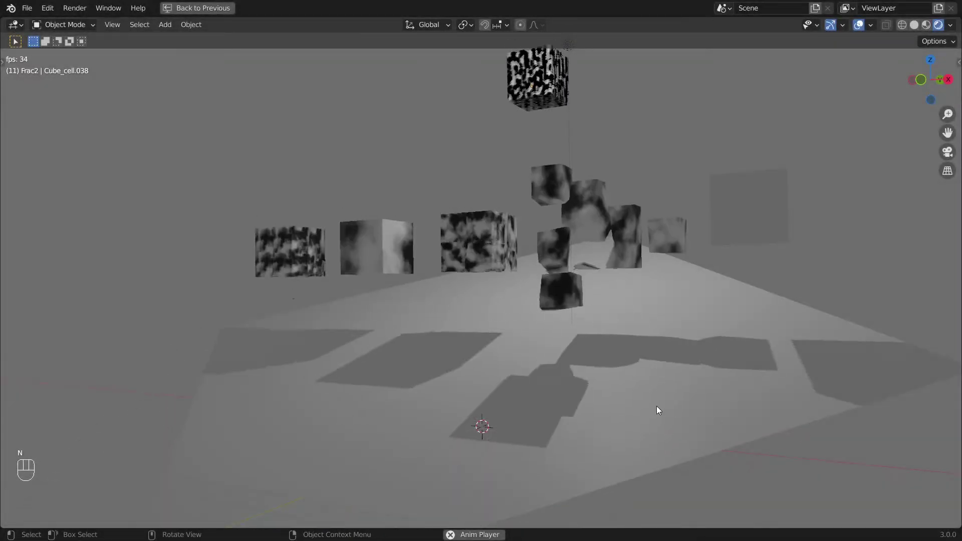
Step: Look at the fractured textured cubes from a higher angle during playback and stop the animation
{"action": "middle_click_drag", "start_coordinate": [656, 406], "coordinate": [744, 438]}
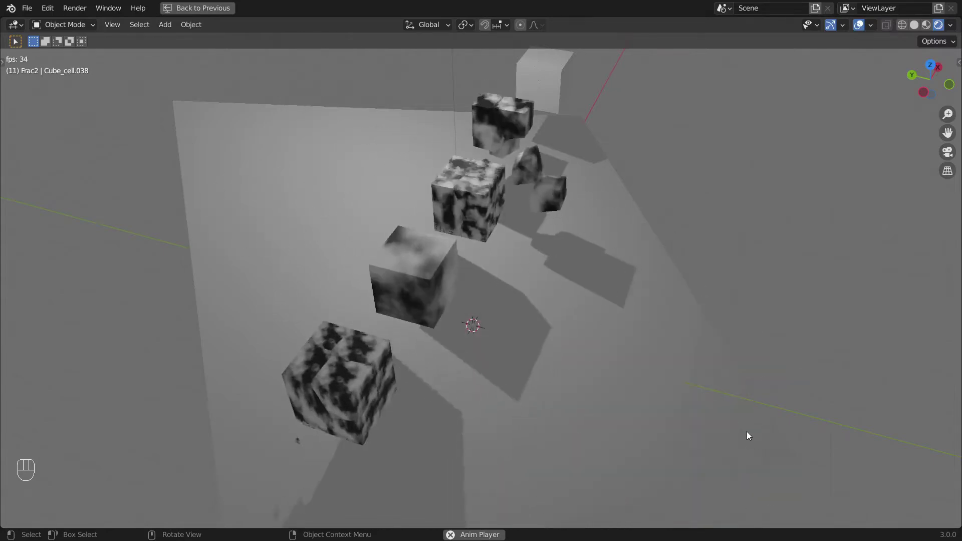
{"action": "key", "text": "Escape"}
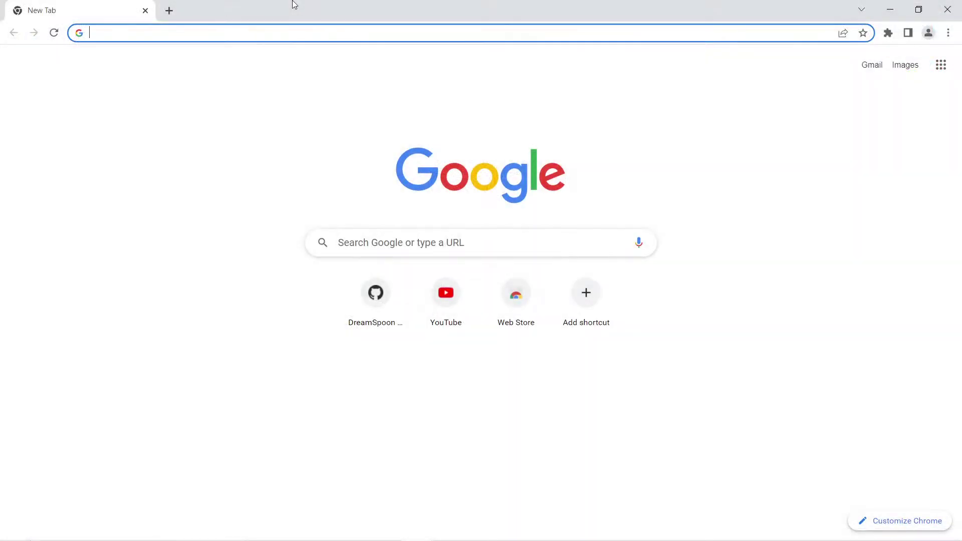
Step: Switch to Chrome and open the GitHub profile page at github.com/dreamspoon
{"action": "type", "text": "githu"}
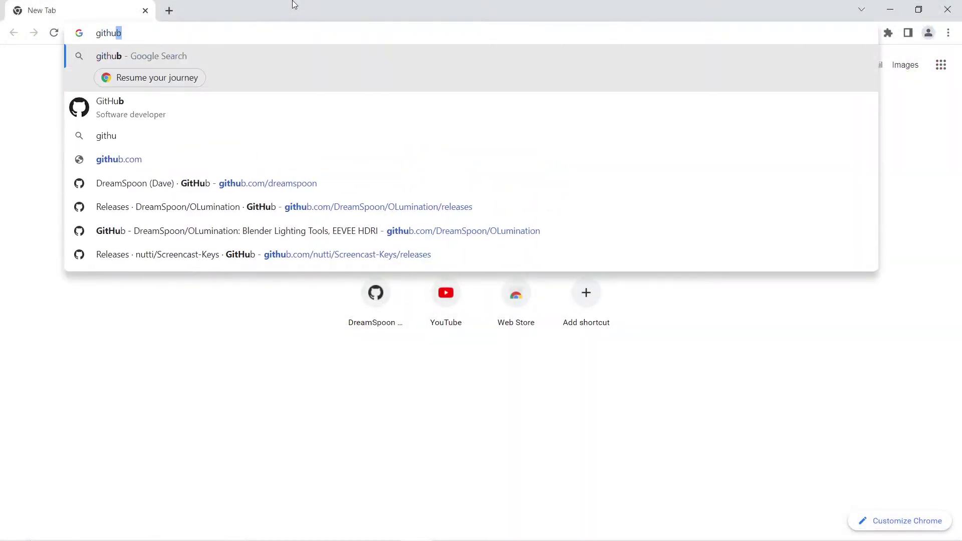
{"action": "type", "text": "b.com/"}
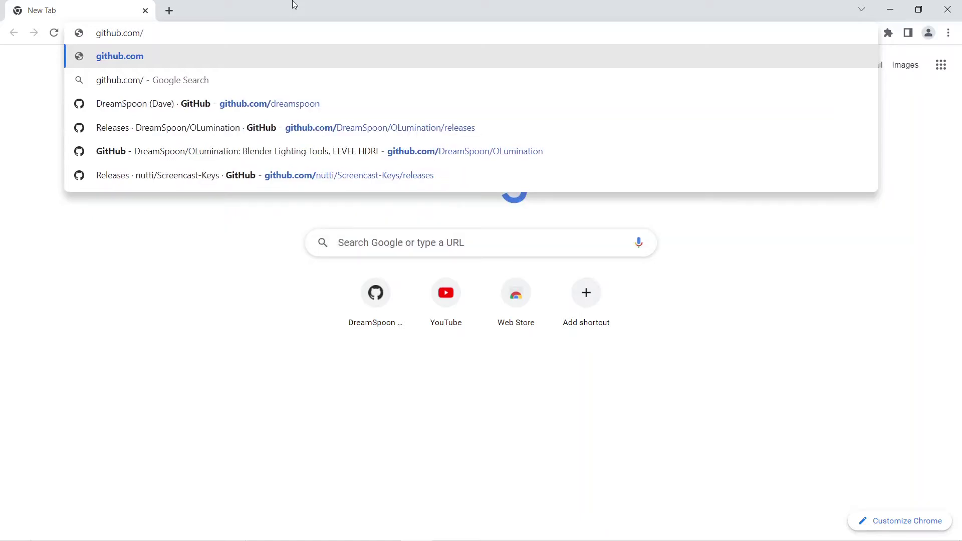
{"action": "type", "text": "dreamspo"}
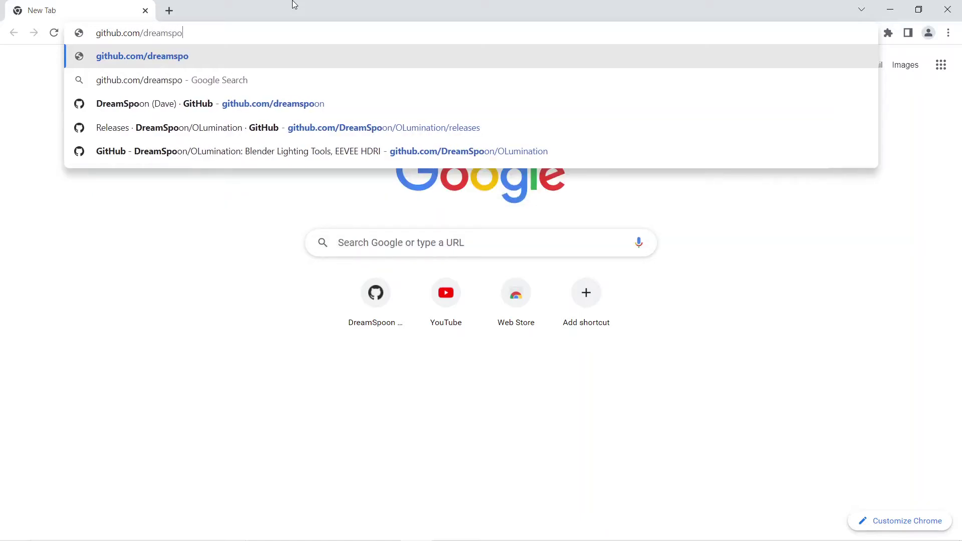
{"action": "type", "text": "on"}
{"action": "key", "text": "Return"}
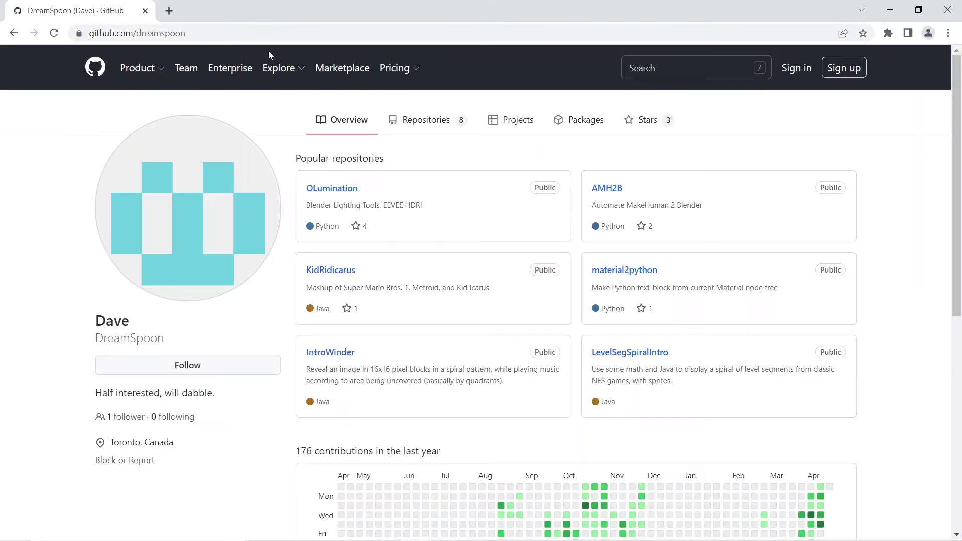
Step: Download olumination_v050.zip from the latest release of the OLumination repository
{"action": "left_click", "coordinate": [338, 193]}
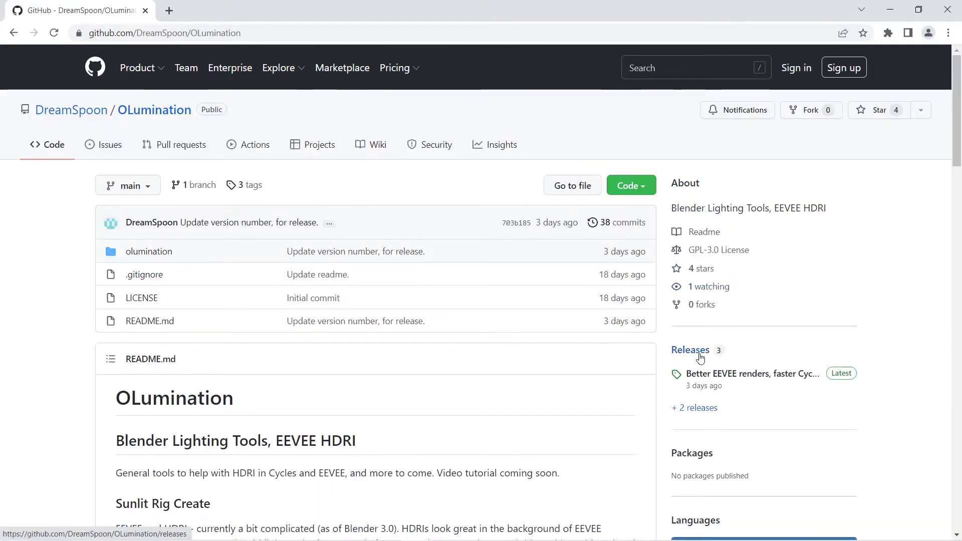
{"action": "left_click", "coordinate": [700, 354]}
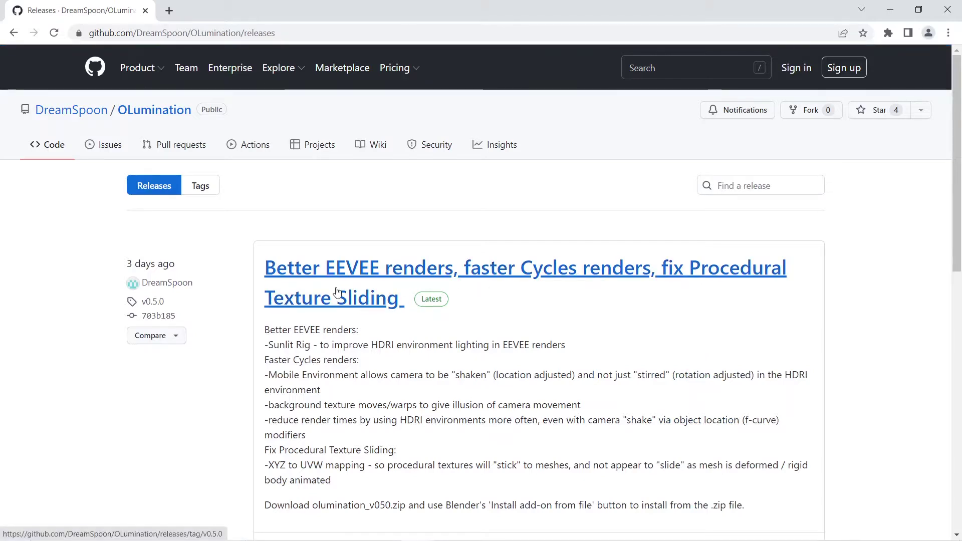
{"action": "scroll", "coordinate": [336, 292], "scroll_direction": "down", "scroll_amount": 5}
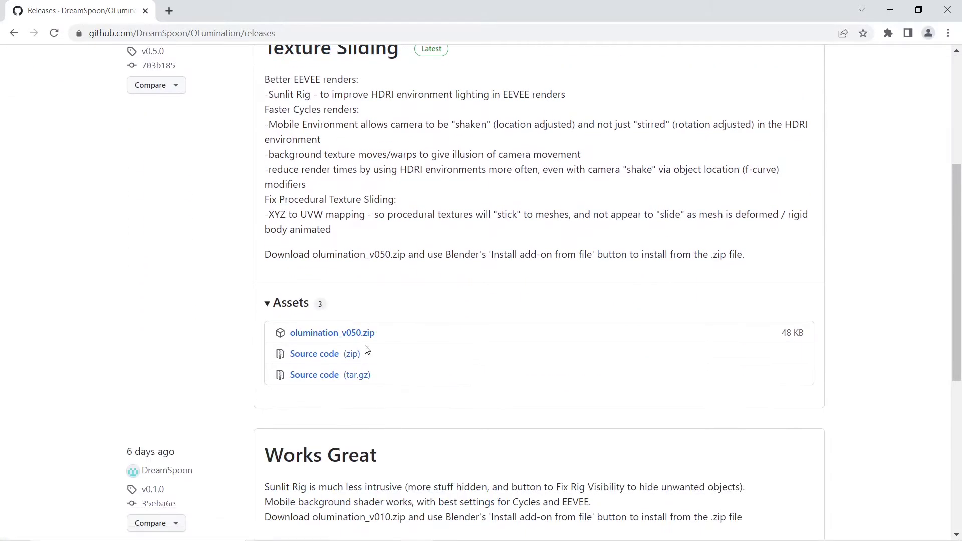
{"action": "left_click", "coordinate": [367, 336]}
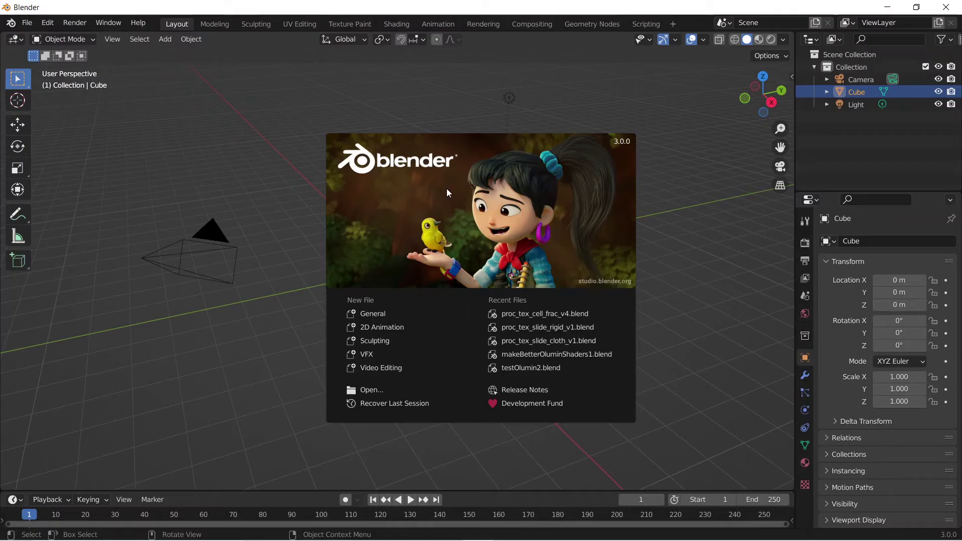
Step: Switch to Blender and install the add-on from olumination_v050.zip in the c:\tutorial folder
{"action": "left_click", "coordinate": [446, 189]}
{"action": "left_click", "coordinate": [48, 23]}
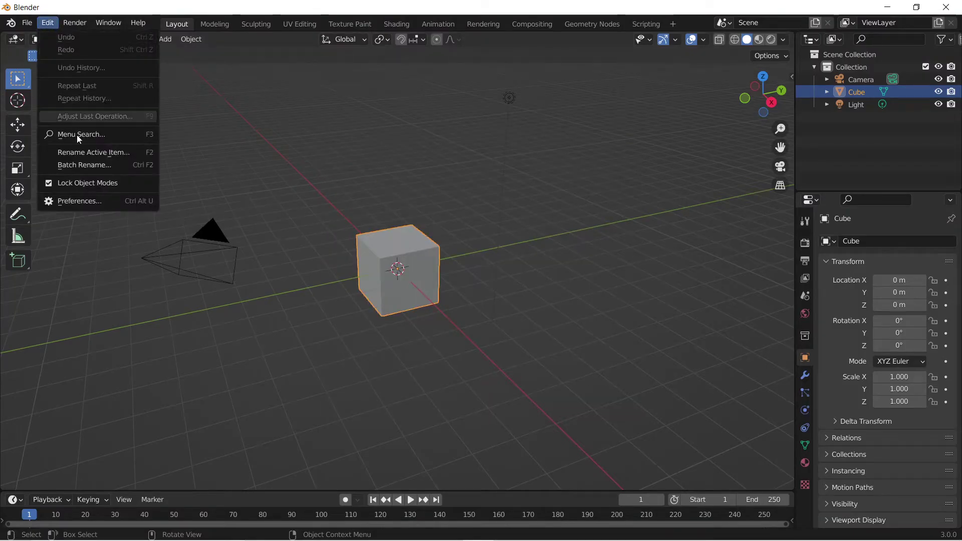
{"action": "left_click", "coordinate": [82, 200]}
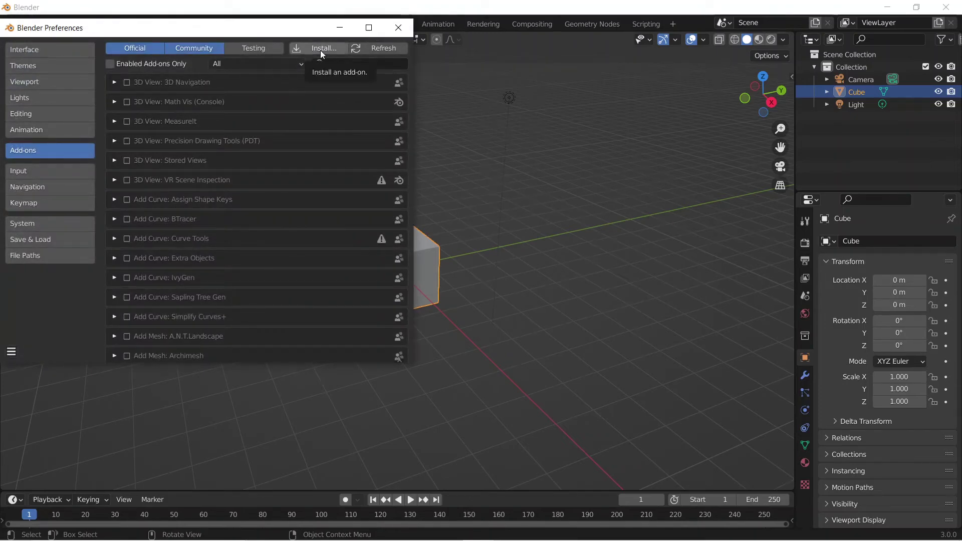
{"action": "left_click", "coordinate": [170, 64]}
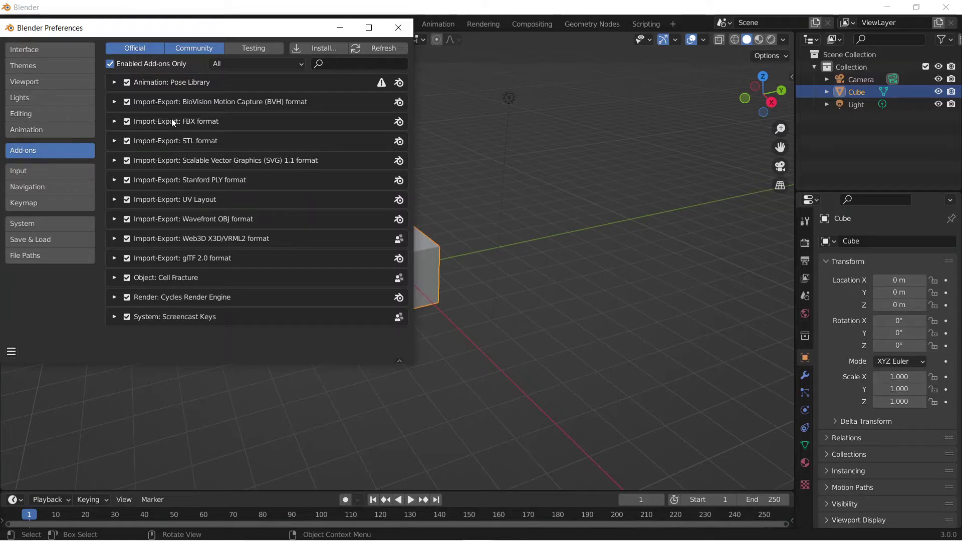
{"action": "left_click", "coordinate": [336, 51]}
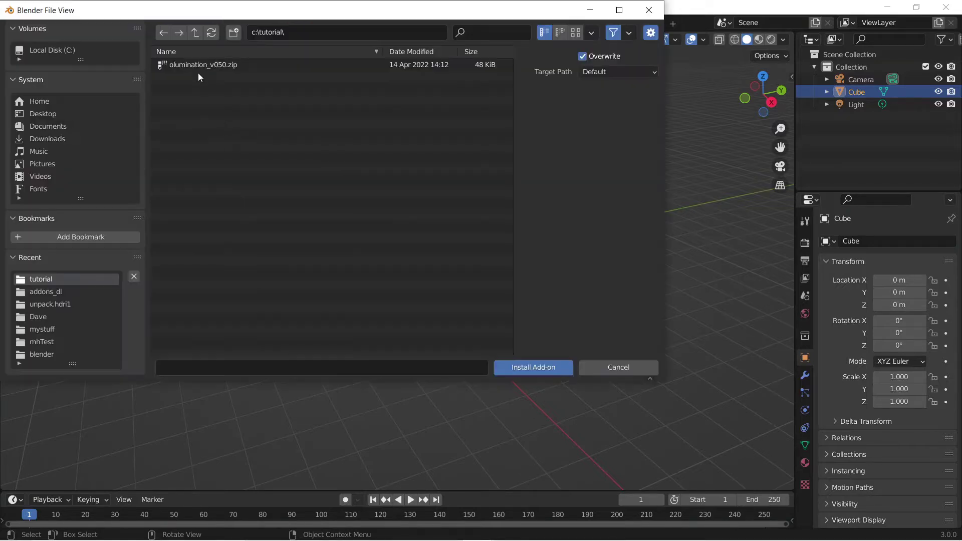
{"action": "left_click", "coordinate": [197, 66]}
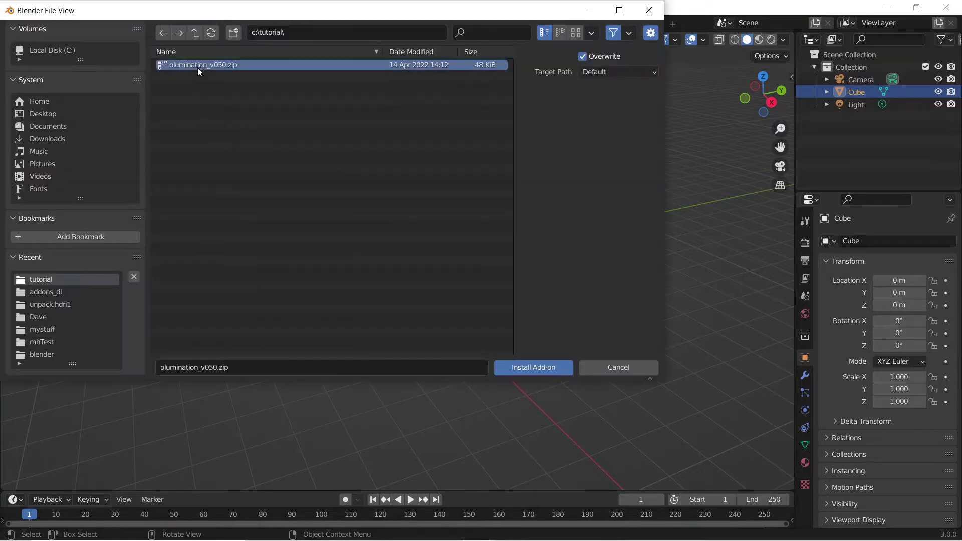
{"action": "left_click", "coordinate": [531, 368]}
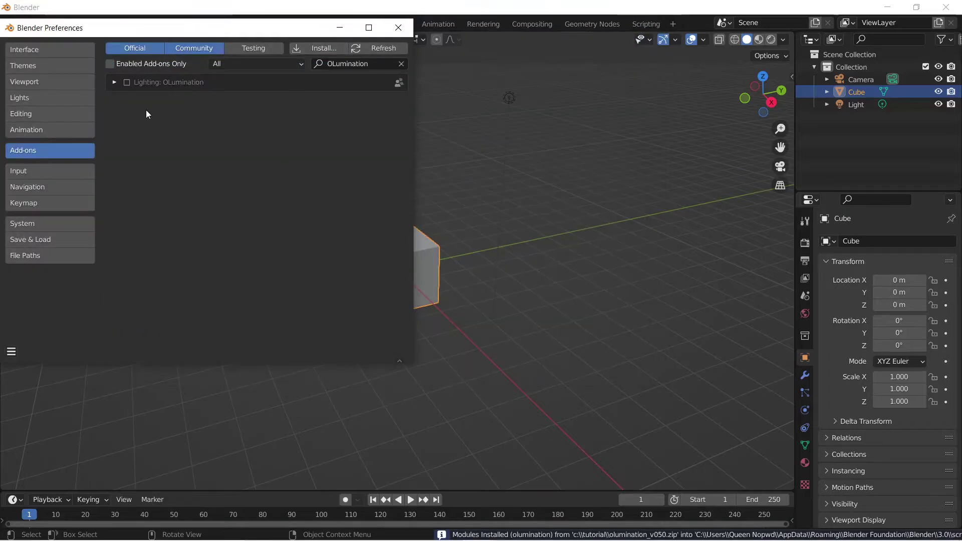
Step: Enable the Lighting: OLumination add-on, expand its details and close the preferences
{"action": "left_click", "coordinate": [127, 83]}
{"action": "left_click", "coordinate": [114, 82]}
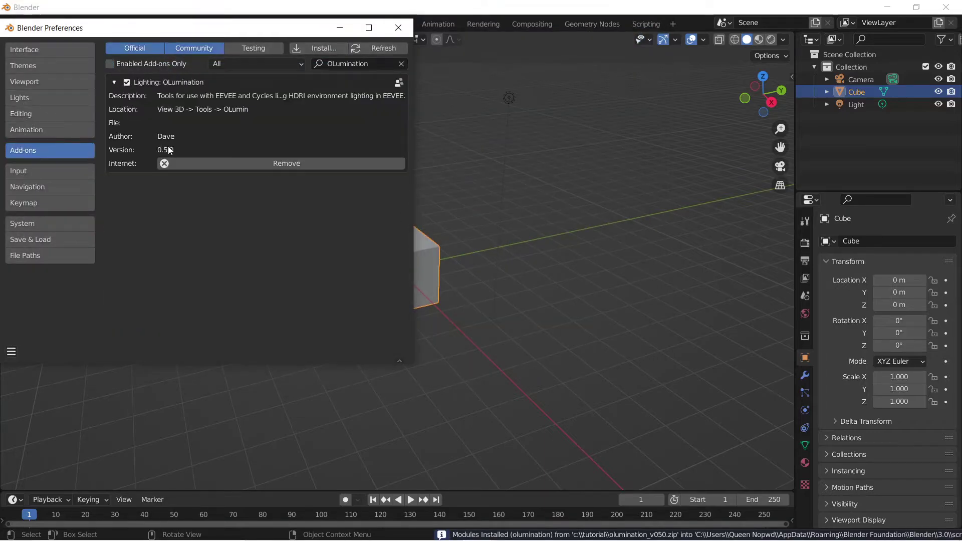
{"action": "left_click", "coordinate": [399, 26]}
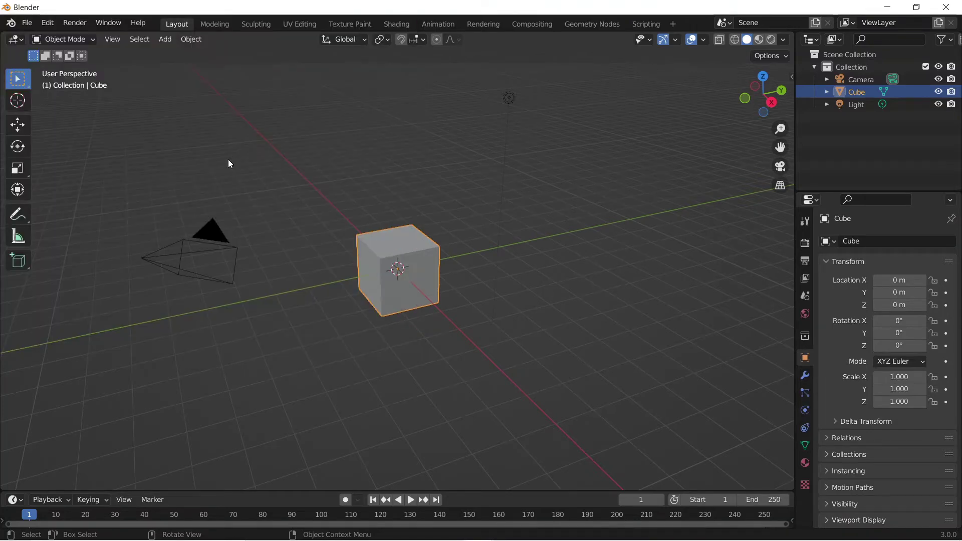
Step: Open the file proc_tex_slide_cloth_v1.blend from the C:\tutorial folder
{"action": "left_click", "coordinate": [27, 23]}
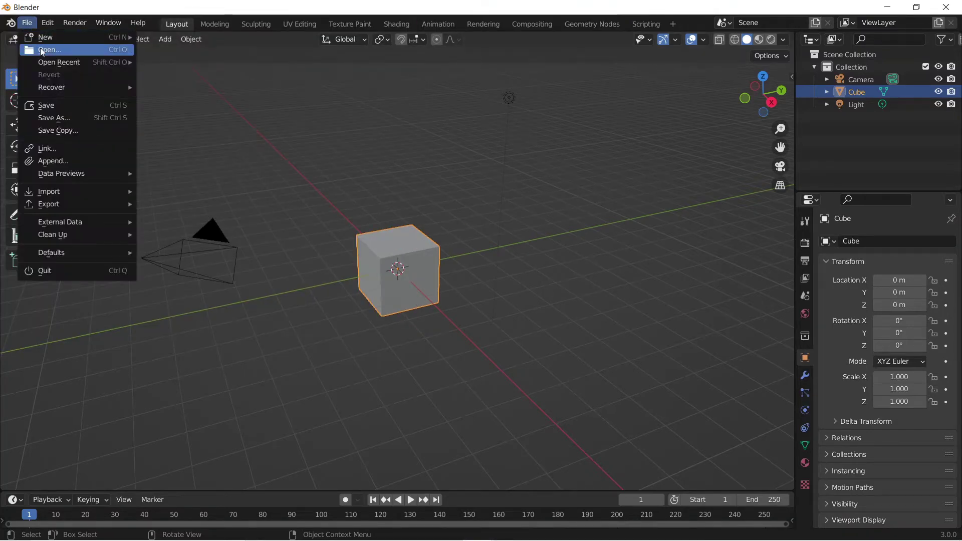
{"action": "left_click", "coordinate": [38, 50]}
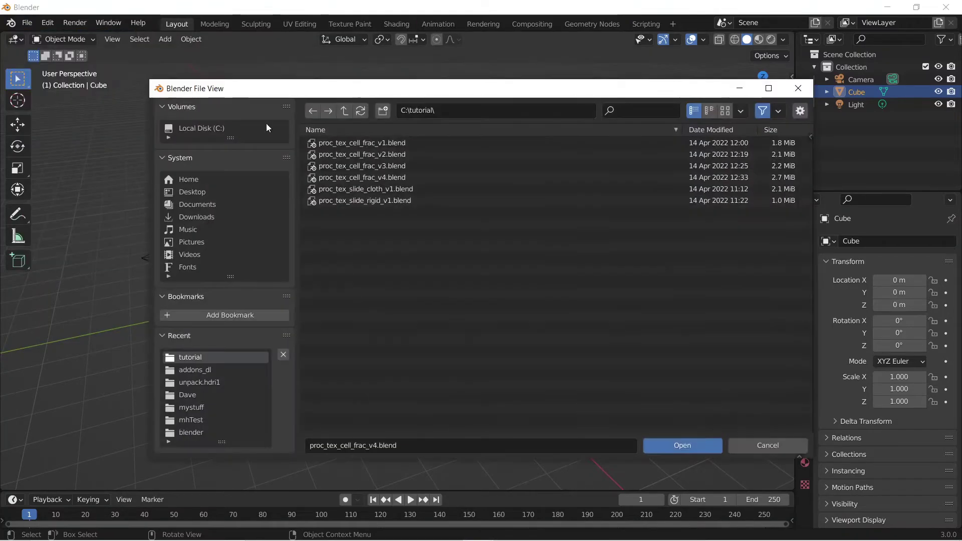
{"action": "left_click", "coordinate": [362, 201]}
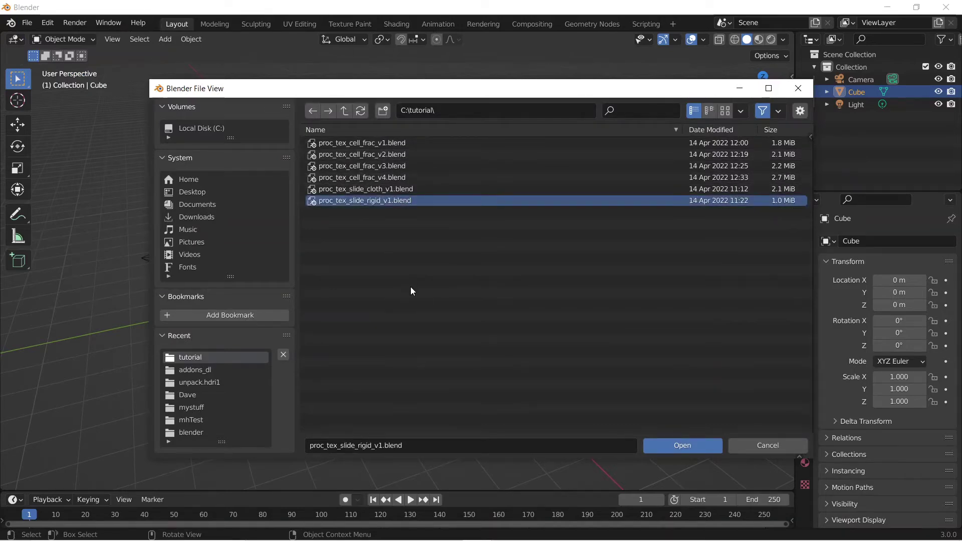
{"action": "key", "text": "Up"}
{"action": "key", "text": "Return"}
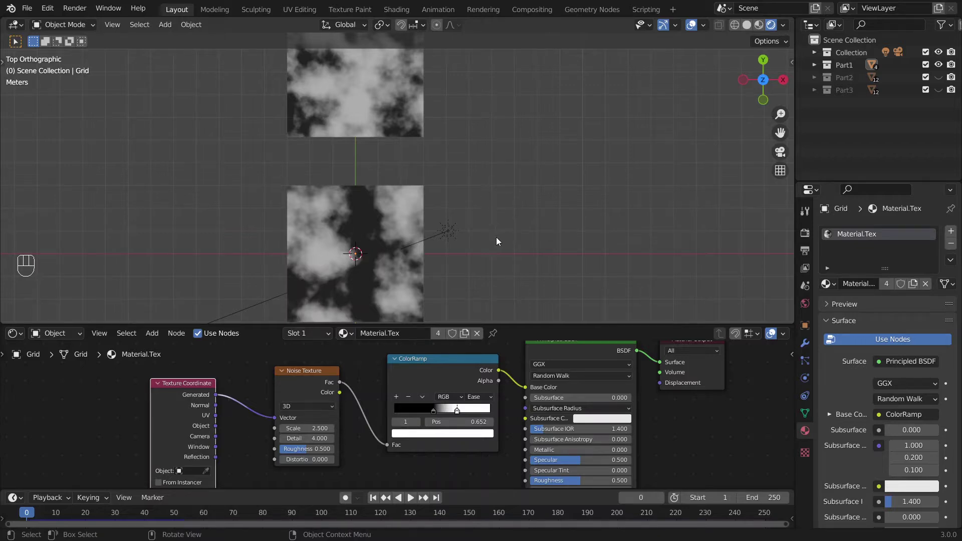
Step: Compare the shader nodes of the two grid planes, checking which coordinates drive the Noise Texture in Material.Tex and Material.Geo
{"action": "middle_click_drag", "start_coordinate": [444, 173], "coordinate": [490, 219], "text": "shift"}
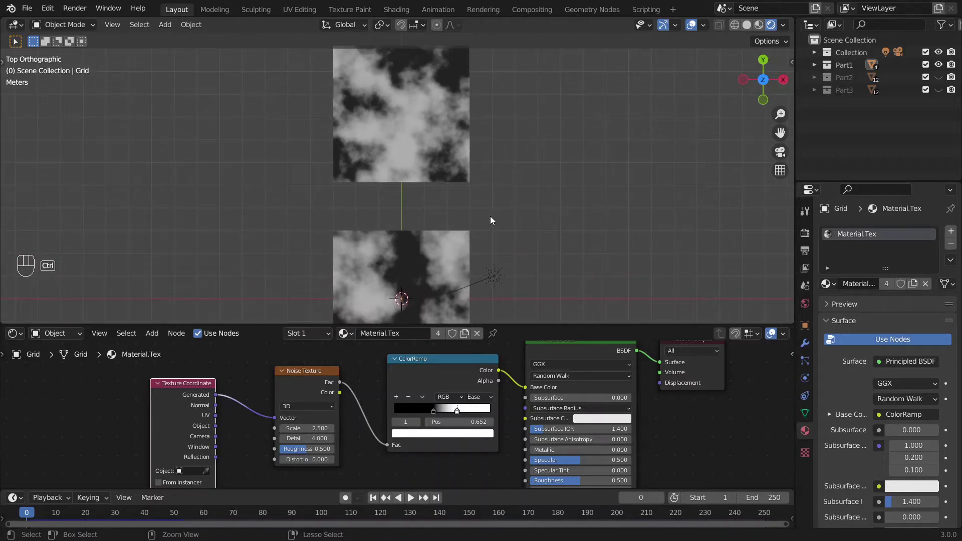
{"action": "key", "text": "ctrl+space"}
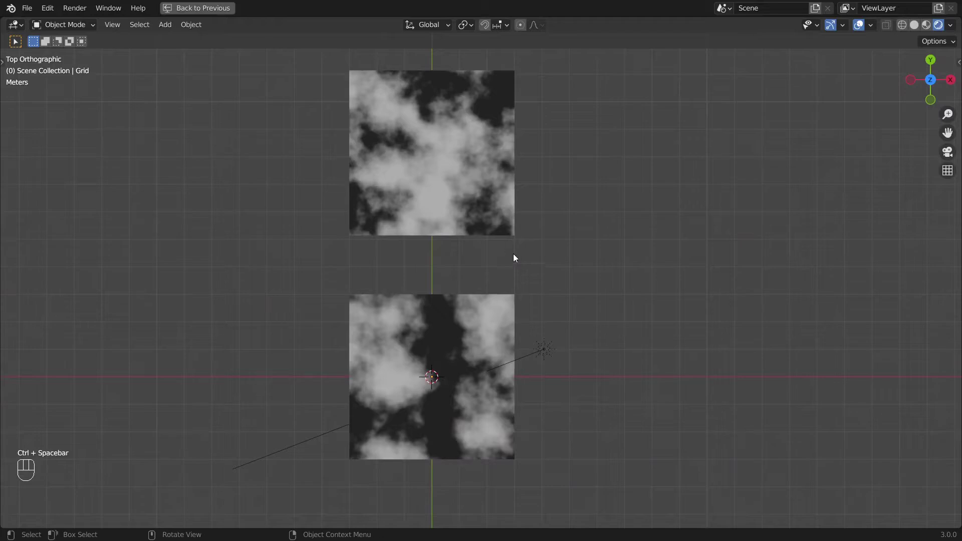
{"action": "key", "text": "ctrl+space"}
{"action": "left_click", "coordinate": [341, 230]}
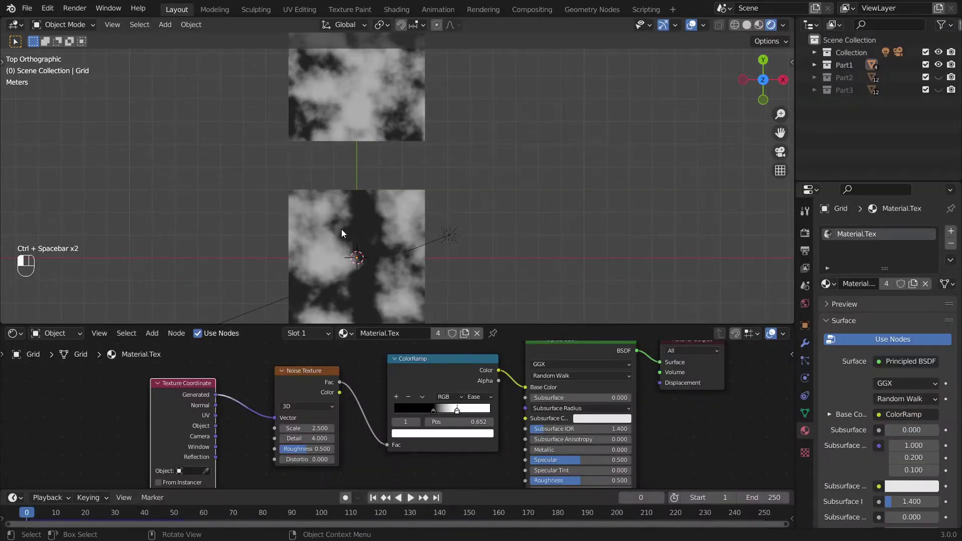
{"action": "scroll", "coordinate": [238, 420], "scroll_direction": "up", "scroll_amount": 2}
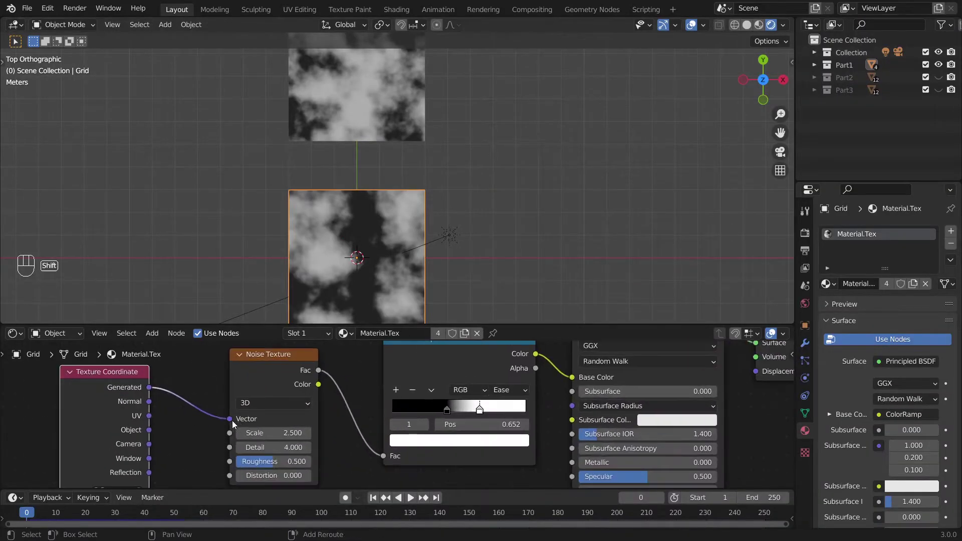
{"action": "left_click", "coordinate": [358, 98]}
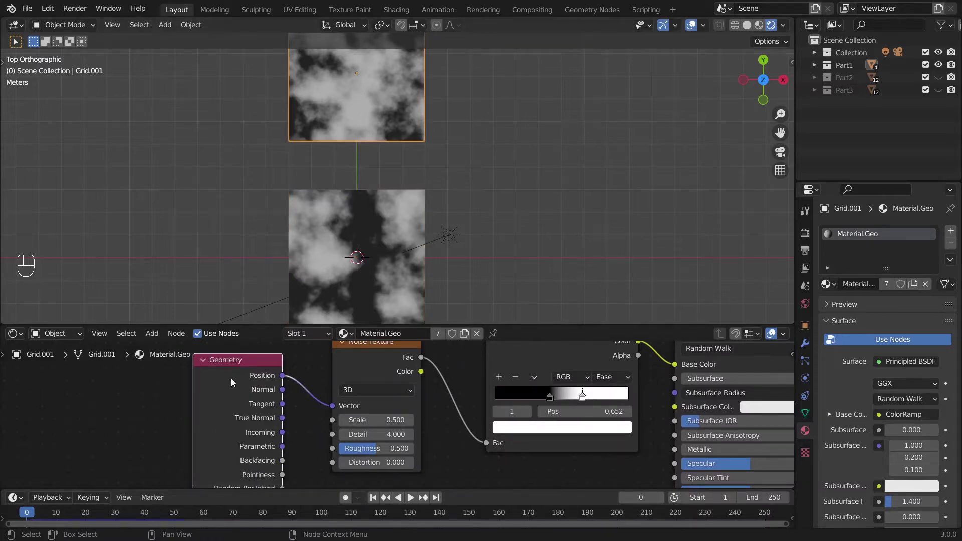
{"action": "middle_click_drag", "start_coordinate": [317, 375], "coordinate": [303, 392]}
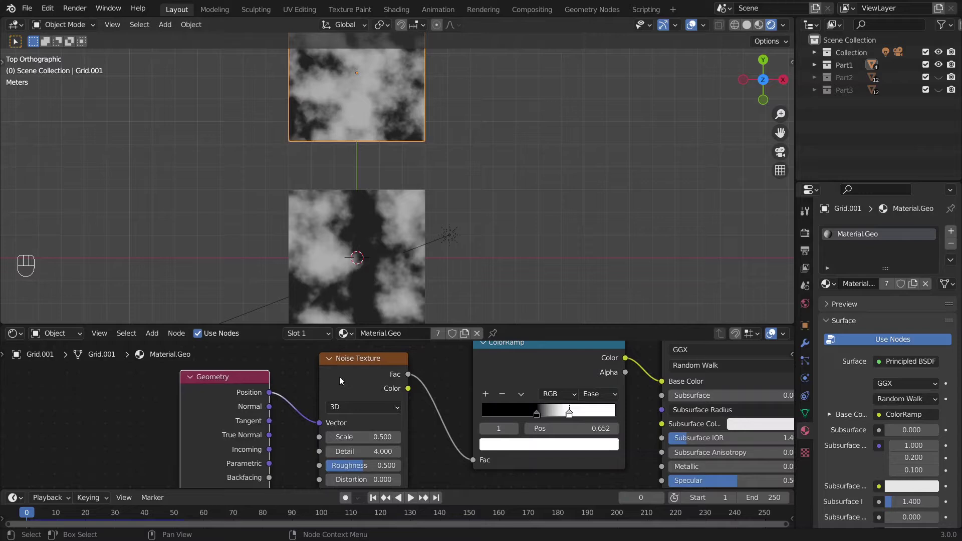
{"action": "left_click", "coordinate": [381, 240]}
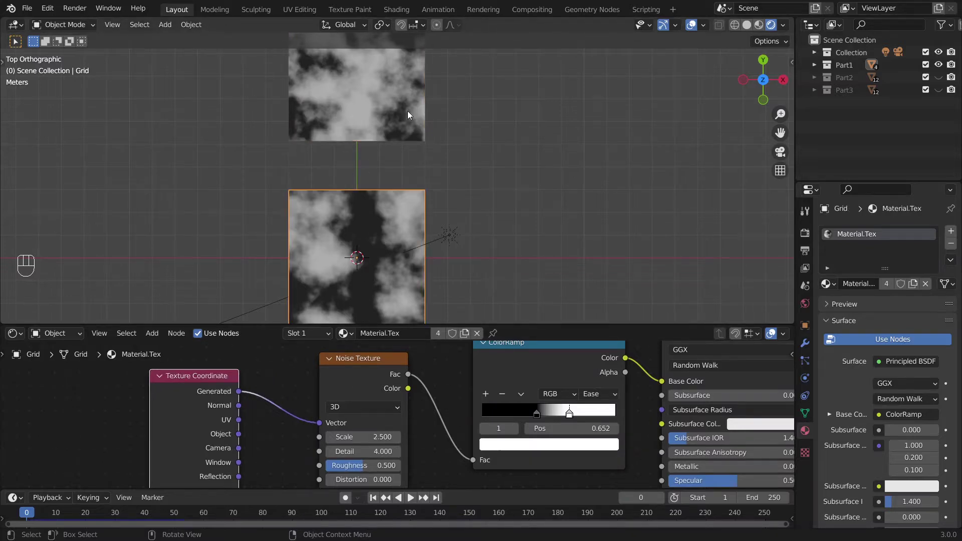
Step: Maximize the 3D view, view both planes in perspective with nothing selected, and play the cloth simulation to about frame 34
{"action": "middle_click_drag", "start_coordinate": [408, 115], "coordinate": [490, 175], "text": "shift"}
{"action": "key", "text": "ctrl+space"}
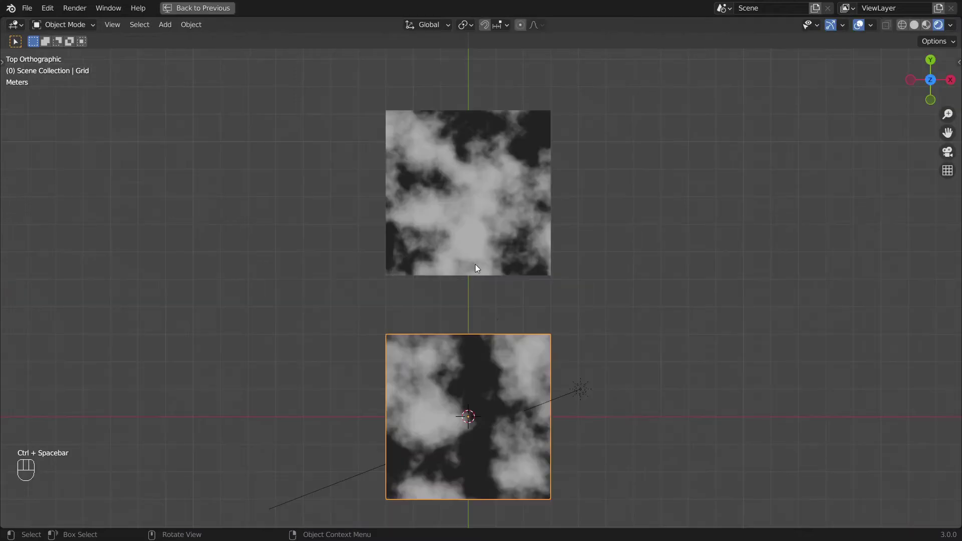
{"action": "middle_click_drag", "start_coordinate": [476, 267], "coordinate": [558, 247]}
{"action": "mouse_move", "coordinate": [361, 267]}
{"action": "middle_mouse_down"}
{"action": "mouse_move", "coordinate": [432, 262]}
{"action": "mouse_move", "coordinate": [357, 256]}
{"action": "middle_mouse_up"}
{"action": "left_click", "coordinate": [594, 202], "text": "shift"}
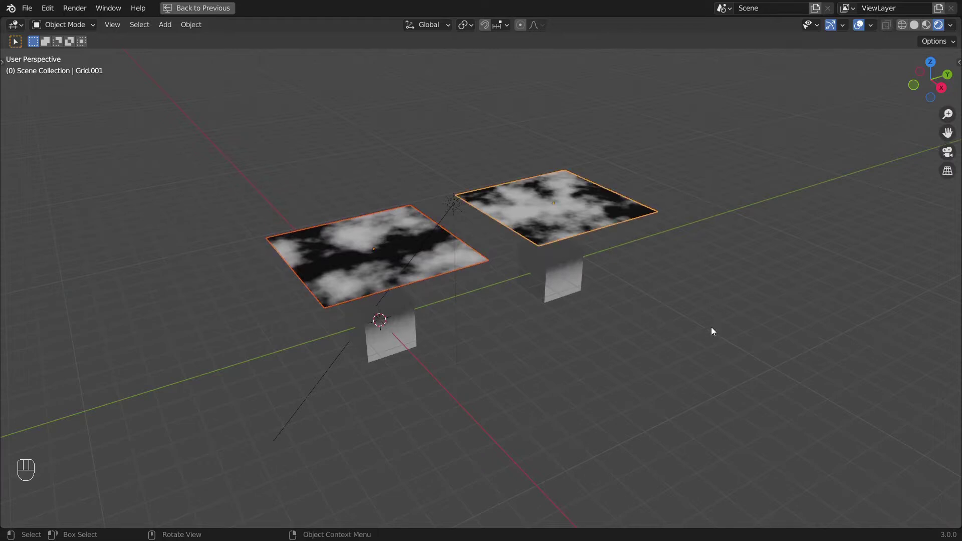
{"action": "key", "text": "a"}
{"action": "key", "text": "a"}
{"action": "key", "text": "space"}
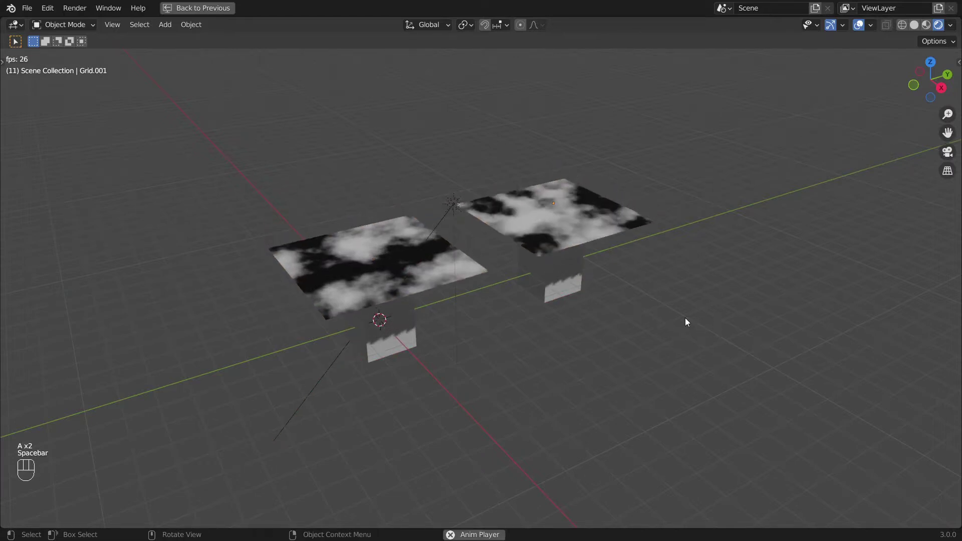
{"action": "key", "text": "space"}
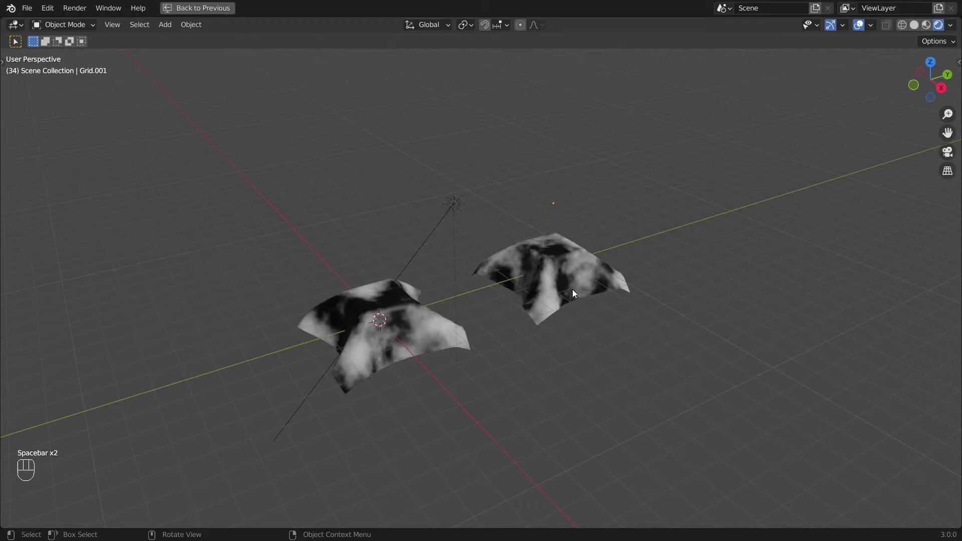
Step: Step the cloth simulation back frame by frame to frame 16, comparing how the textures move on the two planes
{"action": "key", "text": "Left"}
{"action": "key", "text": "Left"}
{"action": "key", "text": "Left"}
{"action": "key", "text": "Left"}
{"action": "key", "text": "Left"}
{"action": "key", "text": "Left"}
{"action": "key", "text": "Left"}
{"action": "key", "text": "Left"}
{"action": "key", "text": "Left"}
{"action": "key", "text": "Left"}
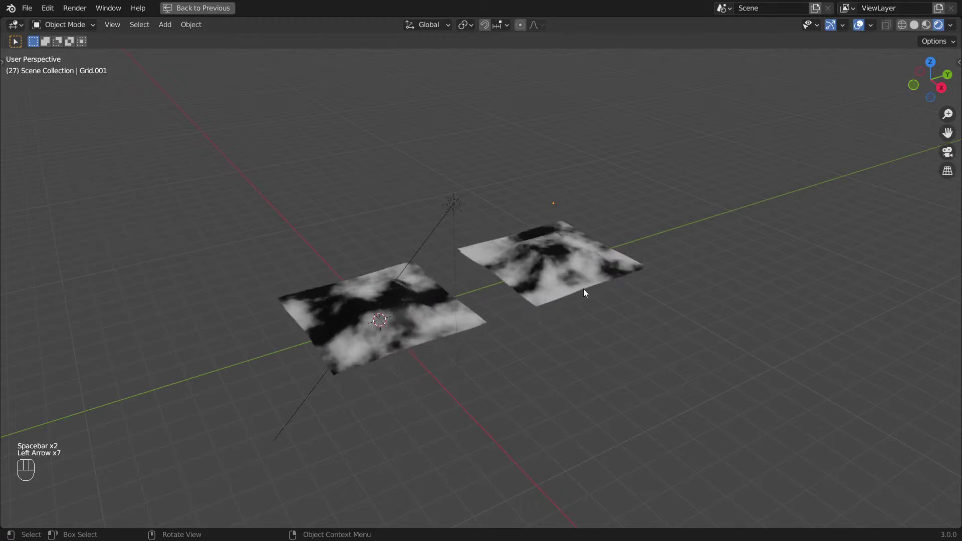
{"action": "key", "text": "Left"}
{"action": "key", "text": "Left"}
{"action": "key", "text": "Left"}
{"action": "key", "text": "Left"}
{"action": "key", "text": "Left"}
{"action": "key", "text": "Left"}
{"action": "key", "text": "Left"}
{"action": "key", "text": "Left"}
{"action": "key", "text": "Left"}
{"action": "key", "text": "Left"}
{"action": "key", "text": "Left"}
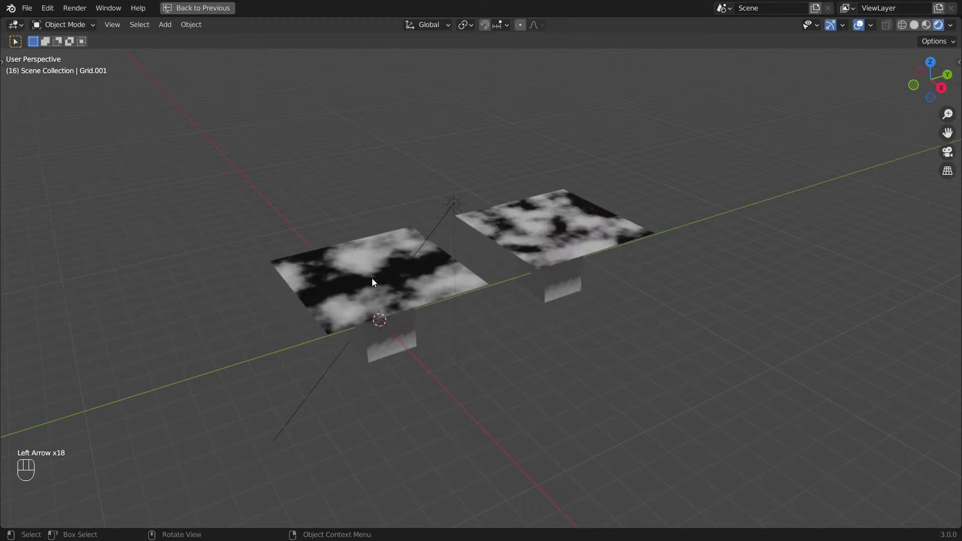
Step: Step the simulation back to frame 10, select the Grid plane and restore the full layout to examine its Texture Coordinate and Noise Texture nodes
{"action": "key", "text": "Left"}
{"action": "key", "text": "Left"}
{"action": "key", "text": "Left"}
{"action": "left_click", "coordinate": [364, 263]}
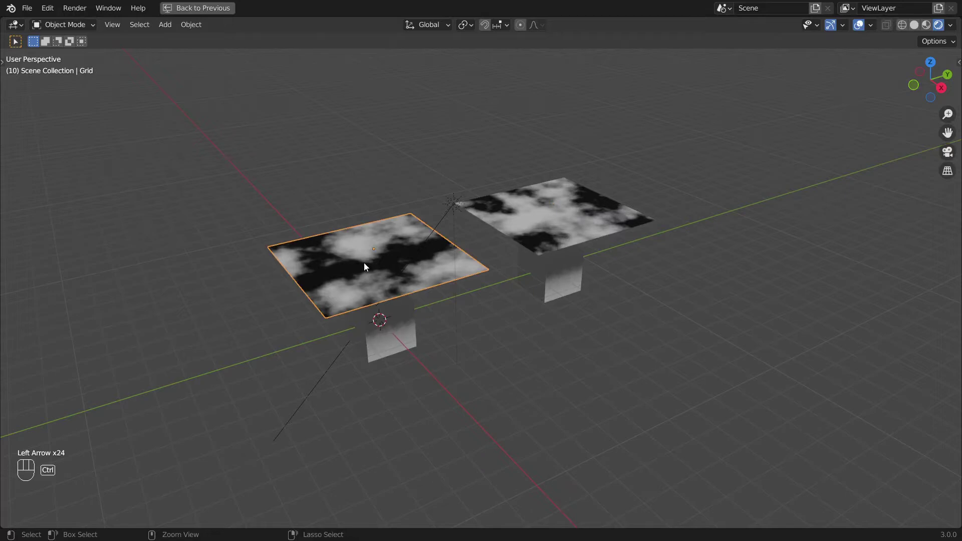
{"action": "key", "text": "ctrl+space"}
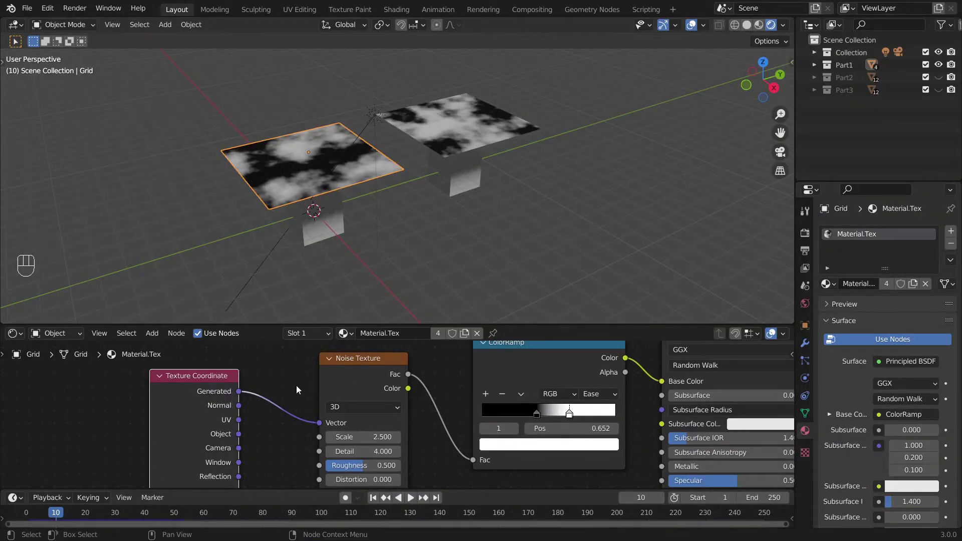
{"action": "left_click", "coordinate": [365, 365]}
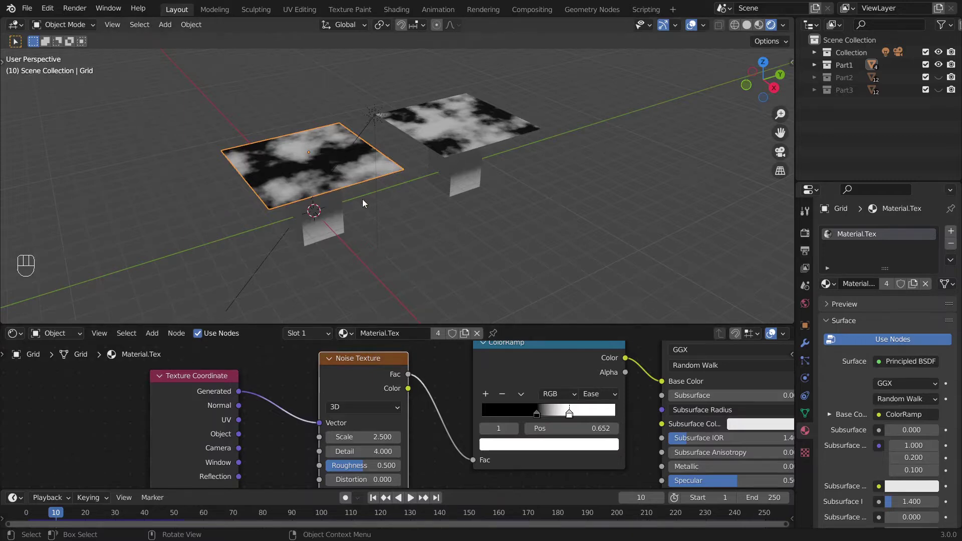
Step: Play the cloth simulation to frame 31, select Grid.001 and step back to frame 19, watching its position-driven texture slide
{"action": "key", "text": "space"}
{"action": "key", "text": "space"}
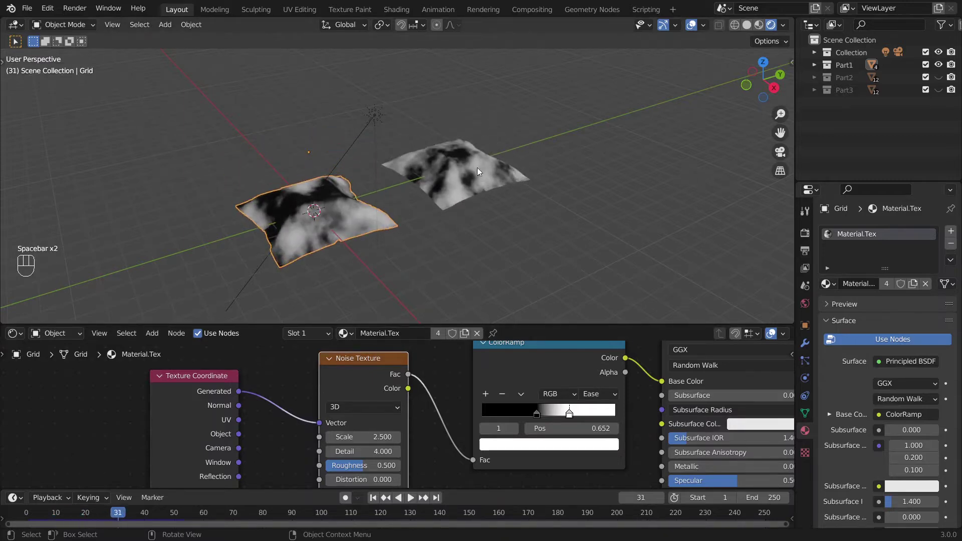
{"action": "left_click", "coordinate": [485, 170]}
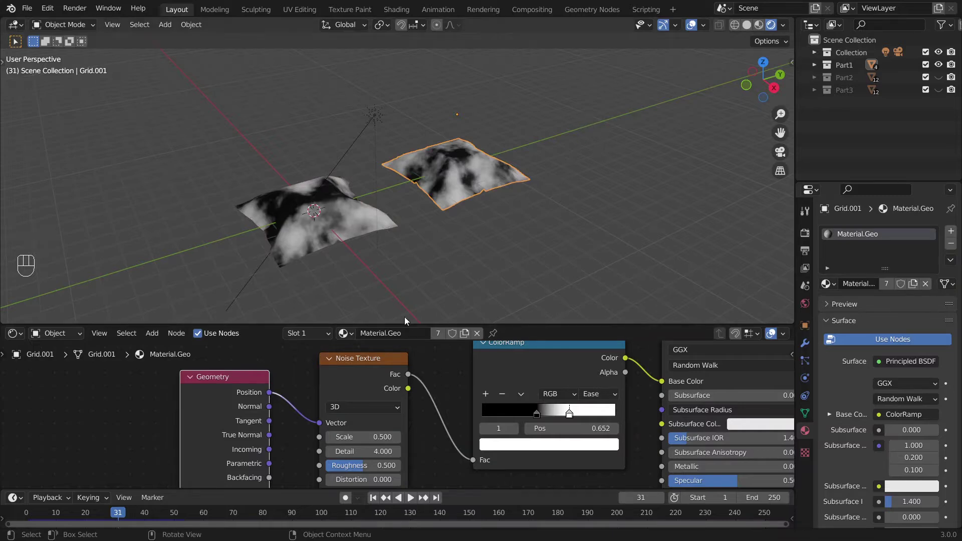
{"action": "key", "text": "Left"}
{"action": "key", "text": "Left"}
{"action": "key", "text": "Left"}
{"action": "key", "text": "Left"}
{"action": "key", "text": "Left"}
{"action": "key", "text": "Left"}
{"action": "key", "text": "Left"}
{"action": "key", "text": "Left"}
{"action": "key", "text": "Left"}
{"action": "key", "text": "Left"}
{"action": "key", "text": "Left"}
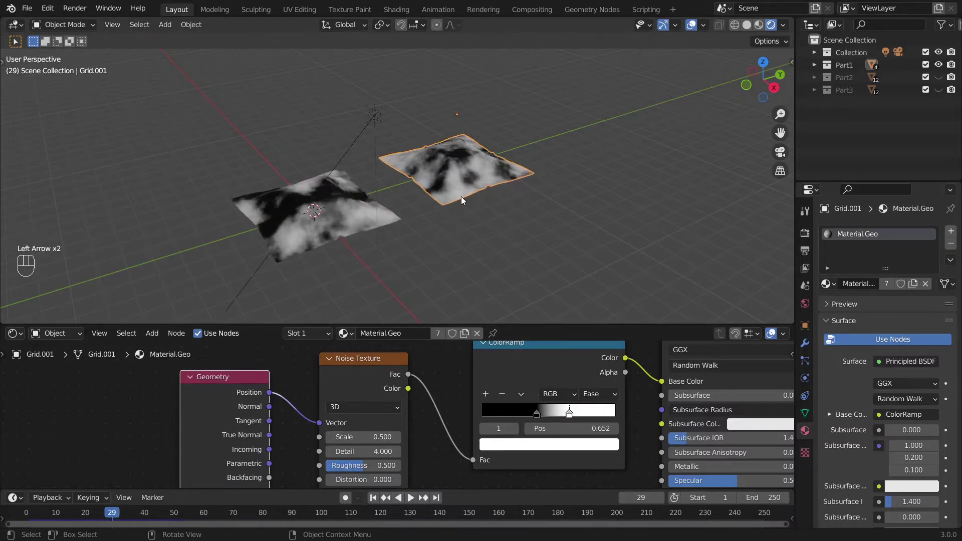
{"action": "key", "text": "Left"}
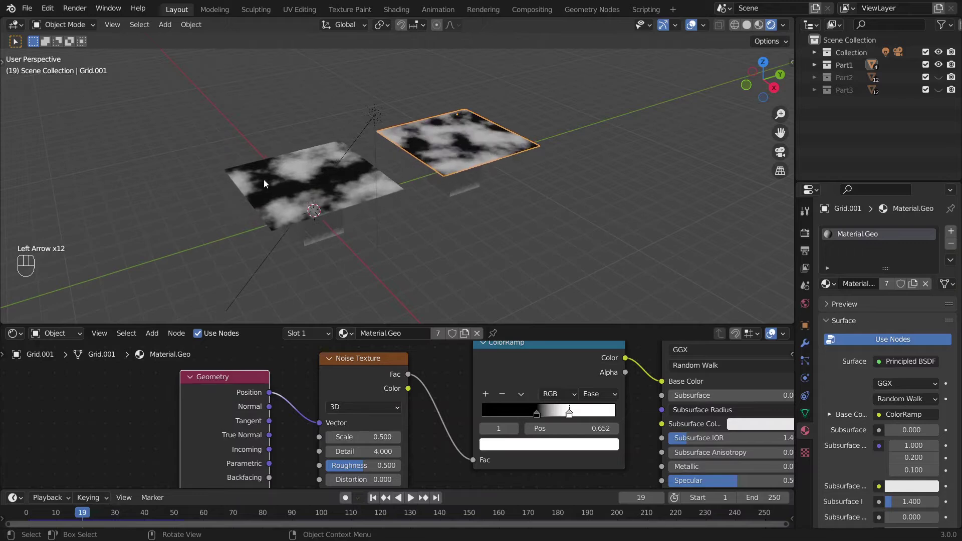
Step: Select the Grid plane, step back to frame 16 and compare its texture and nodes with those of Grid.001
{"action": "left_click", "coordinate": [261, 185]}
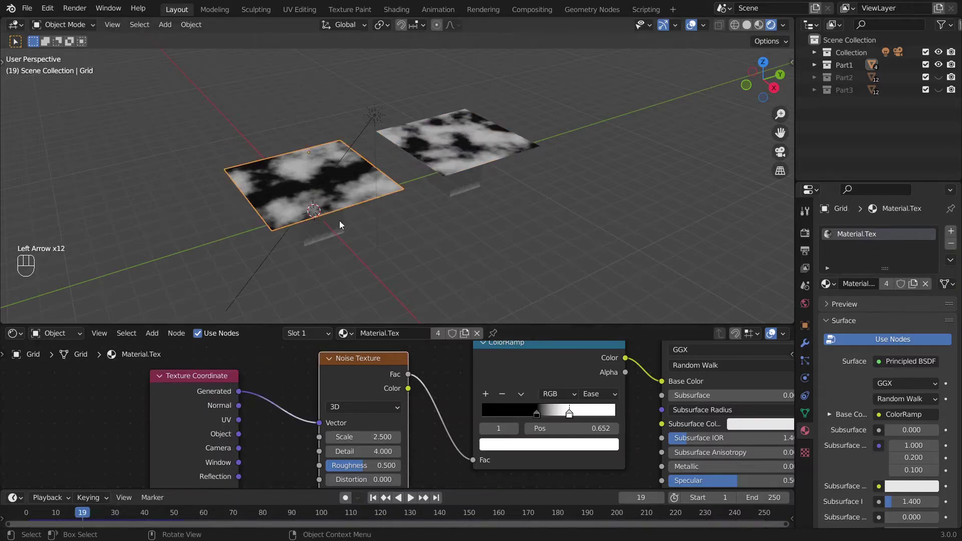
{"action": "key", "text": "Left"}
{"action": "key", "text": "Left"}
{"action": "key", "text": "Left"}
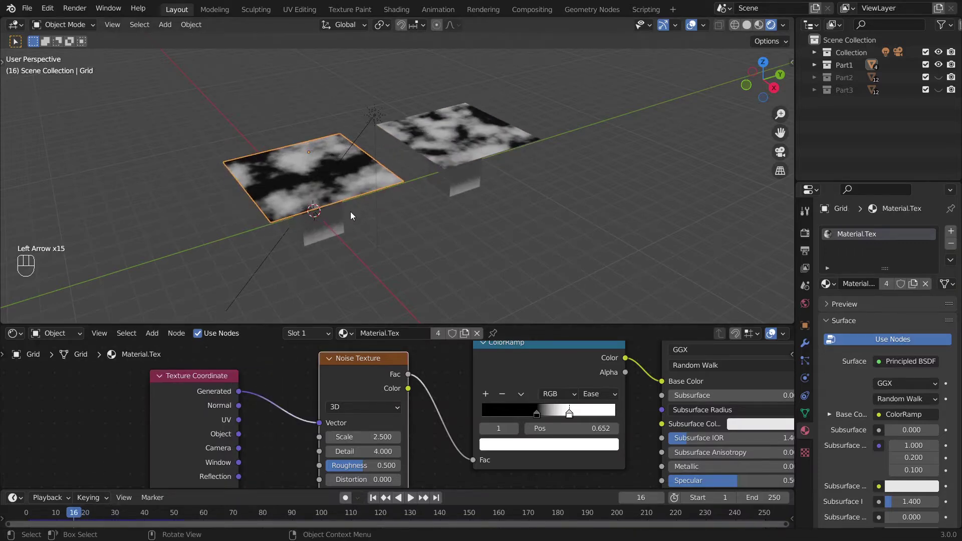
{"action": "left_click", "coordinate": [449, 164]}
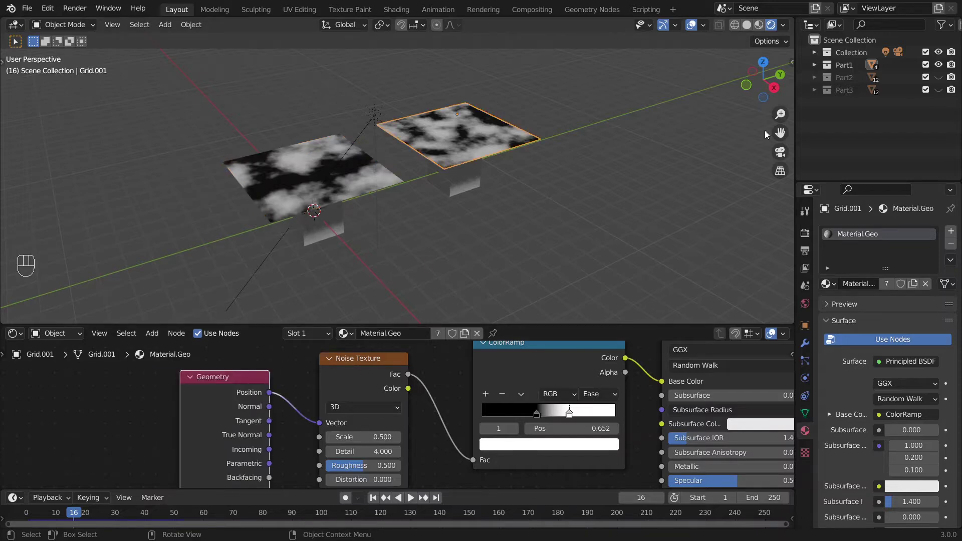
Step: Hide the Part1 collection, show Part2 and select its Grid.006 plane with the Material.Tex nodes
{"action": "left_click", "coordinate": [939, 65]}
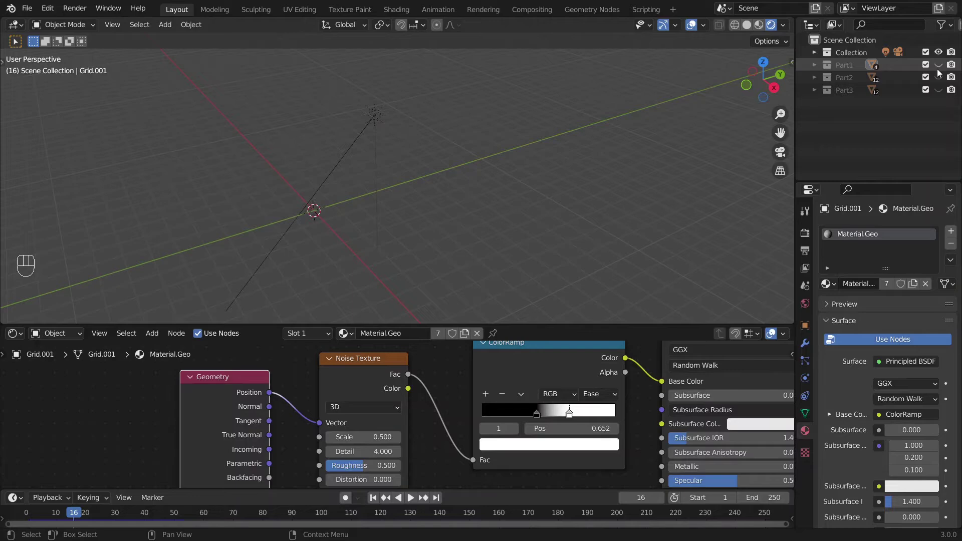
{"action": "left_click", "coordinate": [939, 77]}
{"action": "middle_click_drag", "start_coordinate": [186, 148], "coordinate": [256, 220]}
{"action": "left_click", "coordinate": [257, 221]}
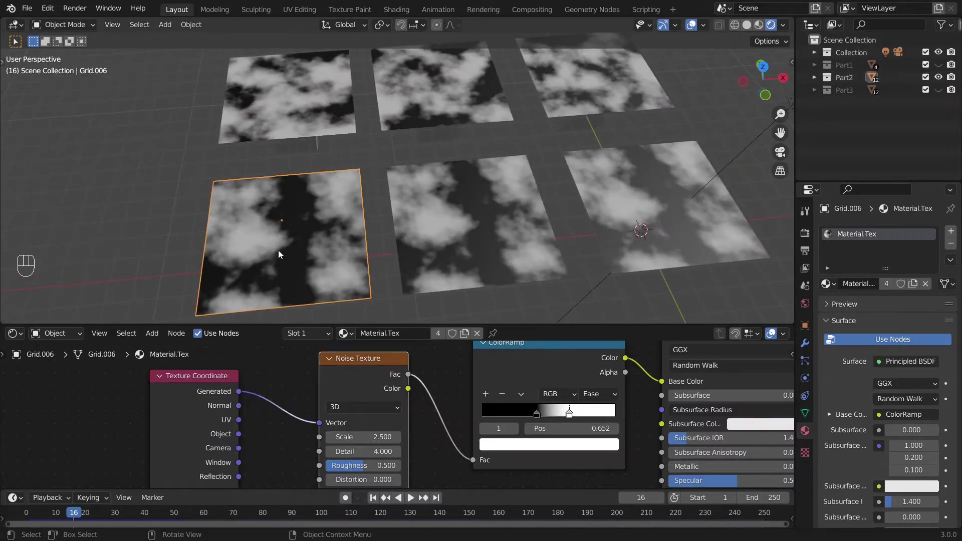
{"action": "left_click", "coordinate": [175, 383]}
Step: Maximize the 3D view, play the Part2 cloth simulation to about frame 55 and step back to frame 0, comparing the six textures
{"action": "key", "text": "ctrl+space"}
{"action": "key", "text": "space"}
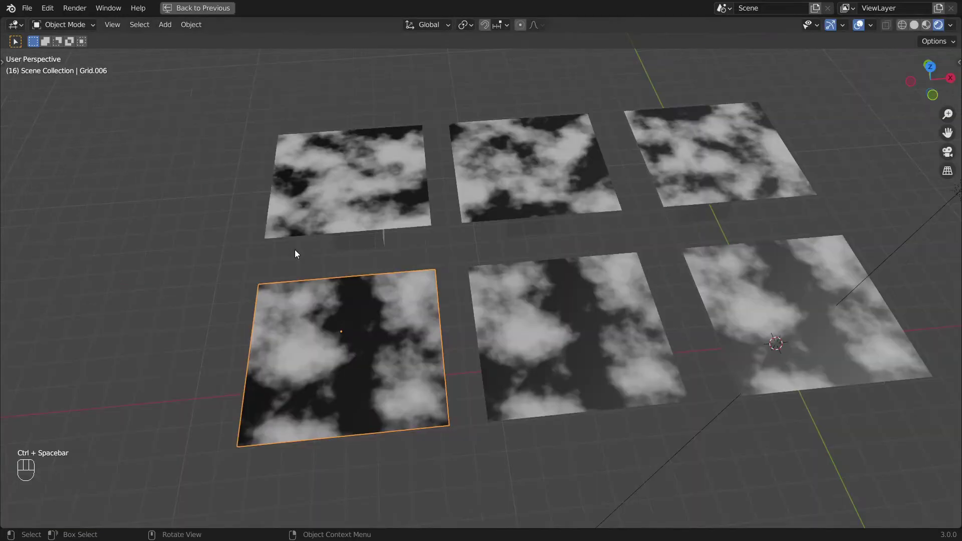
{"action": "scroll", "coordinate": [538, 308], "scroll_direction": "up", "scroll_amount": 3}
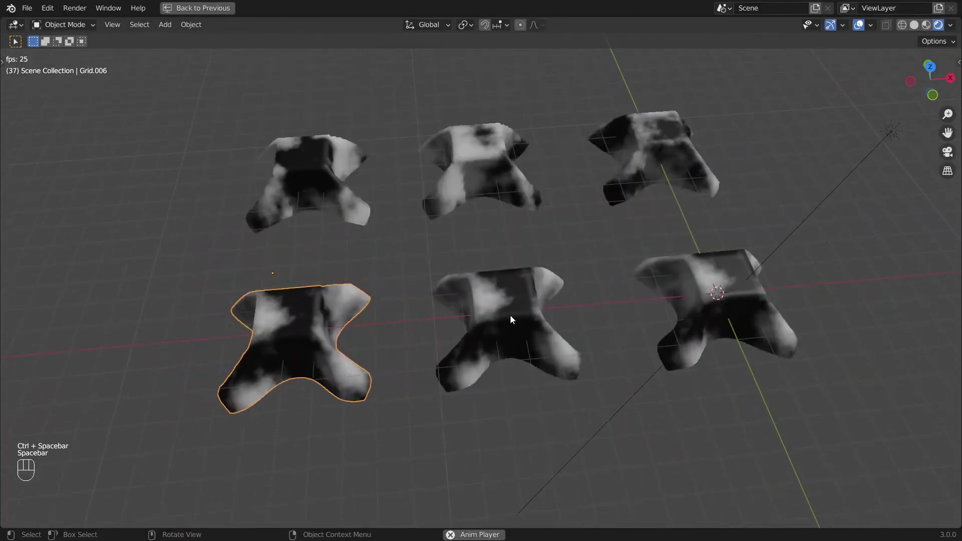
{"action": "key", "text": "space"}
{"action": "key", "text": "Left"}
{"action": "key", "text": "Left"}
{"action": "key", "text": "Left"}
{"action": "key", "text": "Left"}
{"action": "key", "text": "Left"}
{"action": "key", "text": "Left"}
{"action": "key", "text": "Left"}
{"action": "key", "text": "Left"}
{"action": "key", "text": "Left"}
{"action": "key", "text": "Left"}
{"action": "key", "text": "Left"}
{"action": "key", "text": "Left"}
{"action": "key", "text": "Left"}
{"action": "key", "text": "Left"}
{"action": "key", "text": "Left"}
{"action": "key", "text": "Left"}
{"action": "key", "text": "Left"}
{"action": "key", "text": "Left"}
{"action": "key", "text": "Left"}
{"action": "key", "text": "Left"}
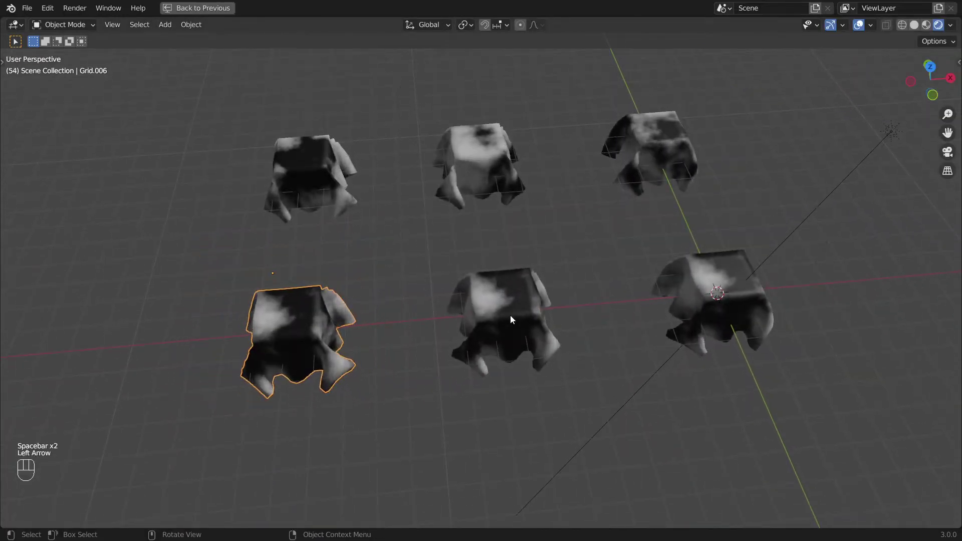
{"action": "key", "text": "Left"}
{"action": "key", "text": "Left"}
{"action": "key", "text": "Left"}
{"action": "key", "text": "Left"}
{"action": "key", "text": "Left"}
{"action": "key", "text": "Left"}
{"action": "key", "text": "Left"}
{"action": "key", "text": "Left"}
{"action": "key", "text": "Left"}
{"action": "key", "text": "Left"}
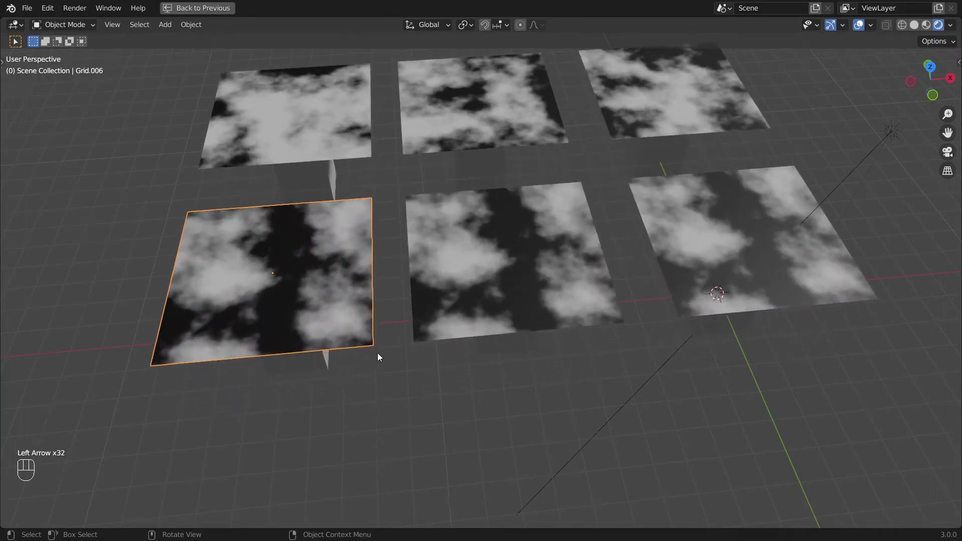
Step: Restore the full layout and step forward to frame 14, watching the texture on the falling Grid.006 plane
{"action": "key", "text": "ctrl+space"}
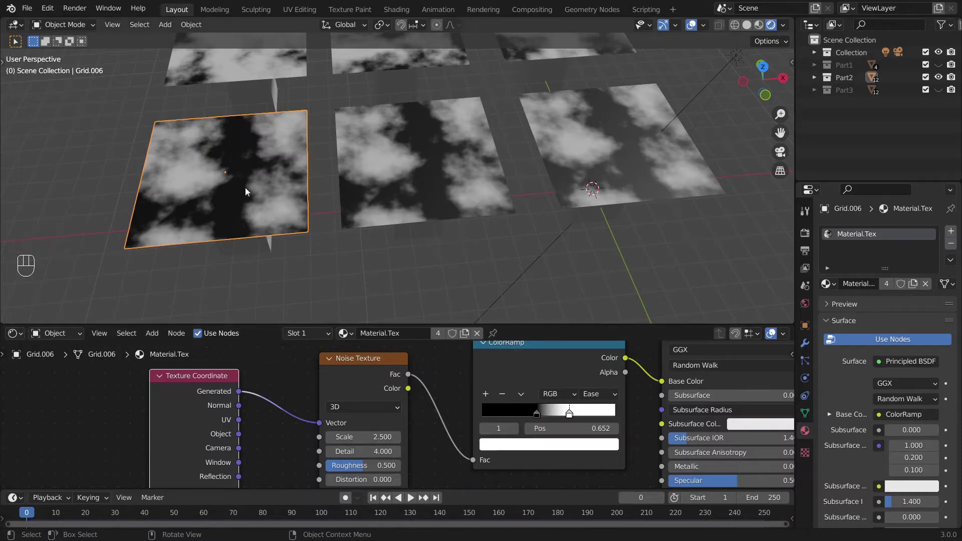
{"action": "key", "text": "Right"}
{"action": "key", "text": "Right"}
{"action": "key", "text": "Right"}
{"action": "key", "text": "Right"}
{"action": "key", "text": "Right"}
{"action": "key", "text": "Right"}
{"action": "key", "text": "Right"}
{"action": "key", "text": "Right"}
{"action": "key", "text": "Right"}
{"action": "key", "text": "Right"}
{"action": "key", "text": "Right"}
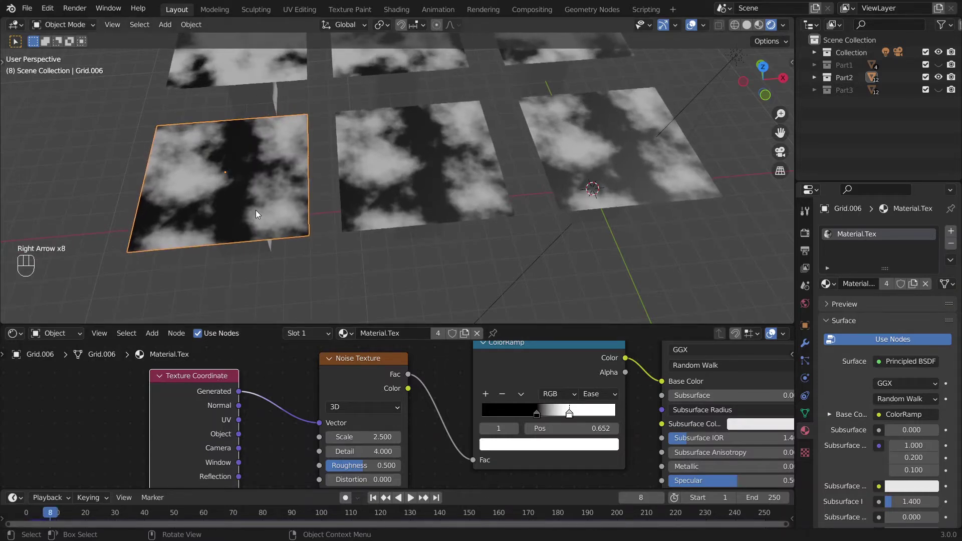
{"action": "key", "text": "Right"}
{"action": "key", "text": "Right"}
{"action": "key", "text": "Right"}
Step: Select the Grid.007 plane with Material.Geo and step back to frame 1, watching how its texture changes
{"action": "left_click", "coordinate": [246, 95]}
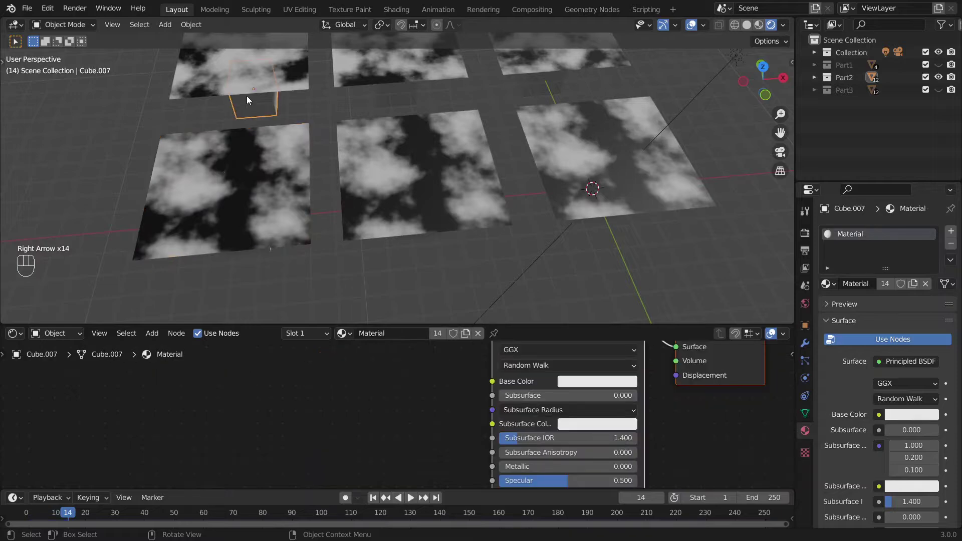
{"action": "key", "text": "Left"}
{"action": "key", "text": "Left"}
{"action": "key", "text": "Left"}
{"action": "key", "text": "Left"}
{"action": "key", "text": "Left"}
{"action": "key", "text": "Left"}
{"action": "key", "text": "Left"}
{"action": "key", "text": "Left"}
{"action": "key", "text": "Left"}
{"action": "key", "text": "Left"}
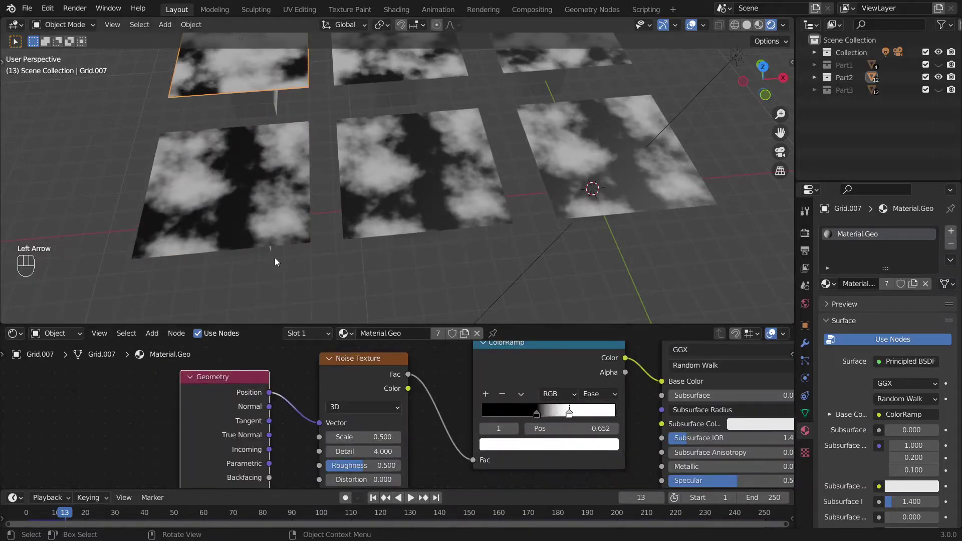
{"action": "key", "text": "Left"}
{"action": "key", "text": "Left"}
{"action": "key", "text": "Left"}
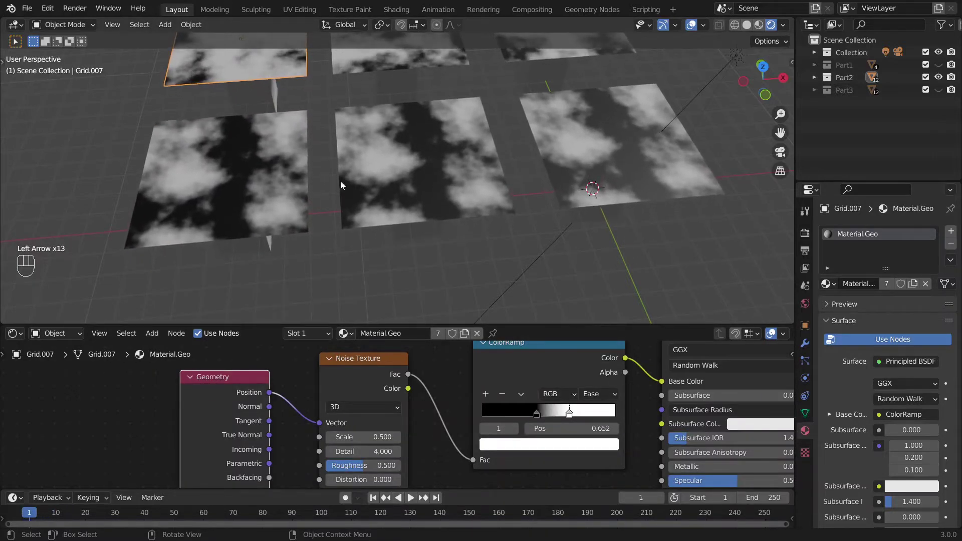
Step: View all six Part2 planes from the top in a maximized 3D view
{"action": "key", "text": "KP_7"}
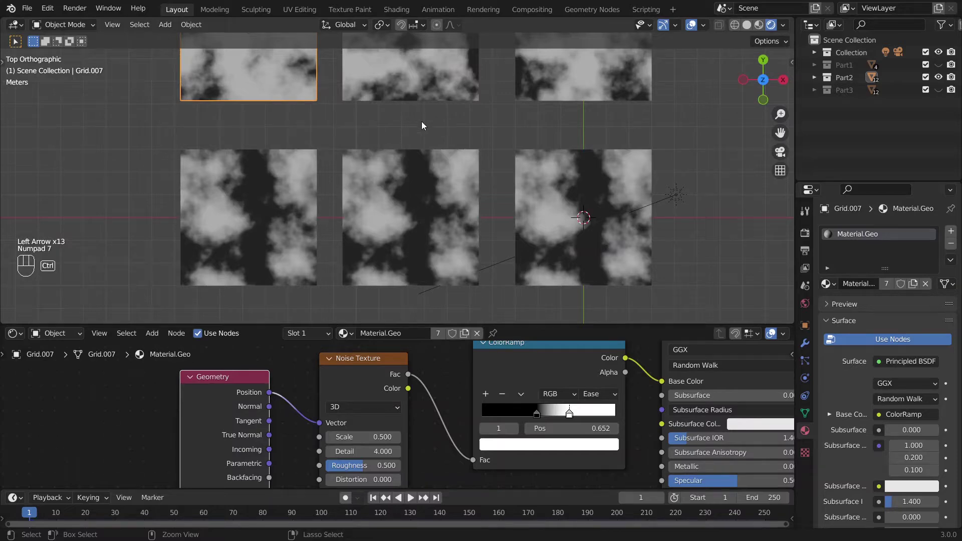
{"action": "key", "text": "ctrl+space"}
{"action": "middle_click_drag", "start_coordinate": [452, 146], "coordinate": [401, 208], "text": "shift"}
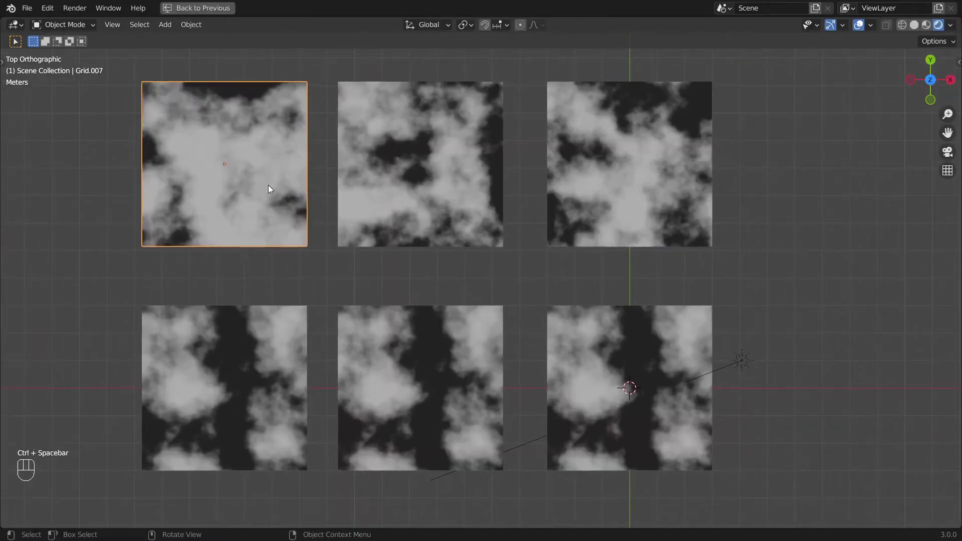
Step: Compare the noise patterns plane by plane, going through the three Material.Geo planes and the three Material.Tex planes
{"action": "left_click", "coordinate": [428, 149]}
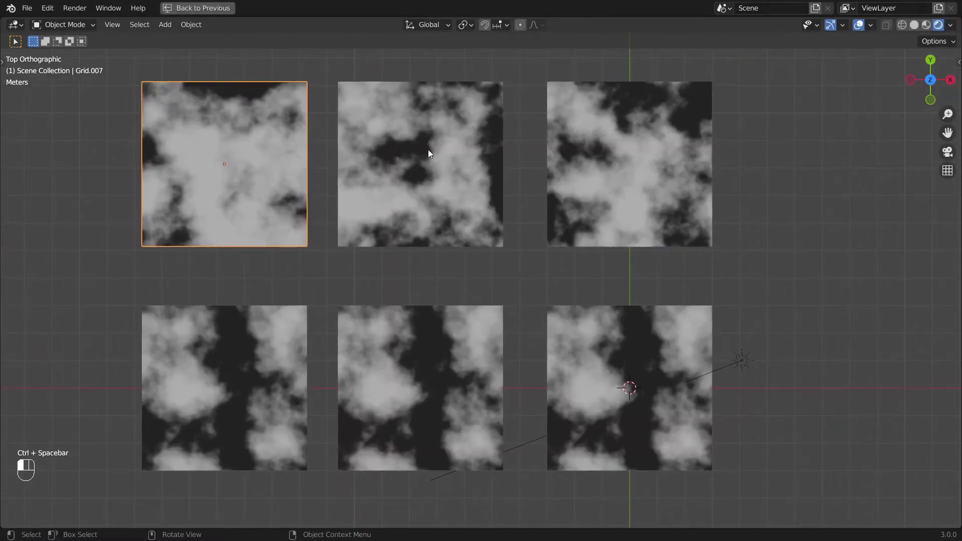
{"action": "left_click", "coordinate": [596, 161]}
{"action": "left_click", "coordinate": [378, 137]}
{"action": "left_click", "coordinate": [263, 149]}
{"action": "left_click", "coordinate": [453, 165]}
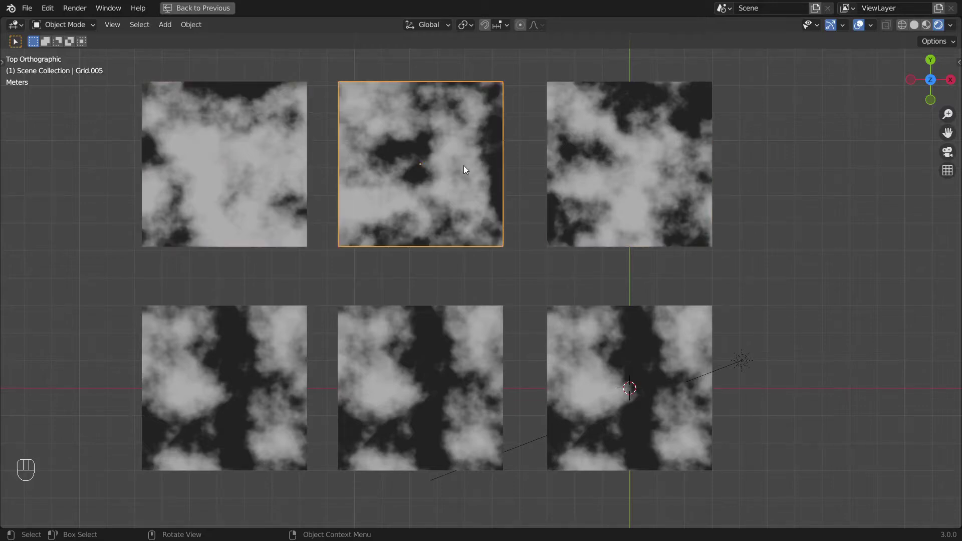
{"action": "left_click", "coordinate": [577, 158]}
{"action": "left_click", "coordinate": [240, 372]}
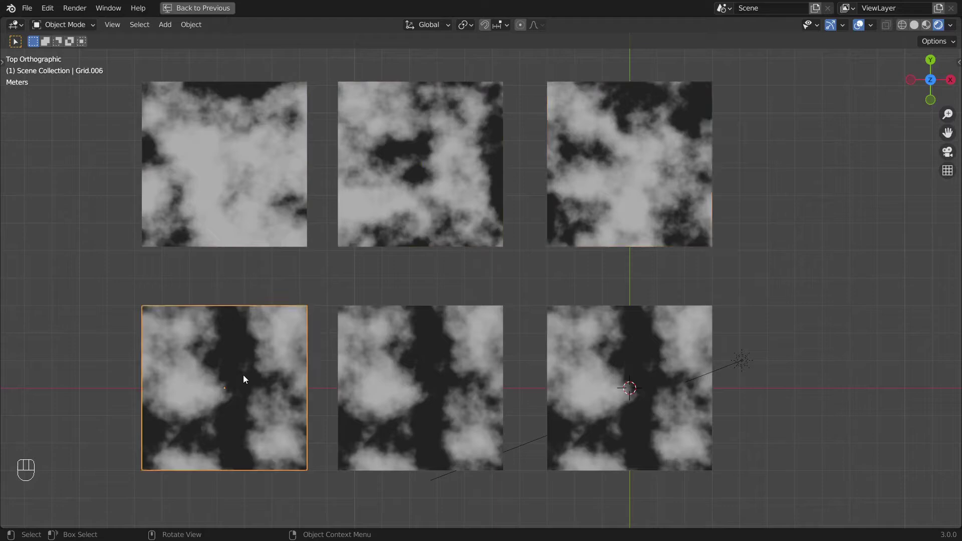
{"action": "left_click", "coordinate": [390, 350]}
{"action": "left_click", "coordinate": [606, 343]}
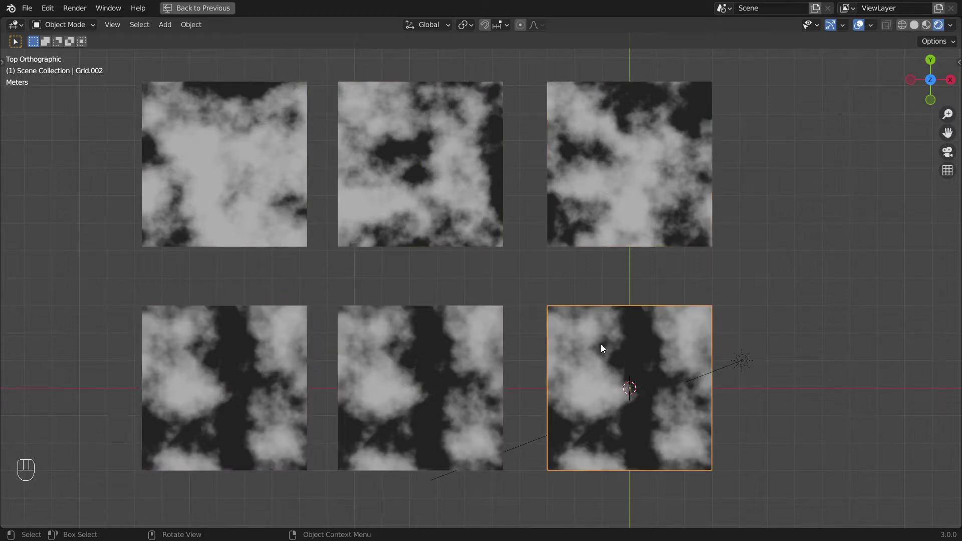
{"action": "left_click", "coordinate": [251, 383]}
Step: Play the simulation from the top view past frame 41, return to frame 1 and compare the Material.Tex planes Grid.004 and Grid.002
{"action": "key", "text": "space"}
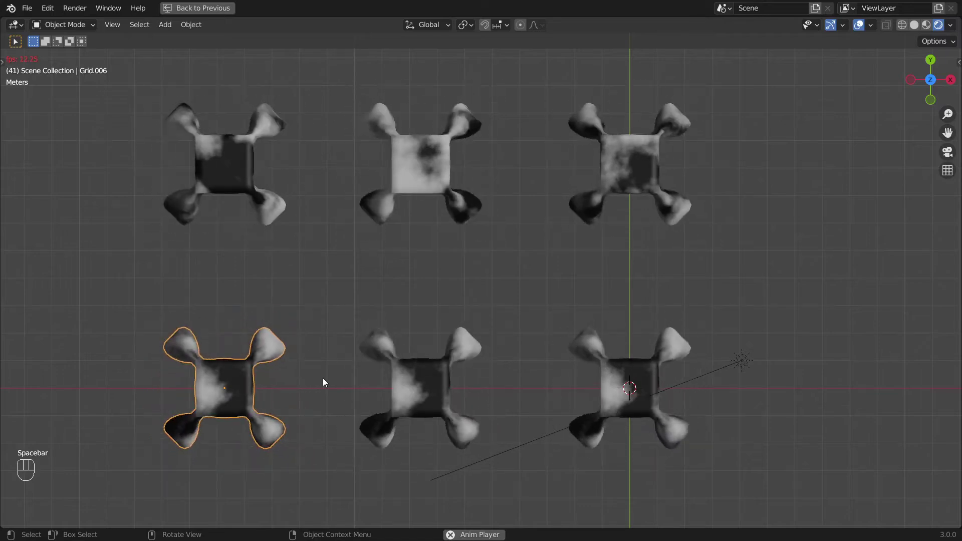
{"action": "key", "text": "Escape"}
{"action": "left_click", "coordinate": [414, 362]}
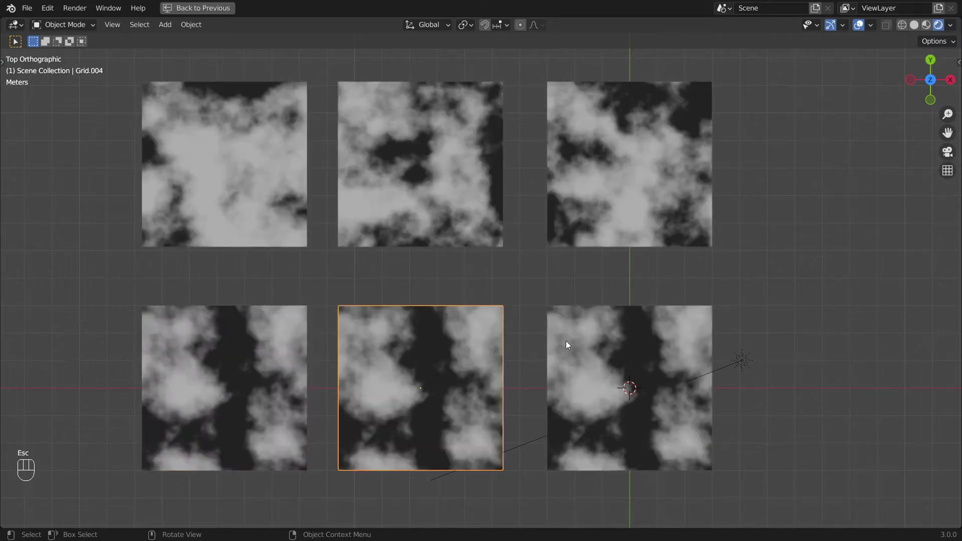
{"action": "left_click", "coordinate": [569, 342]}
{"action": "middle_click_drag", "start_coordinate": [482, 374], "coordinate": [491, 331], "text": "shift"}
{"action": "scroll", "coordinate": [492, 332], "scroll_direction": "up", "scroll_amount": 3}
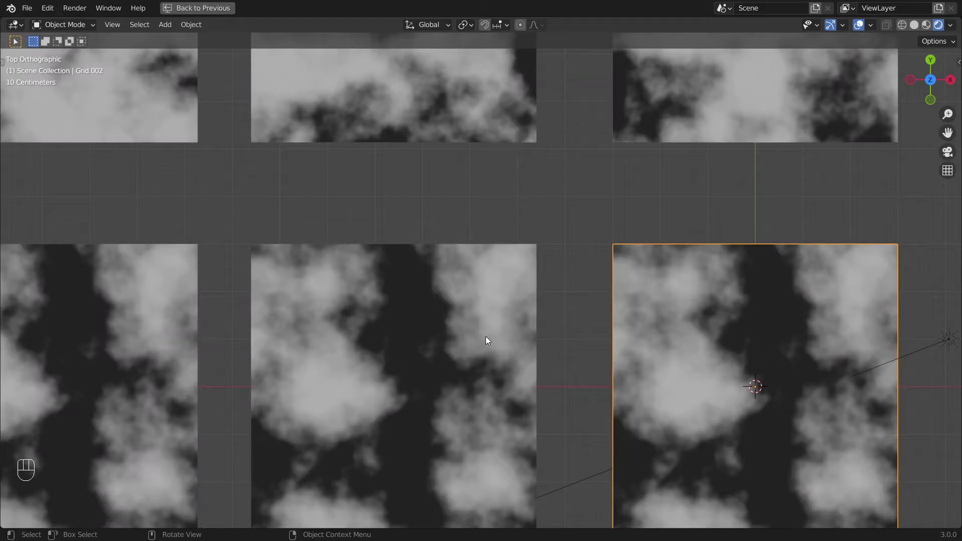
{"action": "scroll", "coordinate": [486, 336], "scroll_direction": "down", "scroll_amount": 2}
{"action": "scroll", "coordinate": [420, 333], "scroll_direction": "down", "scroll_amount": 2}
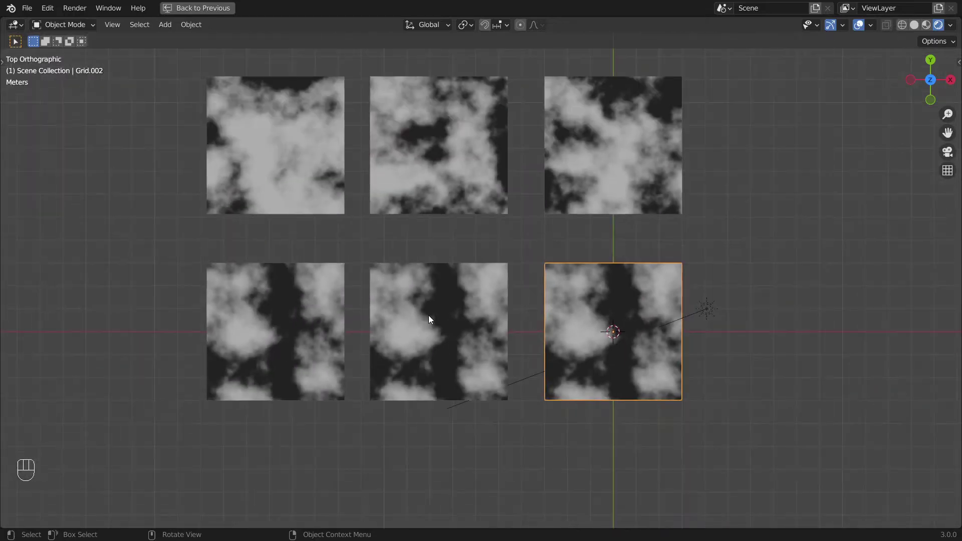
Step: Restore the full layout, hide the Part2 collection, show Part3 and select its Grid.012 plane with the Material.TexAndObj nodes
{"action": "key", "text": "ctrl+space"}
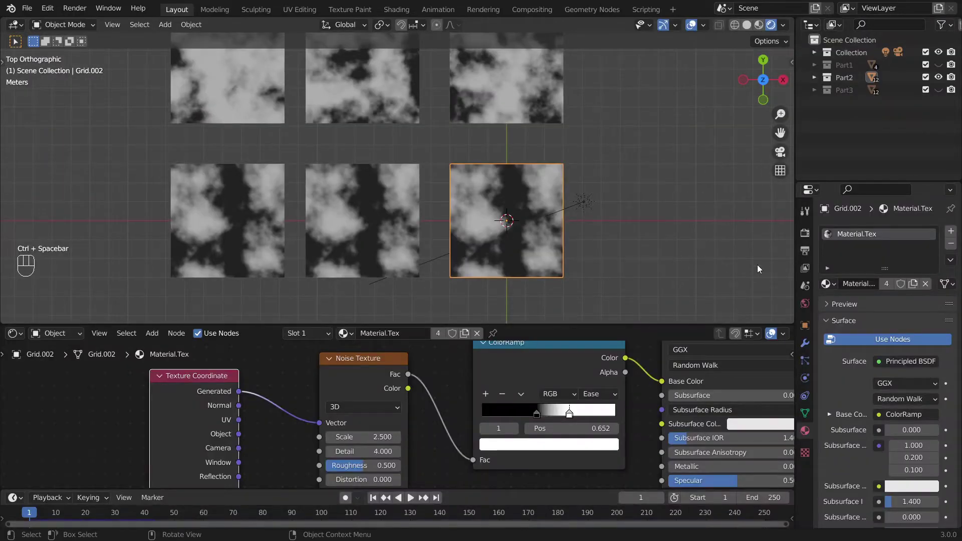
{"action": "left_click", "coordinate": [938, 77]}
{"action": "left_click", "coordinate": [939, 90]}
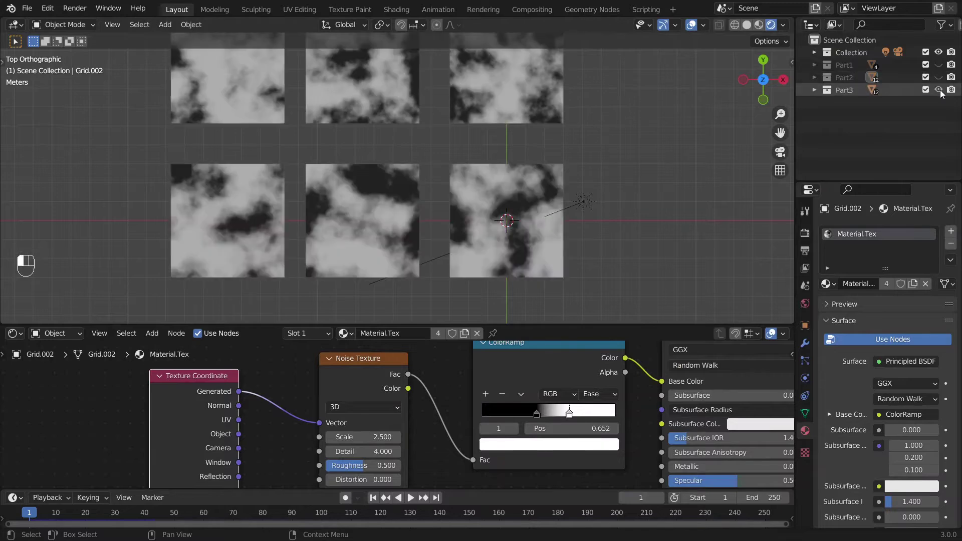
{"action": "left_click", "coordinate": [283, 214]}
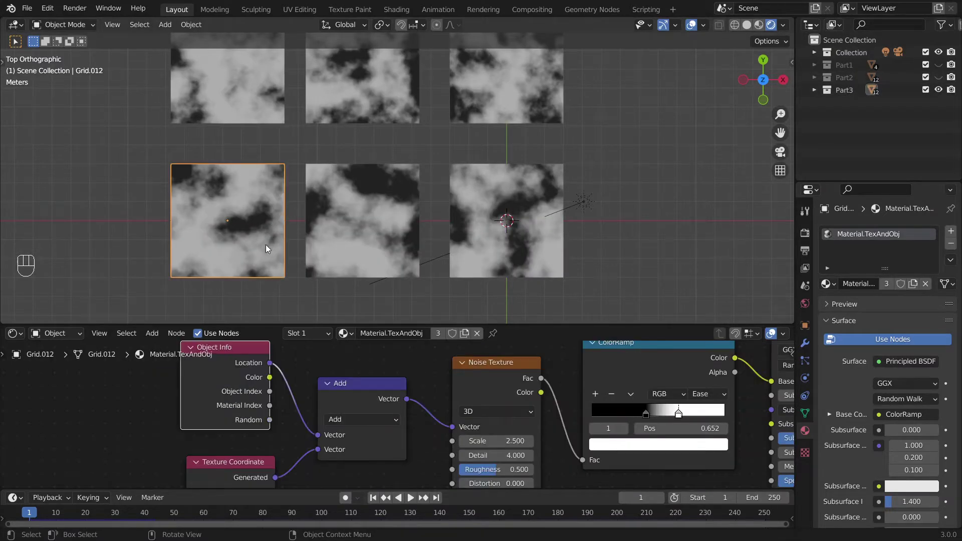
Step: Select the Texture Coordinate node that feeds the Add node in the Material.TexAndObj node tree
{"action": "scroll", "coordinate": [227, 449], "scroll_direction": "down", "scroll_amount": 5, "text": "shift"}
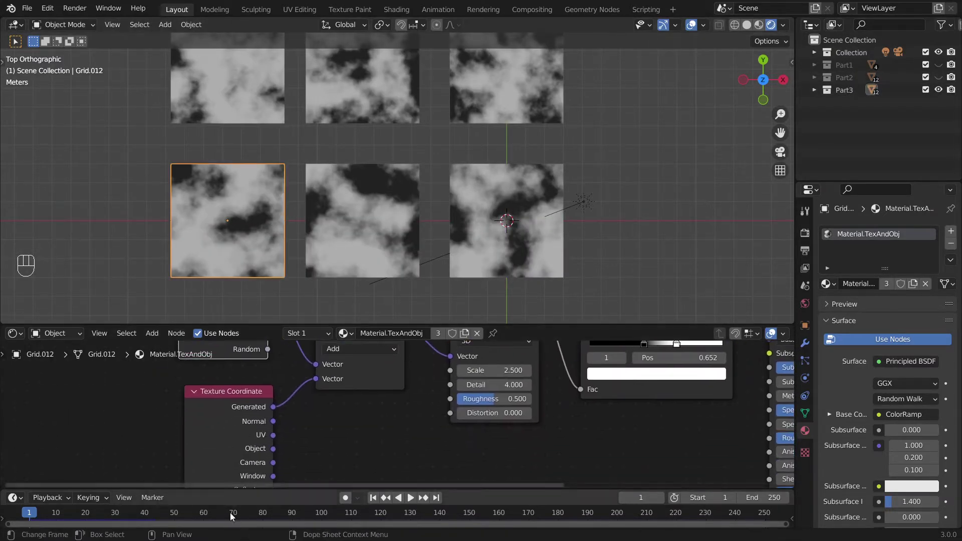
{"action": "middle_click_drag", "start_coordinate": [236, 417], "coordinate": [186, 457], "text": "shift"}
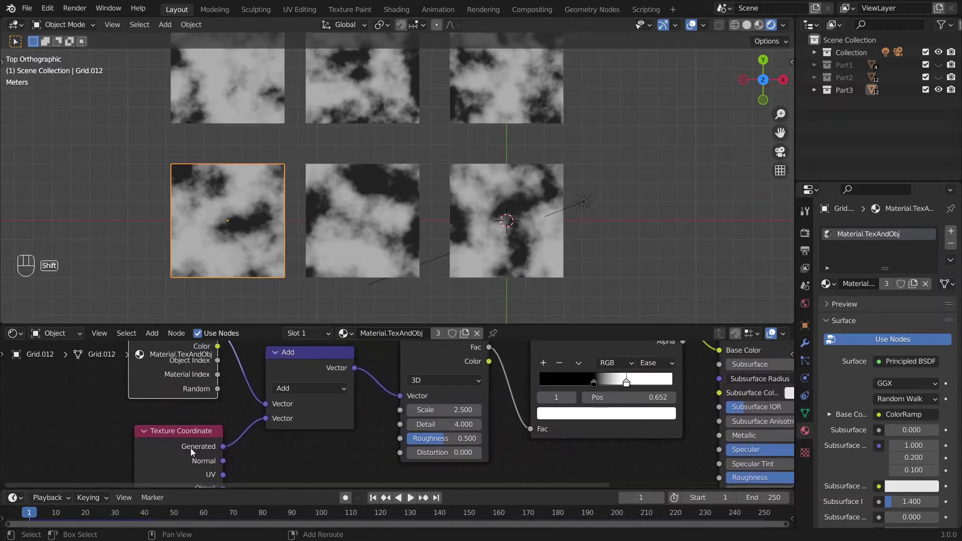
{"action": "left_click", "coordinate": [178, 447]}
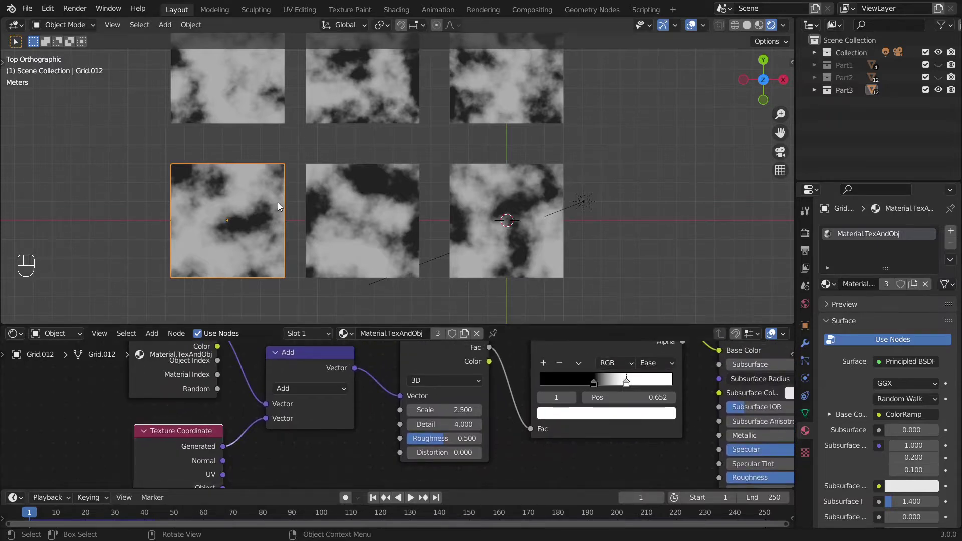
Step: Inspect all six Part3 planes from the top in a maximized 3D view, select Grid.010 and restore the full layout
{"action": "middle_click_drag", "start_coordinate": [279, 206], "coordinate": [308, 235], "text": "shift"}
{"action": "key", "text": "ctrl+space"}
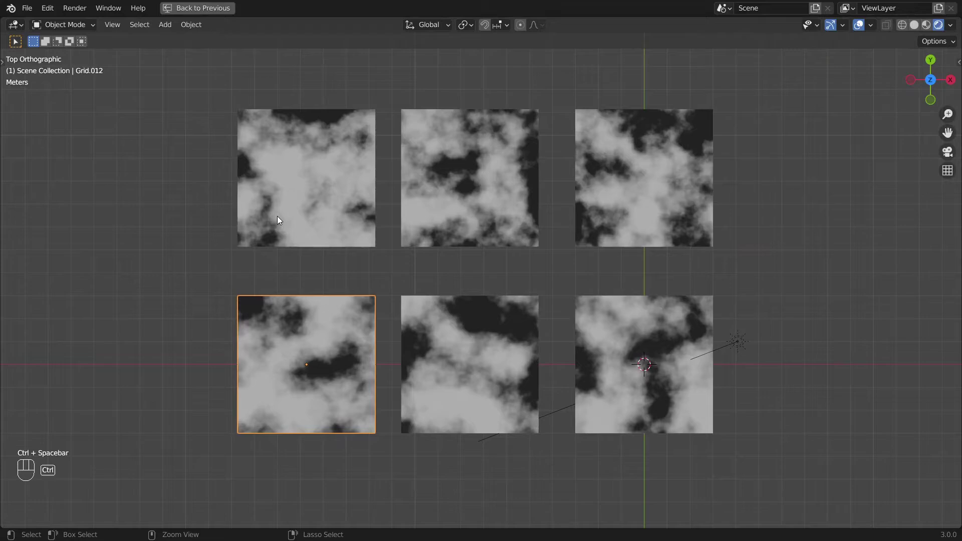
{"action": "left_click", "coordinate": [462, 352]}
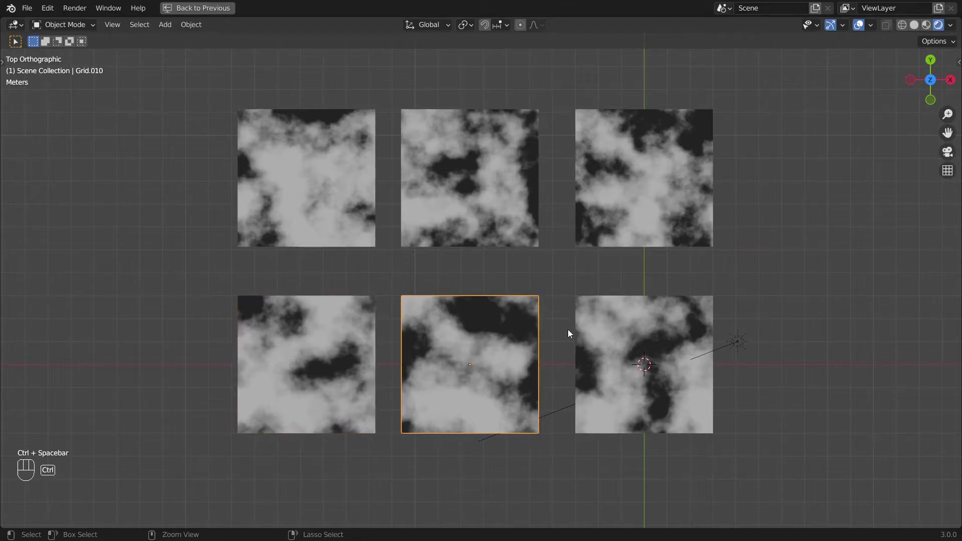
{"action": "key", "text": "ctrl+space"}
Step: Compare the noise patterns of the Material.TexAndObj planes Grid.012, Grid.010 and Grid.008 by selecting them in turn
{"action": "left_click", "coordinate": [295, 227]}
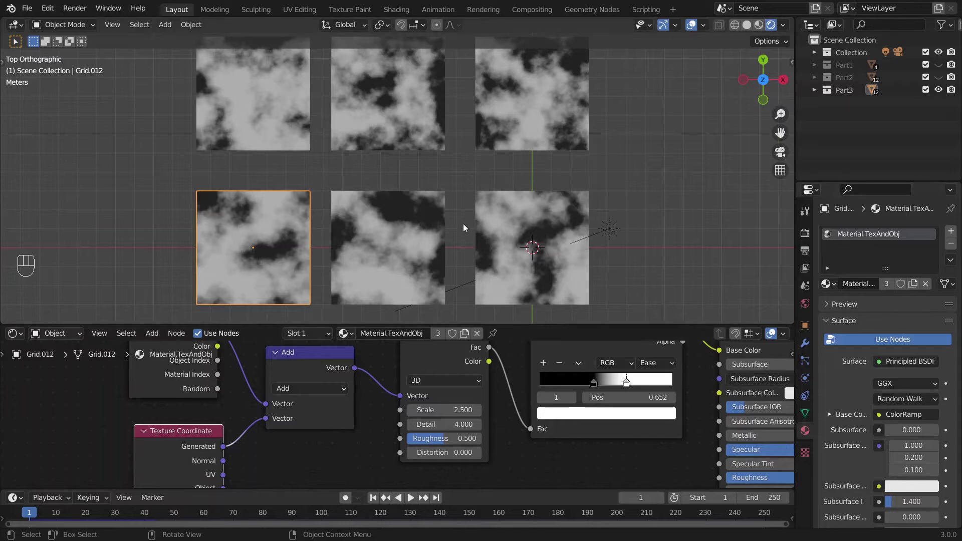
{"action": "left_click", "coordinate": [424, 233]}
{"action": "left_click", "coordinate": [517, 220]}
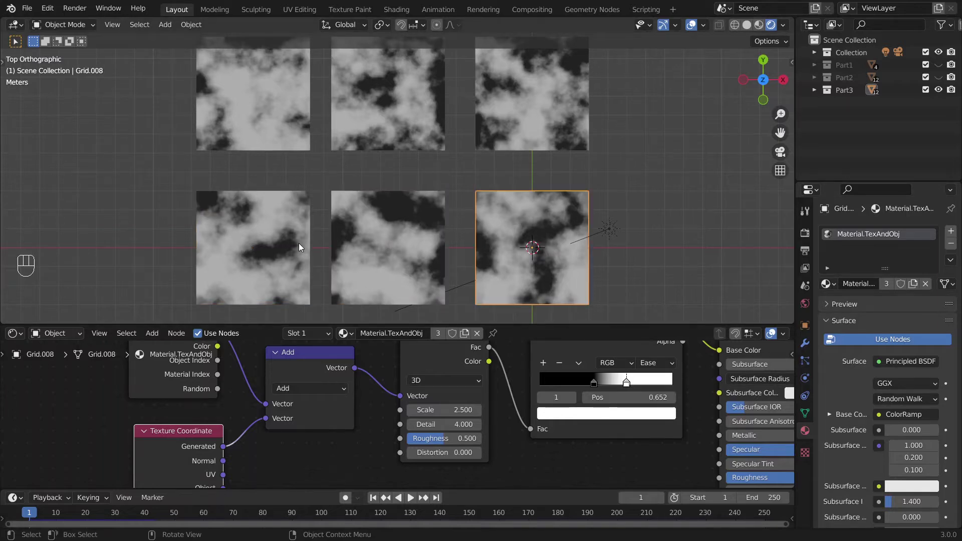
{"action": "left_click", "coordinate": [300, 246]}
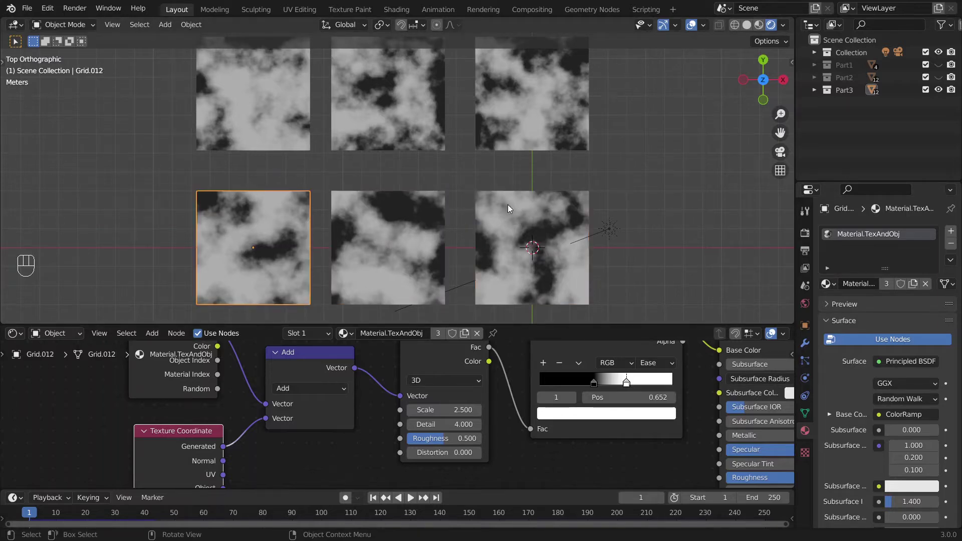
{"action": "left_click", "coordinate": [501, 218]}
{"action": "left_click", "coordinate": [402, 240]}
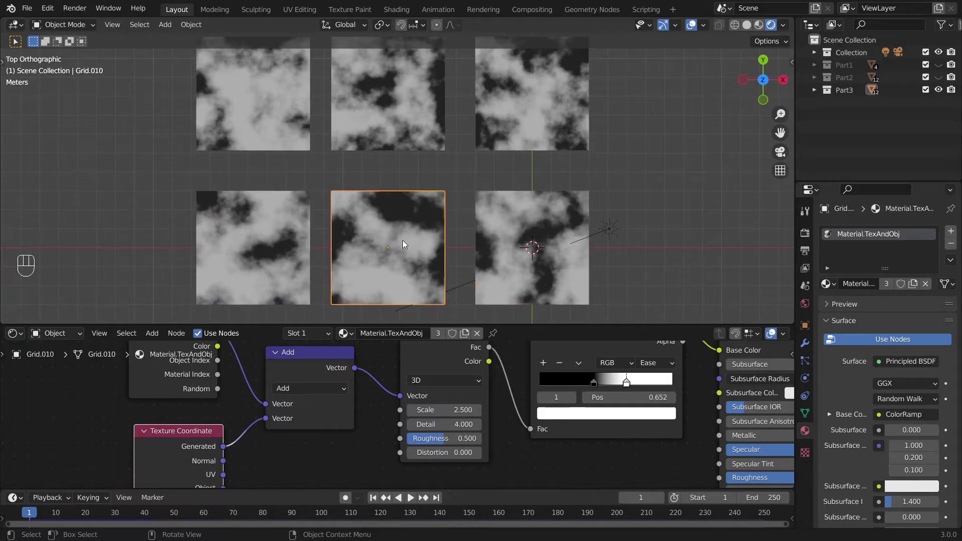
Step: Review the Object Info and Texture Coordinate nodes, show the transform values and compare the locations of Grid.012, Grid.010 and Grid.008
{"action": "scroll", "coordinate": [231, 404], "scroll_direction": "up", "scroll_amount": 5, "text": "shift"}
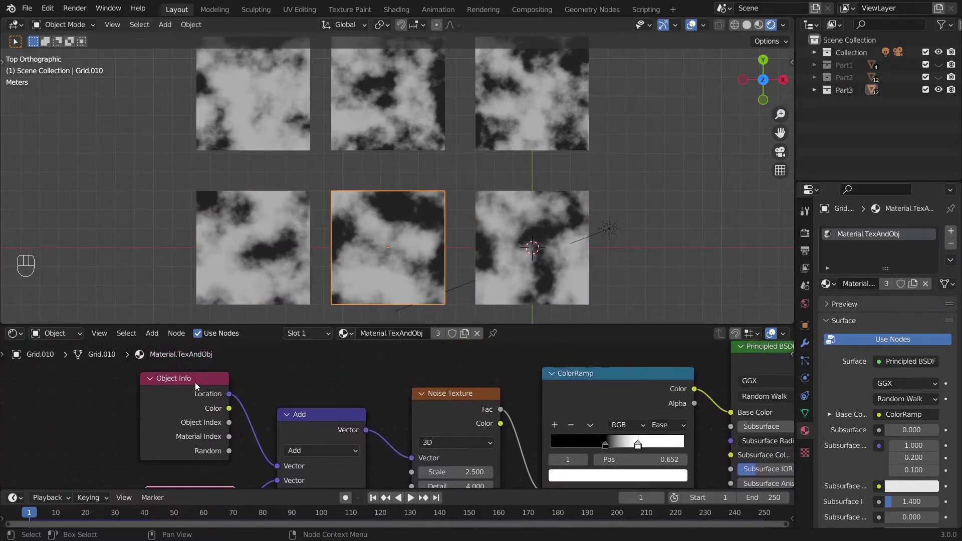
{"action": "middle_click_drag", "start_coordinate": [192, 419], "coordinate": [113, 374], "text": "shift"}
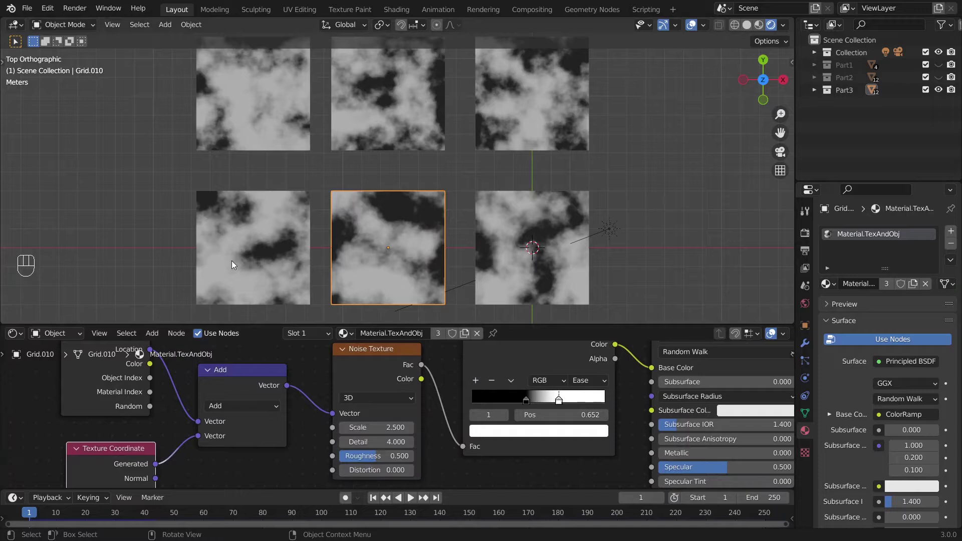
{"action": "left_click", "coordinate": [243, 242]}
{"action": "key", "text": "n"}
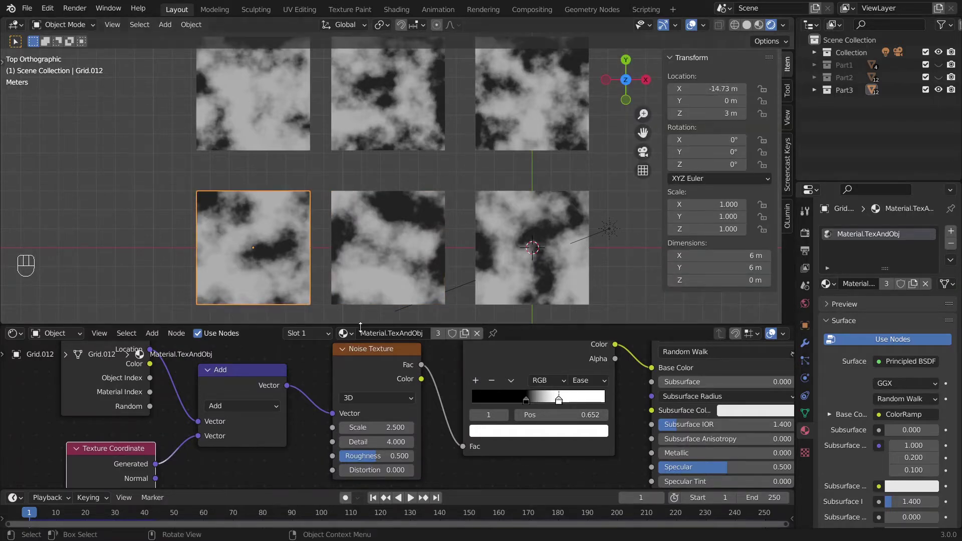
{"action": "left_click", "coordinate": [380, 266]}
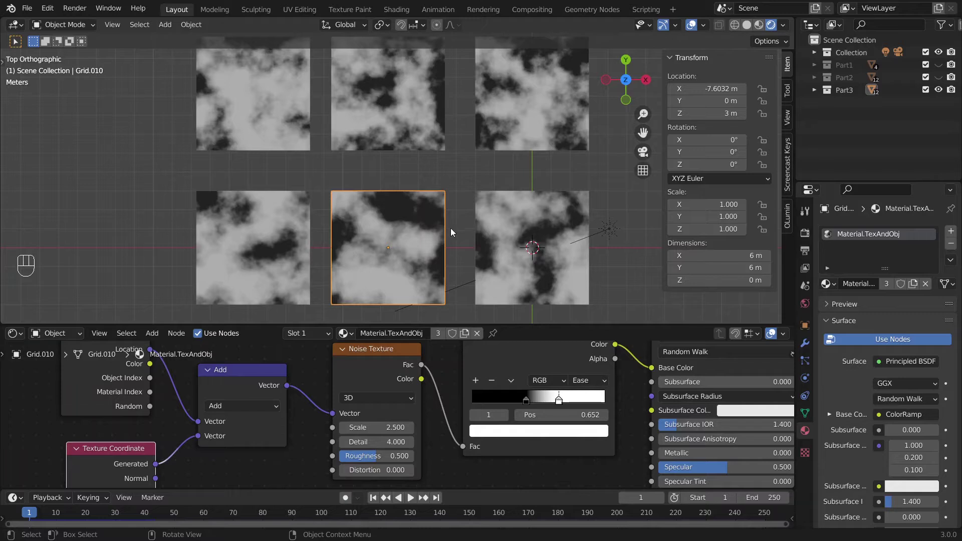
{"action": "left_click", "coordinate": [521, 229]}
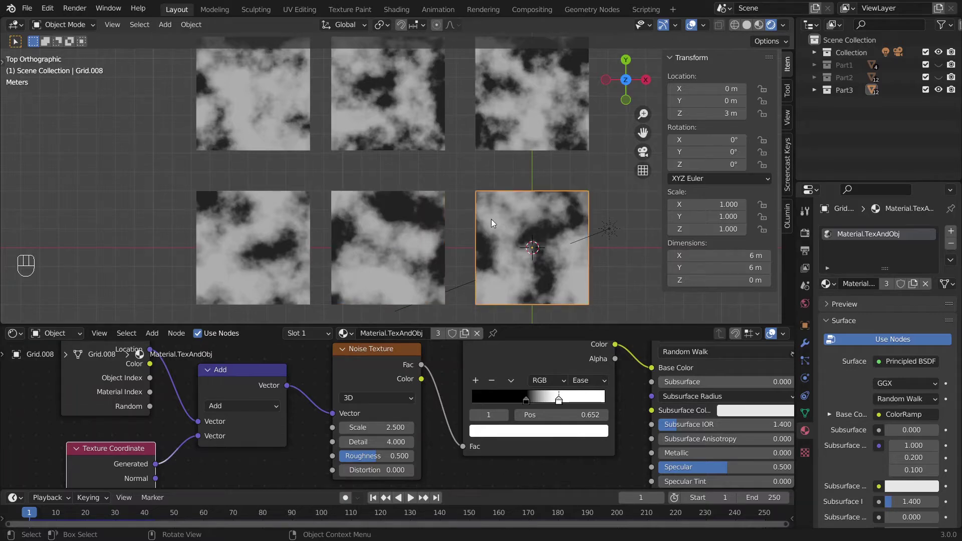
{"action": "left_click", "coordinate": [284, 247]}
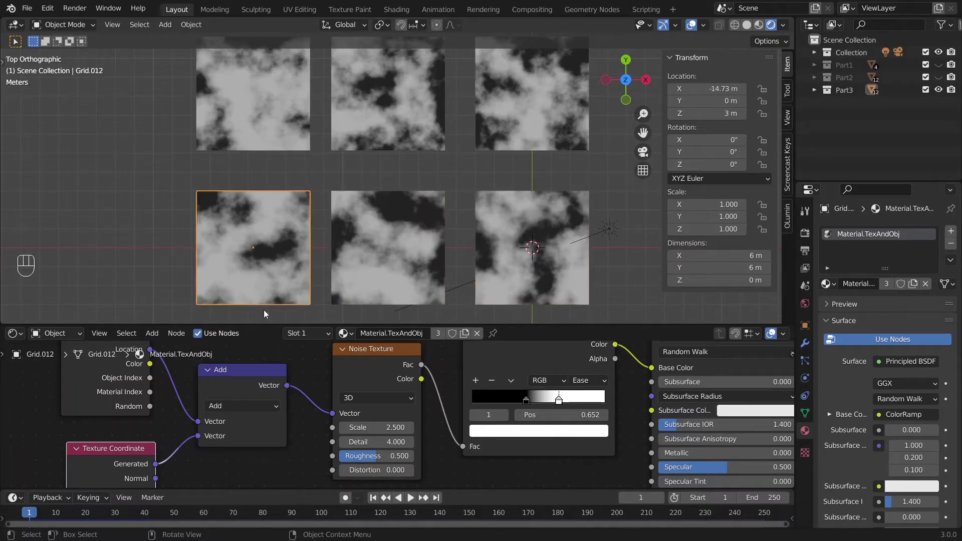
Step: Maximize the 3D view without the transform values and play the Part3 cloth simulation from the top, restarting it once
{"action": "key", "text": "ctrl+space"}
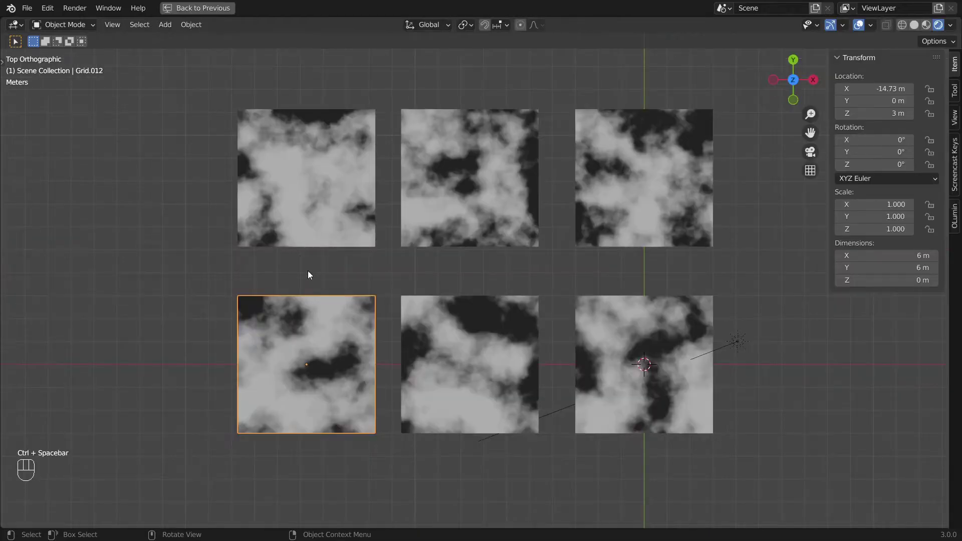
{"action": "key", "text": "n"}
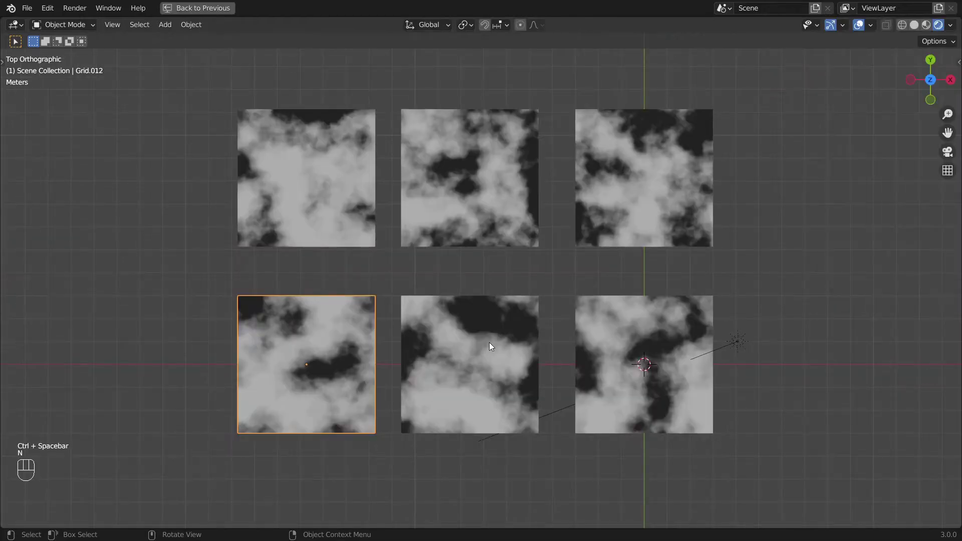
{"action": "key", "text": "space"}
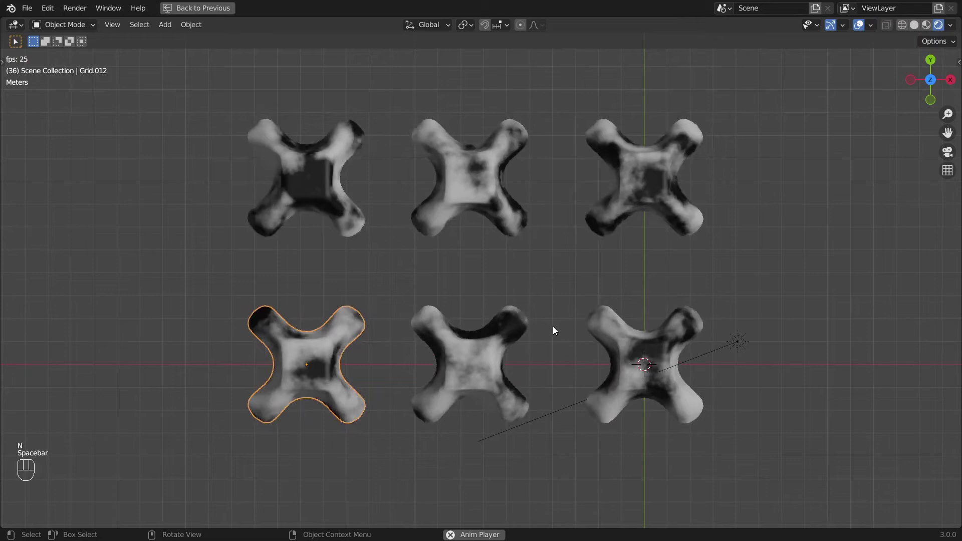
{"action": "key", "text": "Escape"}
{"action": "key", "text": "space"}
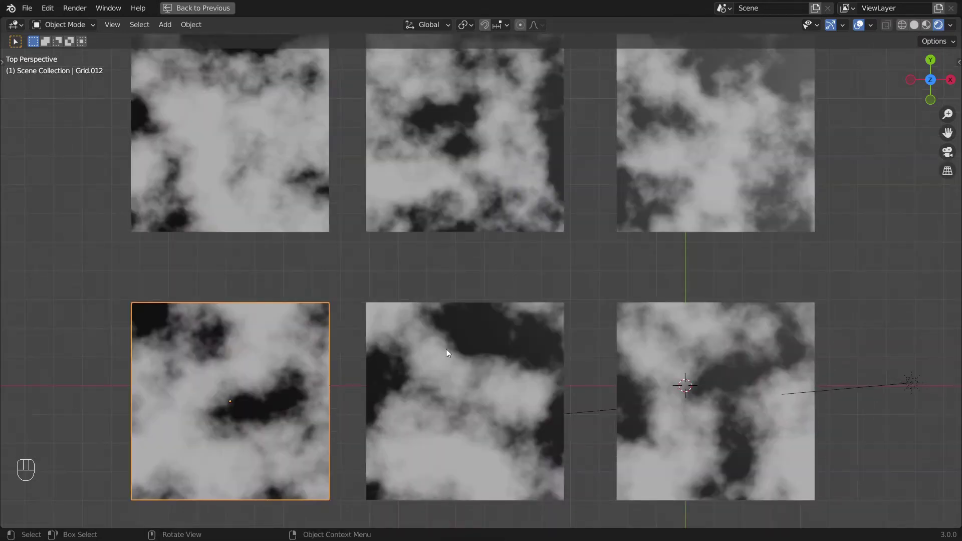
Step: Select the Grid.010 plane, inspect it from an angled perspective and restore the full layout
{"action": "scroll", "coordinate": [446, 350], "scroll_direction": "down", "scroll_amount": 1}
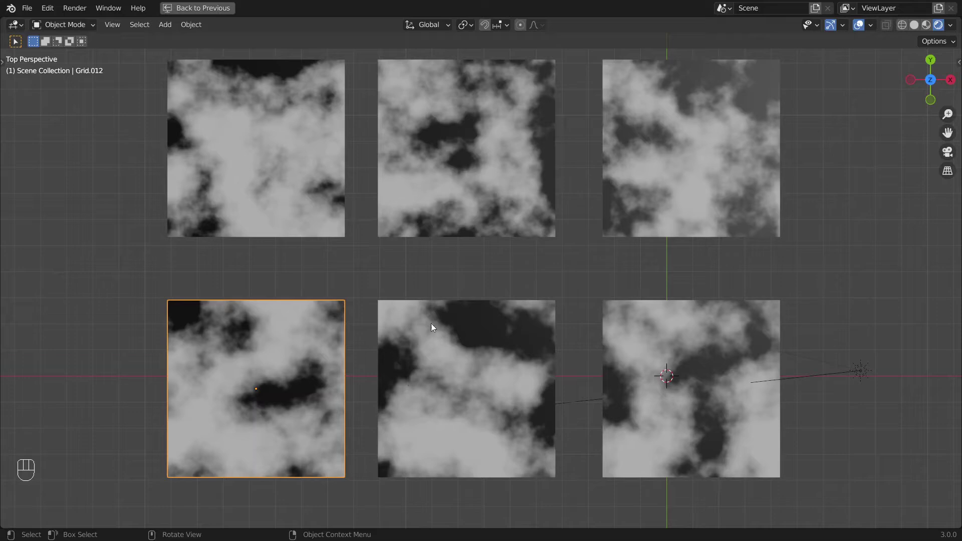
{"action": "left_click", "coordinate": [444, 345]}
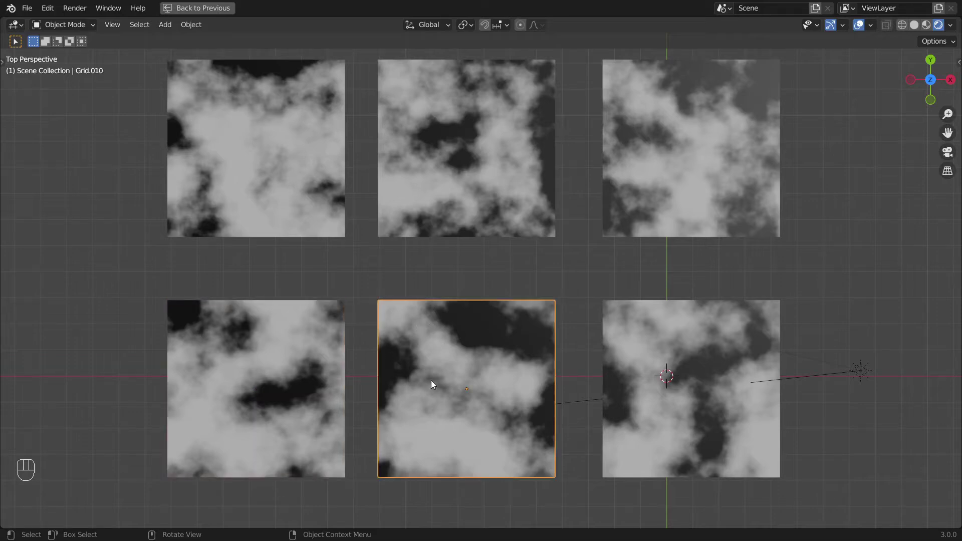
{"action": "middle_click_drag", "start_coordinate": [448, 346], "coordinate": [435, 330]}
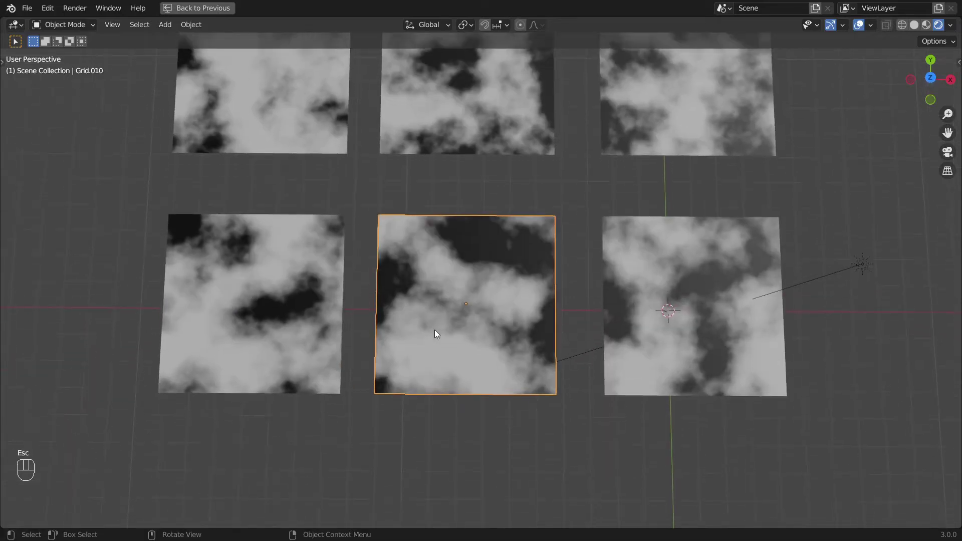
{"action": "key", "text": "ctrl+space"}
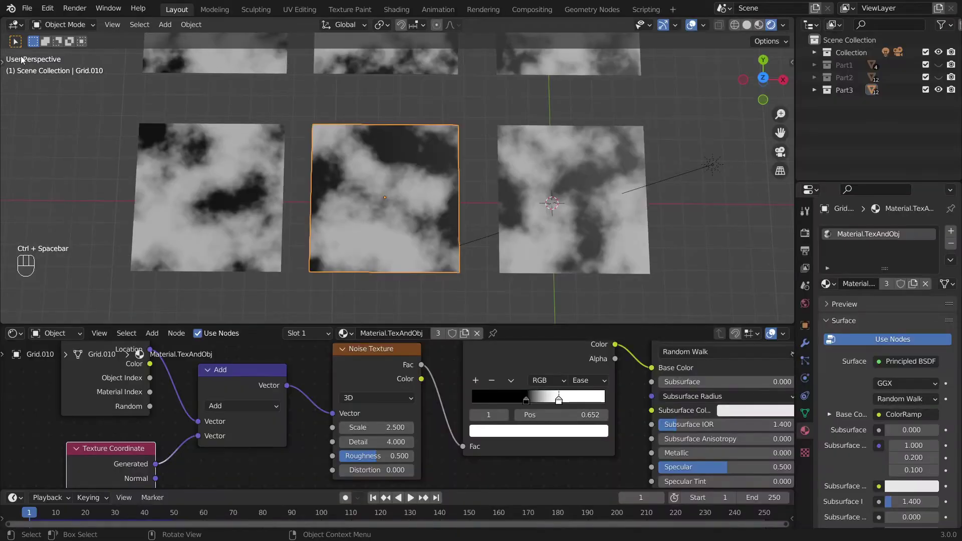
Step: Open proc_tex_slide_rigid_v1.blend from C:\tutorial\ without saving the changes to the current file
{"action": "left_click", "coordinate": [27, 8]}
{"action": "left_click", "coordinate": [38, 37]}
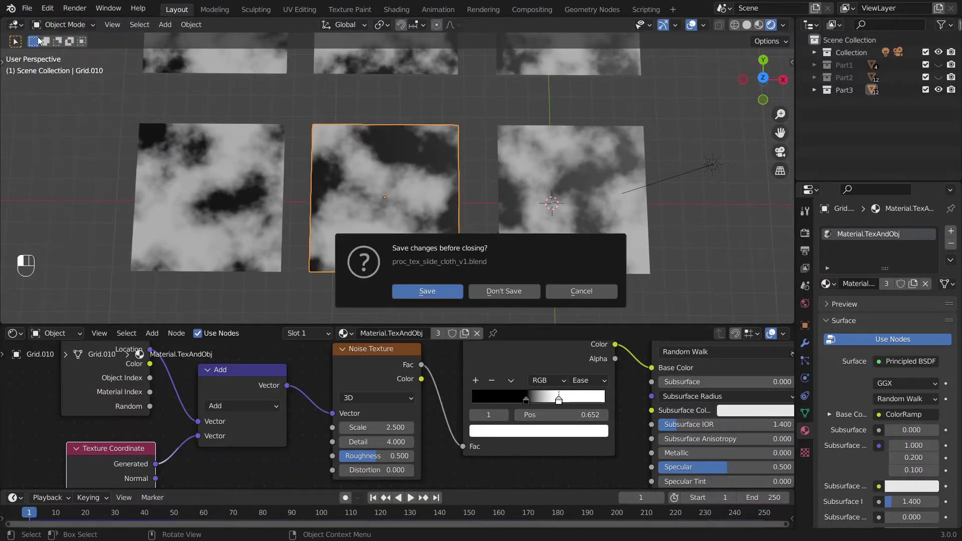
{"action": "left_click", "coordinate": [494, 290]}
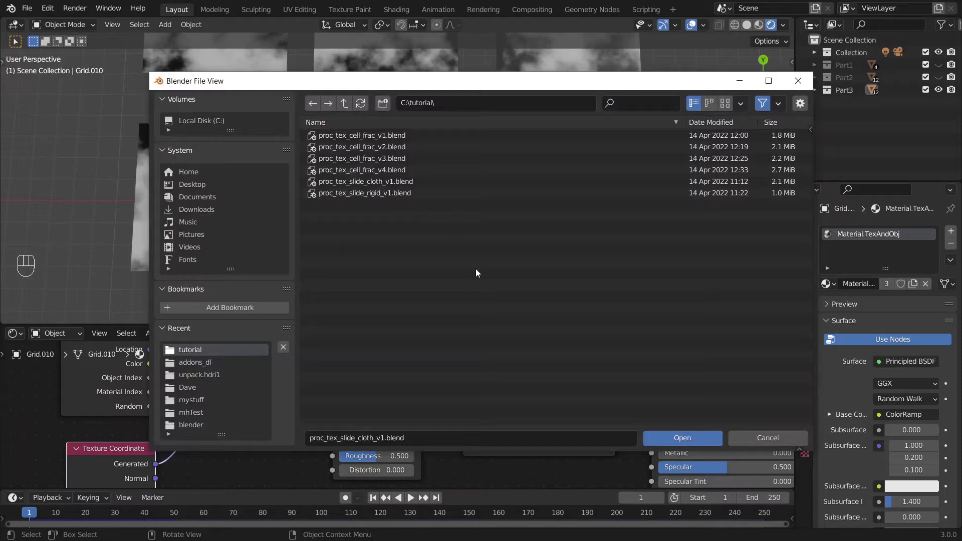
{"action": "left_click", "coordinate": [383, 194]}
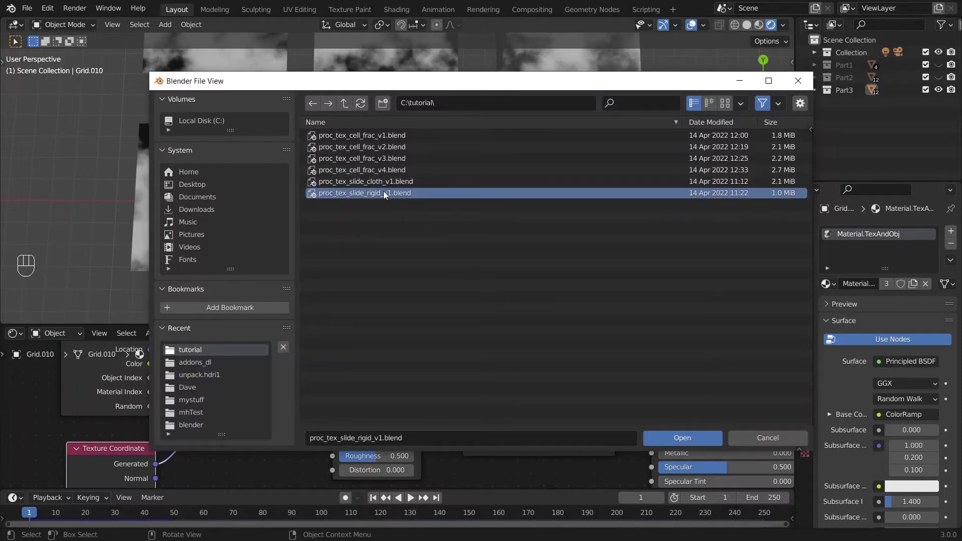
{"action": "double_click", "coordinate": [387, 190]}
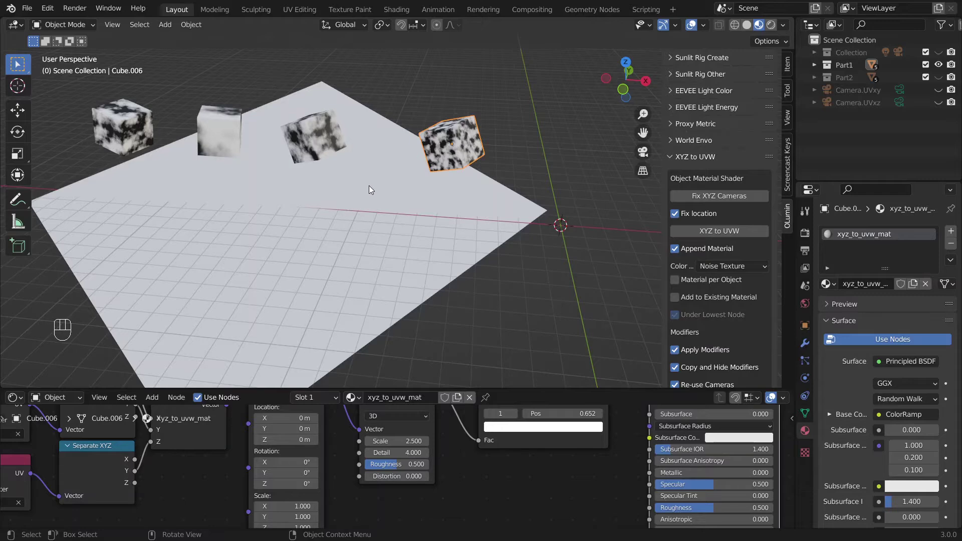
Step: Select the Cube object that carries Material.Tex and frame the four textured cubes above the ground plane
{"action": "middle_click_drag", "start_coordinate": [303, 205], "coordinate": [371, 190], "text": "shift"}
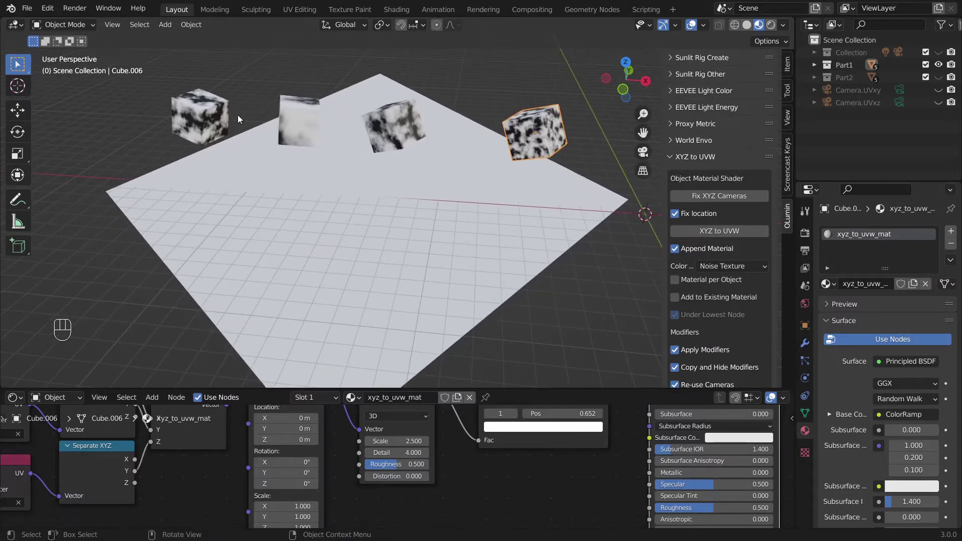
{"action": "left_click", "coordinate": [213, 107]}
{"action": "middle_click_drag", "start_coordinate": [245, 137], "coordinate": [257, 187], "text": "shift"}
{"action": "scroll", "coordinate": [334, 215], "scroll_direction": "up", "scroll_amount": 2}
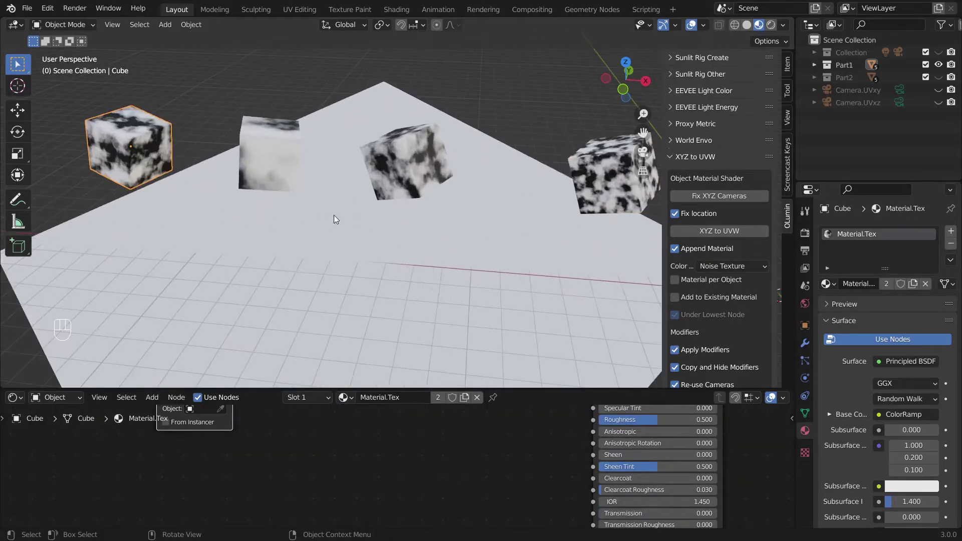
{"action": "scroll", "coordinate": [365, 213], "scroll_direction": "down", "scroll_amount": 1}
Step: Maximize the 3D view, hide the sidebar and toolbar, play the falling cubes simulation past frame 63 and return to frame 0
{"action": "key", "text": "ctrl+space"}
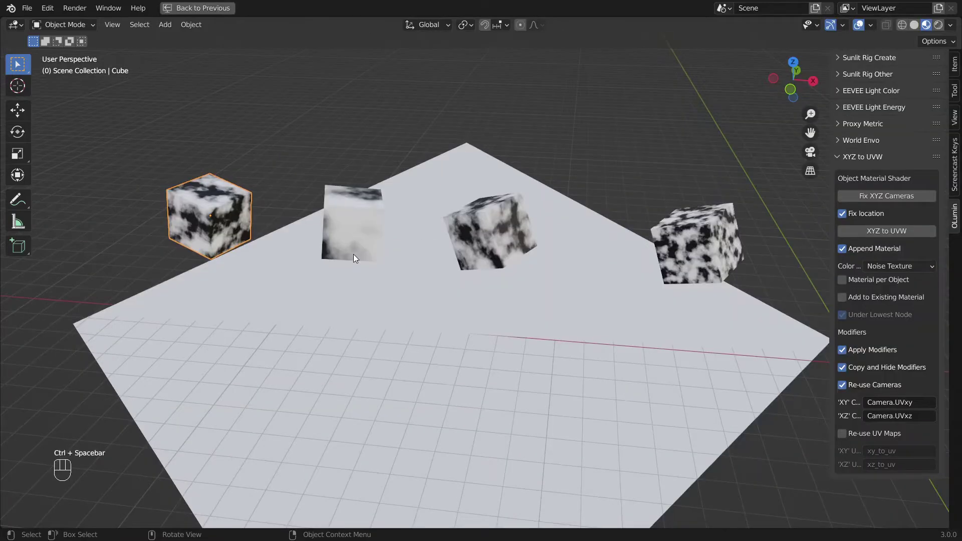
{"action": "key", "text": "n"}
{"action": "key", "text": "t"}
{"action": "mouse_move", "coordinate": [383, 299]}
{"action": "middle_mouse_down", "text": "shift"}
{"action": "mouse_move", "coordinate": [373, 284]}
{"action": "mouse_move", "coordinate": [385, 295]}
{"action": "middle_mouse_up", "text": "shift"}
{"action": "key", "text": "space"}
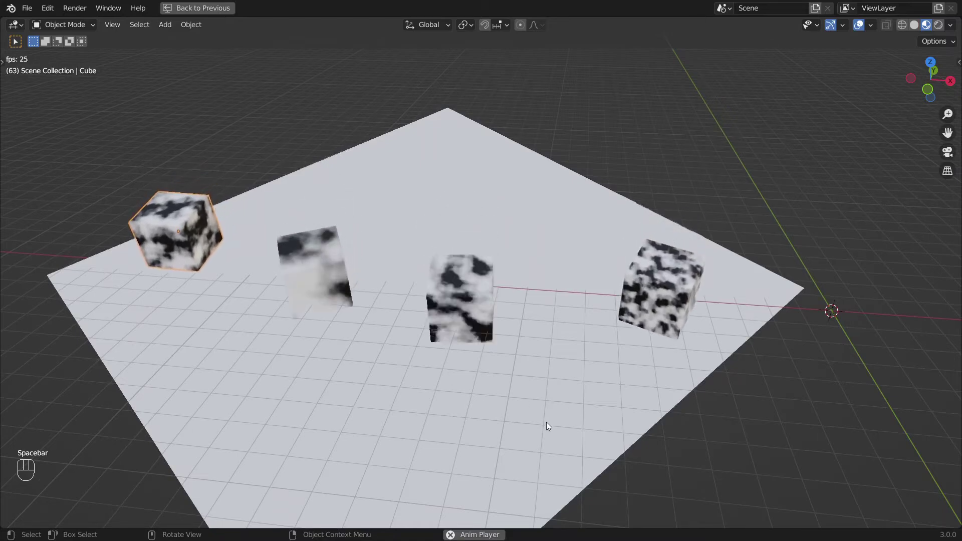
{"action": "key", "text": "Escape"}
Step: Select each of the four cubes in turn from a new angle, replay the simulation past frame 70 and return to frame 0
{"action": "middle_click_drag", "start_coordinate": [385, 385], "coordinate": [451, 389]}
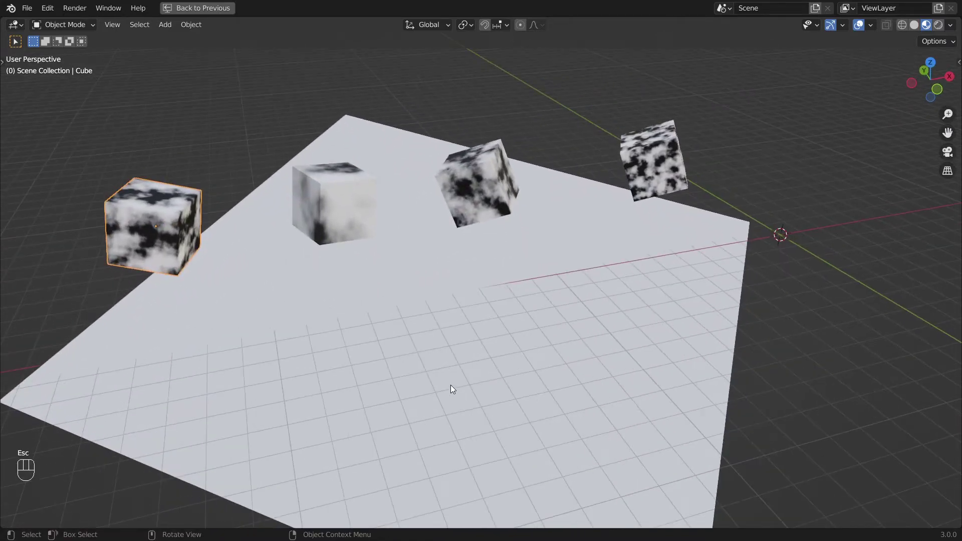
{"action": "left_click", "coordinate": [353, 222]}
{"action": "left_click", "coordinate": [466, 195]}
{"action": "left_click", "coordinate": [629, 158]}
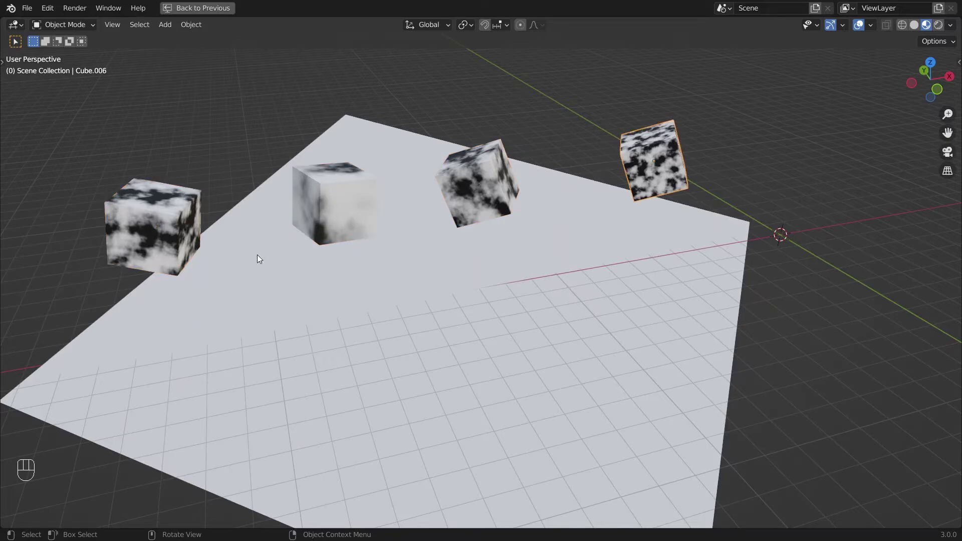
{"action": "left_click", "coordinate": [160, 251]}
{"action": "key", "text": "space"}
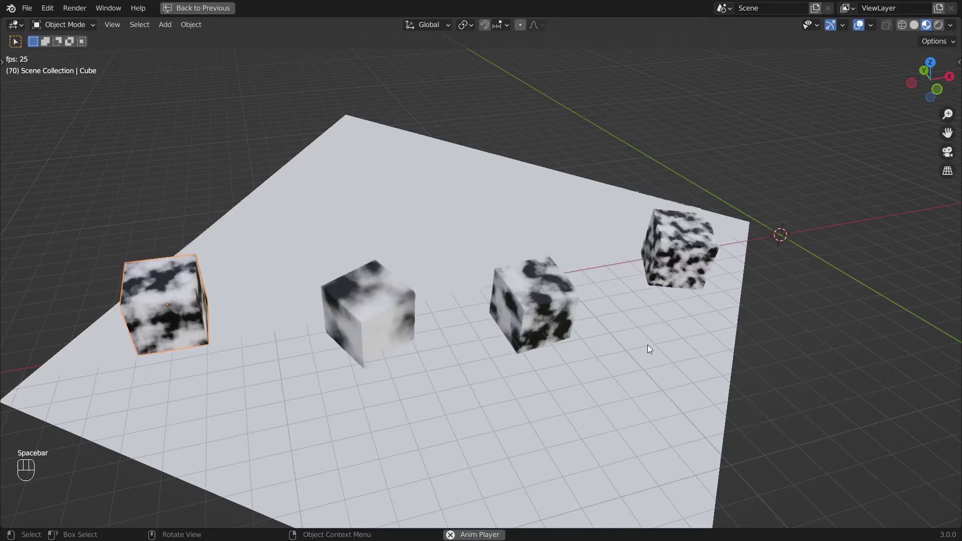
{"action": "key", "text": "Escape"}
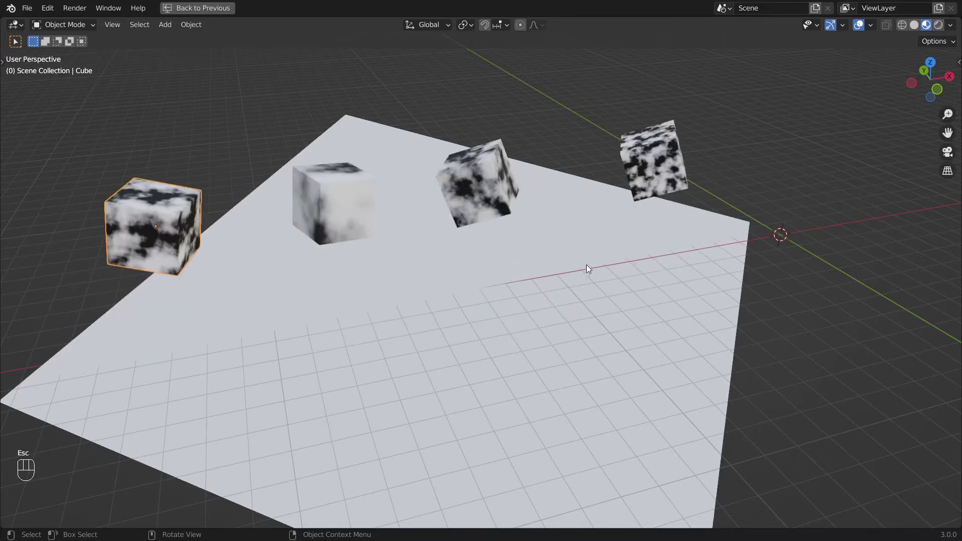
Step: Play the falling cubes simulation past frame 76, restore the multi-area layout, then replay it from a new angle and return to frame 0
{"action": "key", "text": "space"}
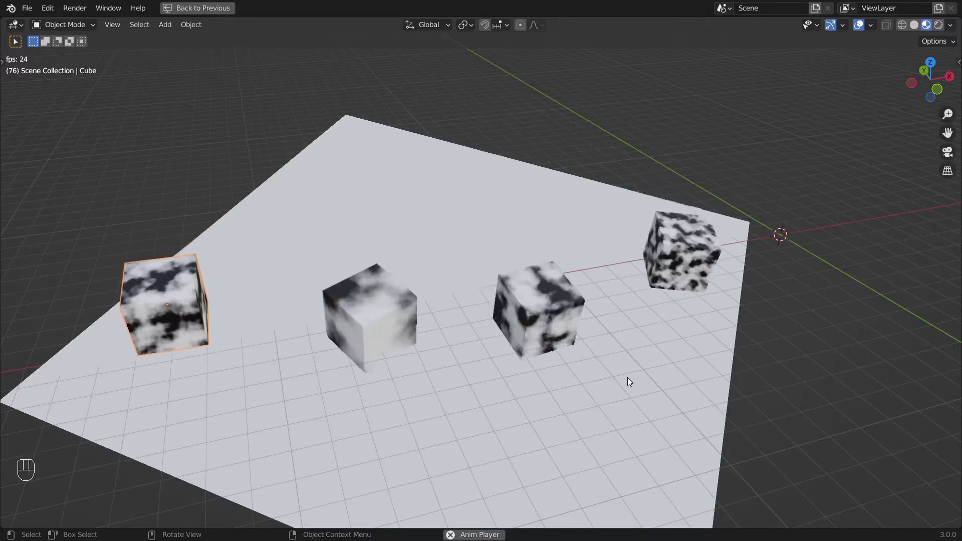
{"action": "key", "text": "Escape"}
{"action": "key", "text": "ctrl+space"}
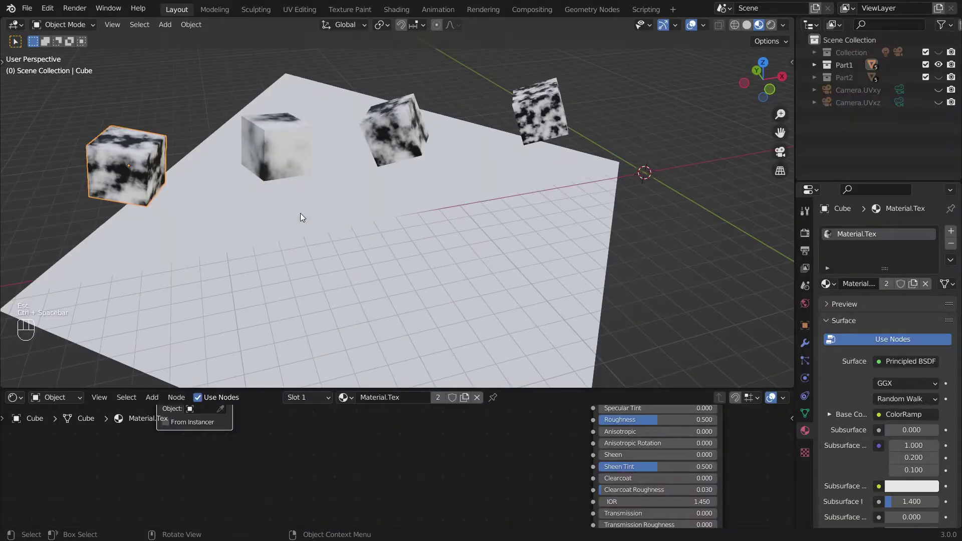
{"action": "middle_click_drag", "start_coordinate": [256, 208], "coordinate": [355, 270]}
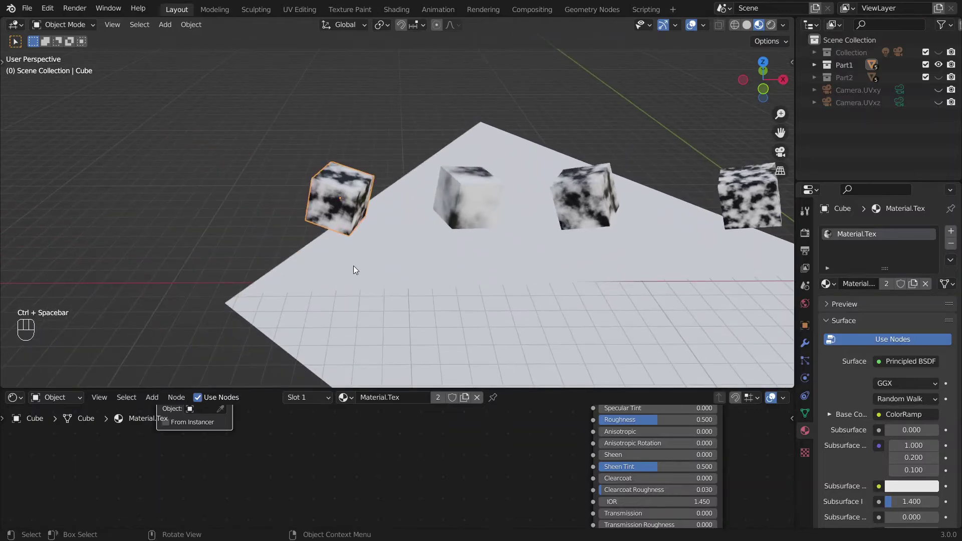
{"action": "key", "text": "space"}
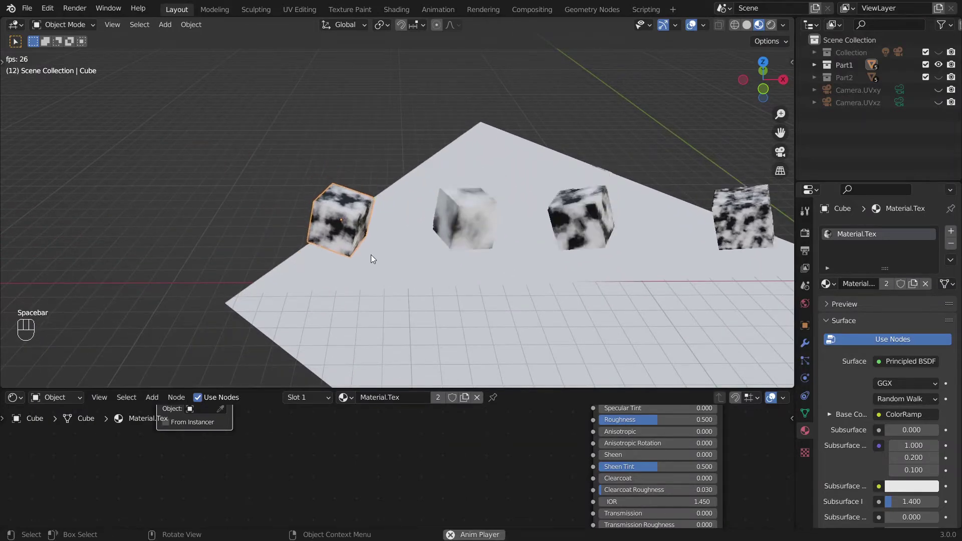
{"action": "key", "text": "Escape"}
Step: Examine the Texture Coordinate setup of Material.Tex, then select the Material.Geo cube and examine its Geometry node feeding the Noise Texture
{"action": "middle_click_drag", "start_coordinate": [319, 440], "coordinate": [380, 442], "text": "shift"}
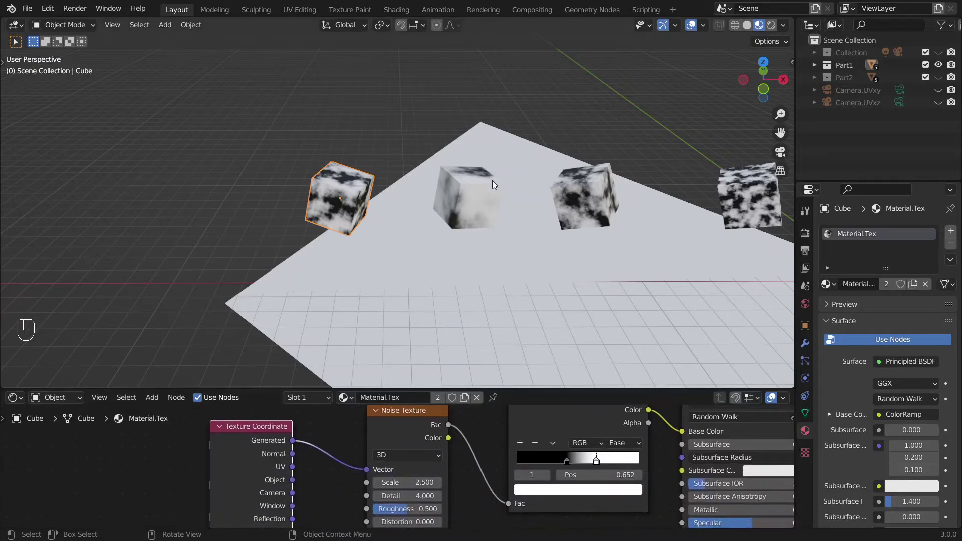
{"action": "left_click", "coordinate": [481, 192]}
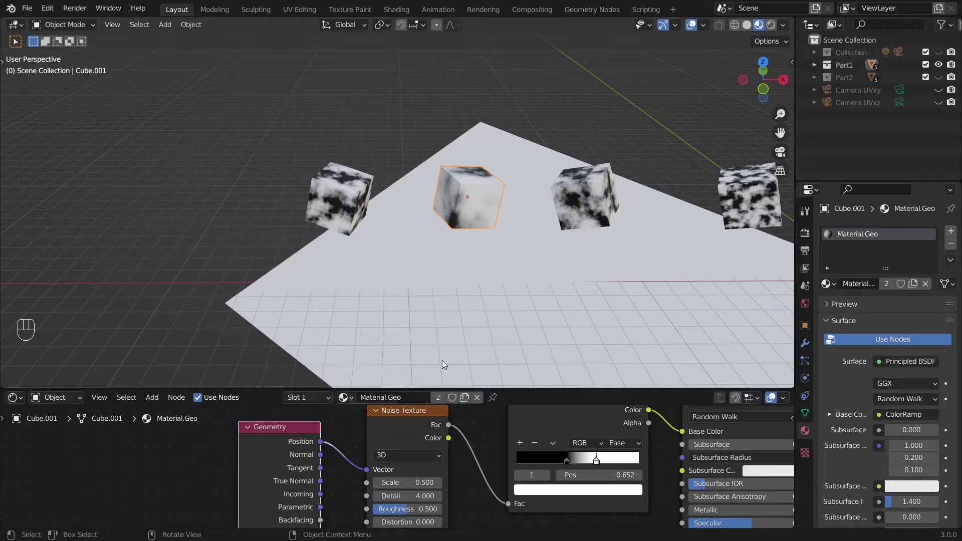
{"action": "middle_click_drag", "start_coordinate": [471, 306], "coordinate": [415, 258], "text": "shift"}
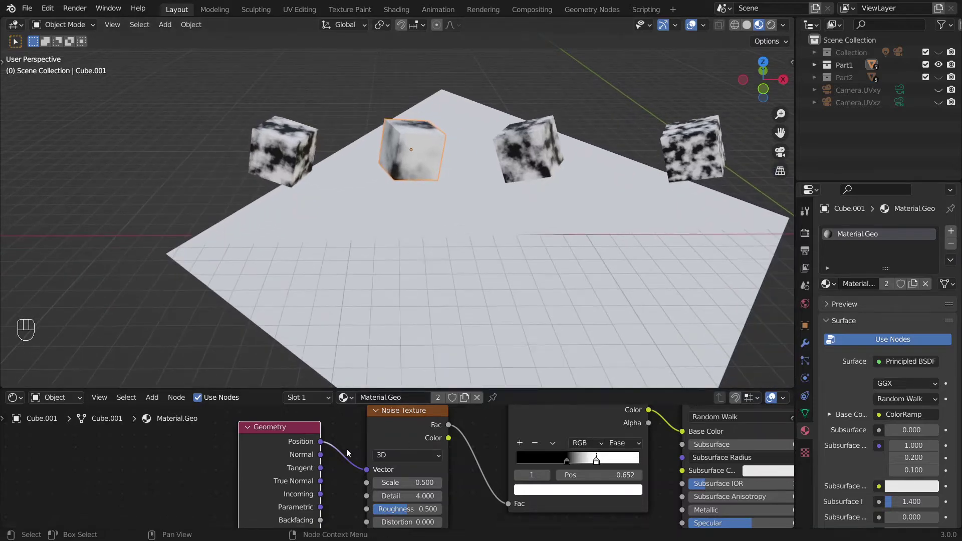
{"action": "scroll", "coordinate": [351, 454], "scroll_direction": "up", "scroll_amount": 3}
{"action": "scroll", "coordinate": [365, 454], "scroll_direction": "down", "scroll_amount": 2}
{"action": "middle_click_drag", "start_coordinate": [336, 434], "coordinate": [248, 501]}
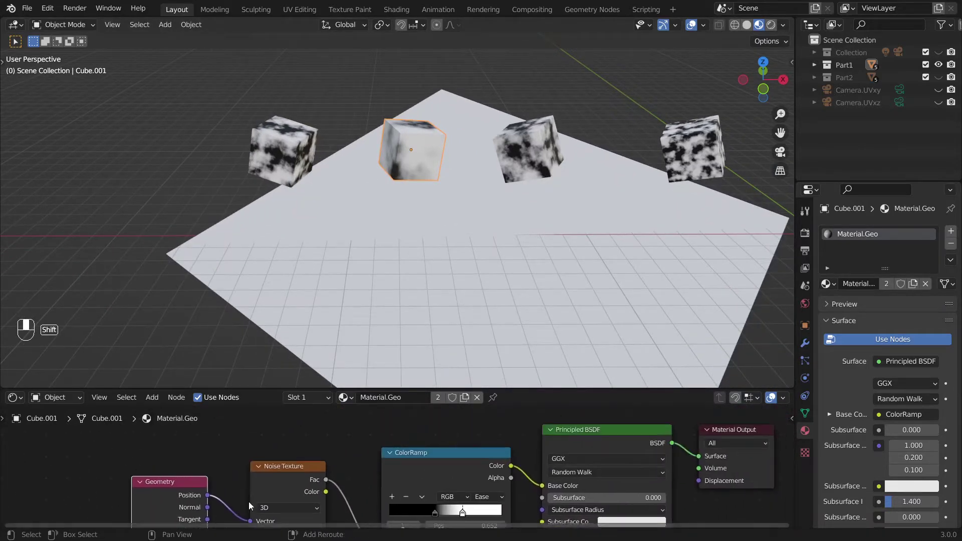
{"action": "middle_click_drag", "start_coordinate": [535, 254], "coordinate": [471, 246], "text": "shift"}
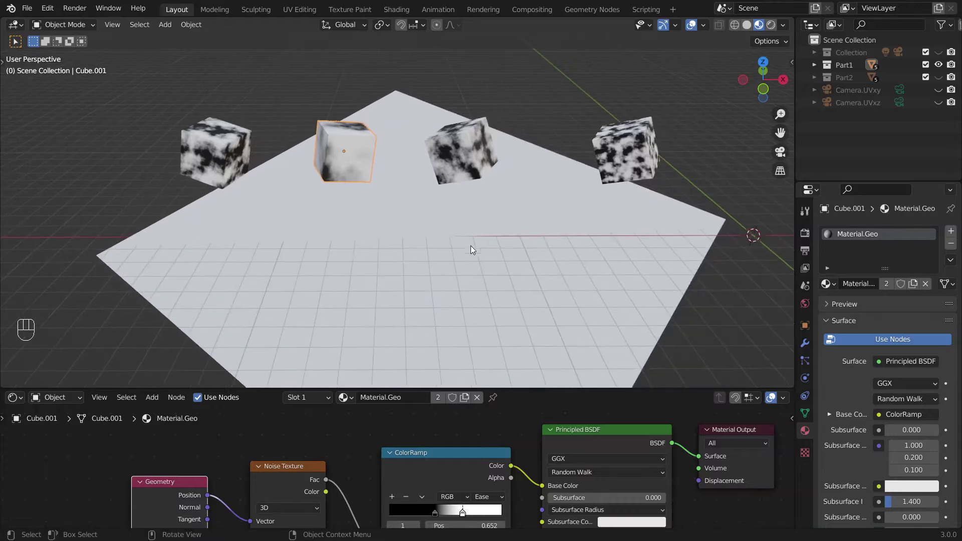
Step: Select the Material.TexAndObj cube and examine its Object Info and Texture Coordinate nodes in the maximized node editor, then restore the layout
{"action": "left_click", "coordinate": [456, 151]}
{"action": "middle_click_drag", "start_coordinate": [319, 467], "coordinate": [354, 384]}
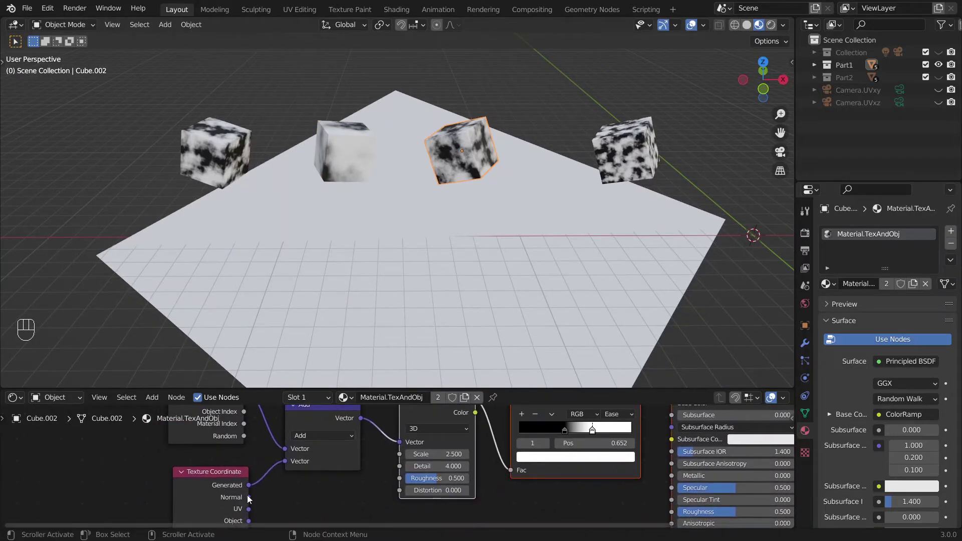
{"action": "key", "text": "ctrl+space"}
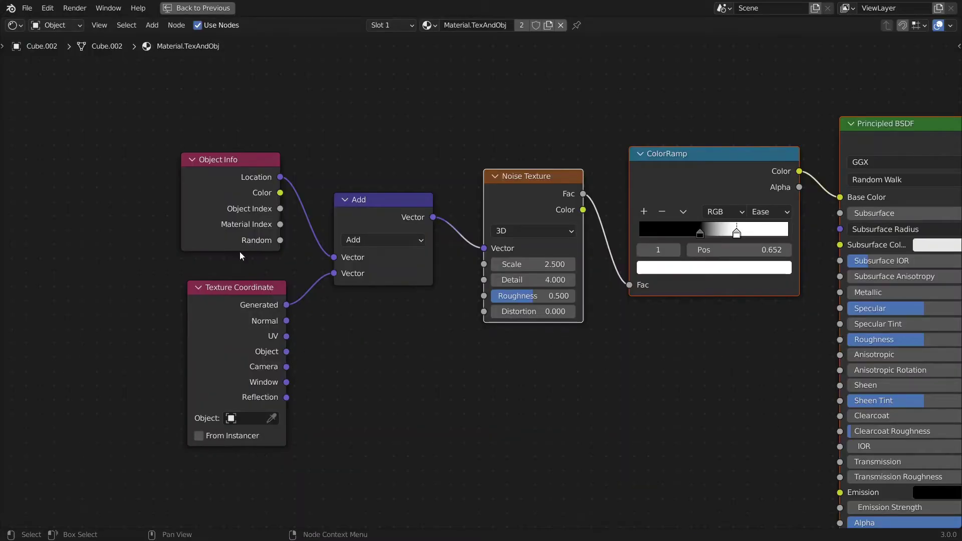
{"action": "left_click", "coordinate": [213, 172]}
{"action": "key", "text": "ctrl+space"}
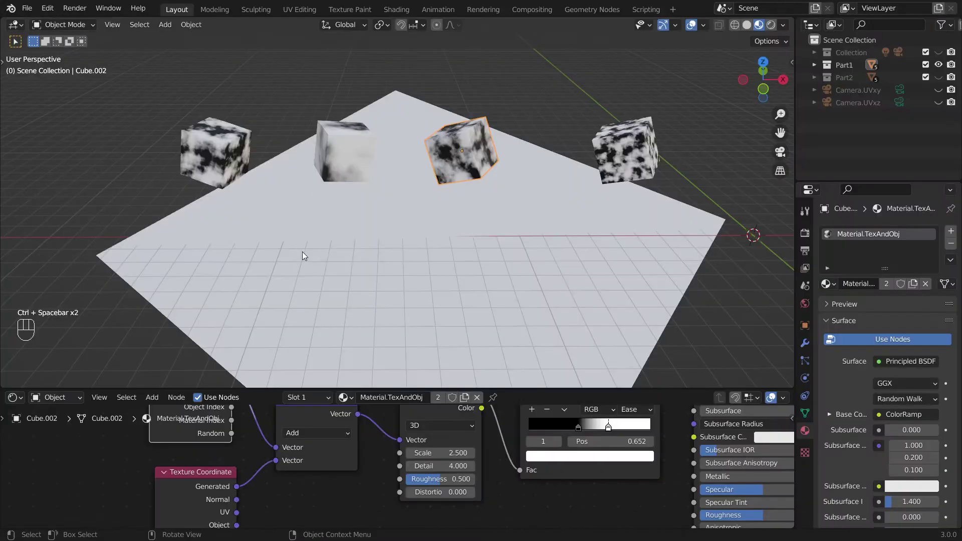
Step: Duplicate the Material.TexAndObj cube twice, placing one copy near the xyz_to_uvw_mat cube and the other behind the Material.Geo cube
{"action": "key", "text": "shift+d"}
{"action": "left_click", "coordinate": [514, 120]}
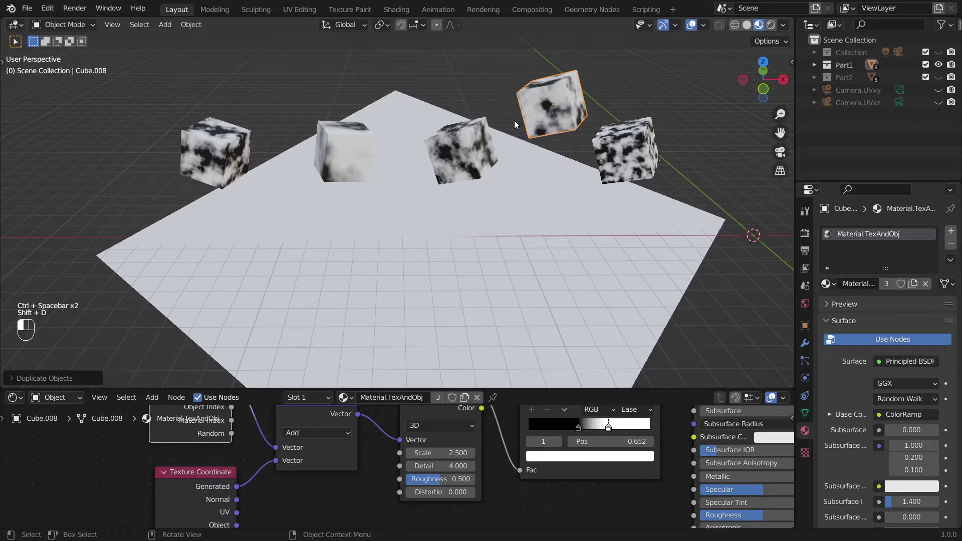
{"action": "key", "text": "shift+d"}
{"action": "left_click", "coordinate": [425, 85]}
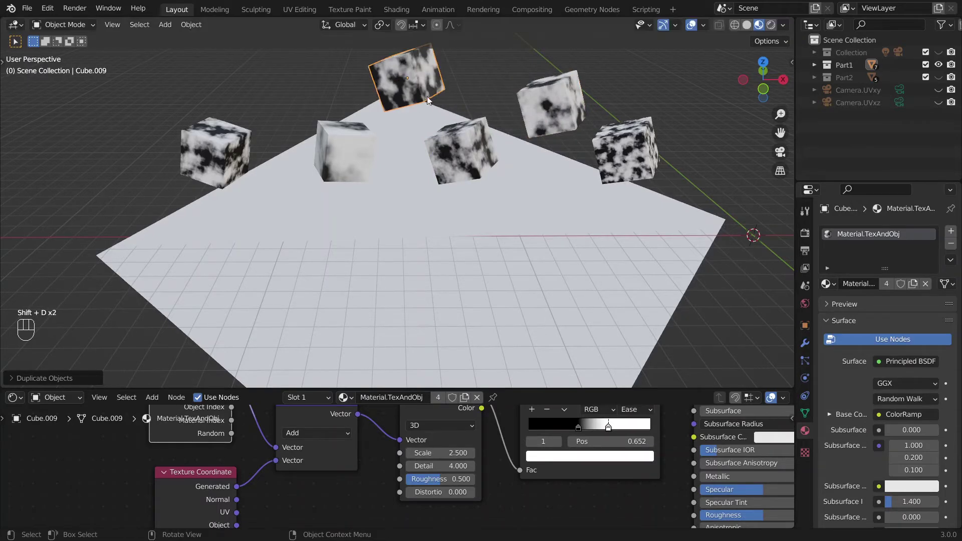
{"action": "middle_click_drag", "start_coordinate": [450, 81], "coordinate": [371, 146]}
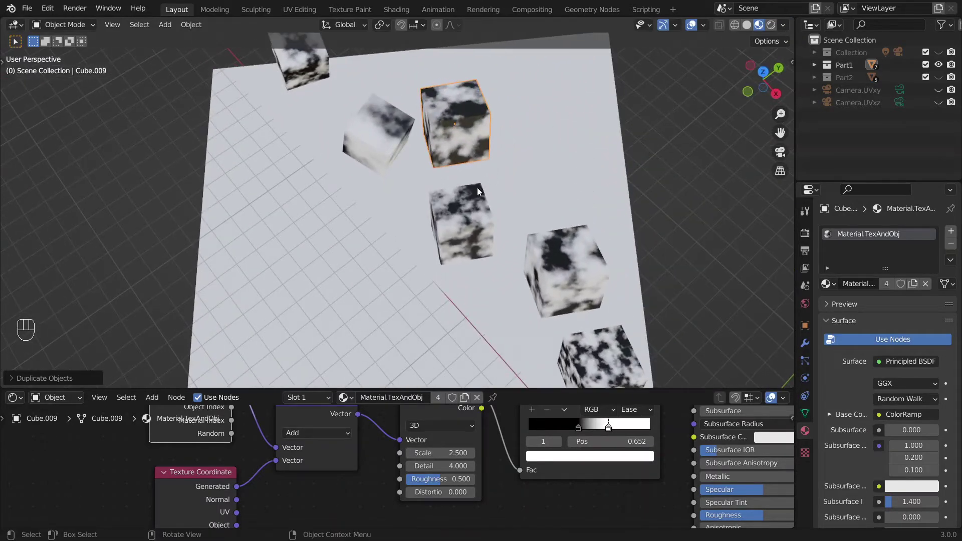
{"action": "middle_click_drag", "start_coordinate": [424, 233], "coordinate": [489, 209]}
Step: Play the simulation with the duplicated cubes, check the Object Info and Add nodes, then replay it and return to frame 0
{"action": "key", "text": "space"}
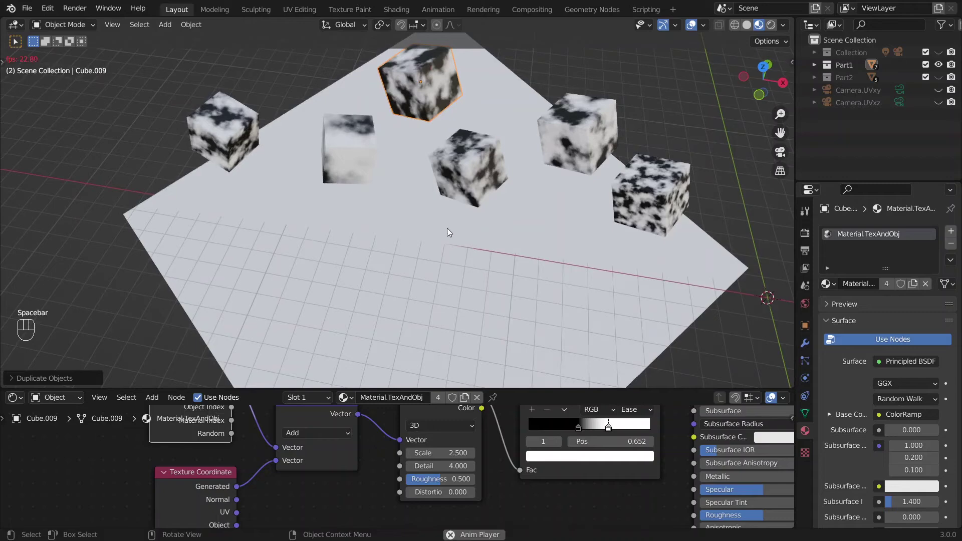
{"action": "key", "text": "Escape"}
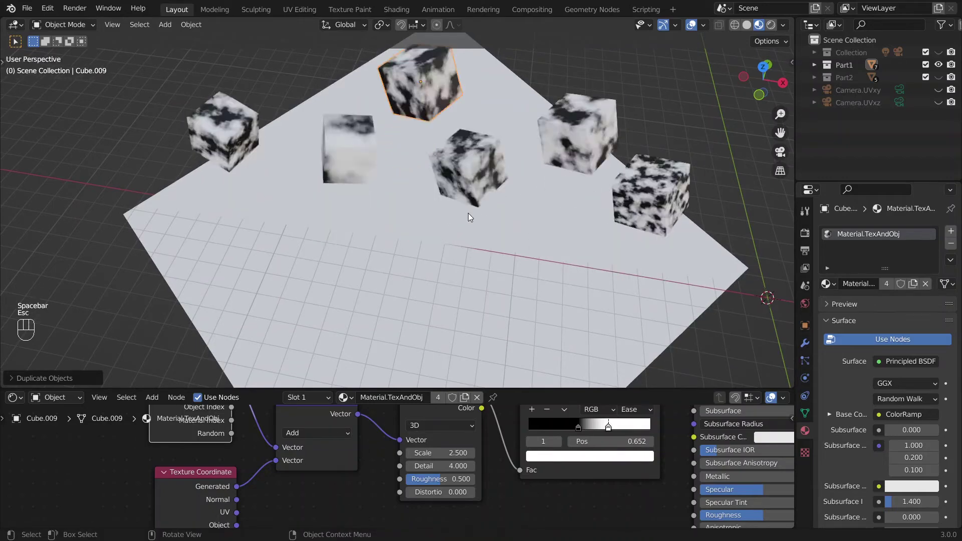
{"action": "scroll", "coordinate": [264, 460], "scroll_direction": "down", "scroll_amount": 1}
{"action": "middle_click_drag", "start_coordinate": [264, 459], "coordinate": [336, 506]}
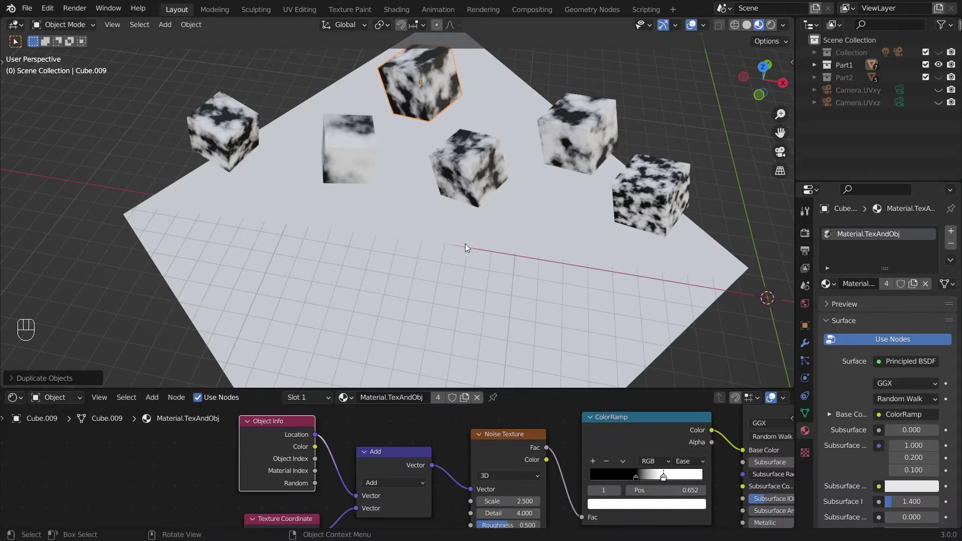
{"action": "key", "text": "space"}
{"action": "key", "text": "Escape"}
Step: Select the xyz_to_uvw_mat cube, enlarge the node editor and examine the chain from the two UV Map nodes to the Principled BSDF
{"action": "left_click", "coordinate": [652, 193], "text": "shift"}
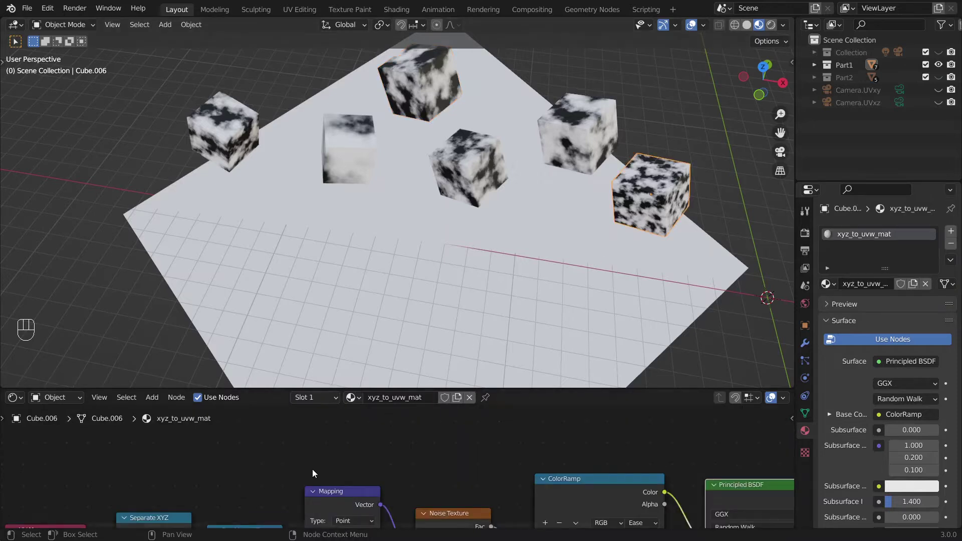
{"action": "middle_click_drag", "start_coordinate": [303, 495], "coordinate": [332, 386], "text": "shift"}
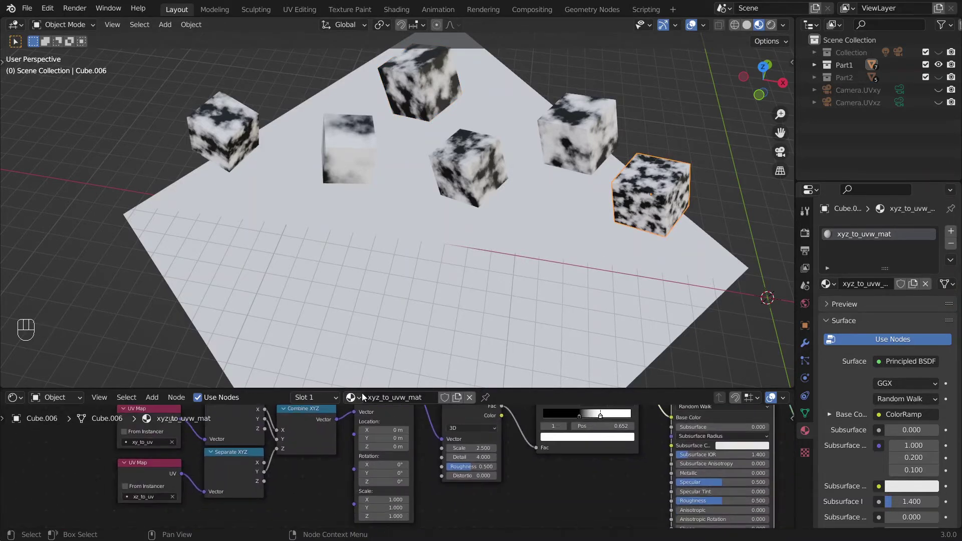
{"action": "left_click_drag", "start_coordinate": [366, 389], "coordinate": [351, 322]}
{"action": "scroll", "coordinate": [298, 426], "scroll_direction": "up", "scroll_amount": 4}
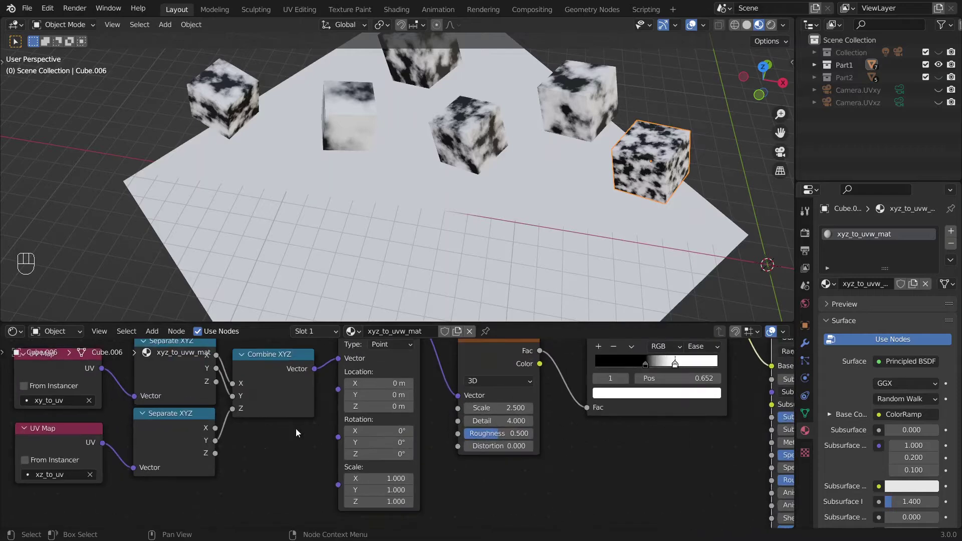
{"action": "middle_click_drag", "start_coordinate": [242, 446], "coordinate": [315, 438], "text": "shift"}
{"action": "middle_click_drag", "start_coordinate": [313, 385], "coordinate": [185, 454], "text": "shift"}
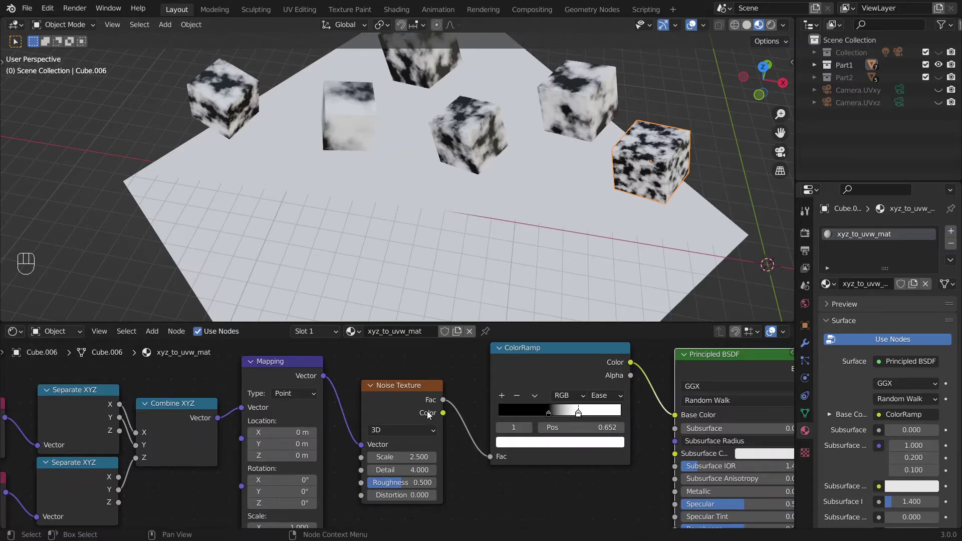
{"action": "middle_click_drag", "start_coordinate": [298, 421], "coordinate": [177, 444]}
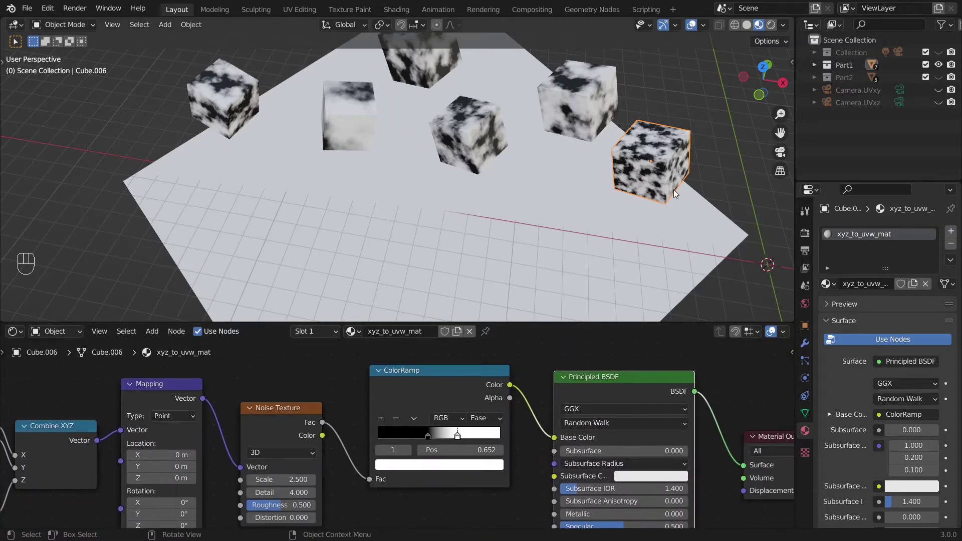
Step: Enter Edit Mode on the xyz_to_uvw_mat cube and move one upper corner vertex inward across the front face
{"action": "middle_click_drag", "start_coordinate": [674, 190], "coordinate": [607, 185]}
{"action": "middle_click_drag", "start_coordinate": [618, 220], "coordinate": [512, 126], "text": "shift"}
{"action": "scroll", "coordinate": [522, 178], "scroll_direction": "up", "scroll_amount": 4}
{"action": "middle_click_drag", "start_coordinate": [552, 154], "coordinate": [377, 136], "text": "shift"}
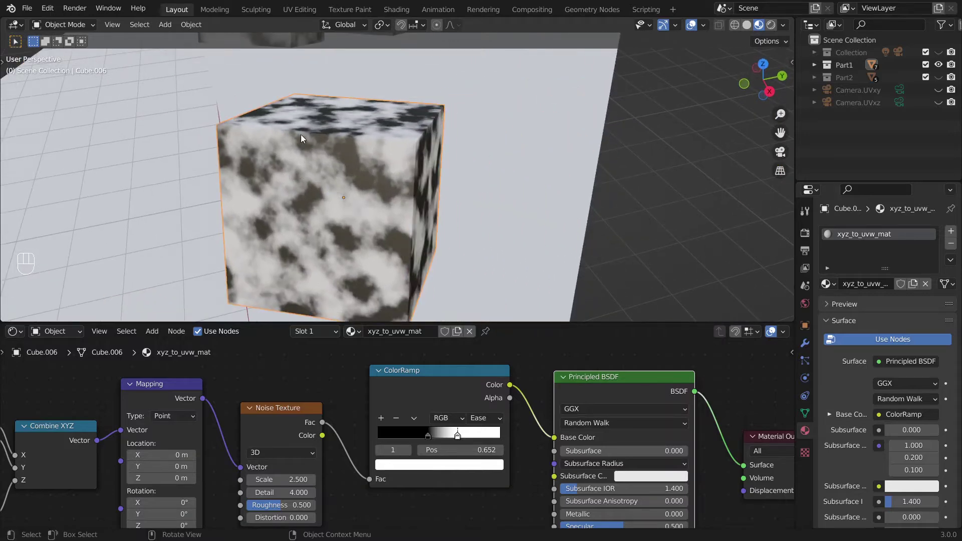
{"action": "key", "text": "Tab"}
{"action": "left_click", "coordinate": [219, 126]}
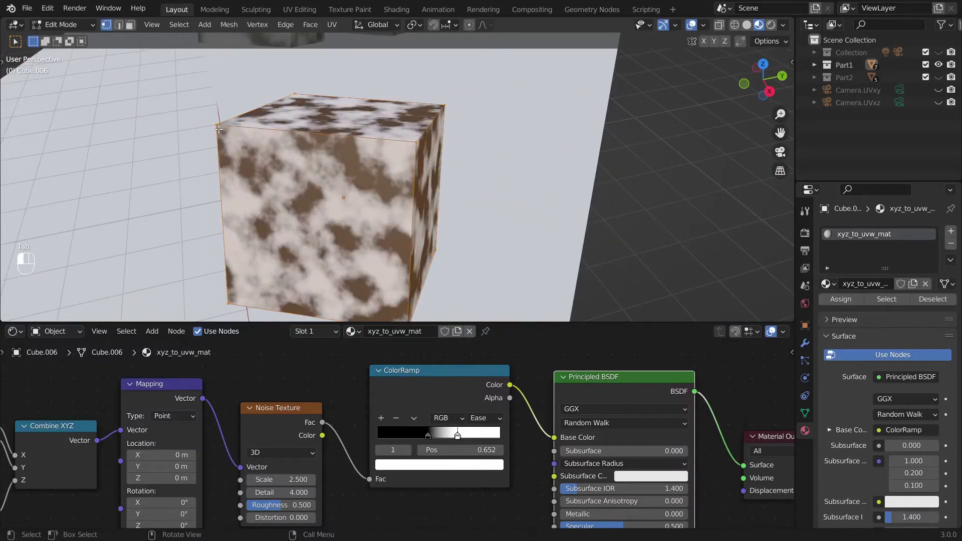
{"action": "key", "text": "g"}
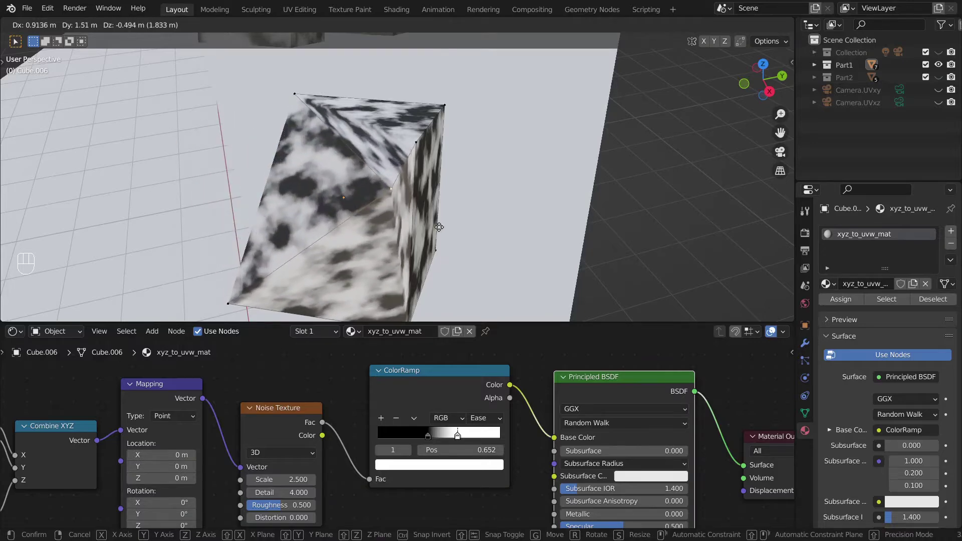
{"action": "left_click", "coordinate": [421, 211]}
Step: Move the same corner vertex again from another angle, pushing it into the cube, and inspect the deformed texture
{"action": "middle_click_drag", "start_coordinate": [421, 210], "coordinate": [507, 180], "text": "shift"}
{"action": "key", "text": "g"}
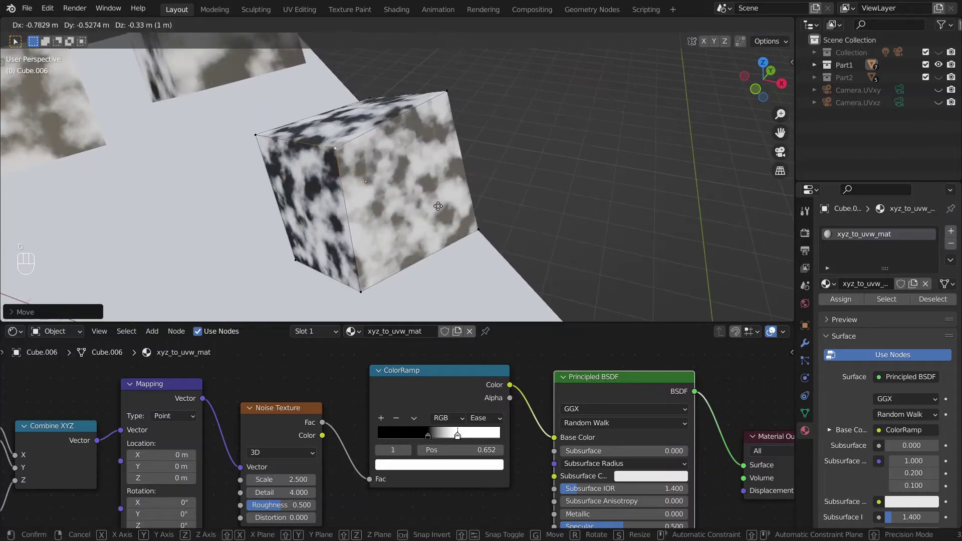
{"action": "left_click", "coordinate": [347, 239]}
{"action": "middle_click_drag", "start_coordinate": [326, 219], "coordinate": [429, 220]}
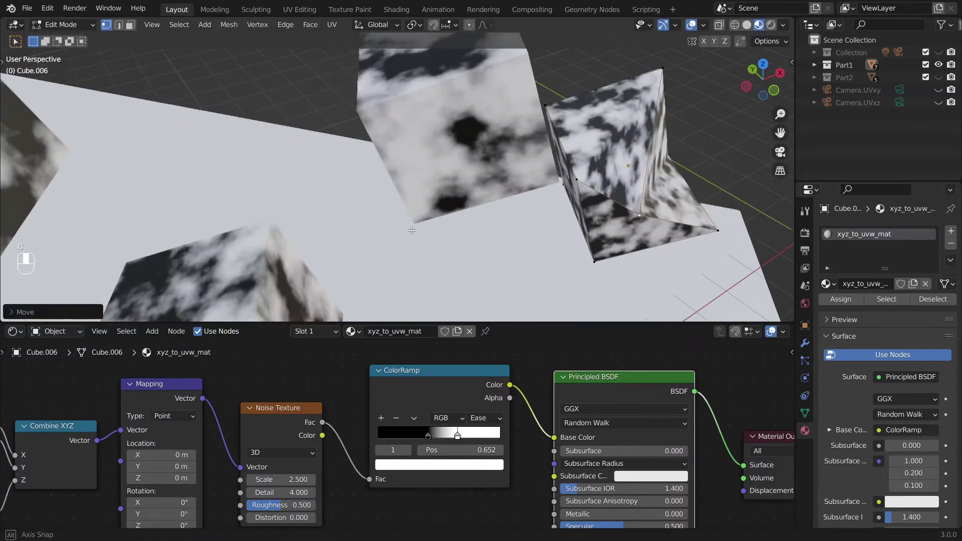
{"action": "scroll", "coordinate": [487, 202], "scroll_direction": "down", "scroll_amount": 3}
{"action": "middle_click_drag", "start_coordinate": [541, 185], "coordinate": [430, 203], "text": "shift"}
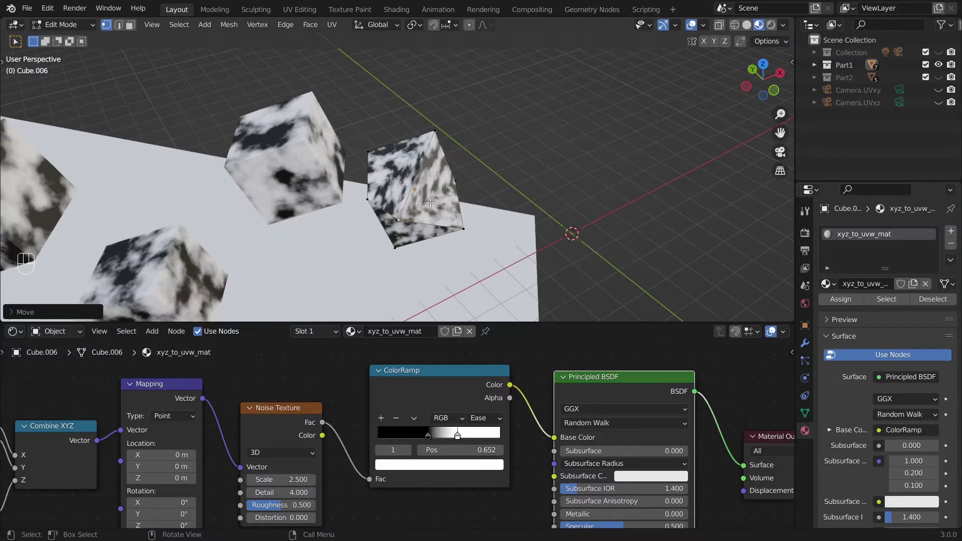
Step: Enable viewport display for both UV Project modifiers of the cube, the ones using xy_to_uv and xz_to_uv
{"action": "left_click", "coordinate": [805, 344]}
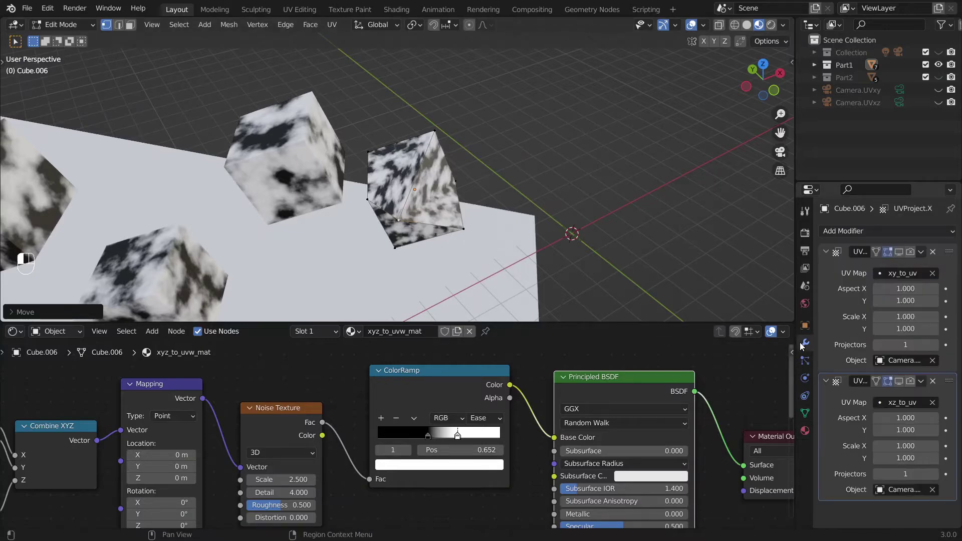
{"action": "left_click", "coordinate": [898, 252]}
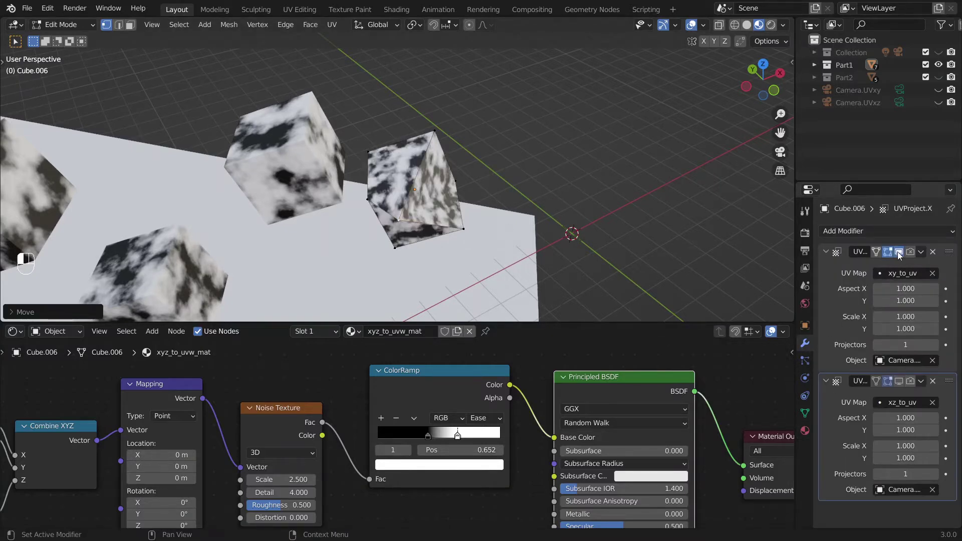
{"action": "left_click", "coordinate": [900, 382]}
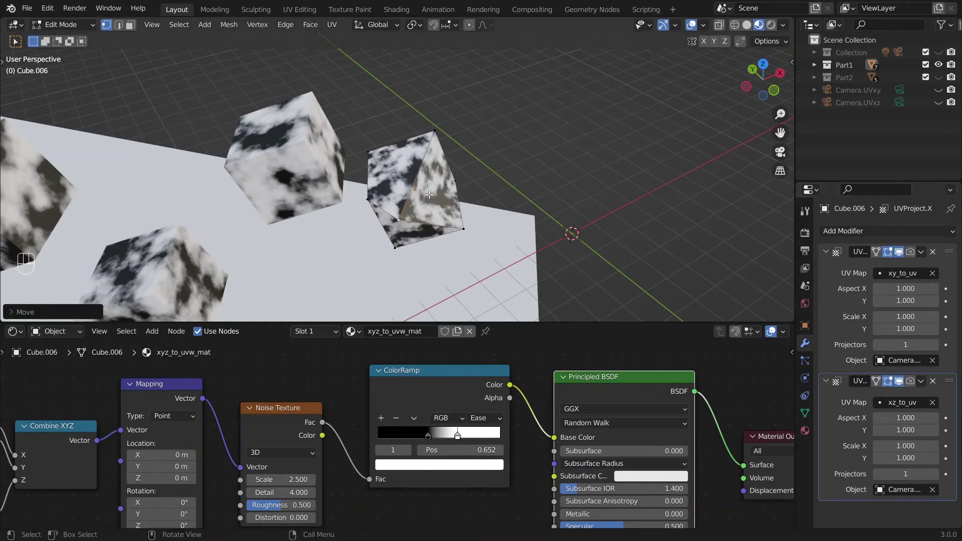
Step: Move the selected corner vertex outward from the cube, then shift it again from a second angle and inspect the projected texture
{"action": "scroll", "coordinate": [430, 194], "scroll_direction": "up", "scroll_amount": 4}
{"action": "middle_click_drag", "start_coordinate": [442, 235], "coordinate": [406, 204]}
{"action": "key", "text": "g"}
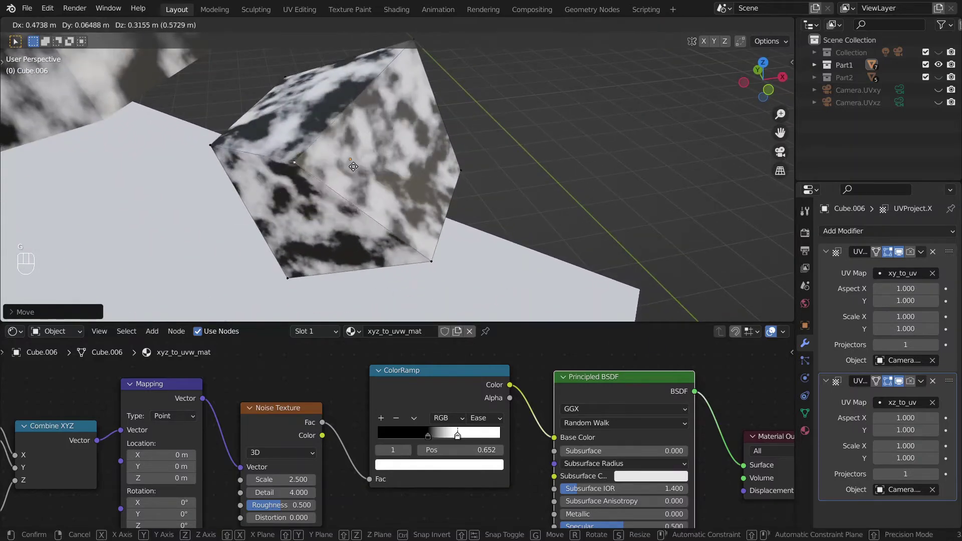
{"action": "left_click", "coordinate": [551, 80]}
{"action": "middle_click_drag", "start_coordinate": [555, 80], "coordinate": [425, 136]}
{"action": "key", "text": "g"}
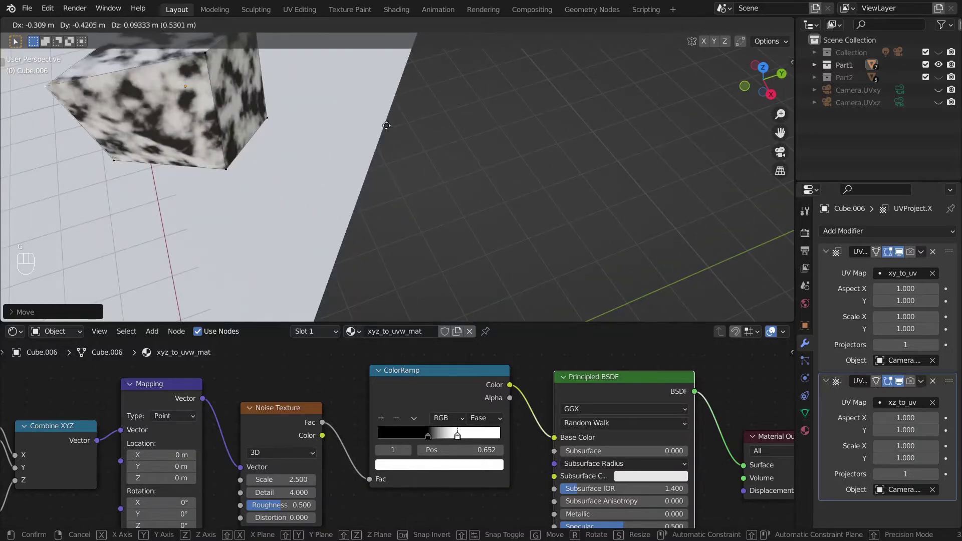
{"action": "left_click", "coordinate": [339, 132]}
{"action": "middle_click_drag", "start_coordinate": [339, 132], "coordinate": [434, 146]}
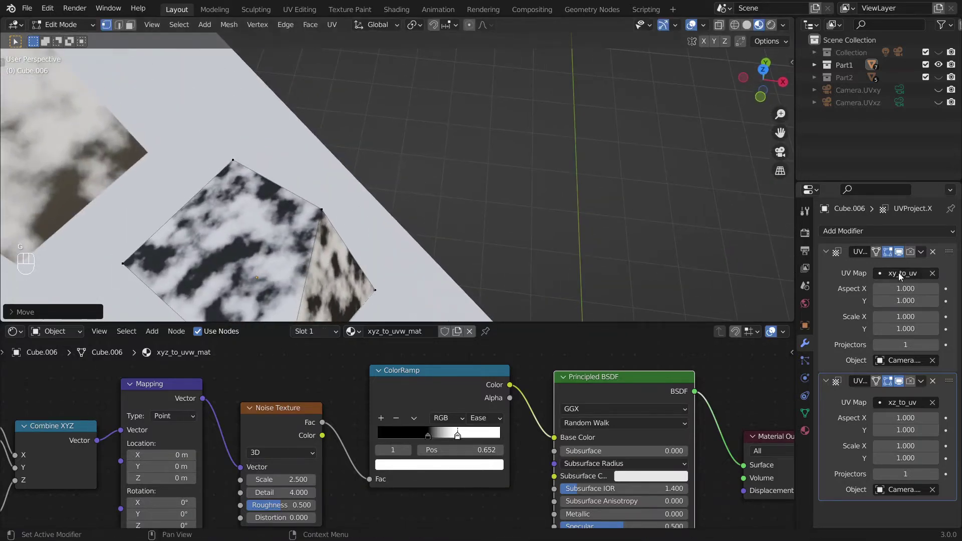
Step: Return the xyz_to_uvw_mat cube to Object Mode and apply both of its UV Project modifiers, xy_to_uv and xz_to_uv
{"action": "left_click", "coordinate": [921, 251]}
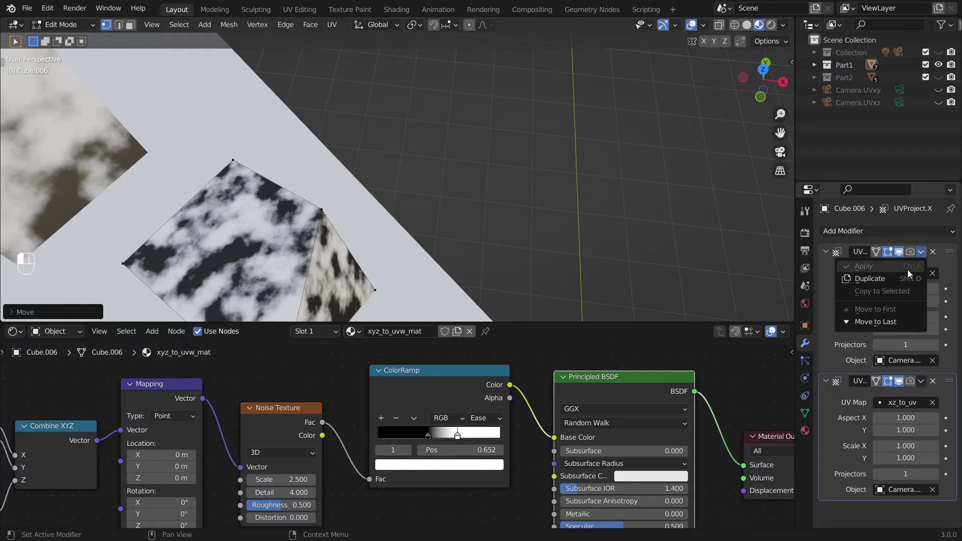
{"action": "key", "text": "Tab"}
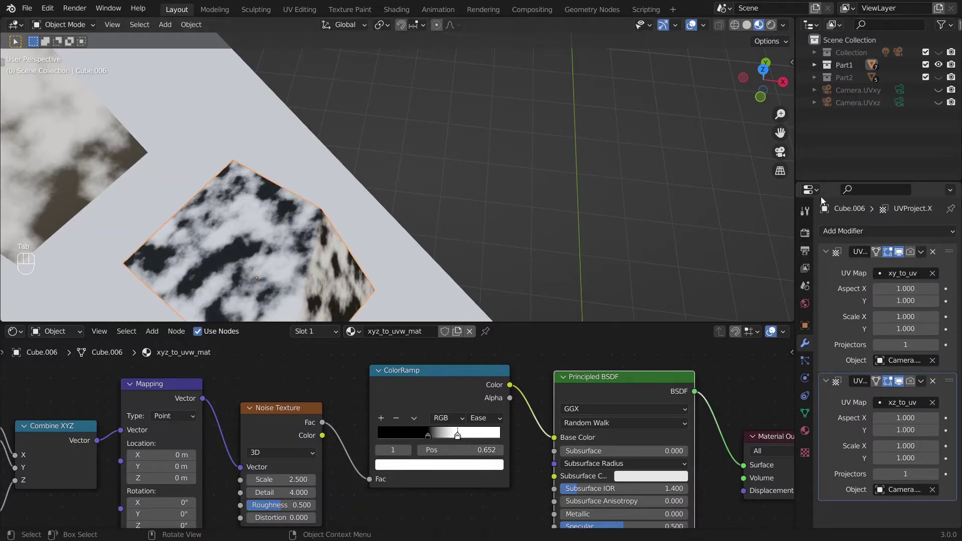
{"action": "left_click", "coordinate": [921, 251]}
{"action": "left_click", "coordinate": [910, 266]}
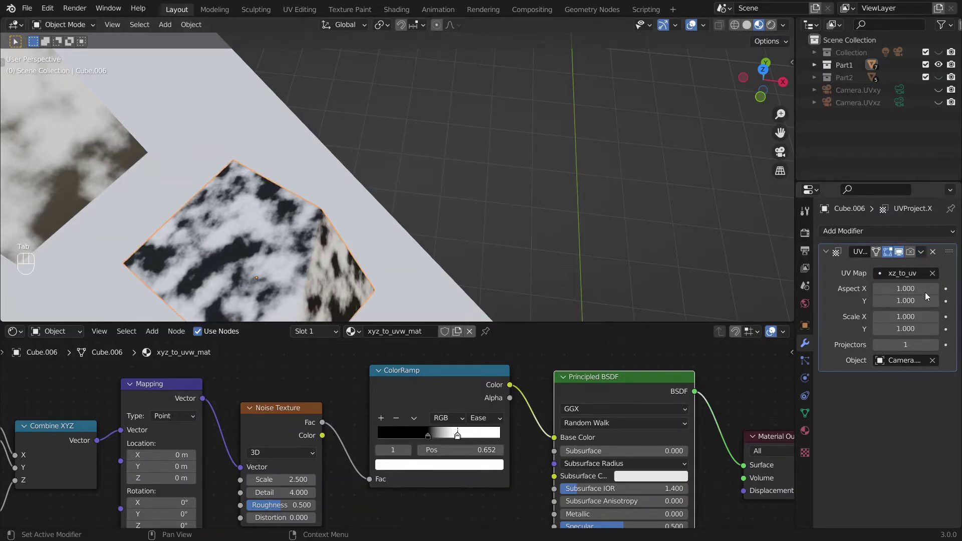
{"action": "left_click", "coordinate": [921, 252]}
{"action": "left_click", "coordinate": [907, 266]}
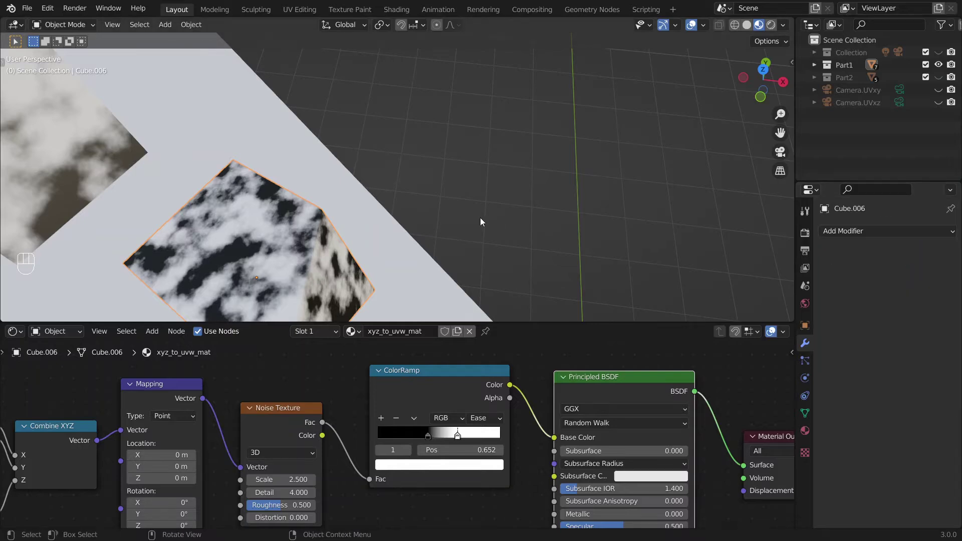
Step: Play the animation up to frame 34 and inspect how the texture follows the deformed cube
{"action": "middle_click_drag", "start_coordinate": [434, 189], "coordinate": [408, 188]}
{"action": "scroll", "coordinate": [408, 188], "scroll_direction": "down", "scroll_amount": 3}
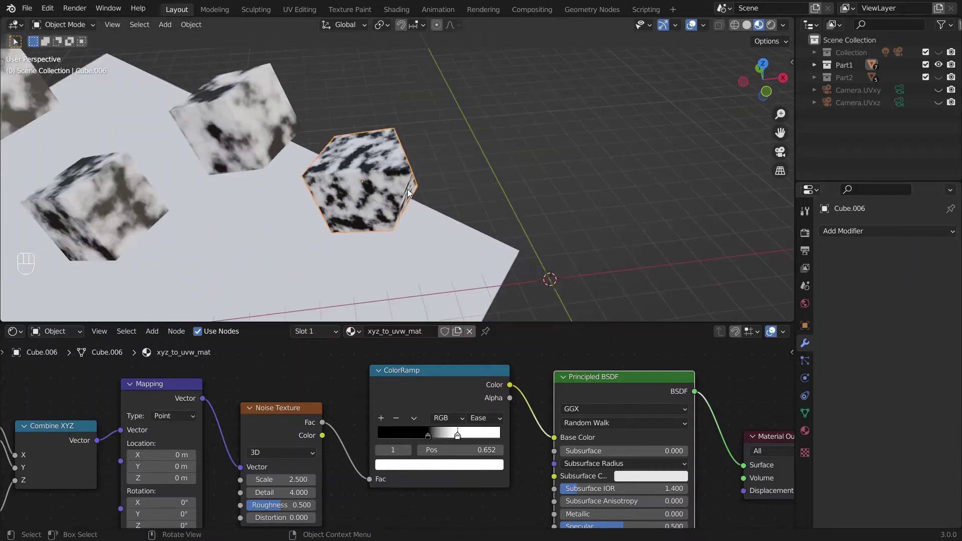
{"action": "key", "text": "g"}
{"action": "right_click", "coordinate": [295, 193]}
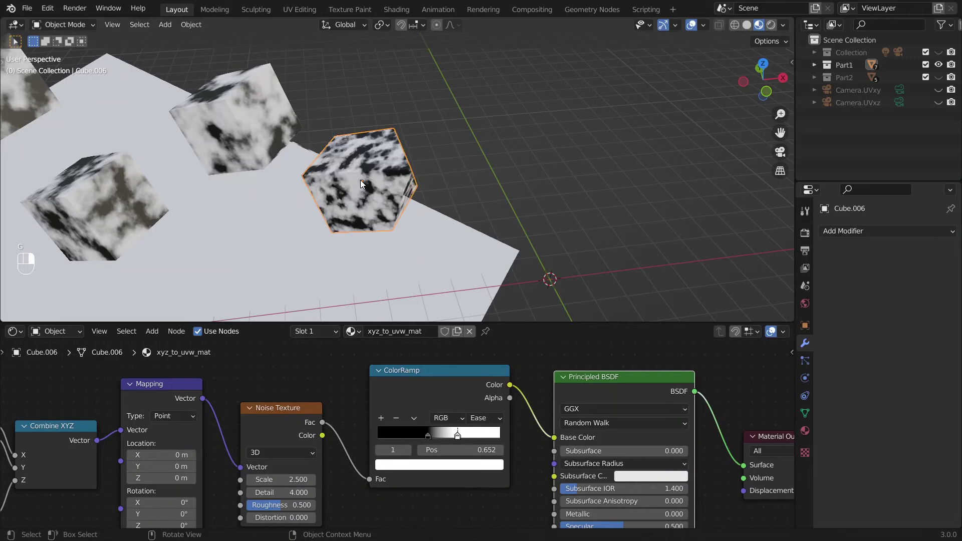
{"action": "key", "text": "space"}
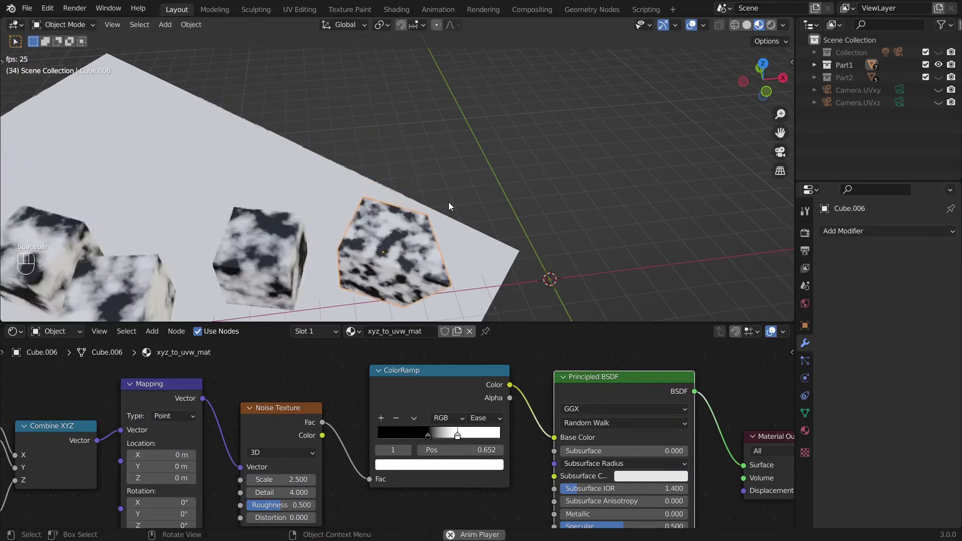
{"action": "key", "text": "space"}
{"action": "middle_click_drag", "start_coordinate": [450, 203], "coordinate": [414, 122], "text": "shift"}
{"action": "key", "text": "ctrl+shift+z"}
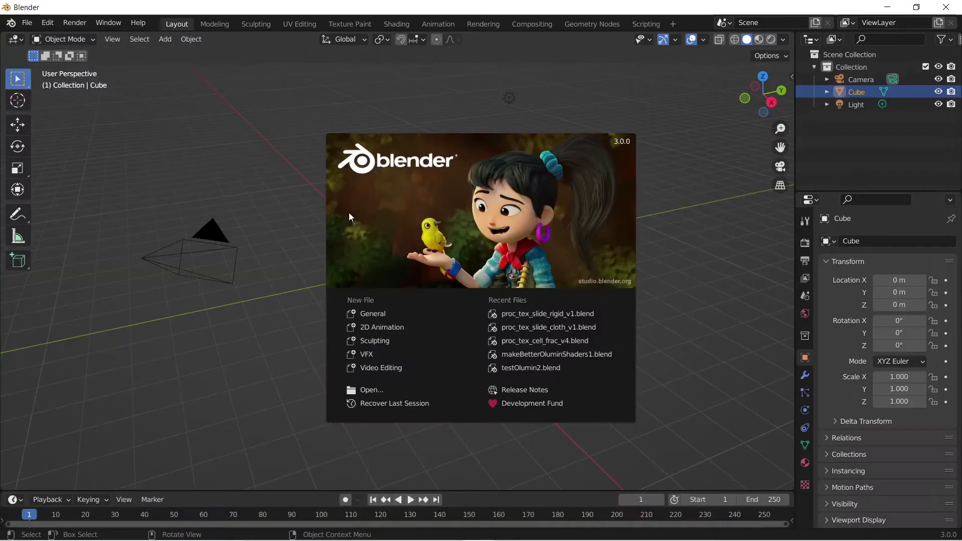
{"action": "left_click", "coordinate": [349, 212]}
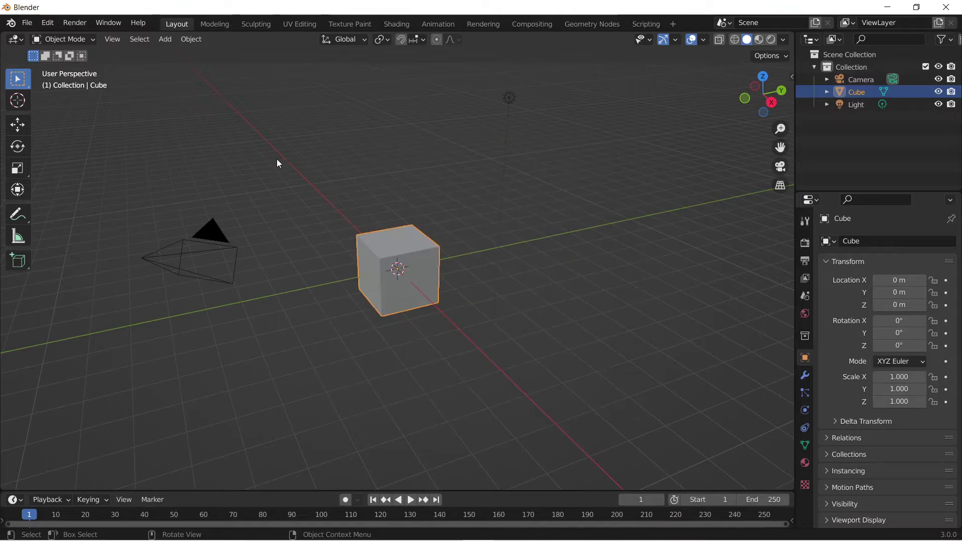
Step: Open the file proc_tex_cell_frac_v4.blend from the C:\tutorial folder
{"action": "left_click", "coordinate": [27, 22]}
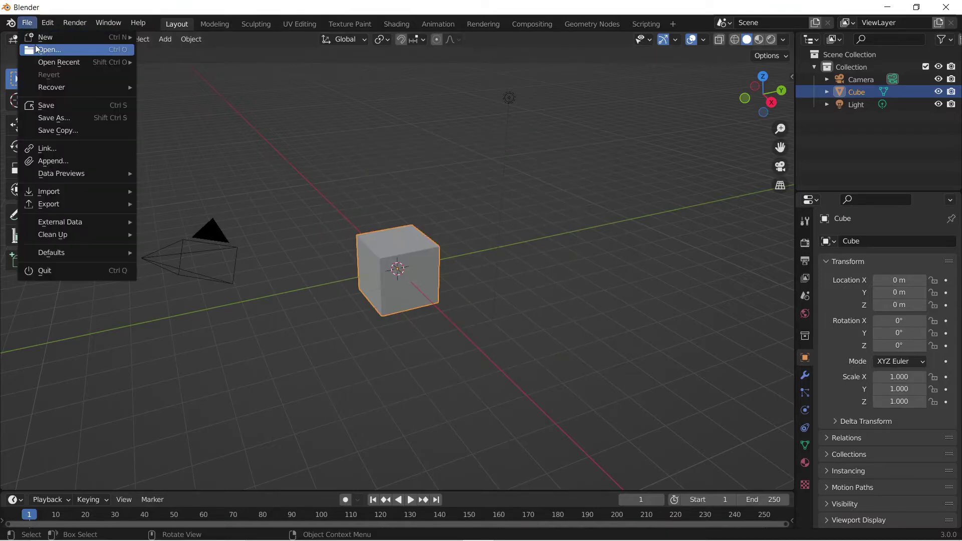
{"action": "left_click", "coordinate": [35, 46]}
{"action": "left_click", "coordinate": [388, 178]}
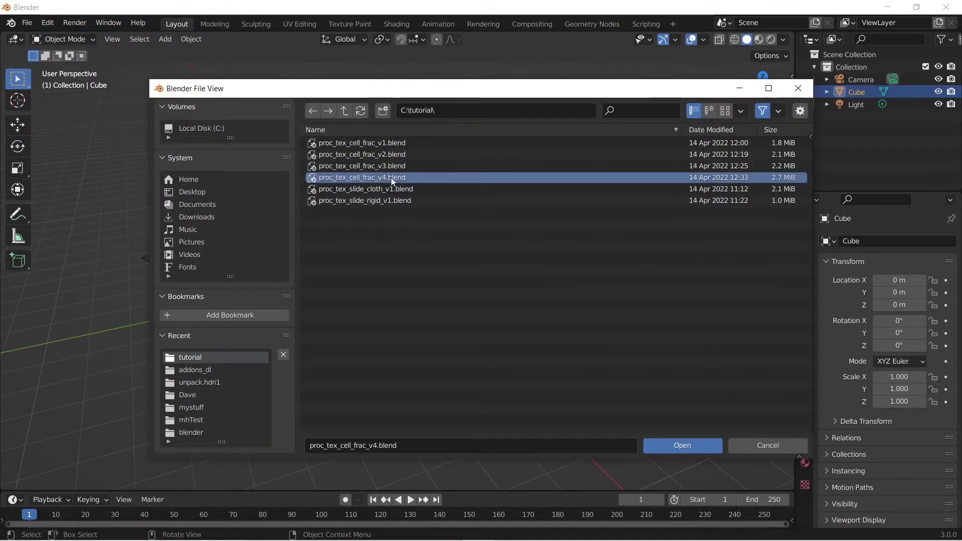
{"action": "key", "text": "Return"}
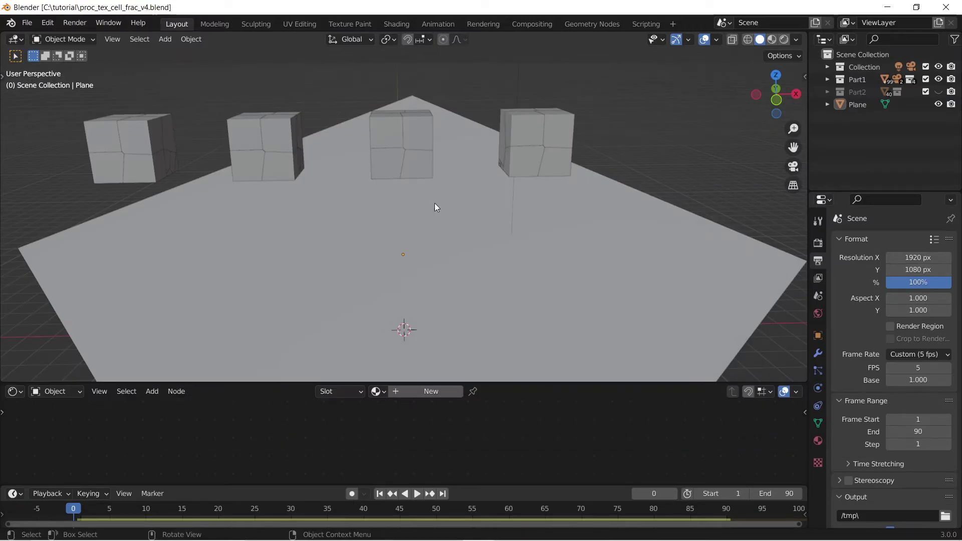
Step: Inspect the four fractured cubes and select the upper front cell of the leftmost cube
{"action": "middle_click_drag", "start_coordinate": [326, 221], "coordinate": [337, 244]}
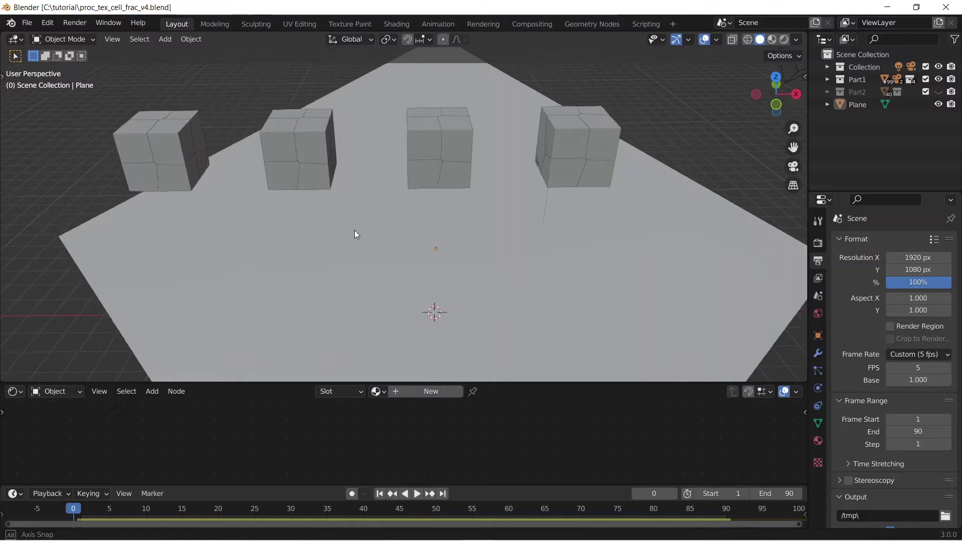
{"action": "middle_click_drag", "start_coordinate": [354, 234], "coordinate": [387, 230]}
{"action": "left_click", "coordinate": [98, 169]}
{"action": "key", "text": "g"}
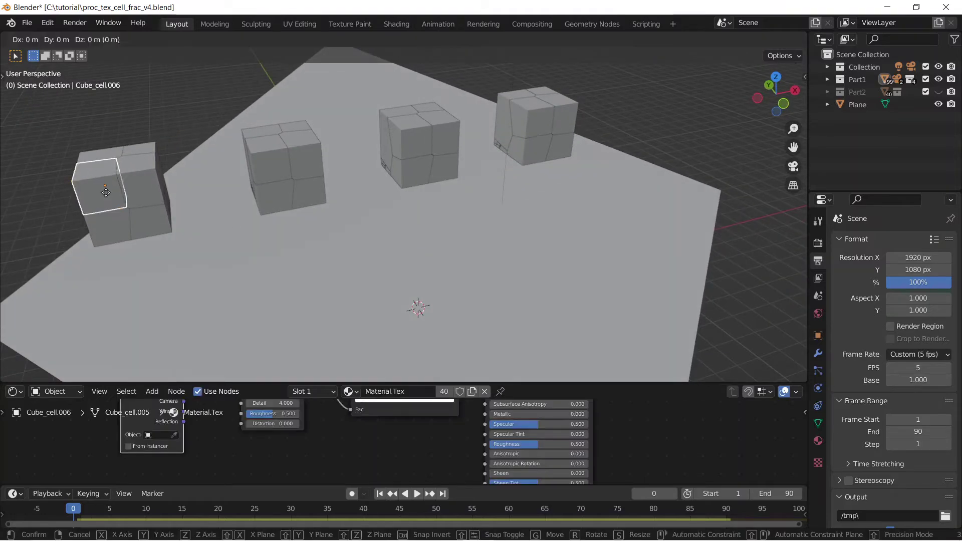
{"action": "key", "text": "Escape"}
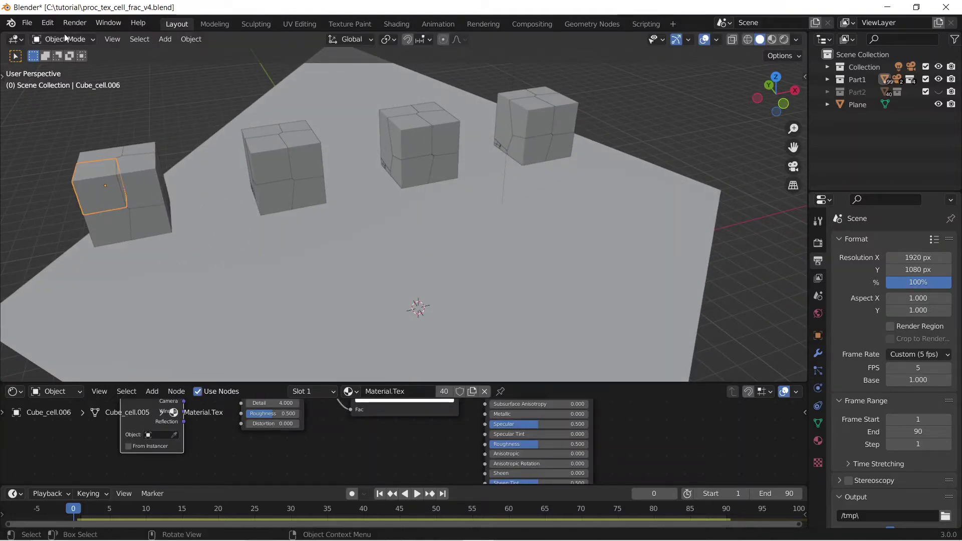
Step: Search the add-on preferences for "cell", view the details of the Cell Fracture add-on, and close the preferences
{"action": "left_click", "coordinate": [48, 23]}
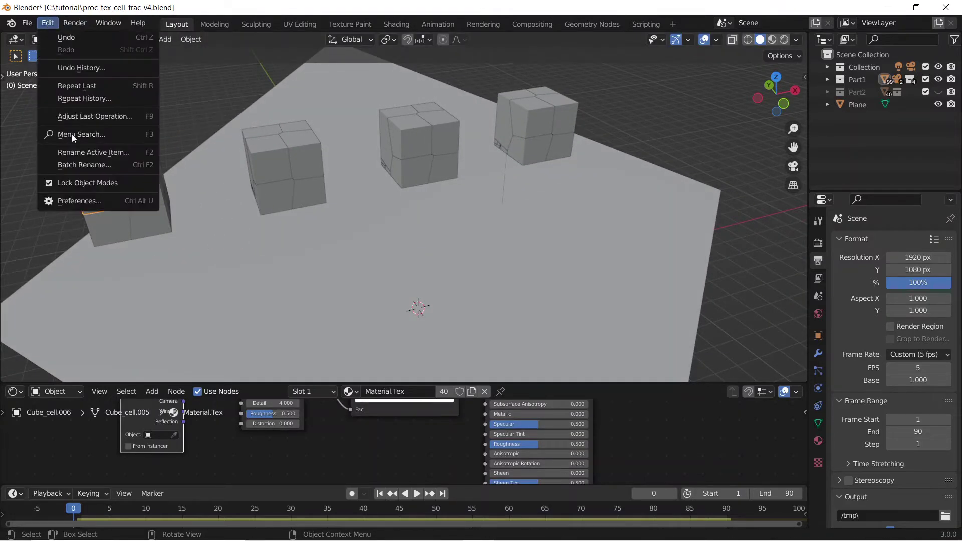
{"action": "left_click", "coordinate": [87, 205]}
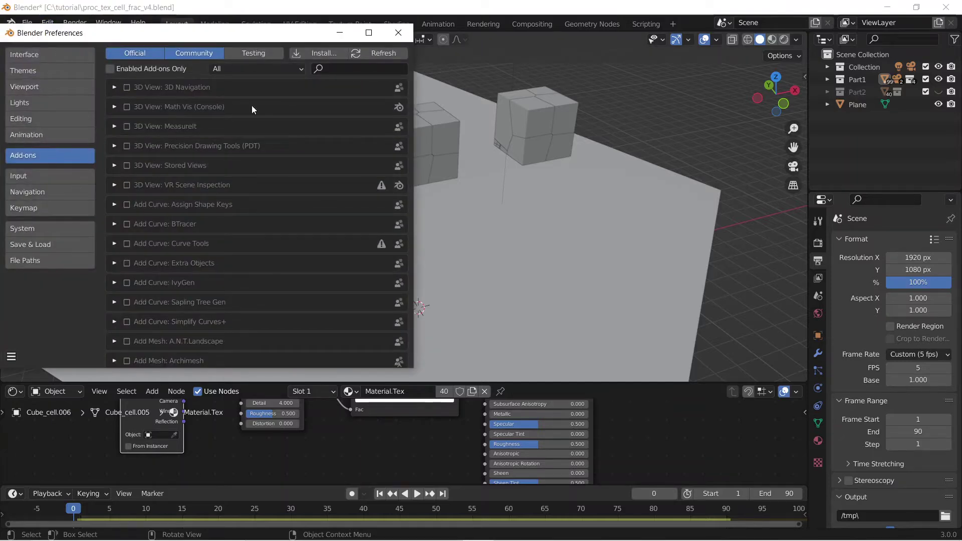
{"action": "left_click", "coordinate": [384, 65]}
{"action": "type", "text": "celll"}
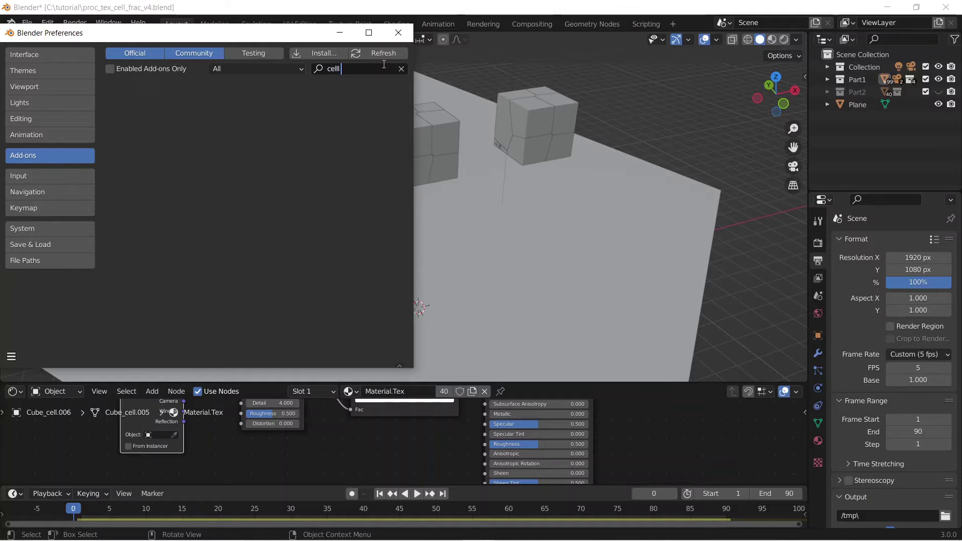
{"action": "key", "text": "BackSpace"}
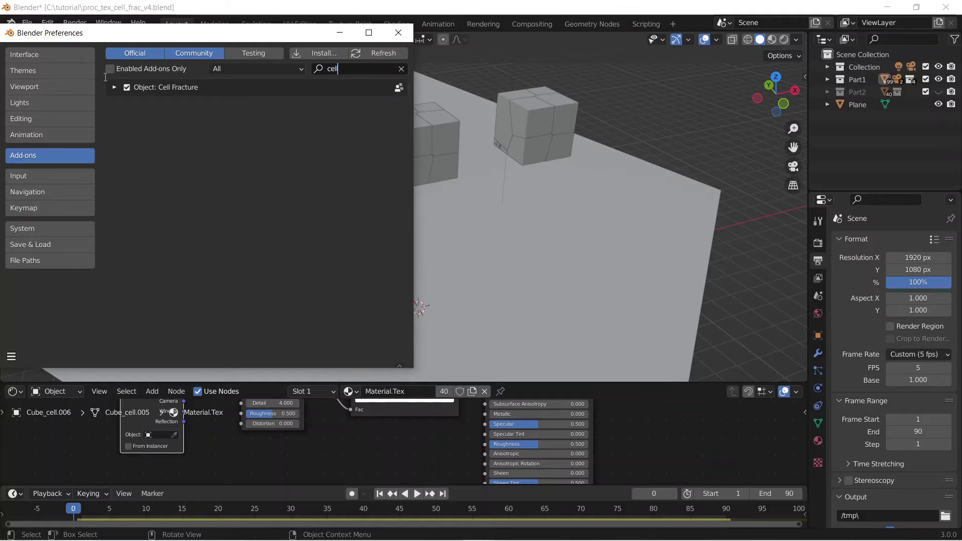
{"action": "left_click", "coordinate": [115, 88]}
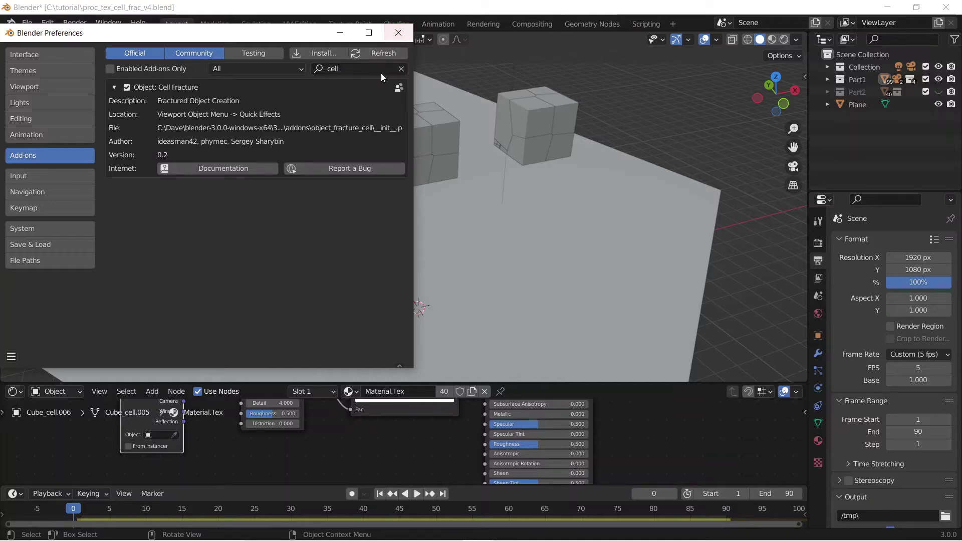
{"action": "left_click", "coordinate": [399, 32]}
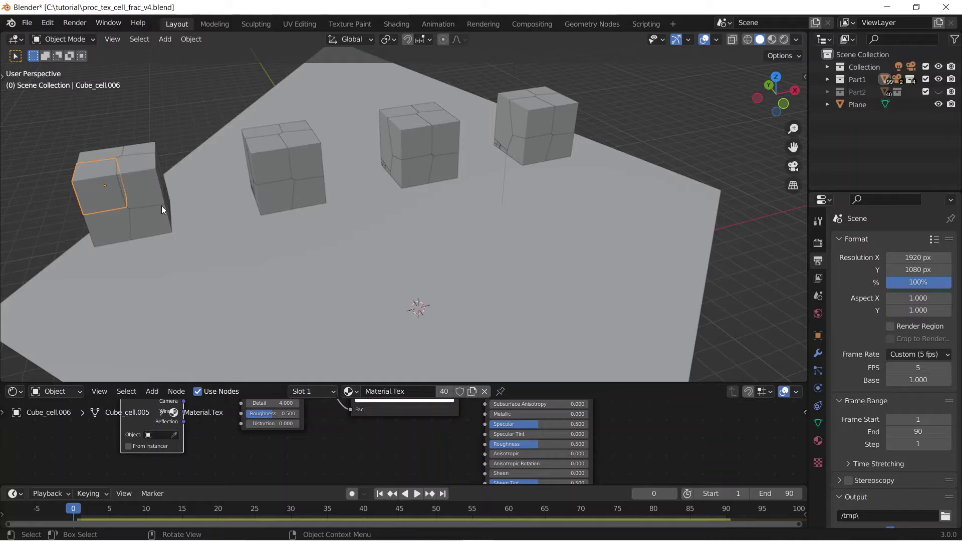
Step: Select the ground plane beneath the fractured cubes and hide it
{"action": "middle_click_drag", "start_coordinate": [162, 205], "coordinate": [274, 201]}
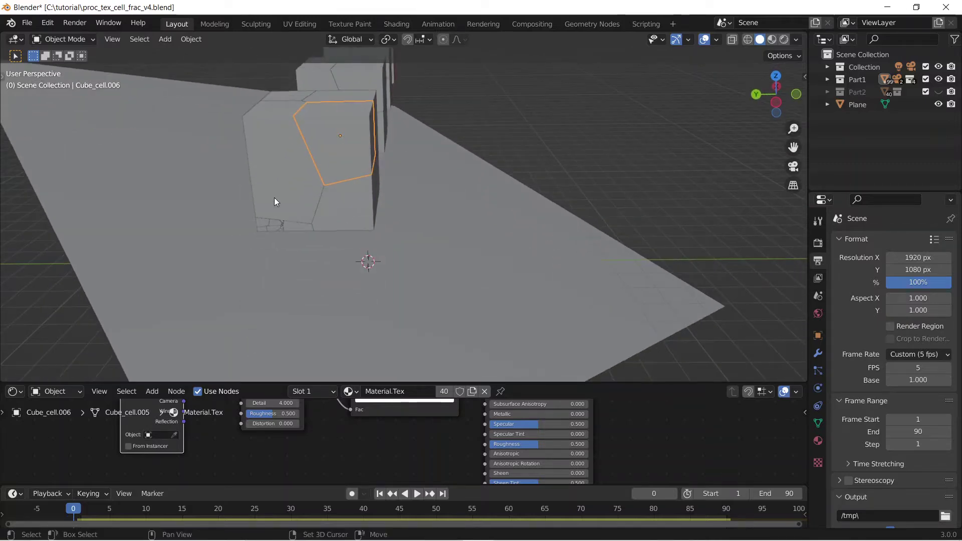
{"action": "mouse_move", "coordinate": [288, 250]}
{"action": "middle_mouse_down"}
{"action": "mouse_move", "coordinate": [300, 225]}
{"action": "mouse_move", "coordinate": [288, 237]}
{"action": "middle_mouse_up"}
{"action": "scroll", "coordinate": [287, 237], "scroll_direction": "up", "scroll_amount": 1}
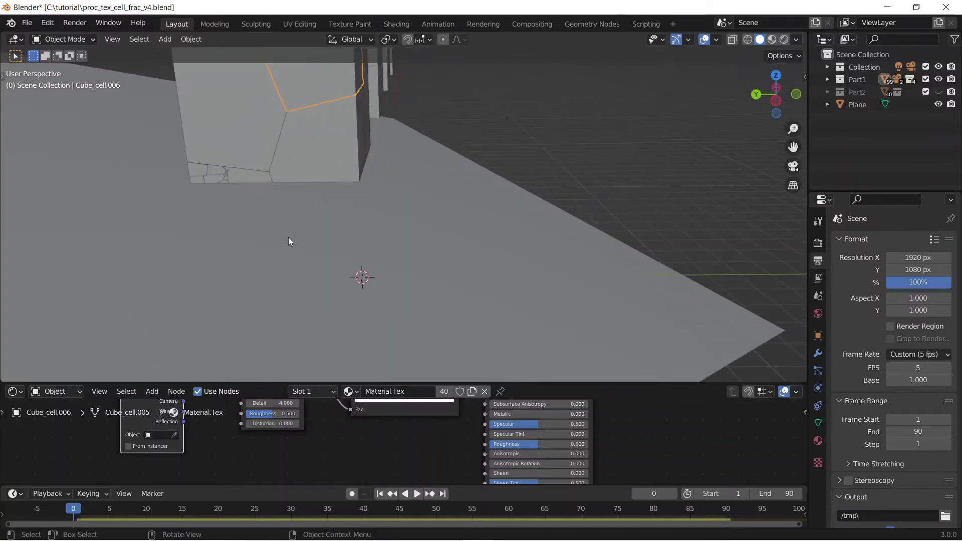
{"action": "middle_click_drag", "start_coordinate": [316, 208], "coordinate": [306, 210]}
{"action": "left_click", "coordinate": [307, 213]}
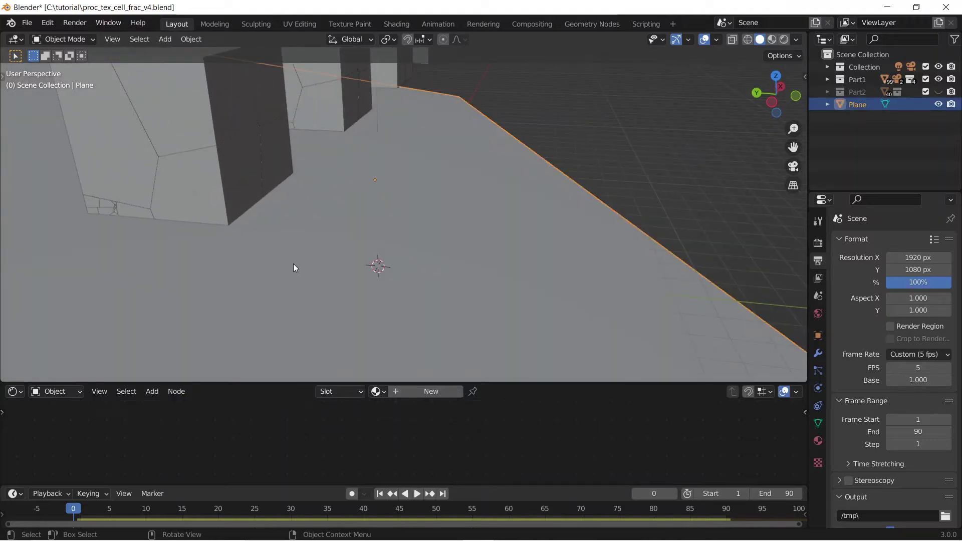
{"action": "key", "text": "h"}
Step: Select a lower corner cell of the nearest cube, frame it from below, and show the 3D viewport maximized in full screen
{"action": "middle_click_drag", "start_coordinate": [294, 264], "coordinate": [399, 80]}
{"action": "left_click", "coordinate": [297, 68]}
{"action": "key", "text": "KP_Decimal"}
{"action": "scroll", "coordinate": [371, 117], "scroll_direction": "down", "scroll_amount": 4}
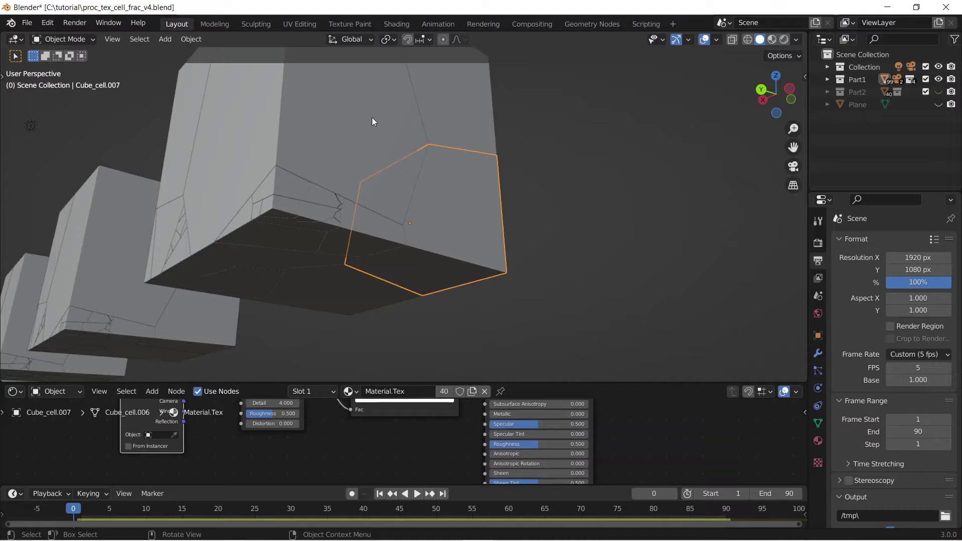
{"action": "key", "text": "ctrl+space"}
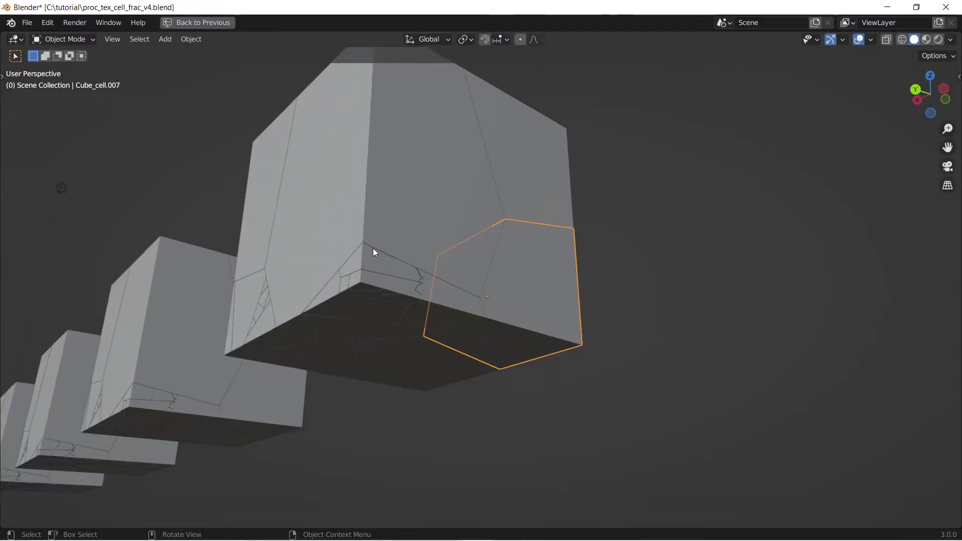
{"action": "key", "text": "alt+F11"}
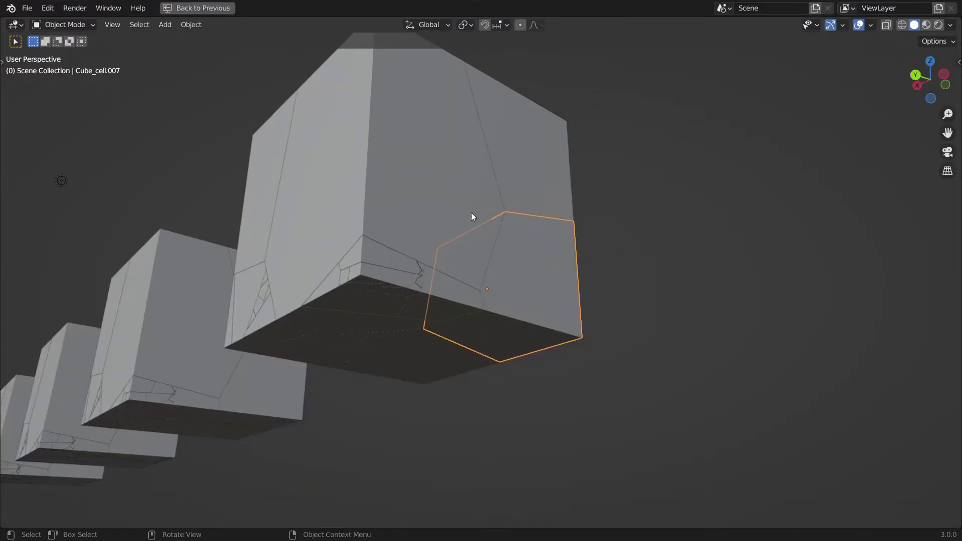
Step: Select all objects, inspect the cells inside the cube in wireframe shading, and return to solid shading
{"action": "middle_click_drag", "start_coordinate": [472, 213], "coordinate": [494, 307]}
{"action": "key", "text": "a"}
{"action": "key", "text": "z"}
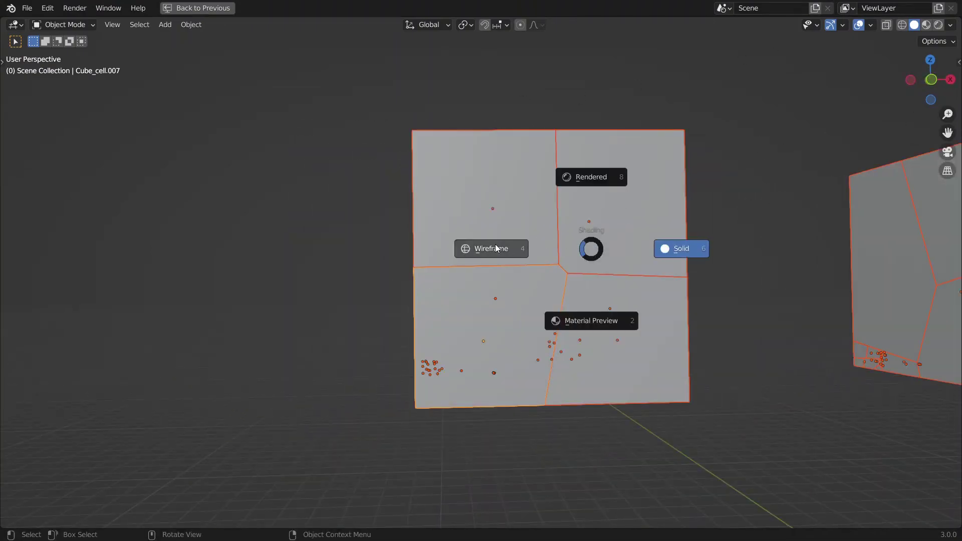
{"action": "left_click", "coordinate": [495, 246]}
{"action": "middle_click_drag", "start_coordinate": [465, 220], "coordinate": [490, 267]}
{"action": "key", "text": "z"}
{"action": "left_click", "coordinate": [554, 266]}
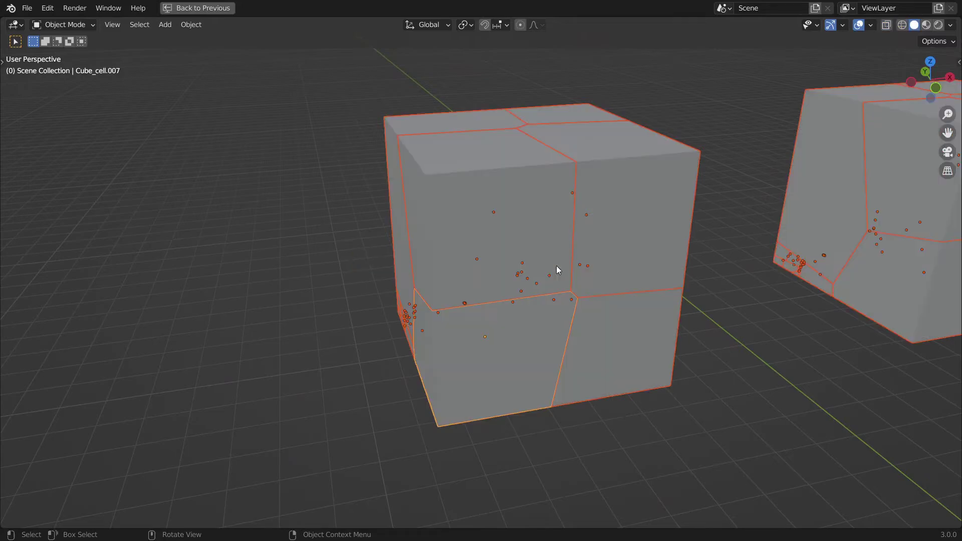
Step: Unhide all hidden objects, including the ground plane, and switch the viewport to rendered shading
{"action": "scroll", "coordinate": [547, 276], "scroll_direction": "down", "scroll_amount": 4}
{"action": "middle_click_drag", "start_coordinate": [550, 290], "coordinate": [492, 269]}
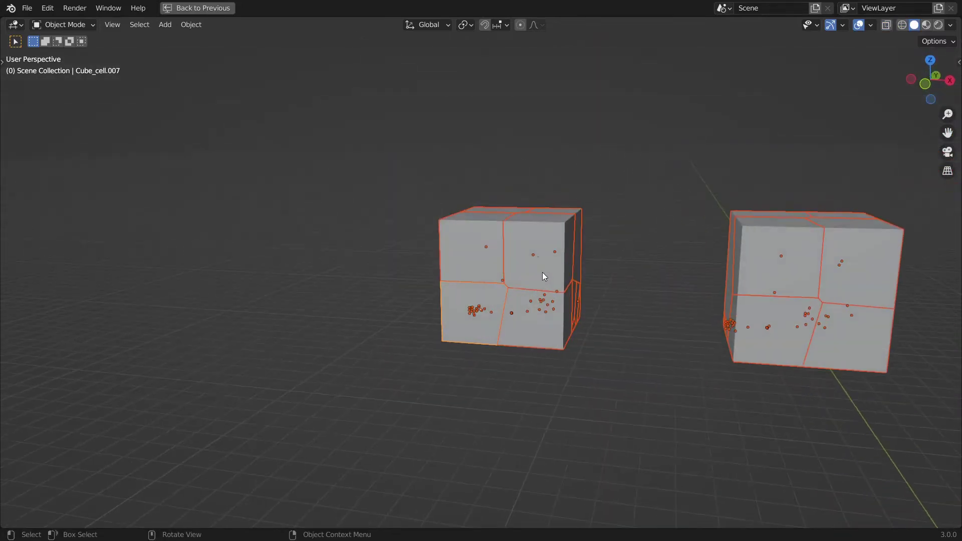
{"action": "key", "text": "alt+h"}
{"action": "mouse_move", "coordinate": [458, 315]}
{"action": "middle_mouse_down"}
{"action": "mouse_move", "coordinate": [500, 305]}
{"action": "mouse_move", "coordinate": [374, 303]}
{"action": "mouse_move", "coordinate": [383, 312]}
{"action": "middle_mouse_up"}
{"action": "scroll", "coordinate": [500, 304], "scroll_direction": "down", "scroll_amount": 3}
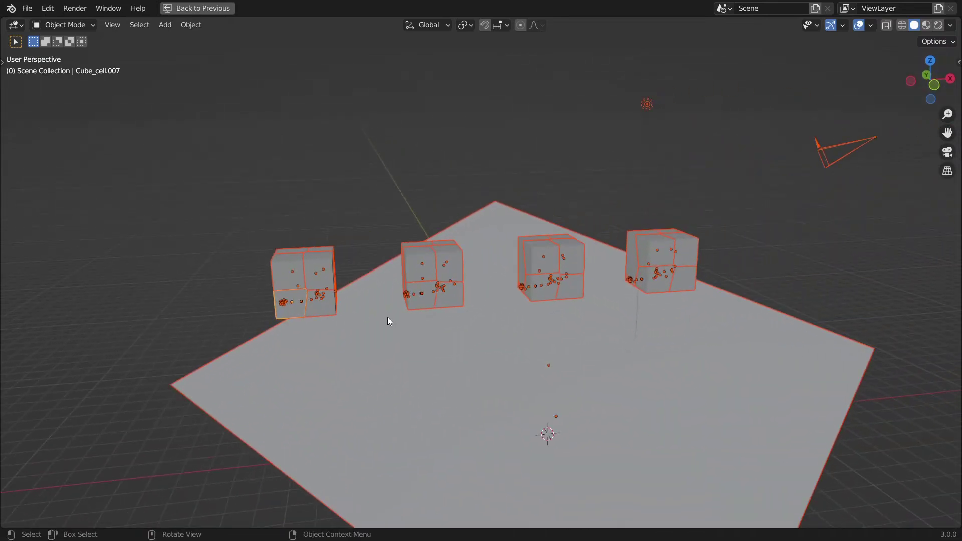
{"action": "key", "text": "z"}
{"action": "left_click", "coordinate": [381, 245]}
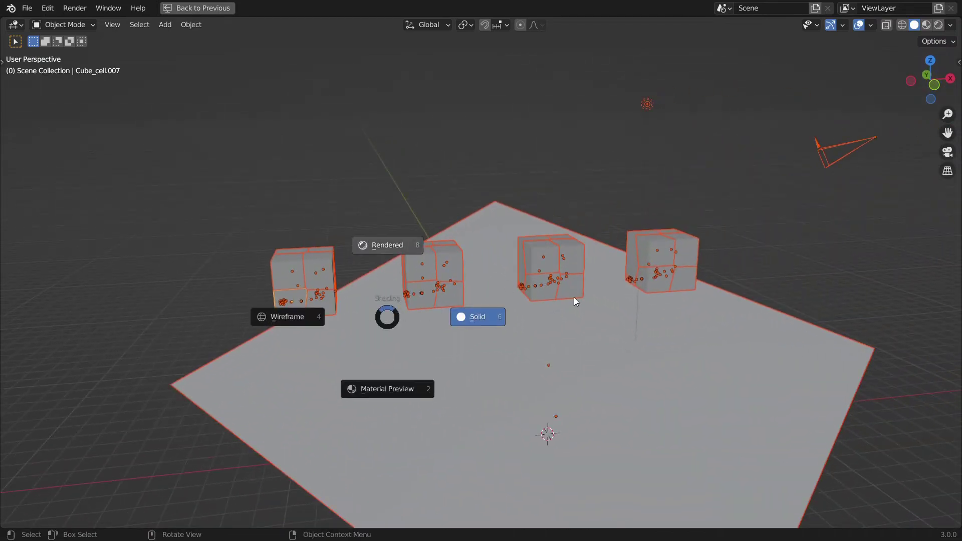
Step: Deselect everything and play the fracture animation up to frame 80, comparing the textures on the four cubes' fragments
{"action": "key", "text": "alt+a"}
{"action": "middle_click_drag", "start_coordinate": [548, 308], "coordinate": [543, 334]}
{"action": "mouse_move", "coordinate": [573, 378]}
{"action": "middle_mouse_down"}
{"action": "mouse_move", "coordinate": [556, 366]}
{"action": "mouse_move", "coordinate": [567, 377]}
{"action": "middle_mouse_up"}
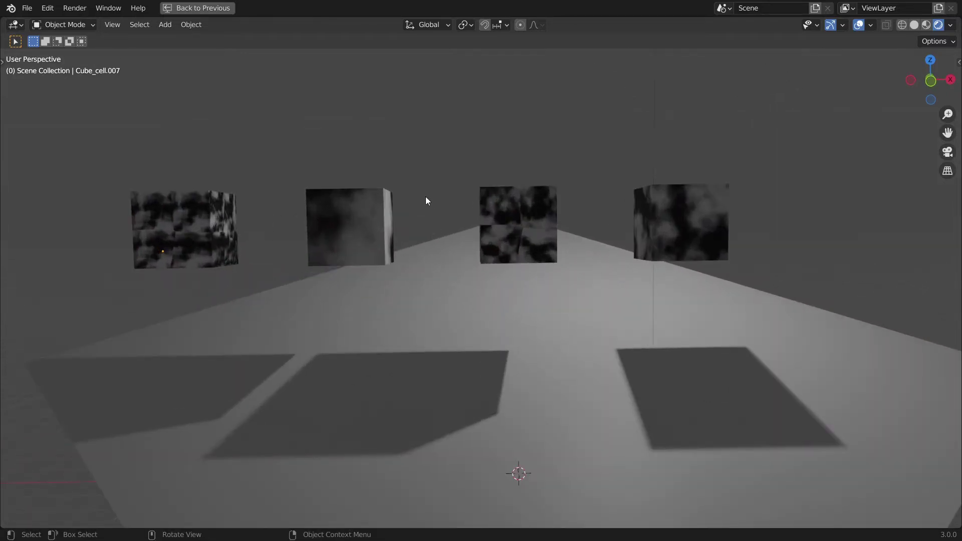
{"action": "key", "text": "space"}
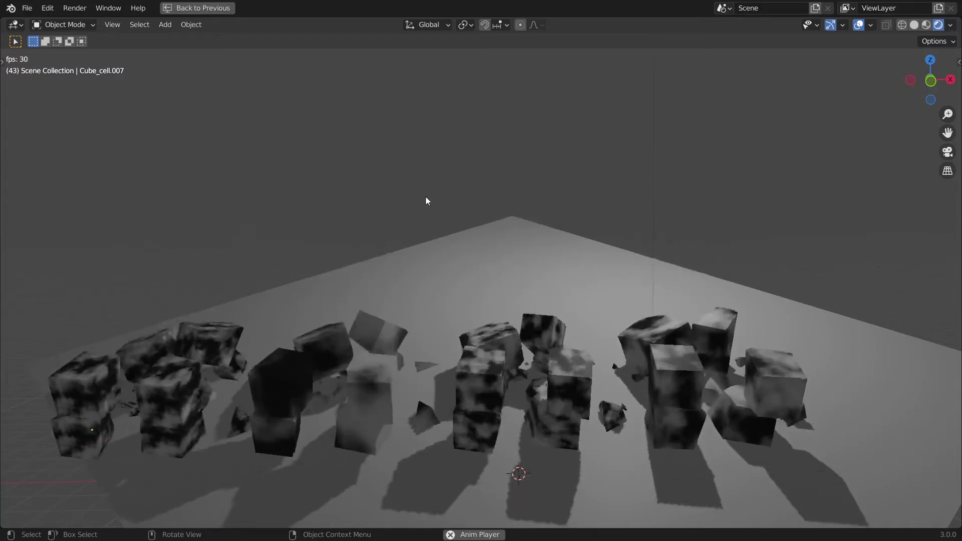
{"action": "key", "text": "space"}
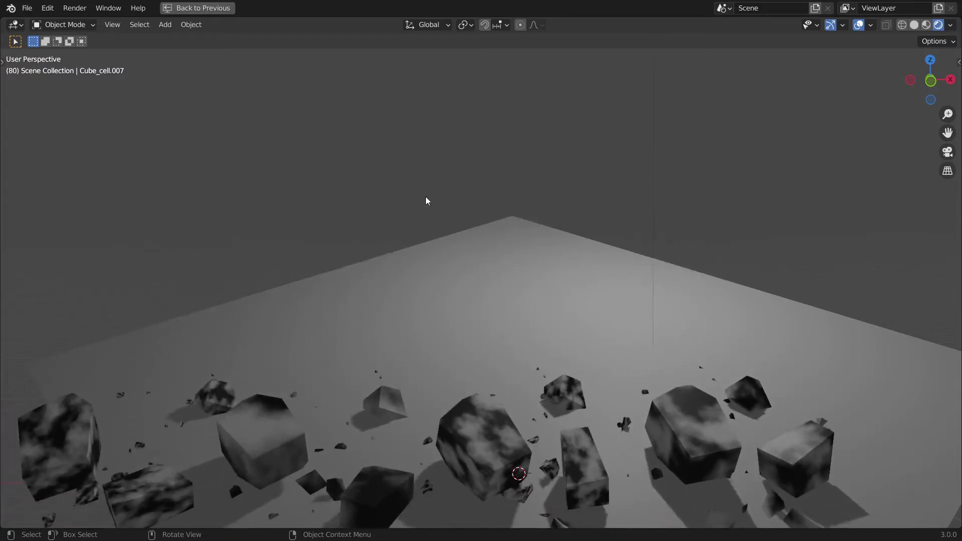
Step: Step the fracture animation back to frame 13, then select a lower front cell of the first cube and frame the cubes from above
{"action": "key", "text": "Left"}
{"action": "key", "text": "Left"}
{"action": "key", "text": "Left"}
{"action": "key", "text": "Left"}
{"action": "key", "text": "Left"}
{"action": "key", "text": "Left"}
{"action": "key", "text": "Left"}
{"action": "key", "text": "Left"}
{"action": "key", "text": "Left"}
{"action": "key", "text": "Left"}
{"action": "key", "text": "Left"}
{"action": "key", "text": "Left"}
{"action": "key", "text": "Left"}
{"action": "key", "text": "Left"}
{"action": "key", "text": "Left"}
{"action": "key", "text": "Left"}
{"action": "key", "text": "Left"}
{"action": "key", "text": "Left"}
{"action": "key", "text": "Left"}
{"action": "key", "text": "Left"}
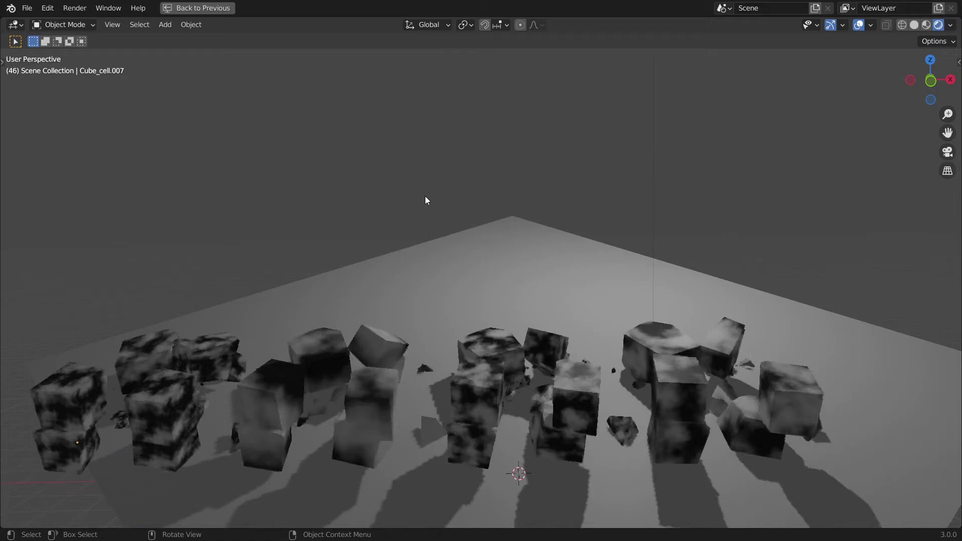
{"action": "key", "text": "Left"}
{"action": "key", "text": "Left"}
{"action": "key", "text": "Left"}
{"action": "key", "text": "Left"}
{"action": "key", "text": "Left"}
{"action": "key", "text": "Left"}
{"action": "key", "text": "Left"}
{"action": "key", "text": "Left"}
{"action": "key", "text": "Left"}
{"action": "key", "text": "Left"}
{"action": "key", "text": "Left"}
{"action": "key", "text": "Left"}
{"action": "key", "text": "Left"}
{"action": "key", "text": "Left"}
{"action": "key", "text": "Left"}
{"action": "key", "text": "Left"}
{"action": "key", "text": "Left"}
{"action": "key", "text": "Left"}
{"action": "key", "text": "Left"}
{"action": "key", "text": "Left"}
{"action": "left_click", "coordinate": [223, 273]}
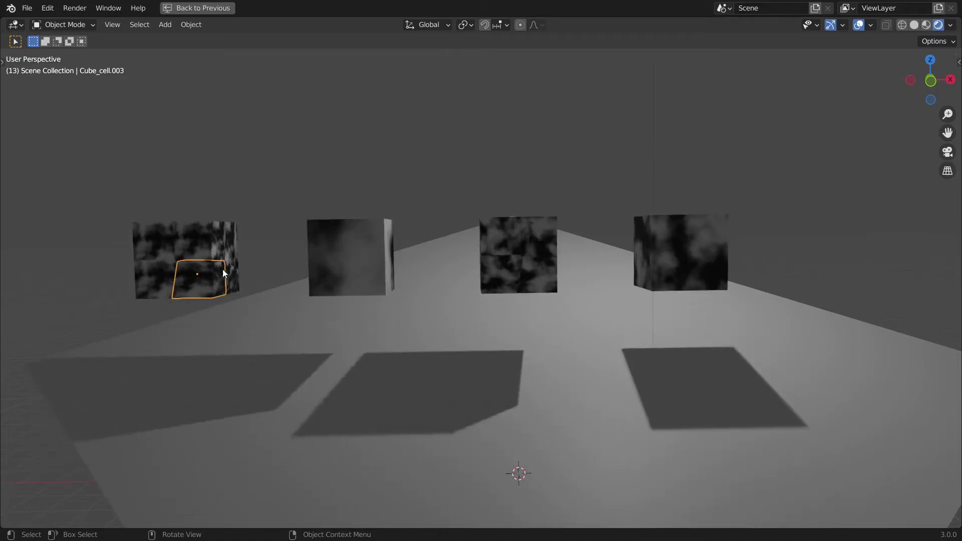
{"action": "scroll", "coordinate": [225, 269], "scroll_direction": "up", "scroll_amount": 2}
{"action": "middle_click_drag", "start_coordinate": [226, 270], "coordinate": [404, 273], "text": "shift"}
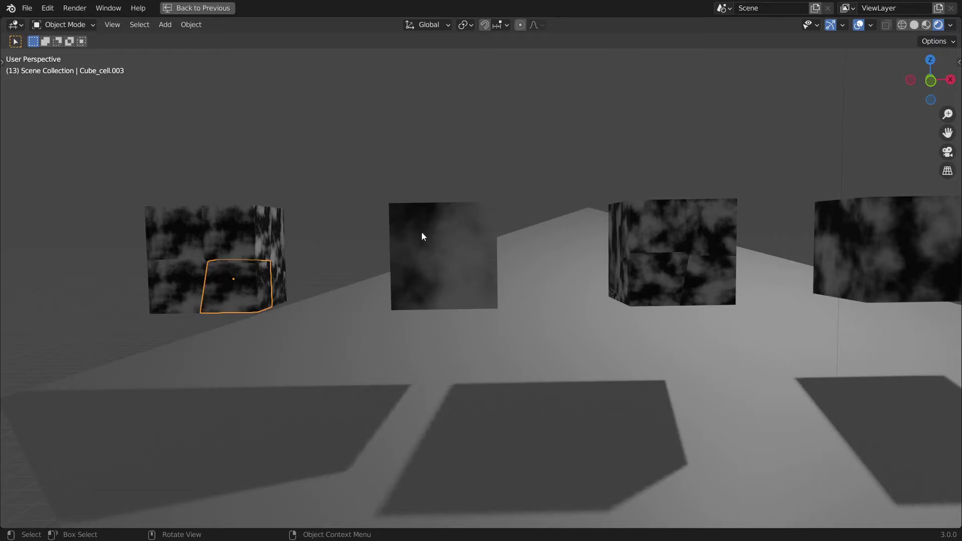
{"action": "middle_click_drag", "start_coordinate": [423, 236], "coordinate": [429, 287]}
Step: Restore the full Layout workspace from the maximized viewport and enlarge the shader editor area
{"action": "key", "text": "ctrl+space"}
{"action": "middle_click_drag", "start_coordinate": [224, 271], "coordinate": [356, 305], "text": "shift"}
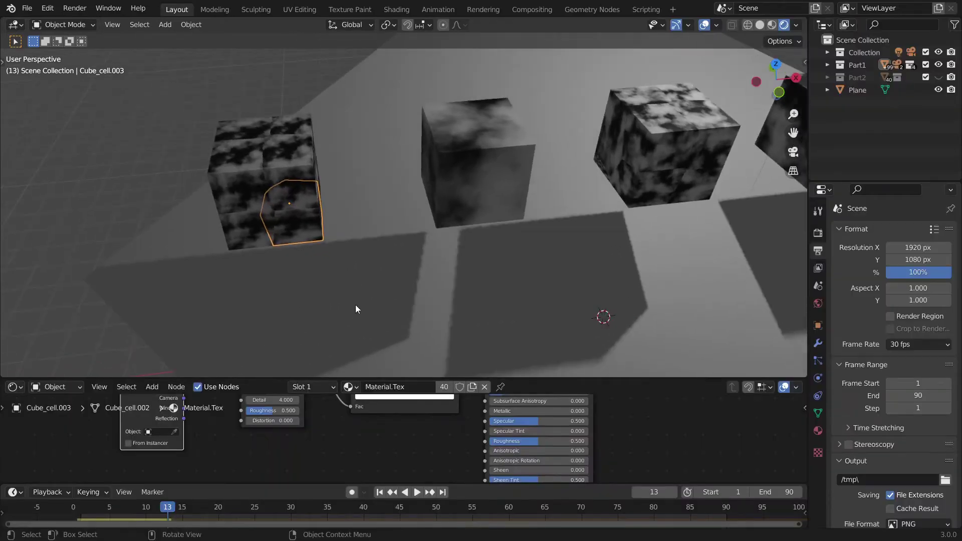
{"action": "left_click_drag", "start_coordinate": [349, 380], "coordinate": [349, 320]}
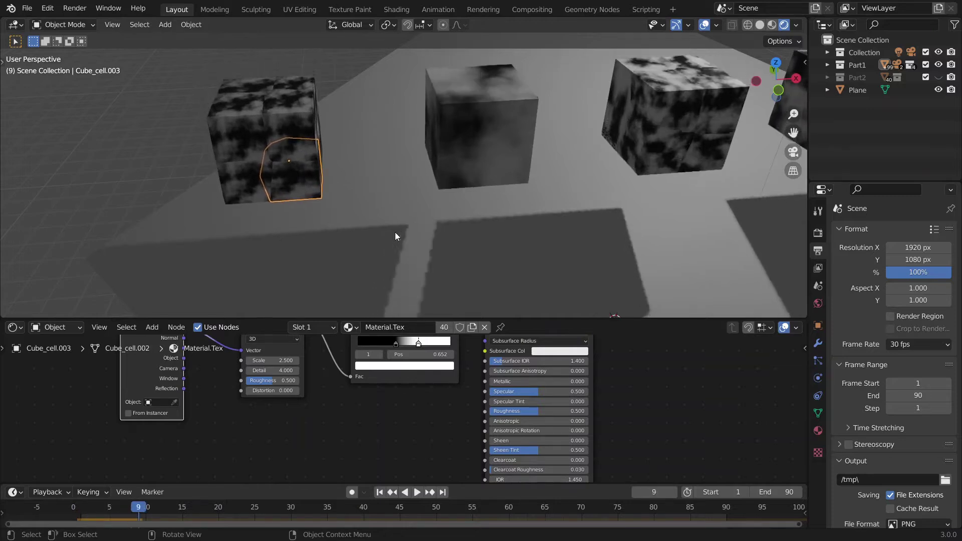
{"action": "middle_click_drag", "start_coordinate": [395, 233], "coordinate": [658, 235]}
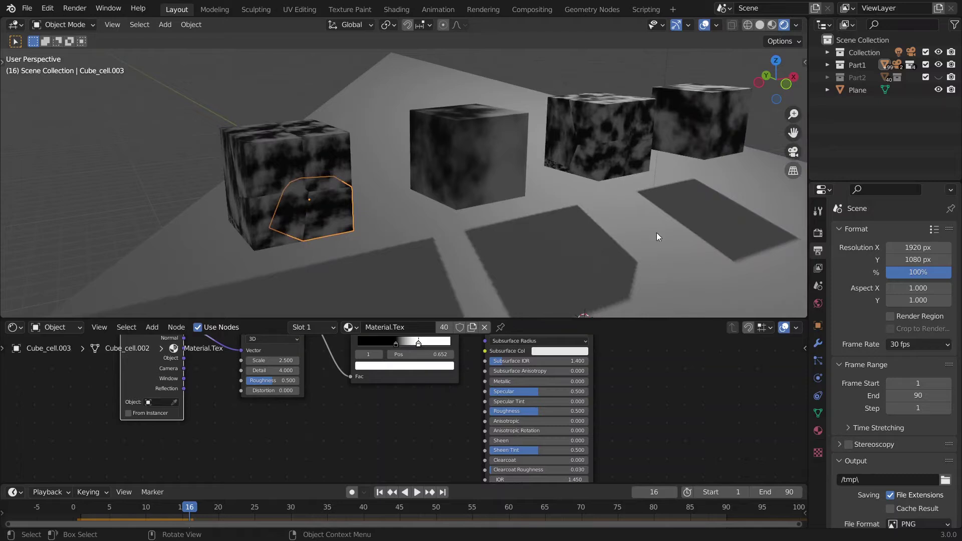
Step: Brighten the world background color to a neutral gray with a value of about 0.232
{"action": "left_click", "coordinate": [820, 306]}
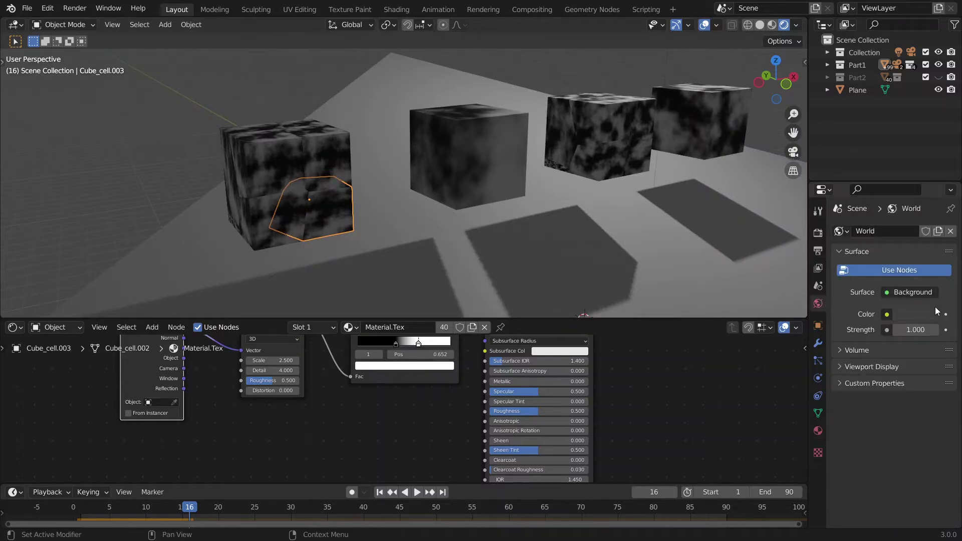
{"action": "left_click", "coordinate": [916, 314]}
{"action": "left_click_drag", "start_coordinate": [934, 201], "coordinate": [932, 176]}
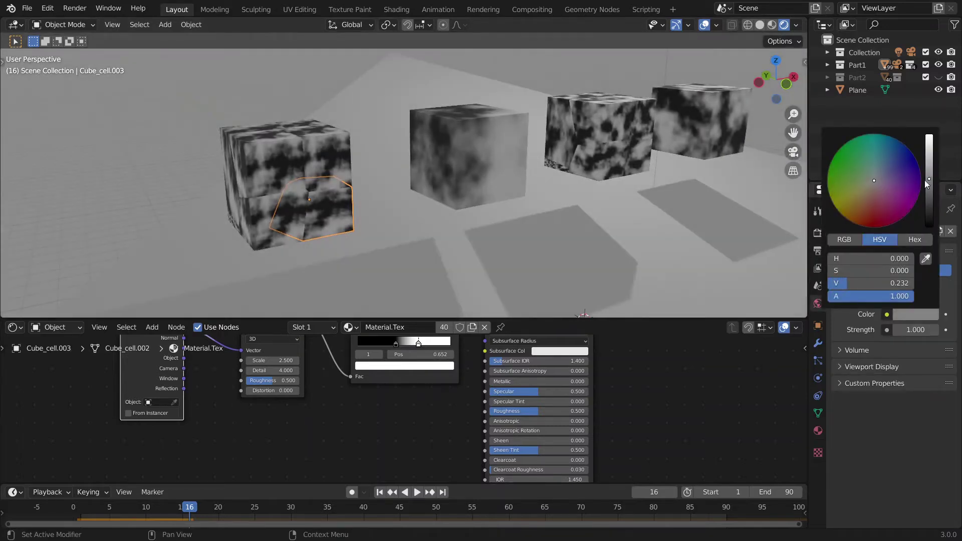
Step: Select an upper cell of the first cube, examine how its texture compares with neighboring cells, and deselect everything
{"action": "middle_click_drag", "start_coordinate": [213, 248], "coordinate": [286, 228]}
{"action": "left_click", "coordinate": [321, 161]}
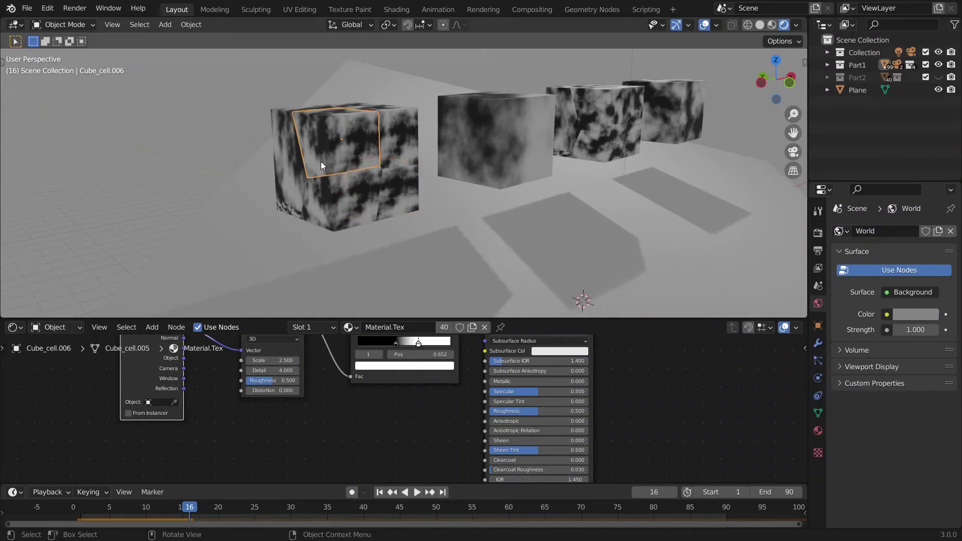
{"action": "scroll", "coordinate": [323, 165], "scroll_direction": "up", "scroll_amount": 1}
{"action": "scroll", "coordinate": [331, 180], "scroll_direction": "up", "scroll_amount": 1}
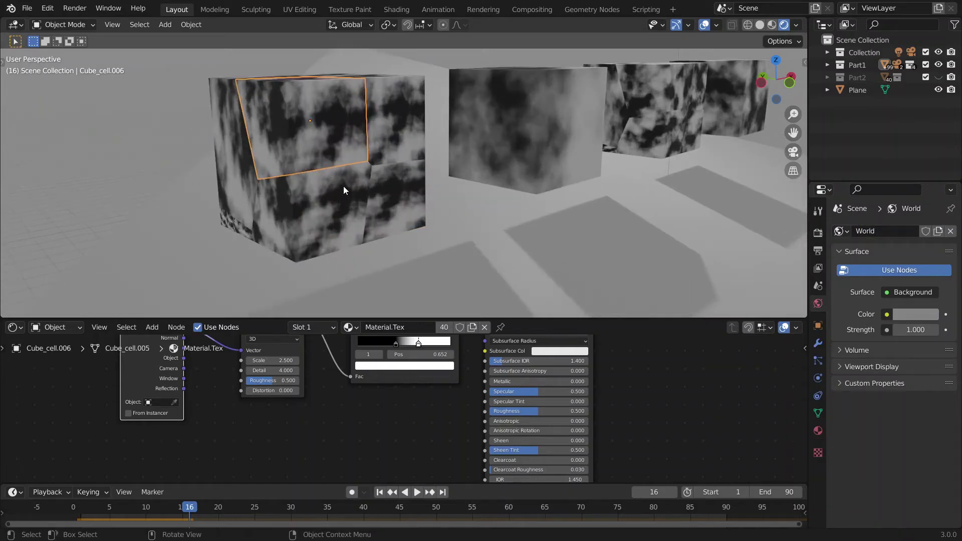
{"action": "key", "text": "alt+a"}
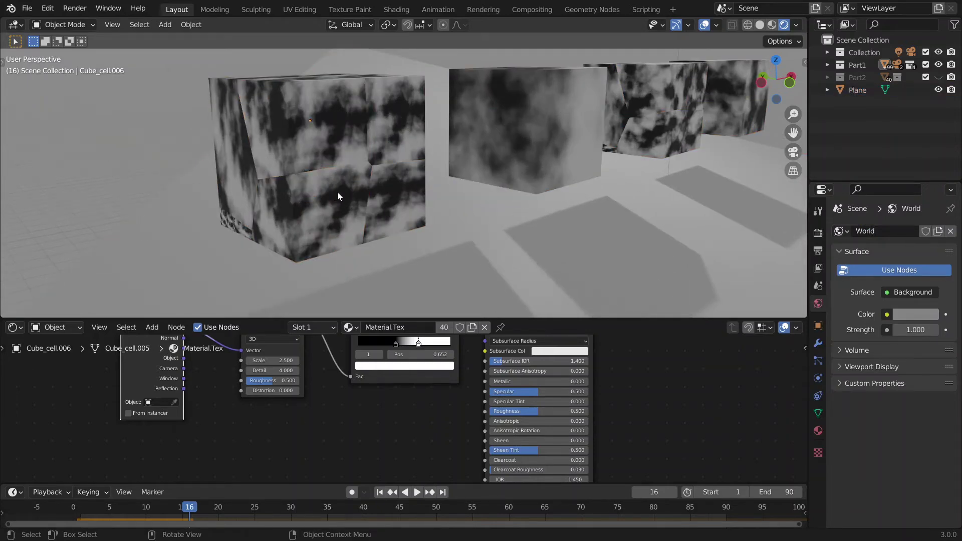
Step: Play the fracture animation briefly, step back to frame 13, and examine the small fragments at the first cube's lower corner
{"action": "key", "text": "space"}
{"action": "key", "text": "Left"}
{"action": "key", "text": "Left"}
{"action": "key", "text": "Left"}
{"action": "key", "text": "Left"}
{"action": "key", "text": "Left"}
{"action": "key", "text": "Left"}
{"action": "left_click", "coordinate": [277, 200]}
{"action": "middle_click_drag", "start_coordinate": [277, 200], "coordinate": [470, 182]}
{"action": "scroll", "coordinate": [346, 199], "scroll_direction": "up", "scroll_amount": 2}
Step: Try moving two adjacent small fragments out of the first cube's lower corner, restoring each to its original place
{"action": "left_click", "coordinate": [430, 154]}
{"action": "key", "text": "g"}
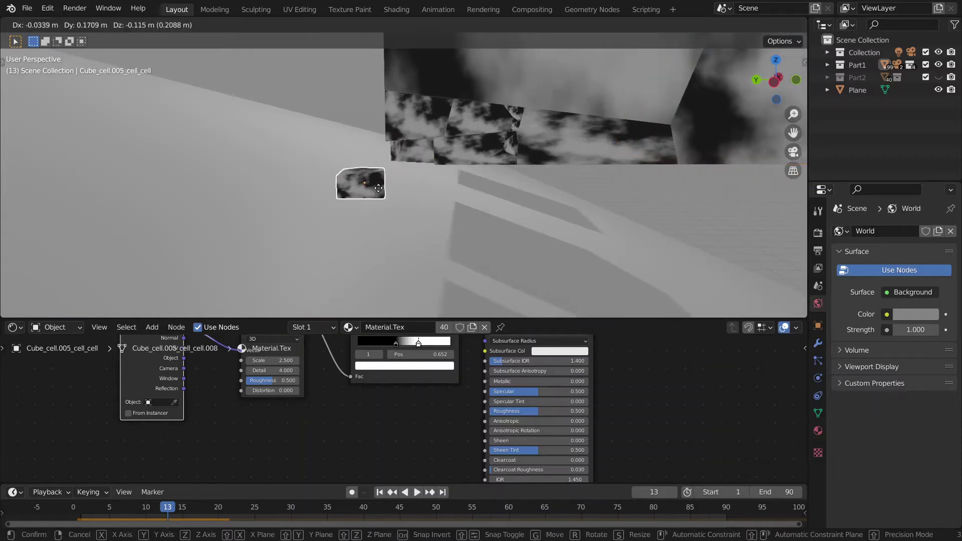
{"action": "left_click", "coordinate": [377, 189]}
{"action": "key", "text": "ctrl+z"}
{"action": "key", "text": "g"}
{"action": "right_click", "coordinate": [338, 194]}
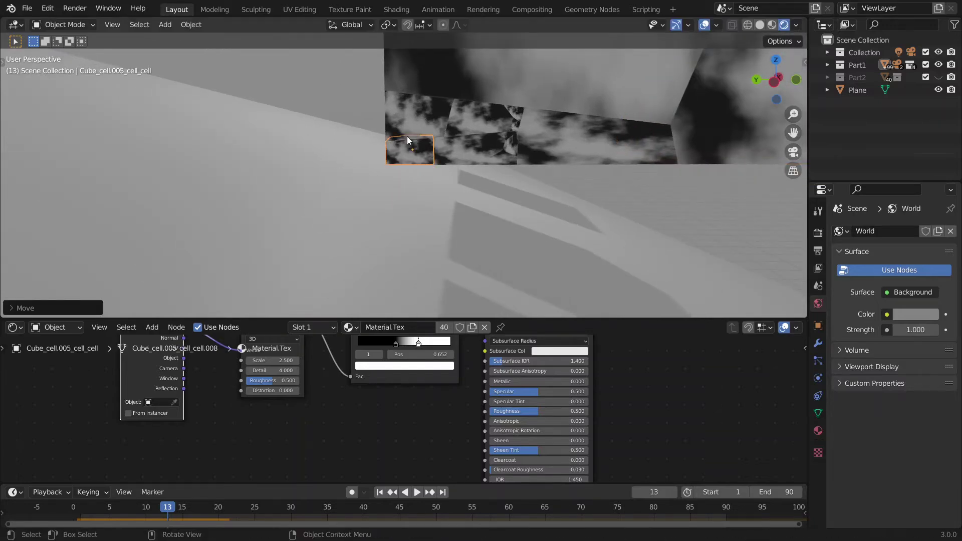
{"action": "left_click", "coordinate": [460, 144]}
{"action": "key", "text": "g"}
{"action": "right_click", "coordinate": [471, 218]}
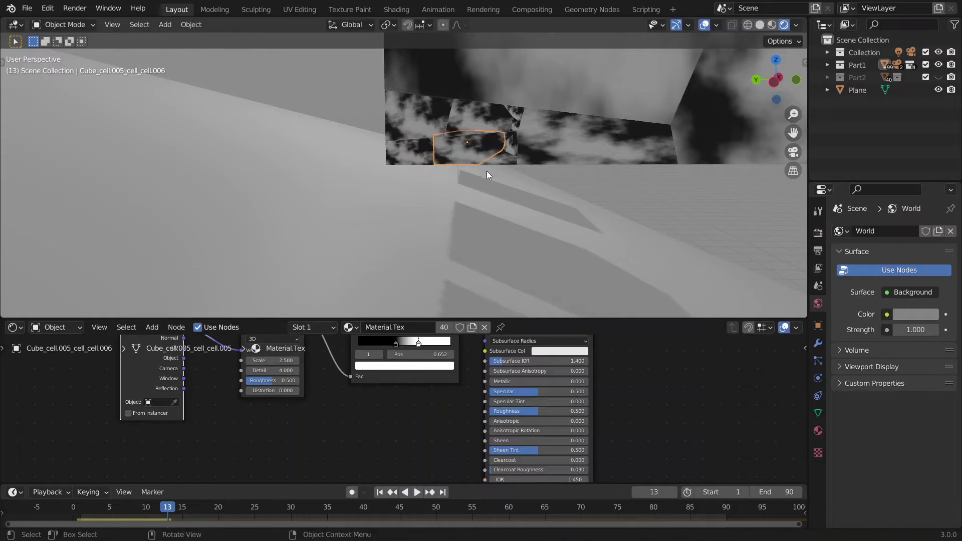
Step: Try moving an upper front cell of the second cube sideways to test its texture, and cancel the move
{"action": "scroll", "coordinate": [486, 175], "scroll_direction": "up", "scroll_amount": 3}
{"action": "scroll", "coordinate": [489, 170], "scroll_direction": "down", "scroll_amount": 7}
{"action": "middle_click_drag", "start_coordinate": [489, 170], "coordinate": [397, 182]}
{"action": "middle_click_drag", "start_coordinate": [551, 190], "coordinate": [354, 191], "text": "shift"}
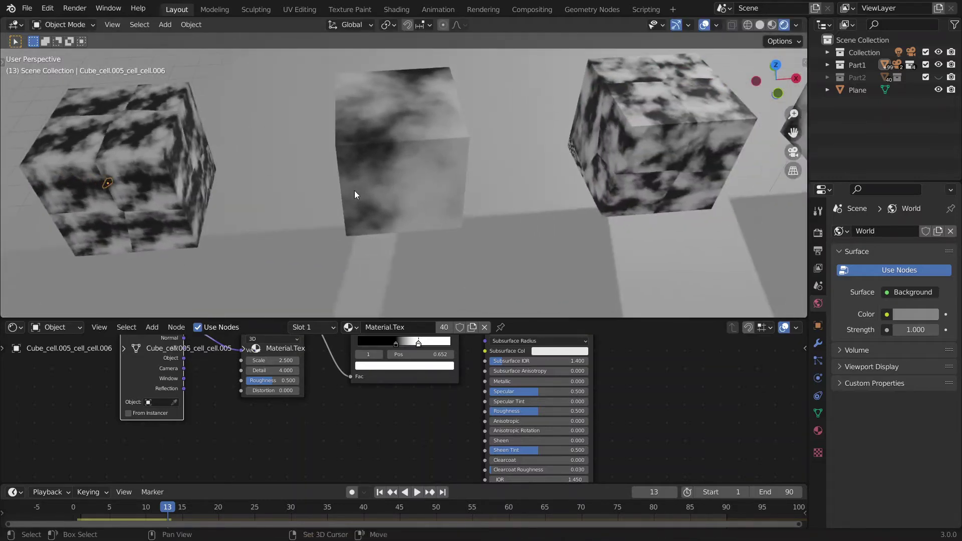
{"action": "left_click", "coordinate": [399, 161]}
{"action": "key", "text": "g"}
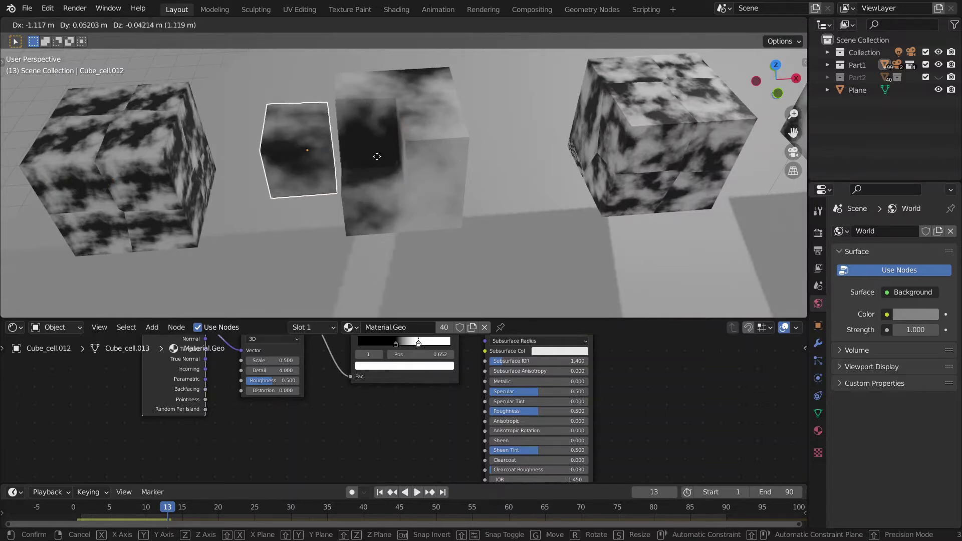
{"action": "key", "text": "Escape"}
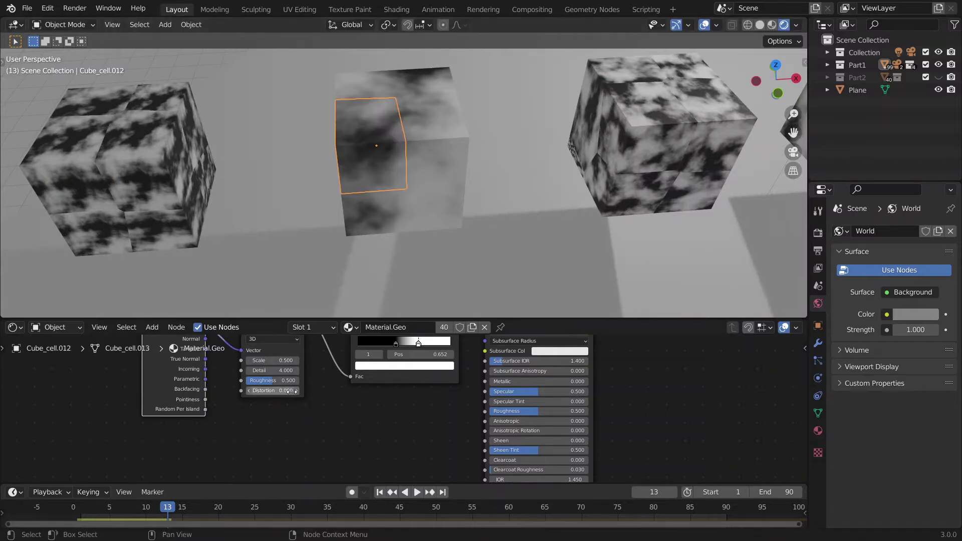
Step: Examine the Material.Geo node chain and try moving the second cube's selected cell sideways again
{"action": "scroll", "coordinate": [289, 386], "scroll_direction": "down", "scroll_amount": 1}
{"action": "middle_click_drag", "start_coordinate": [279, 370], "coordinate": [314, 442]}
{"action": "scroll", "coordinate": [278, 423], "scroll_direction": "up", "scroll_amount": 3}
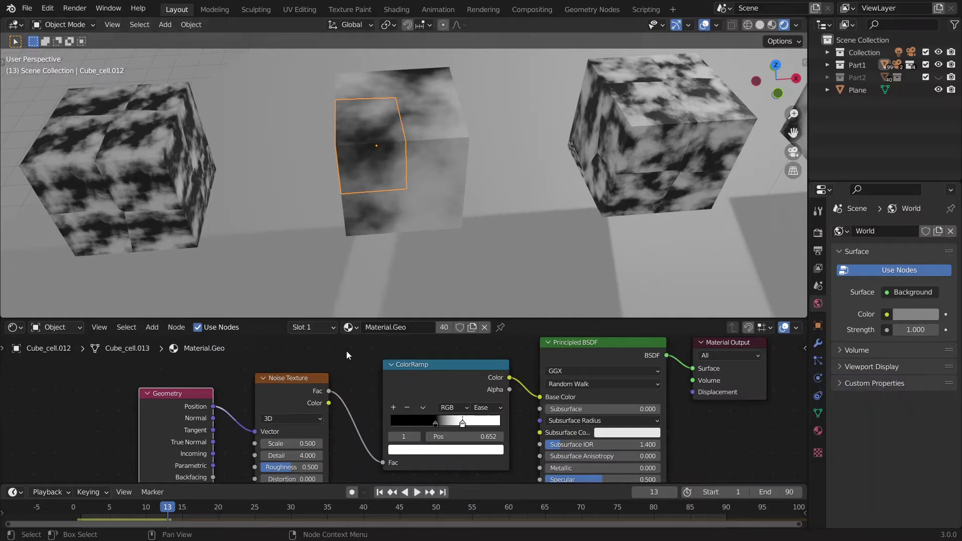
{"action": "key", "text": "g"}
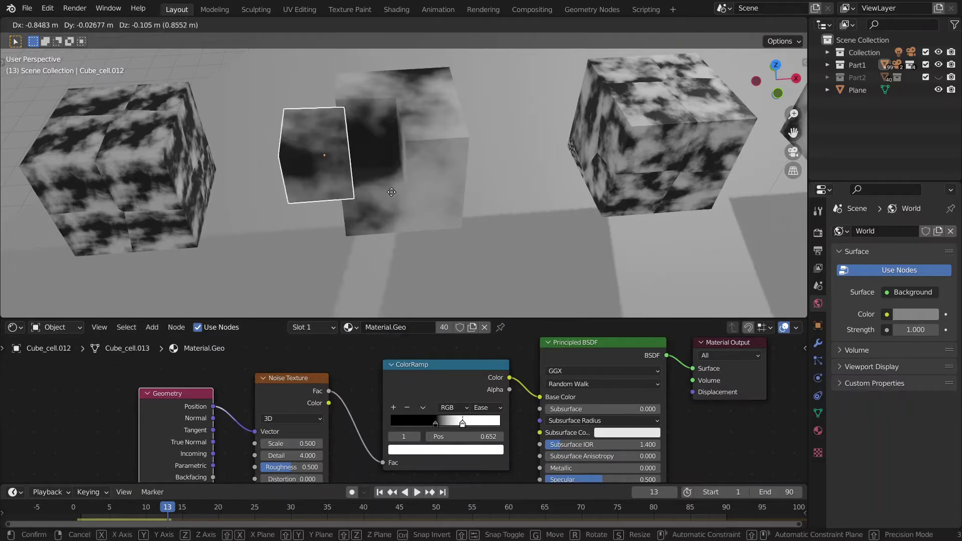
{"action": "left_click", "coordinate": [381, 199]}
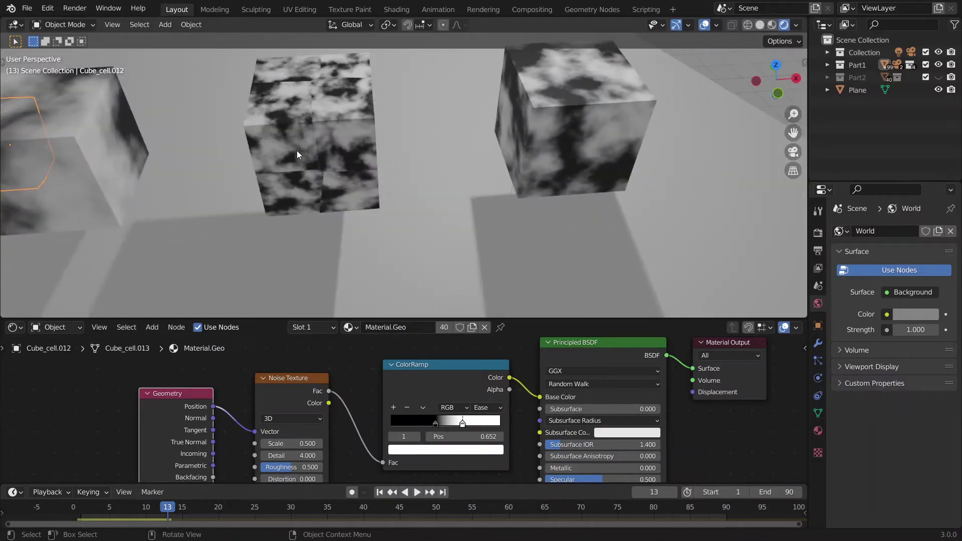
Step: Select the upper front cell of the third cube and try moving it, cancelling the move
{"action": "left_click", "coordinate": [297, 150]}
{"action": "scroll", "coordinate": [343, 221], "scroll_direction": "up", "scroll_amount": 2}
{"action": "scroll", "coordinate": [343, 221], "scroll_direction": "up", "scroll_amount": 2}
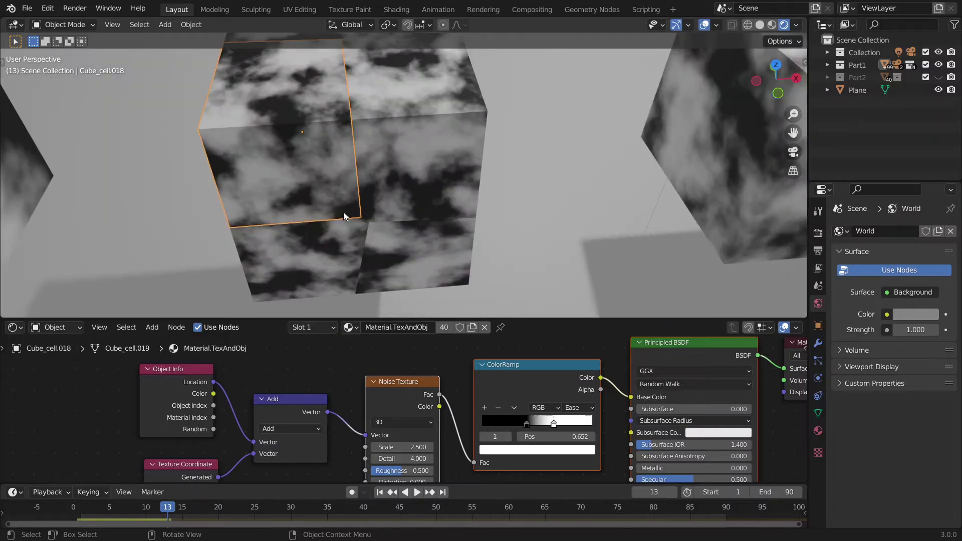
{"action": "key", "text": "g"}
{"action": "key", "text": "Escape"}
Step: Examine the Material.TexAndObj coordinate nodes feeding Add, and test-move the third cube's selected cell before cancelling
{"action": "middle_click_drag", "start_coordinate": [337, 225], "coordinate": [372, 249]}
{"action": "middle_click_drag", "start_coordinate": [309, 386], "coordinate": [350, 345]}
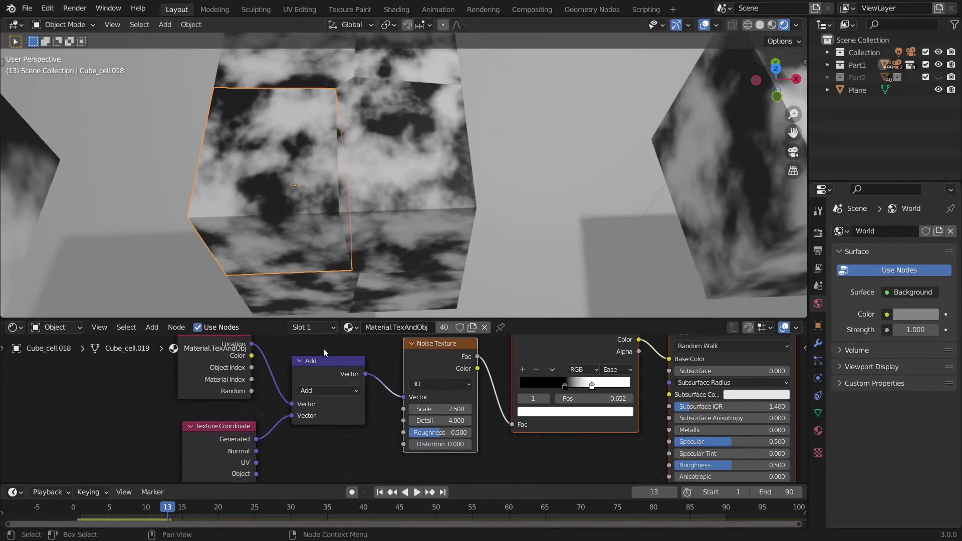
{"action": "scroll", "coordinate": [252, 367], "scroll_direction": "up", "scroll_amount": 1}
{"action": "middle_click_drag", "start_coordinate": [252, 368], "coordinate": [304, 386]}
{"action": "middle_click_drag", "start_coordinate": [303, 451], "coordinate": [316, 383]}
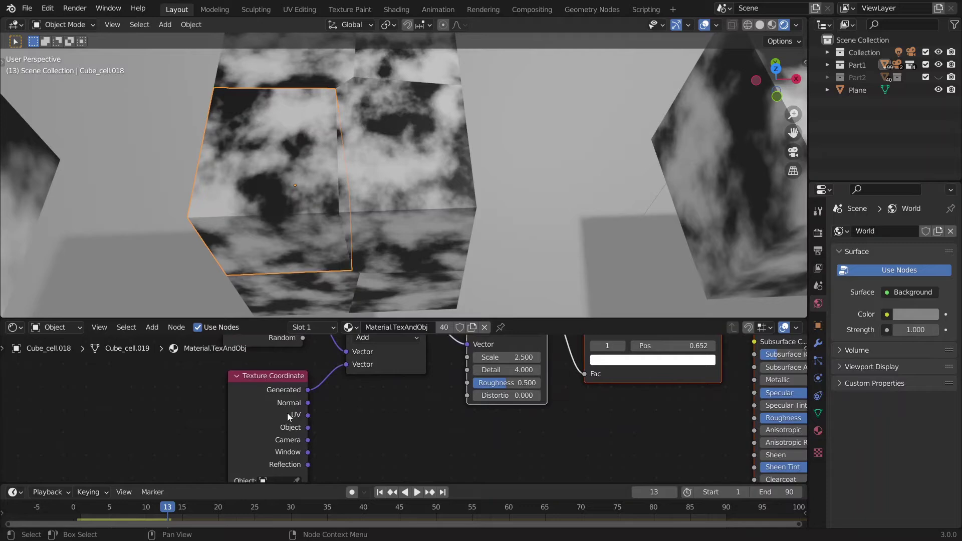
{"action": "key", "text": "g"}
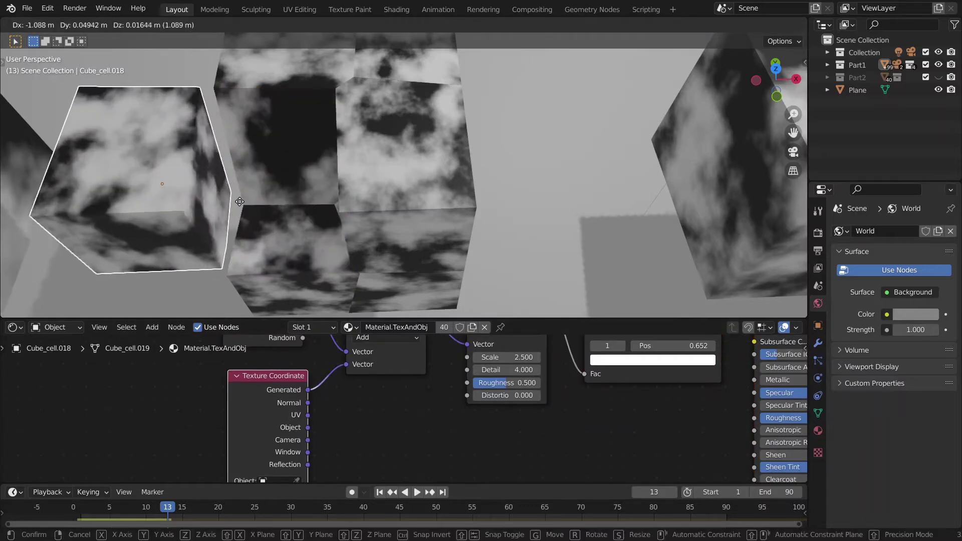
{"action": "right_click", "coordinate": [313, 213]}
Step: Review the third cube breaking apart in the fracture animation and return to frame 0
{"action": "scroll", "coordinate": [325, 206], "scroll_direction": "down", "scroll_amount": 6}
{"action": "middle_click_drag", "start_coordinate": [326, 206], "coordinate": [393, 183]}
{"action": "scroll", "coordinate": [393, 183], "scroll_direction": "down", "scroll_amount": 2, "text": "alt"}
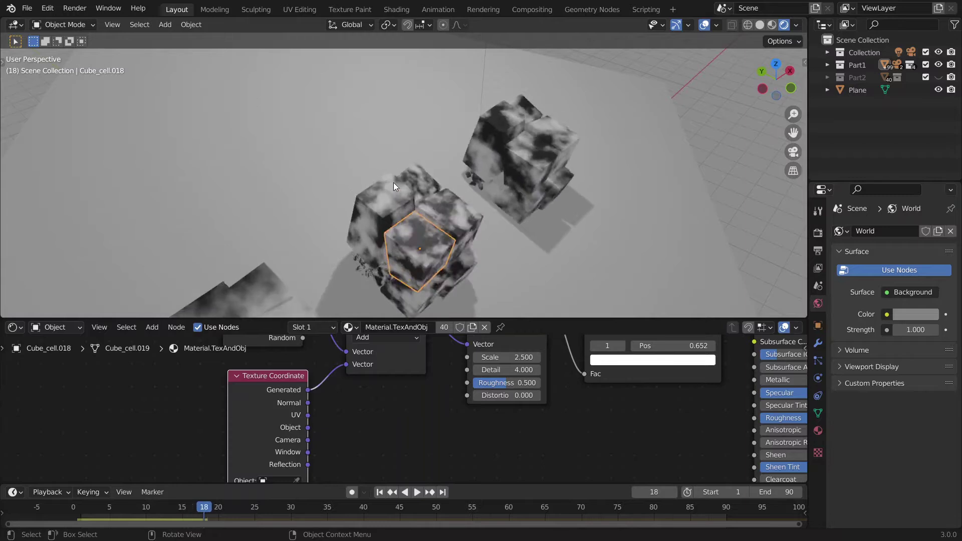
{"action": "scroll", "coordinate": [394, 183], "scroll_direction": "up", "scroll_amount": 18, "text": "alt"}
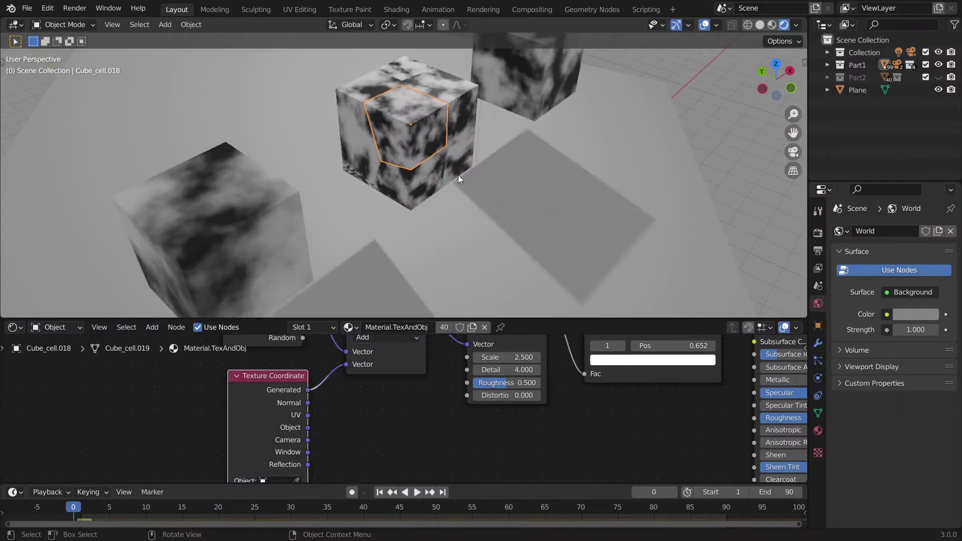
Step: Select an upper front cell of the fourth cube and display the add-on's XYZ to UVW options in the viewport sidebar
{"action": "middle_click_drag", "start_coordinate": [483, 160], "coordinate": [409, 173]}
{"action": "scroll", "coordinate": [429, 192], "scroll_direction": "up", "scroll_amount": 3}
{"action": "left_click", "coordinate": [424, 164]}
{"action": "left_click", "coordinate": [467, 156]}
{"action": "scroll", "coordinate": [467, 156], "scroll_direction": "down", "scroll_amount": 3}
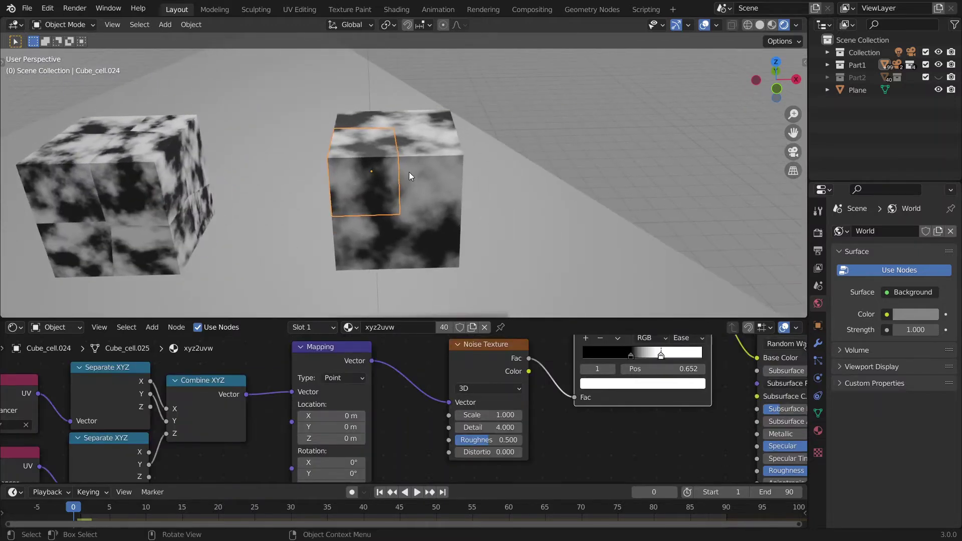
{"action": "key", "text": "n"}
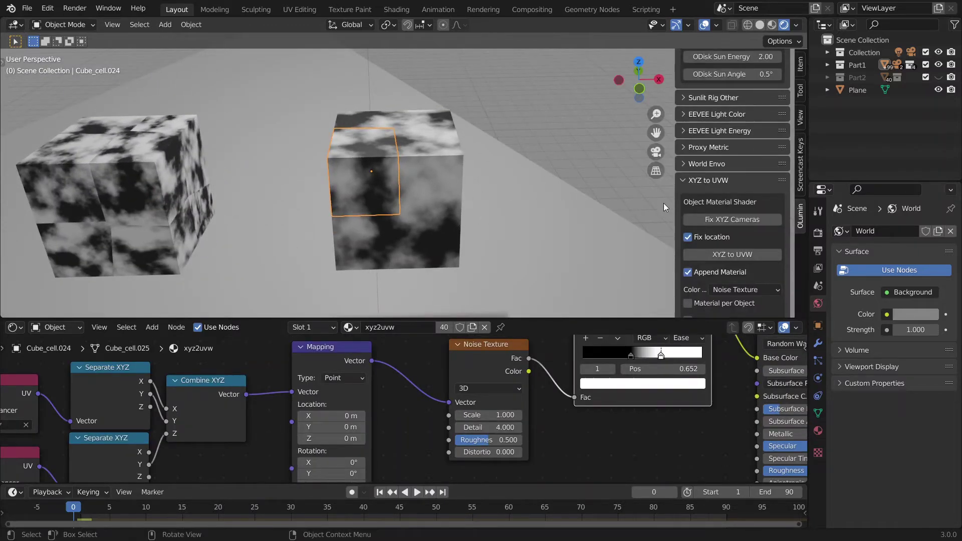
Step: Select the upper corner cell of the fourth cube and inspect the texture's continuity across the cube's sides
{"action": "middle_click_drag", "start_coordinate": [492, 148], "coordinate": [348, 183]}
{"action": "left_click", "coordinate": [358, 179]}
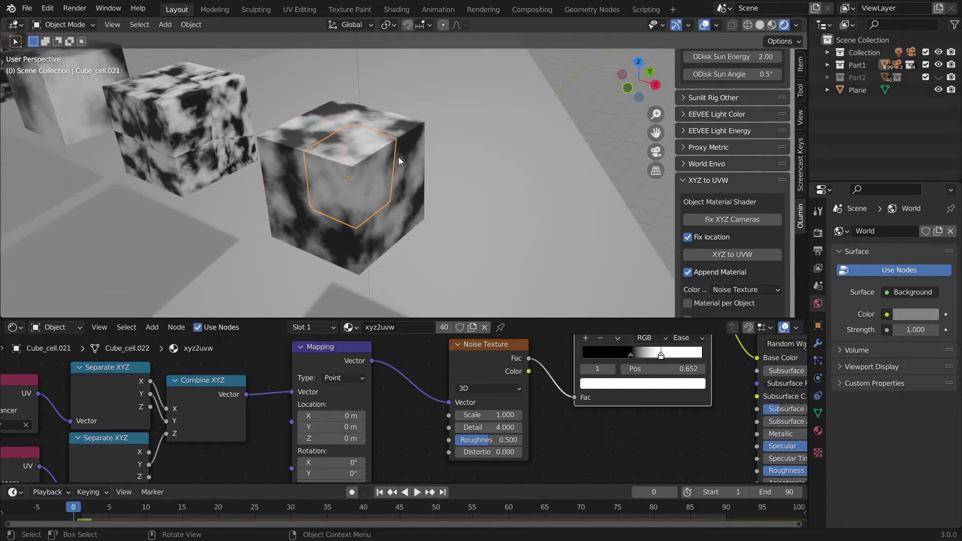
{"action": "middle_click_drag", "start_coordinate": [398, 157], "coordinate": [421, 206]}
{"action": "left_click", "coordinate": [444, 218]}
{"action": "left_click", "coordinate": [315, 215]}
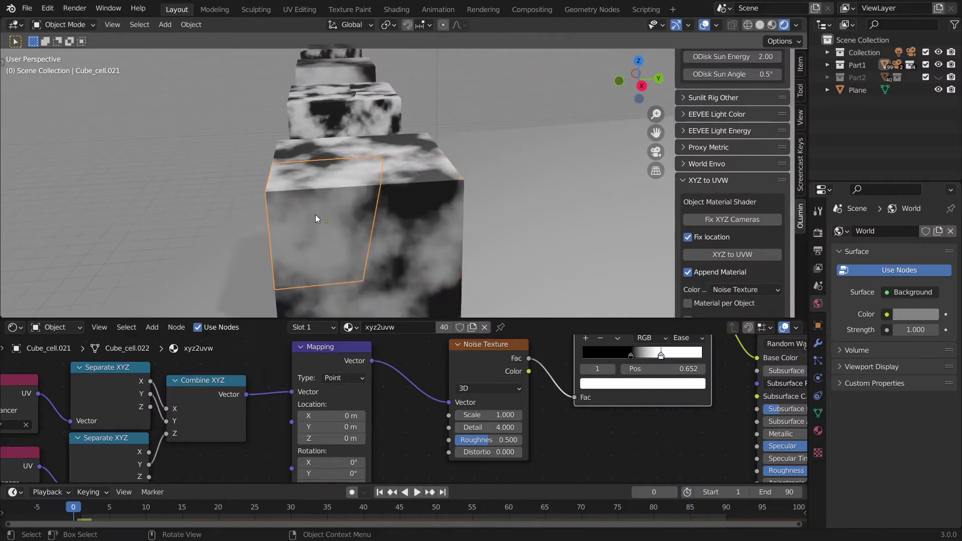
Step: Move the fourth cube's upper corner cell and the cell beneath it out of the cube in different directions
{"action": "middle_click_drag", "start_coordinate": [316, 215], "coordinate": [360, 128]}
{"action": "scroll", "coordinate": [359, 128], "scroll_direction": "down", "scroll_amount": 4}
{"action": "key", "text": "g"}
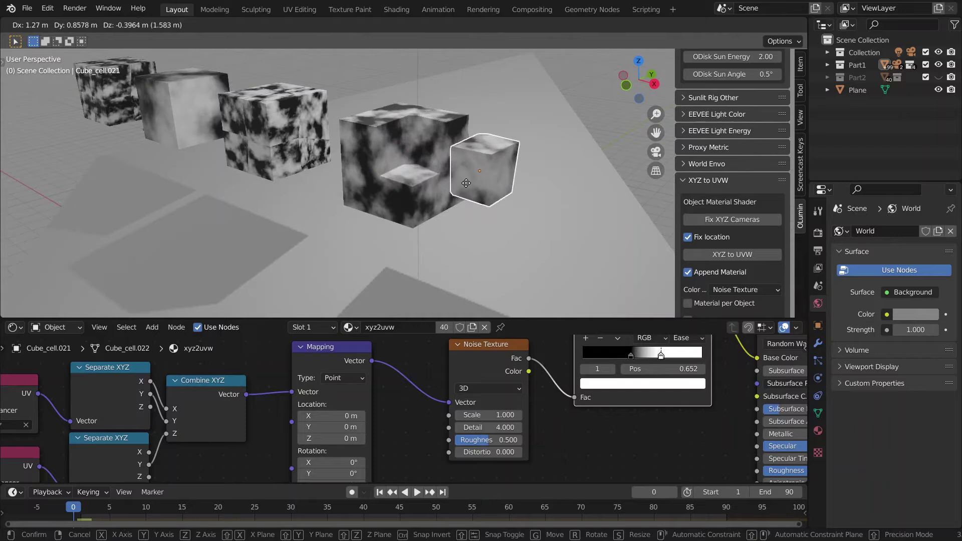
{"action": "left_click", "coordinate": [474, 185]}
{"action": "left_click", "coordinate": [407, 188]}
{"action": "key", "text": "g"}
{"action": "left_click", "coordinate": [318, 239]}
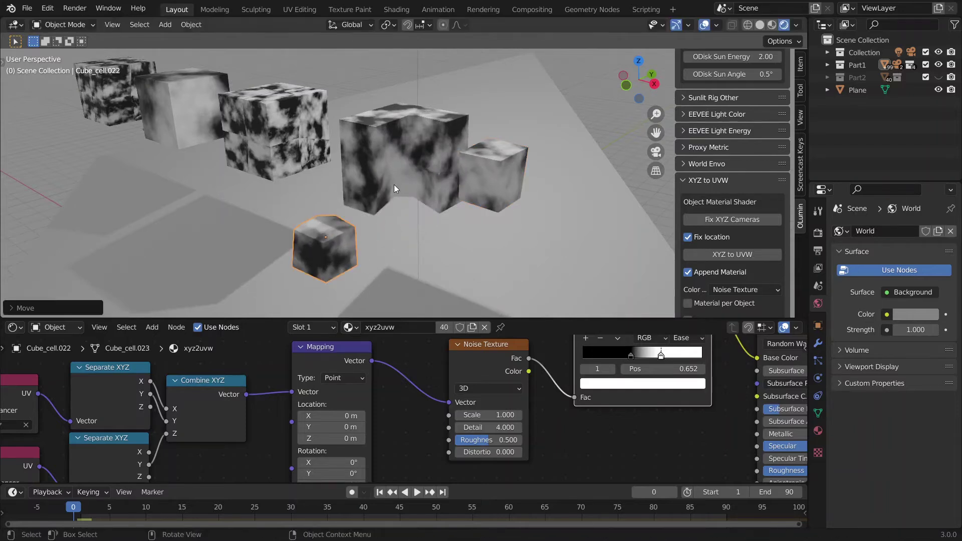
Step: Pull three more cells out of the fourth cube, moving one lower cell sideways and two upper cells upward
{"action": "left_click", "coordinate": [380, 181]}
{"action": "key", "text": "g"}
{"action": "left_click", "coordinate": [343, 185]}
{"action": "left_click", "coordinate": [380, 133]}
{"action": "key", "text": "g"}
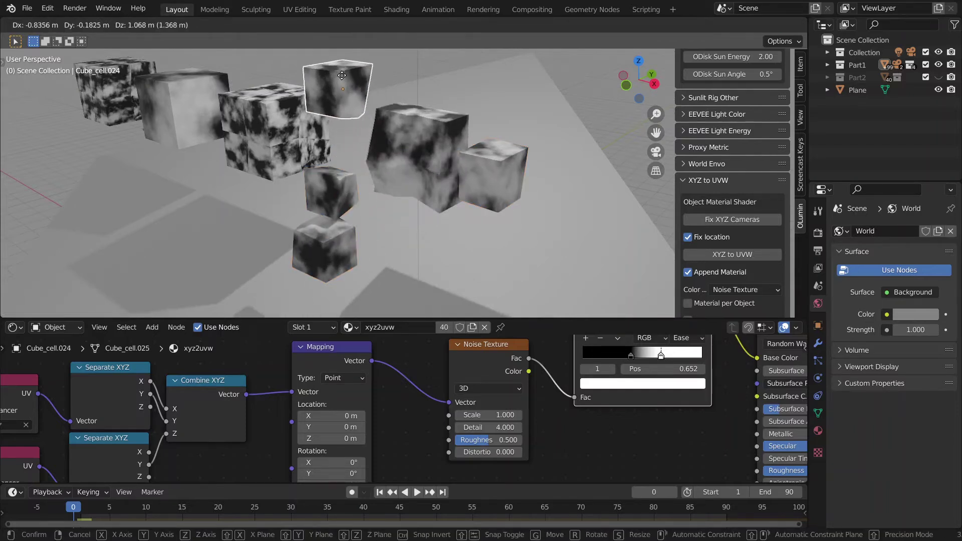
{"action": "left_click", "coordinate": [386, 112]}
{"action": "left_click", "coordinate": [396, 139]}
{"action": "key", "text": "g"}
{"action": "left_click", "coordinate": [401, 137]}
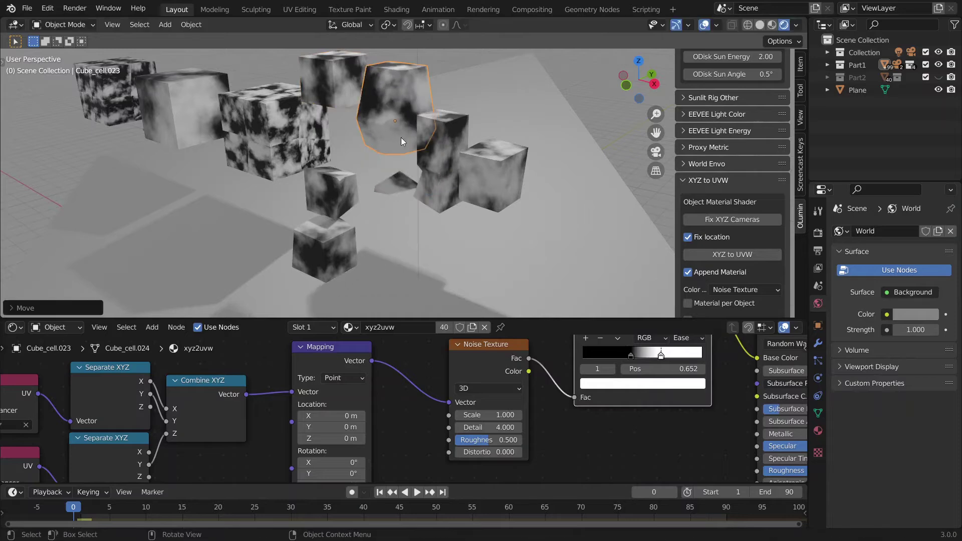
Step: Inspect the separated cells' inner faces and the UV Map nodes of the xyz2uvw material
{"action": "middle_click_drag", "start_coordinate": [401, 138], "coordinate": [451, 204]}
{"action": "scroll", "coordinate": [386, 167], "scroll_direction": "up", "scroll_amount": 4}
{"action": "middle_click_drag", "start_coordinate": [260, 380], "coordinate": [302, 363]}
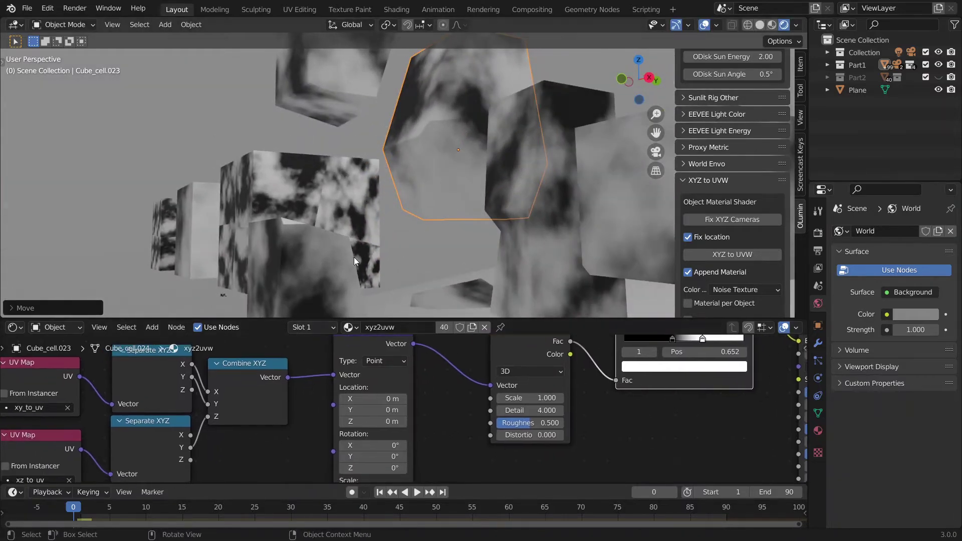
Step: Play the physics simulation of the separated cells falling in a maximized viewport, stop it, and inspect the cells
{"action": "scroll", "coordinate": [369, 203], "scroll_direction": "down", "scroll_amount": 5}
{"action": "key", "text": "ctrl+space"}
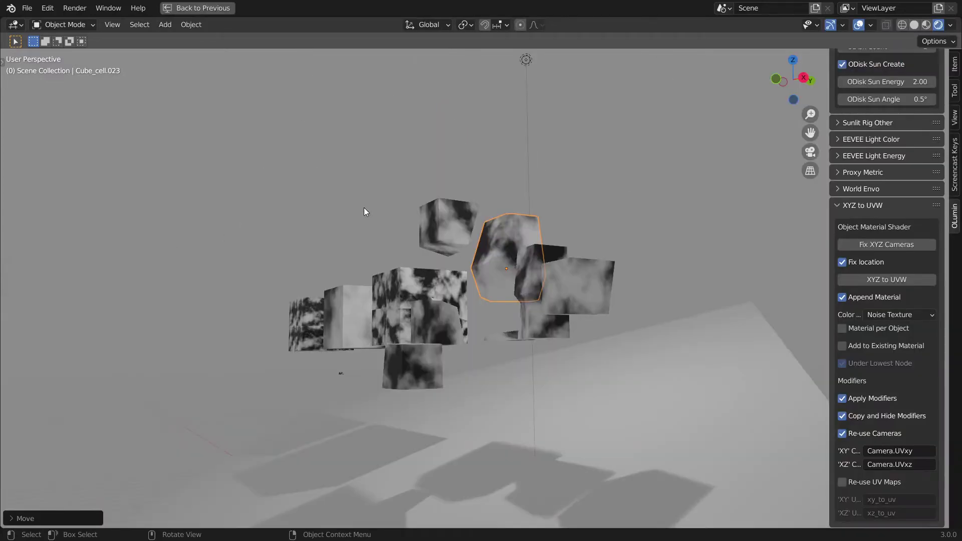
{"action": "middle_click_drag", "start_coordinate": [364, 207], "coordinate": [369, 242]}
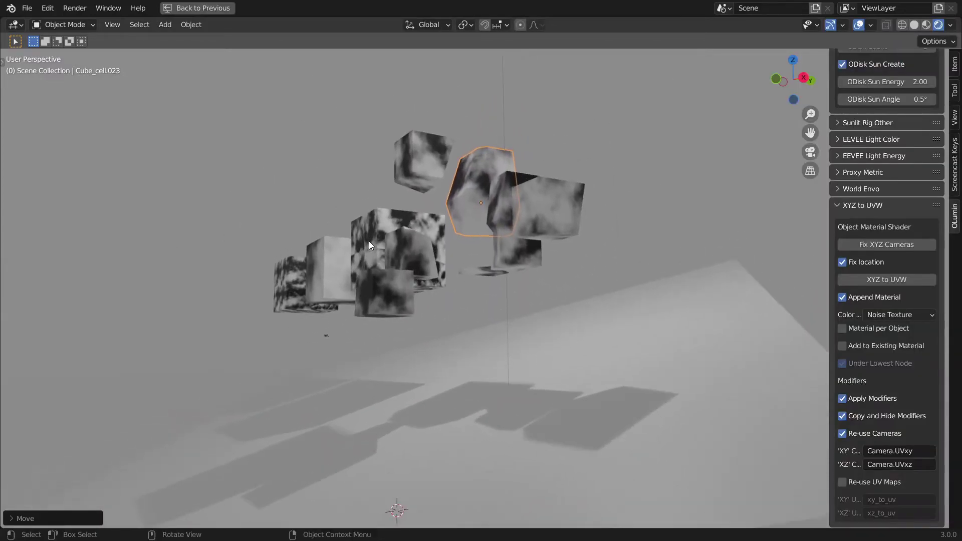
{"action": "key", "text": "space"}
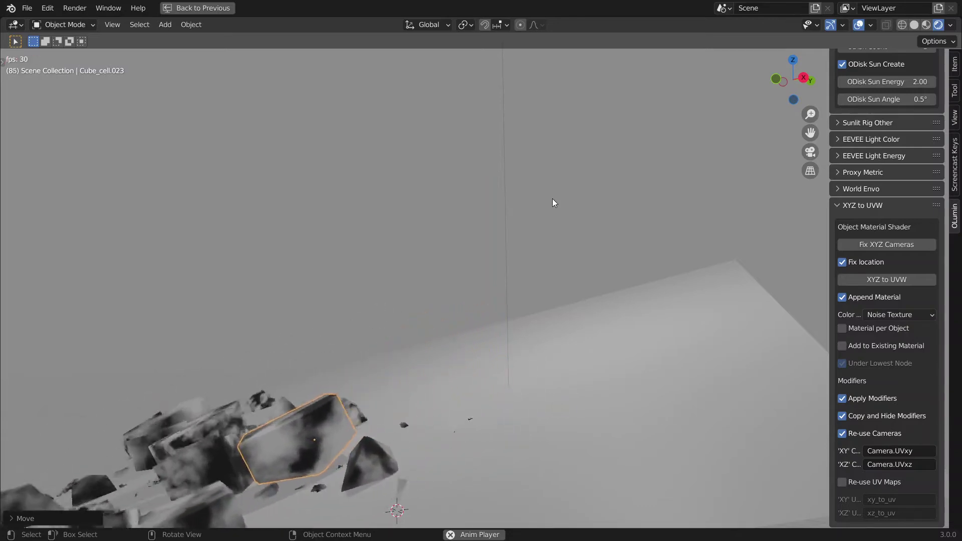
{"action": "key", "text": "Escape"}
{"action": "middle_click_drag", "start_coordinate": [549, 199], "coordinate": [527, 257]}
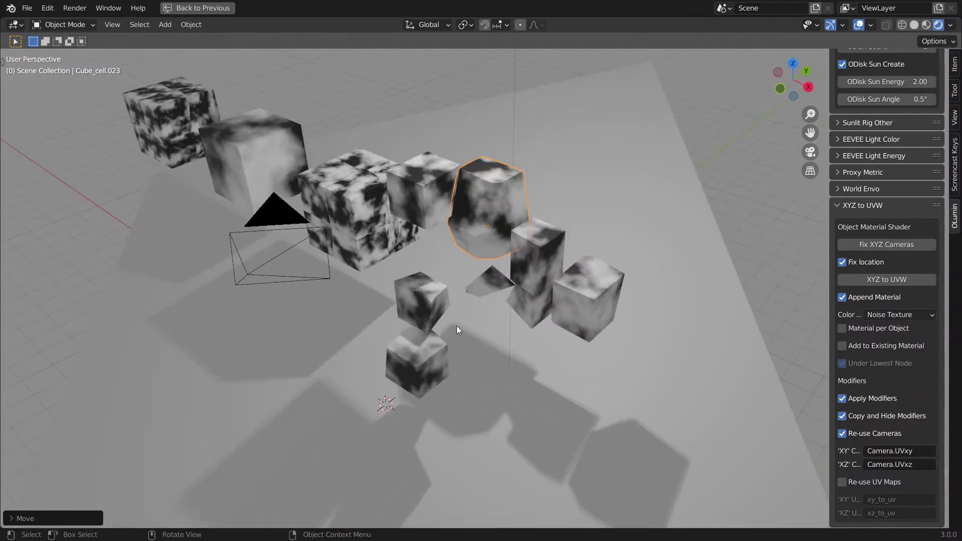
{"action": "key", "text": "ctrl+space"}
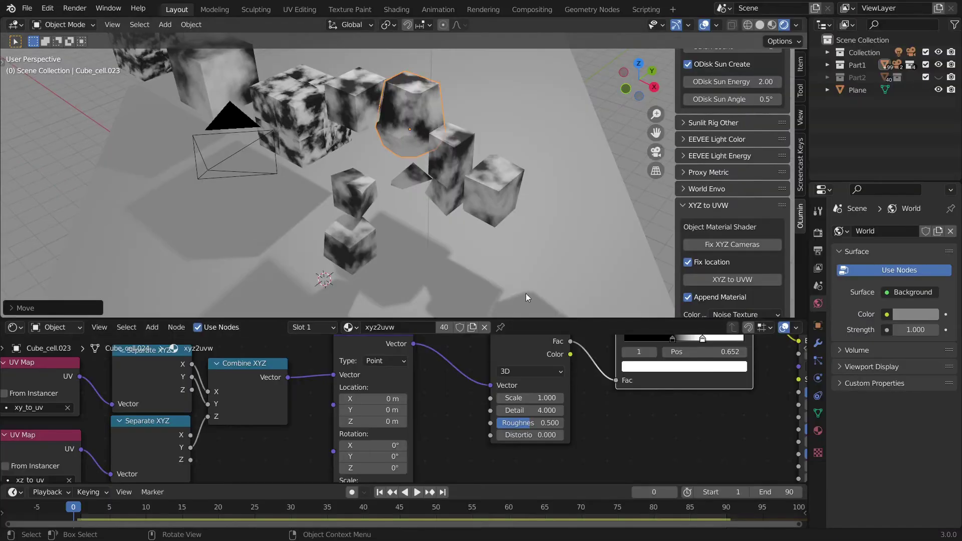
{"action": "left_click", "coordinate": [482, 192]}
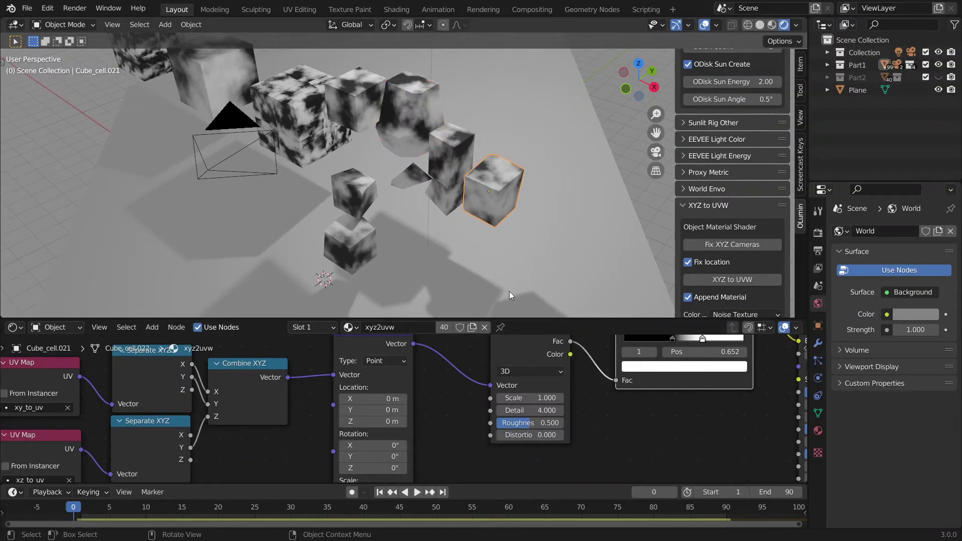
Step: Hide the Part1 and Part2 collections, the Plane and the camera in the viewport
{"action": "left_click", "coordinate": [938, 77]}
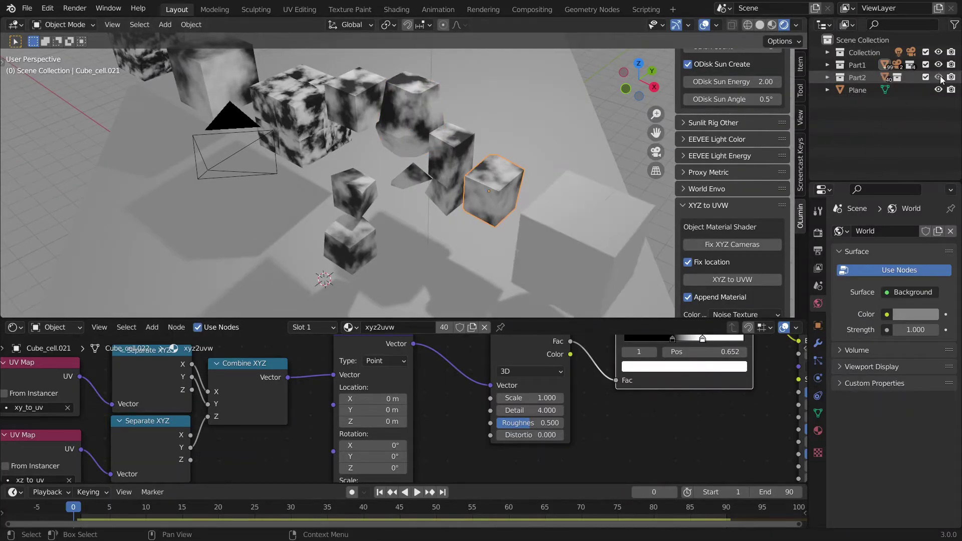
{"action": "left_click", "coordinate": [939, 65]}
{"action": "left_click", "coordinate": [939, 77]}
{"action": "left_click", "coordinate": [939, 90]}
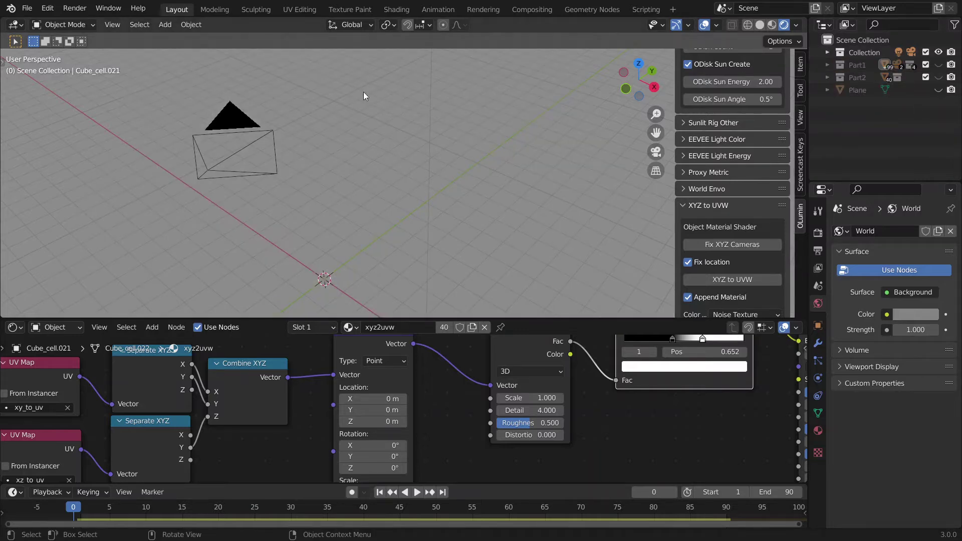
{"action": "left_click", "coordinate": [251, 118]}
{"action": "key", "text": "h"}
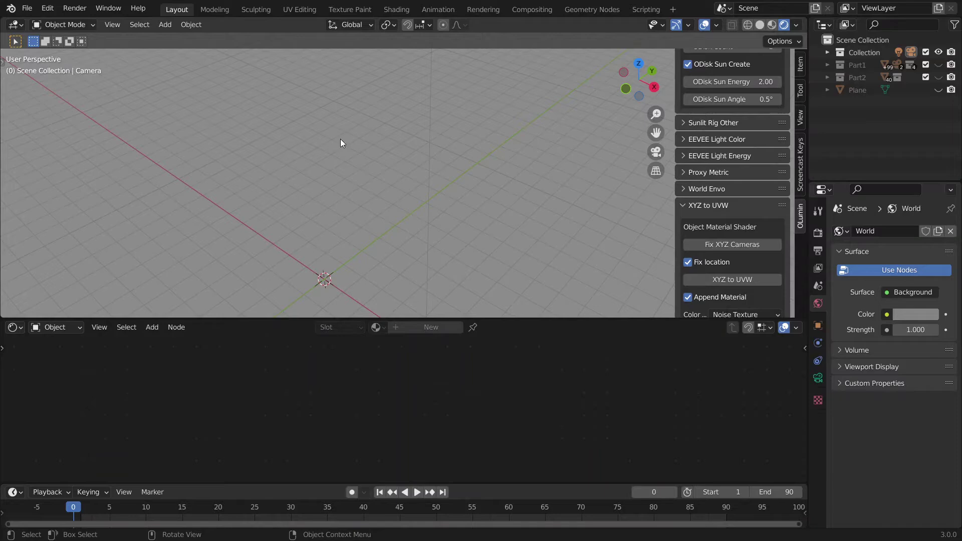
Step: Add a mesh cube at the world origin in a maximized viewport and frame it in view
{"action": "key", "text": "ctrl+space"}
{"action": "middle_click_drag", "start_coordinate": [341, 139], "coordinate": [281, 270]}
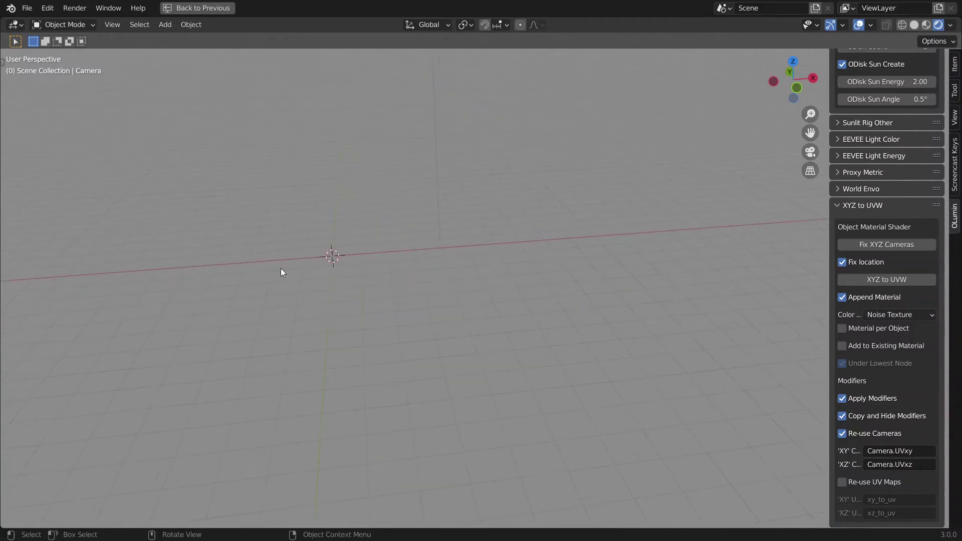
{"action": "left_click", "coordinate": [162, 27]}
{"action": "mouse_move", "coordinate": [188, 40]}
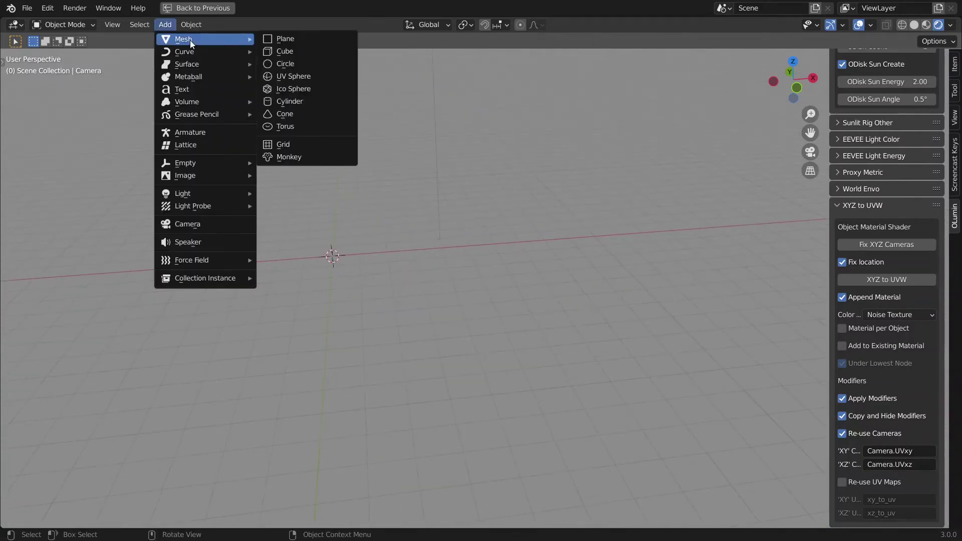
{"action": "left_click", "coordinate": [294, 51]}
{"action": "middle_click_drag", "start_coordinate": [335, 246], "coordinate": [405, 246], "text": "shift"}
{"action": "scroll", "coordinate": [406, 253], "scroll_direction": "up", "scroll_amount": 4}
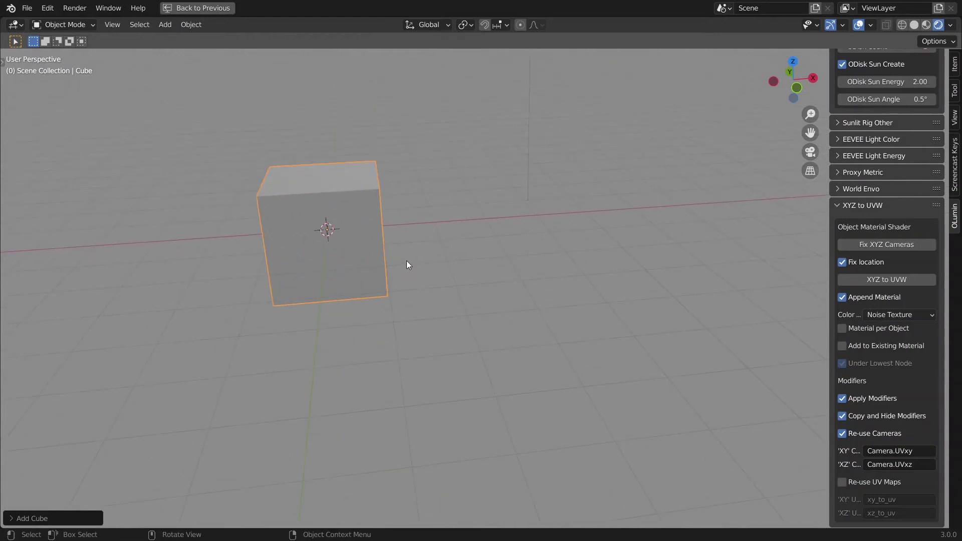
{"action": "key", "text": "KP_Decimal"}
{"action": "scroll", "coordinate": [398, 269], "scroll_direction": "down", "scroll_amount": 4}
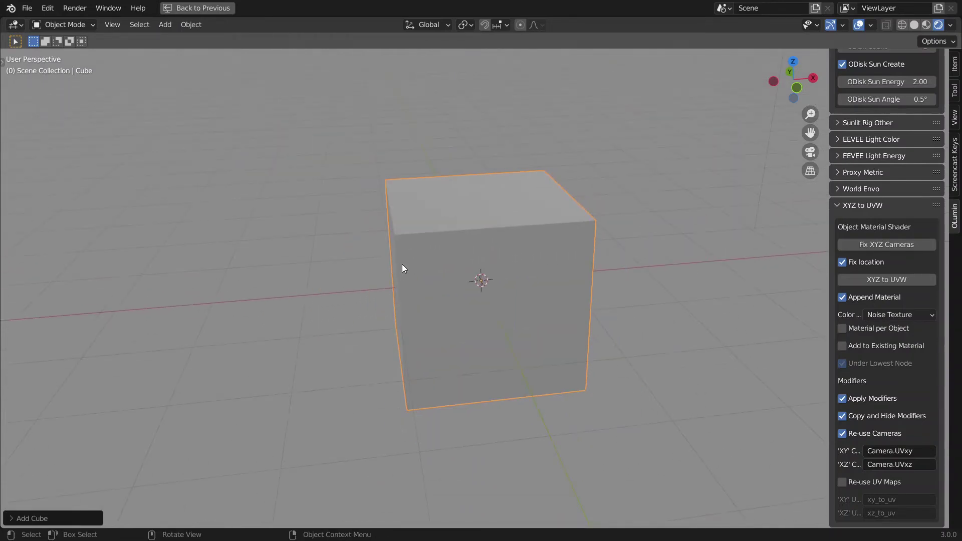
{"action": "scroll", "coordinate": [431, 252], "scroll_direction": "down", "scroll_amount": 2}
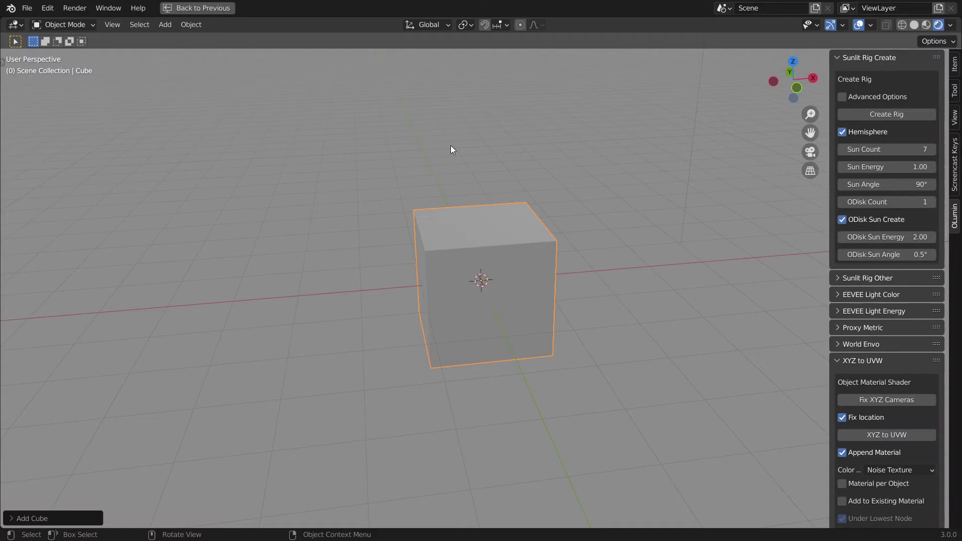
Step: Apply Cell Fracture to the cube with Own Particles as point source, source limit 100, noise 0 and recursion 0
{"action": "key", "text": "F3"}
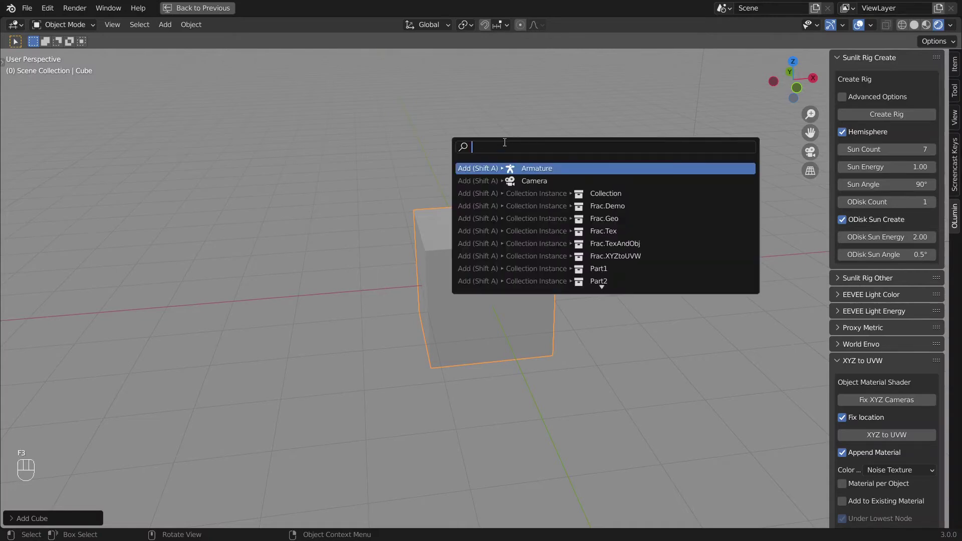
{"action": "type", "text": "cell frac"}
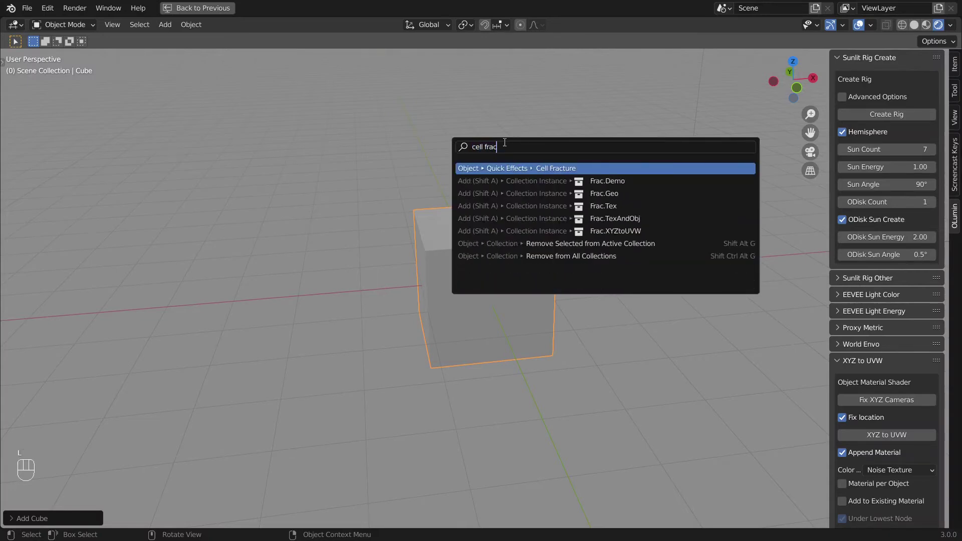
{"action": "left_click", "coordinate": [535, 168]}
{"action": "left_click_drag", "start_coordinate": [534, 172], "coordinate": [230, 73]}
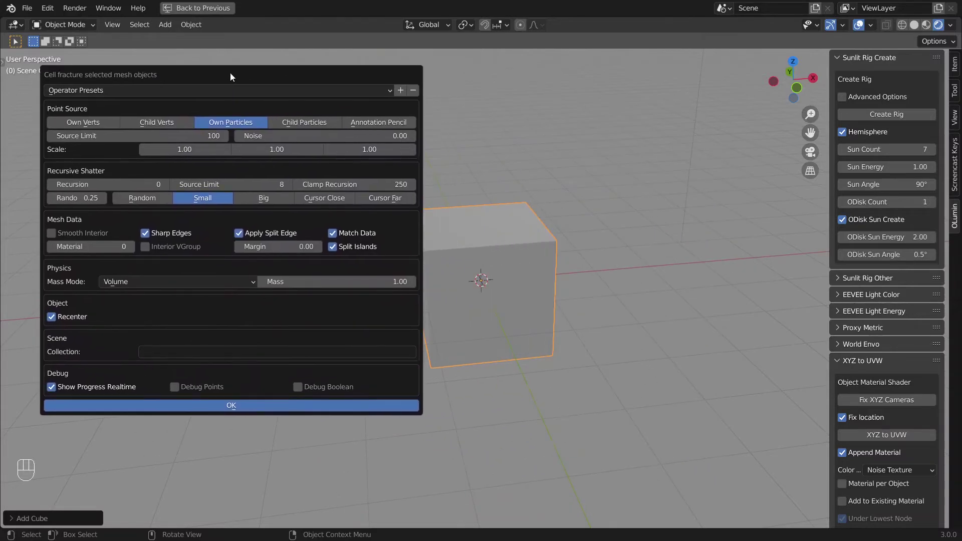
{"action": "left_click", "coordinate": [236, 405]}
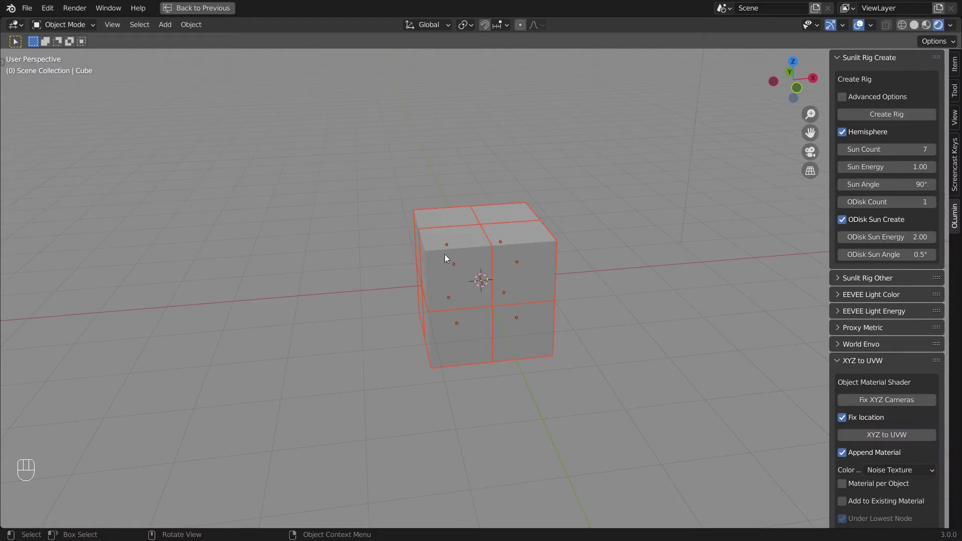
Step: Move one upper corner cell out of the fractured cube and delete the original unfractured cube
{"action": "left_click", "coordinate": [483, 251]}
{"action": "key", "text": "g"}
{"action": "left_click", "coordinate": [434, 242]}
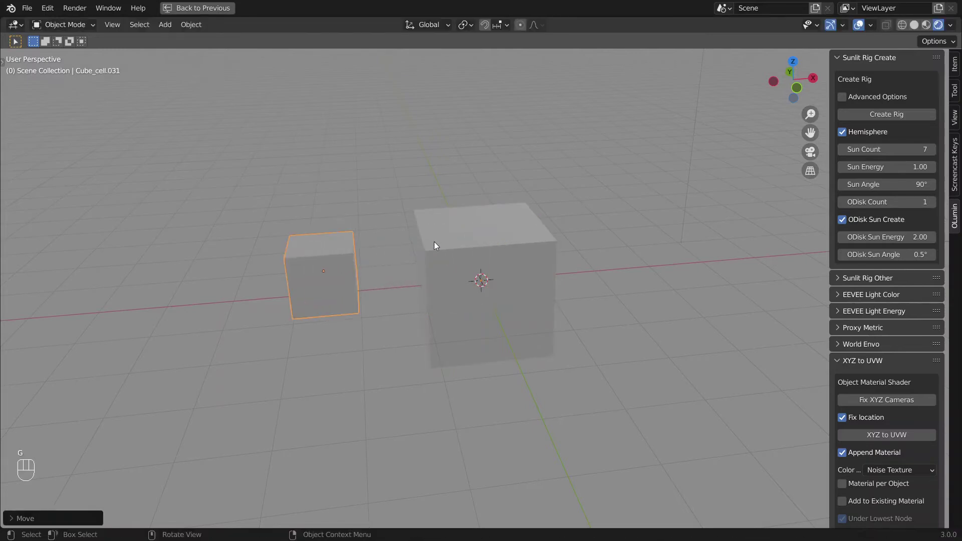
{"action": "left_click", "coordinate": [444, 229]}
{"action": "key", "text": "g"}
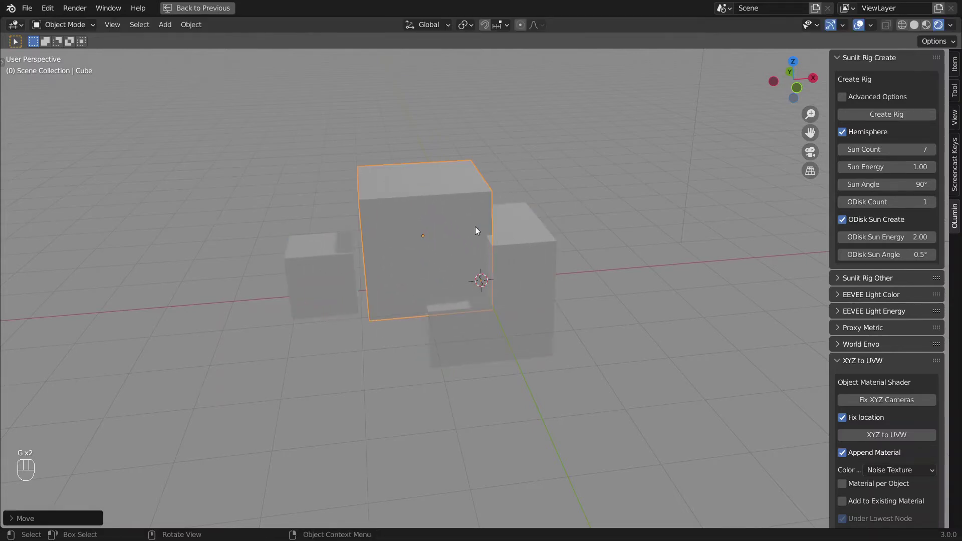
{"action": "key", "text": "Delete"}
Step: Move two more upper cells and one lower cell out of the fractured cube in different directions
{"action": "left_click", "coordinate": [470, 226]}
{"action": "key", "text": "g"}
{"action": "left_click", "coordinate": [383, 165]}
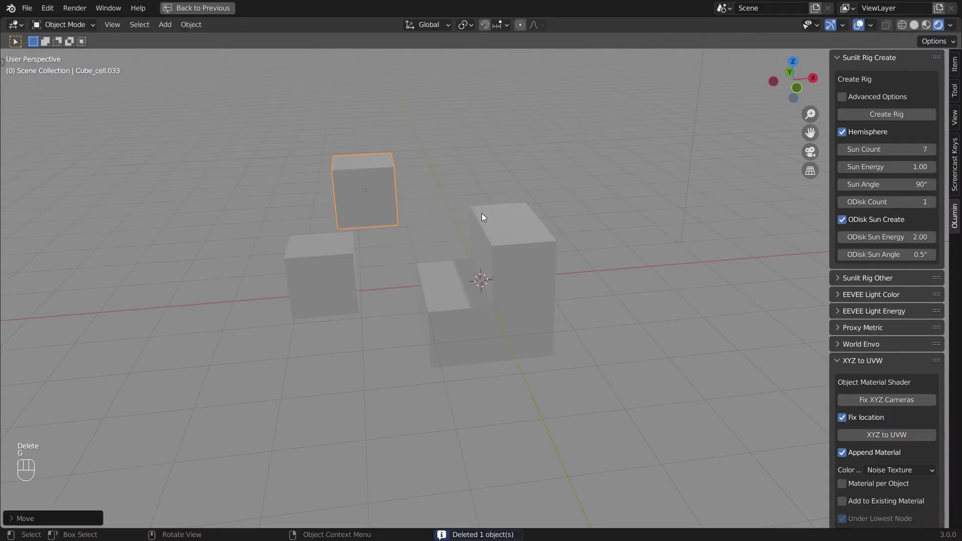
{"action": "left_click", "coordinate": [483, 212]}
{"action": "key", "text": "g"}
{"action": "left_click", "coordinate": [626, 306]}
{"action": "left_click", "coordinate": [444, 317]}
{"action": "key", "text": "g"}
{"action": "left_click", "coordinate": [278, 420]}
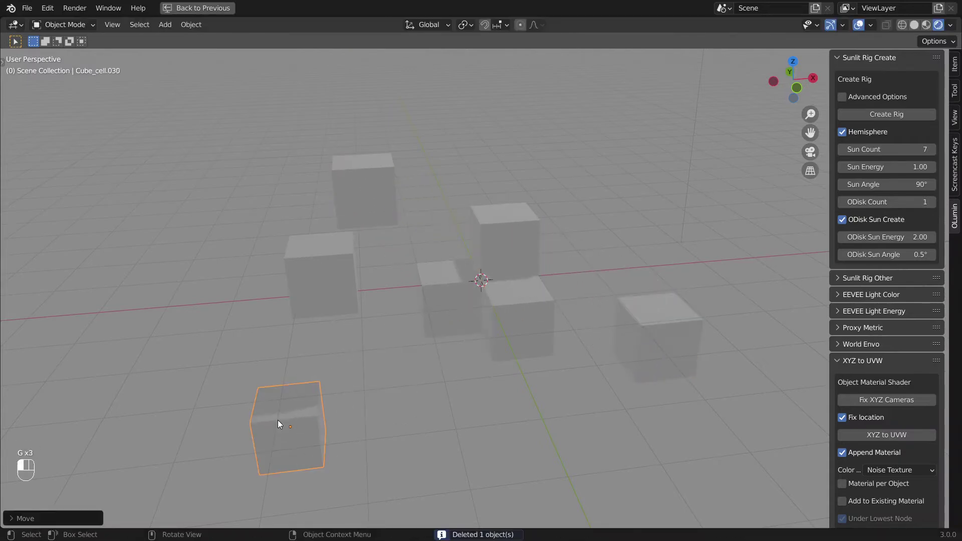
Step: Undo the cell moves, the deletion and the cell fracture back to the single intact cube
{"action": "middle_click_drag", "start_coordinate": [382, 284], "coordinate": [595, 293]}
{"action": "key", "text": "ctrl+z"}
{"action": "key", "text": "ctrl+z"}
{"action": "key", "text": "ctrl+z"}
{"action": "key", "text": "ctrl+z"}
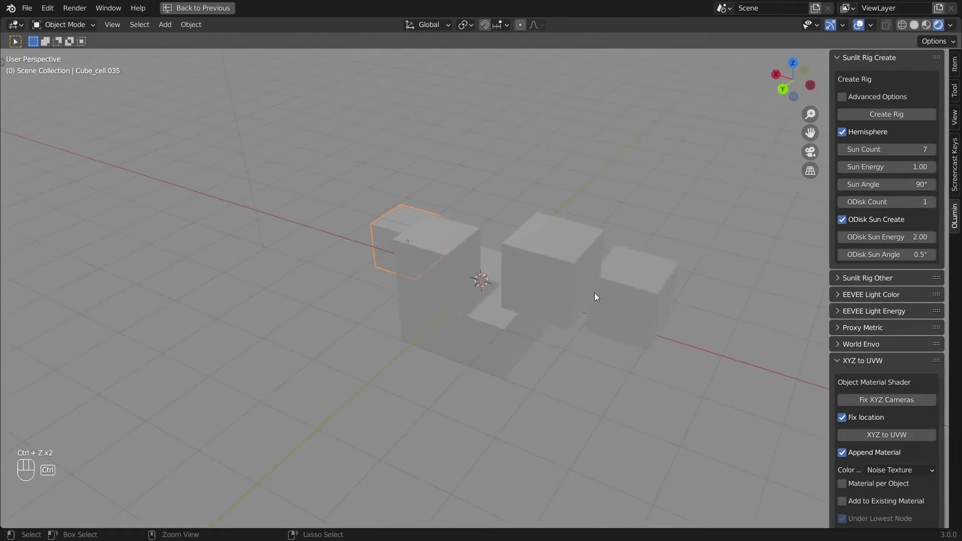
{"action": "key", "text": "ctrl+z"}
{"action": "key", "text": "ctrl+z"}
{"action": "key", "text": "ctrl+z"}
{"action": "key", "text": "ctrl+z"}
{"action": "key", "text": "ctrl+z"}
{"action": "key", "text": "ctrl+z"}
{"action": "key", "text": "ctrl+z"}
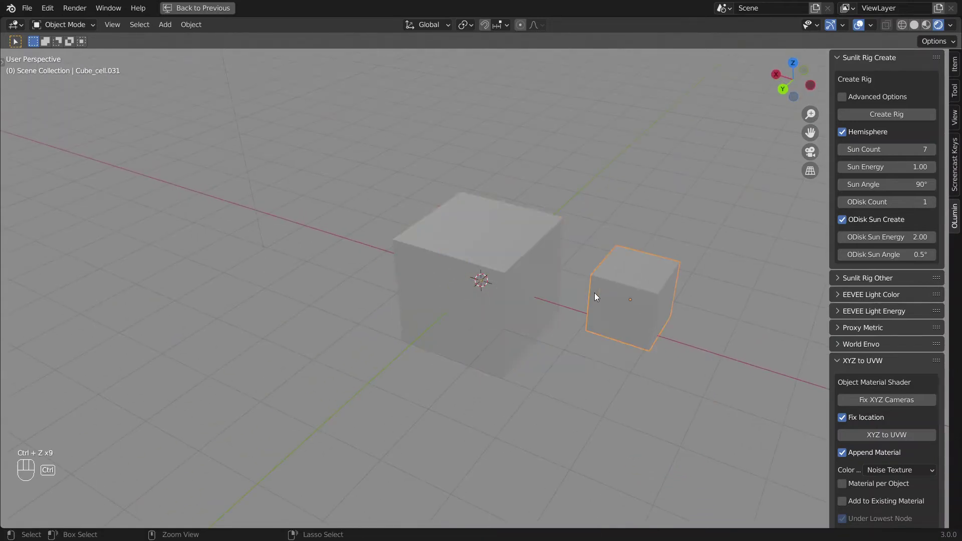
{"action": "key", "text": "ctrl+z"}
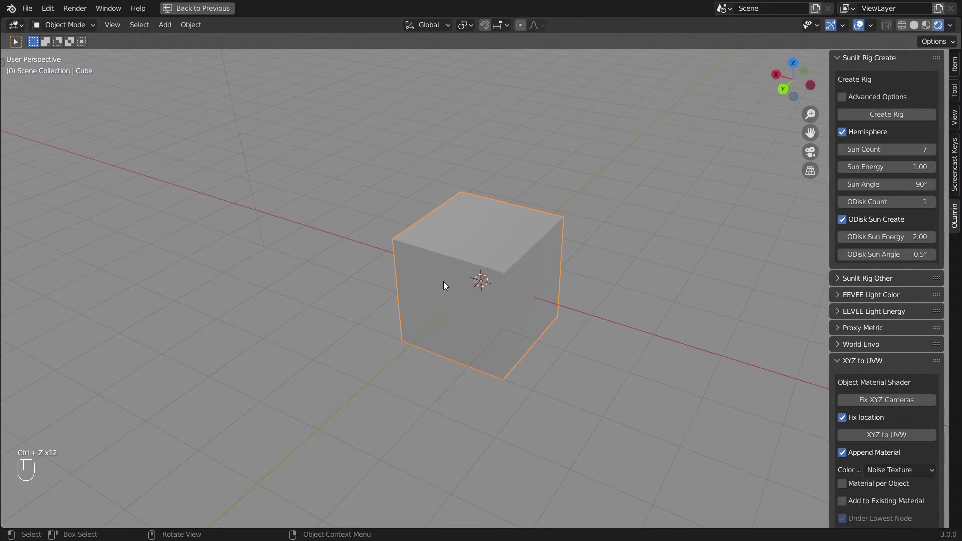
Step: Apply Cell Fracture to the cube with noise 0.5 and recursion 2, keeping Own Particles and source limit 100
{"action": "key", "text": "space"}
{"action": "key", "text": "Escape"}
{"action": "key", "text": "F3"}
{"action": "left_click", "coordinate": [466, 311]}
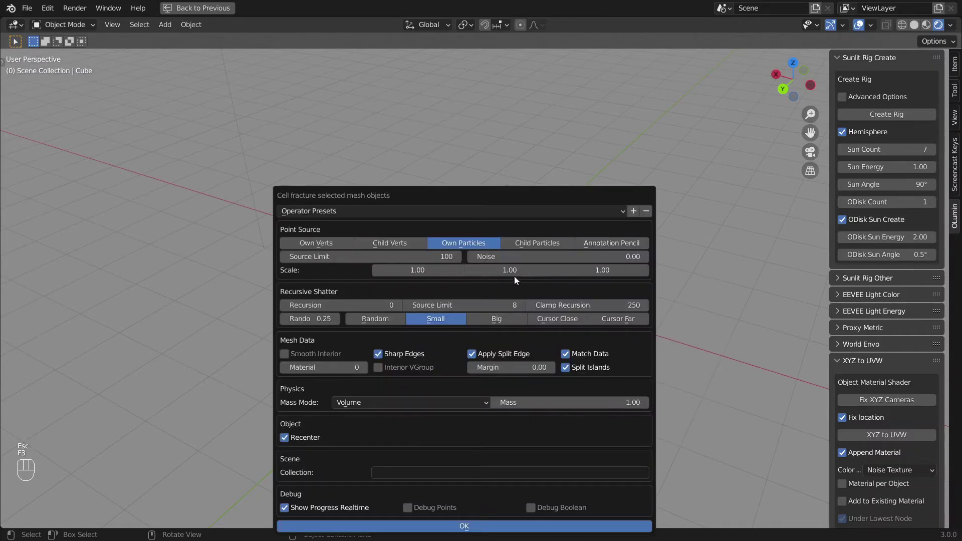
{"action": "left_click", "coordinate": [532, 257]}
{"action": "type", "text": ".5"}
{"action": "key", "text": "Return"}
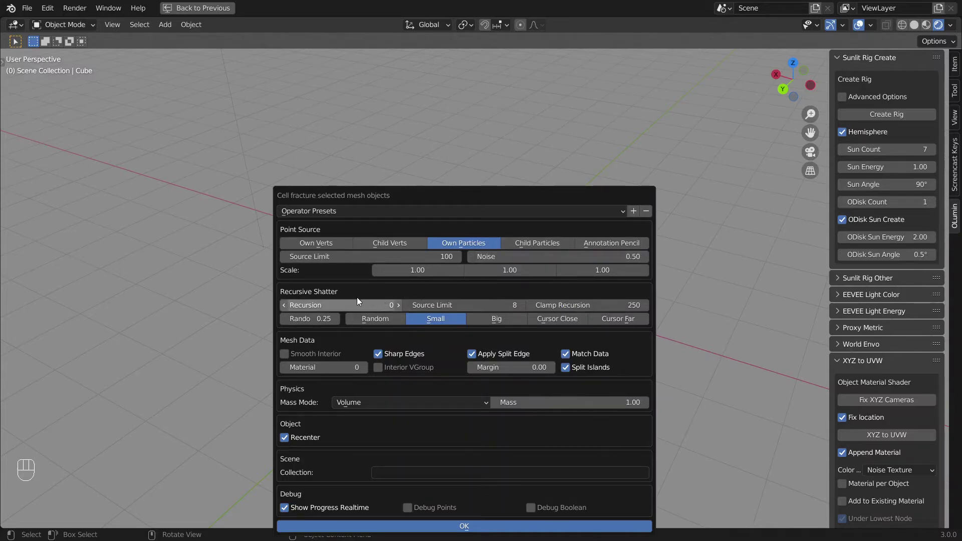
{"action": "left_click", "coordinate": [399, 305]}
{"action": "left_click", "coordinate": [399, 305]}
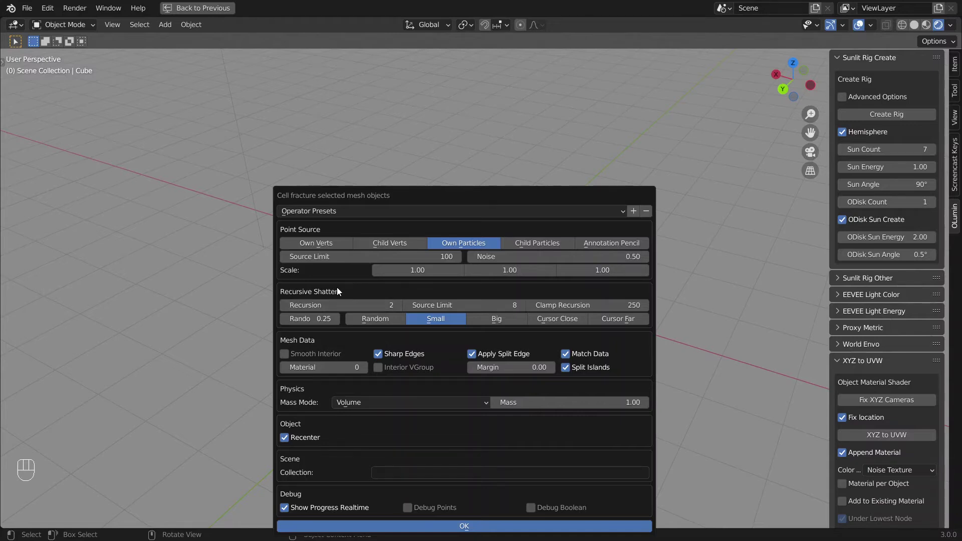
{"action": "left_click", "coordinate": [465, 526]}
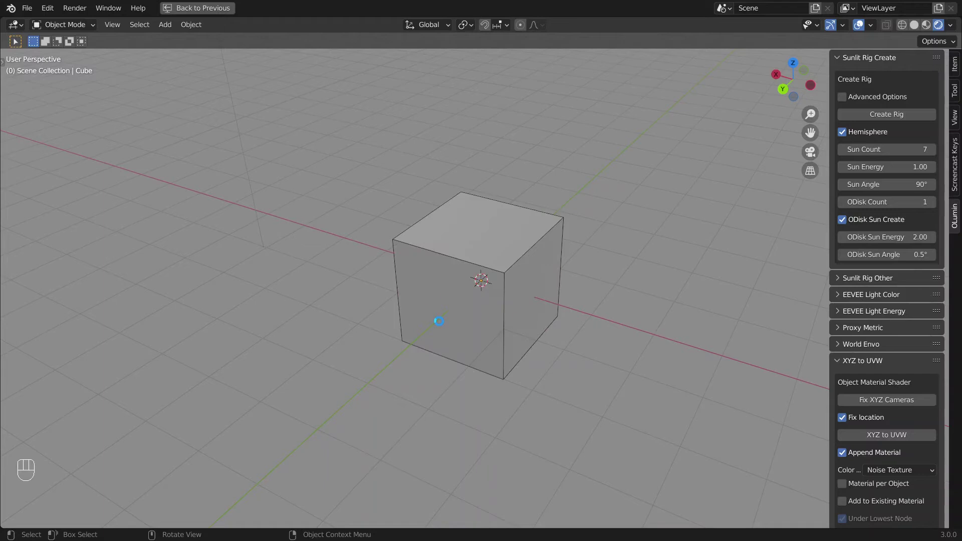
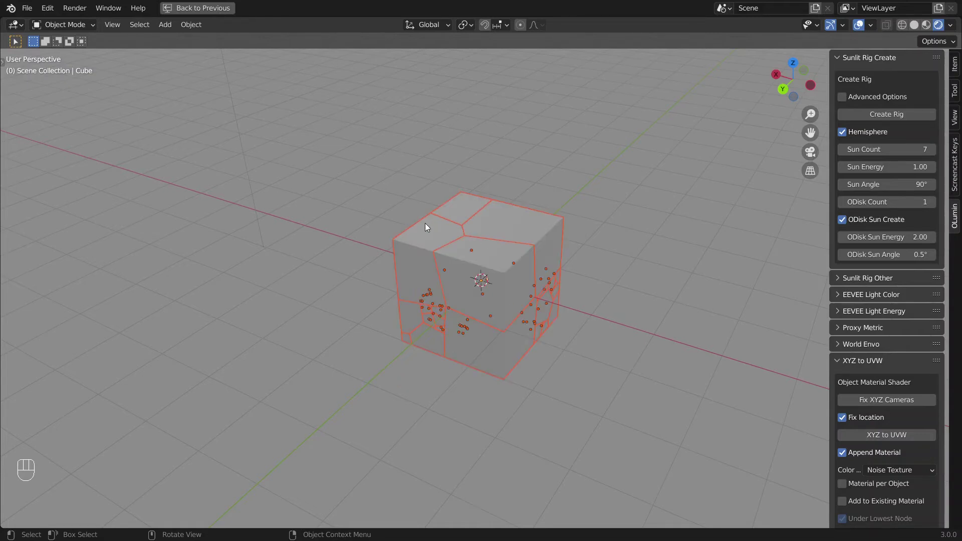
Step: Return to the full Layout workspace and delete the original unfractured Cube
{"action": "key", "text": "ctrl+space"}
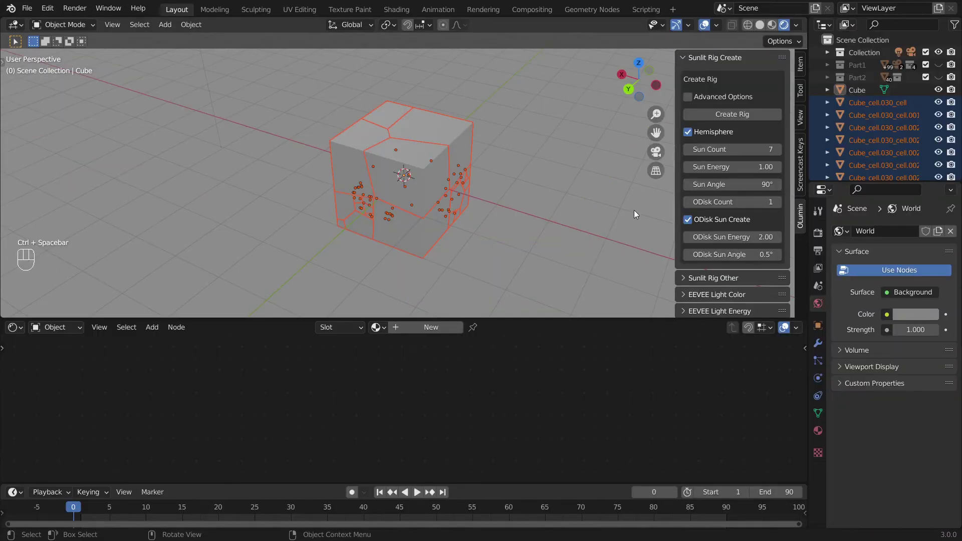
{"action": "left_click", "coordinate": [866, 89]}
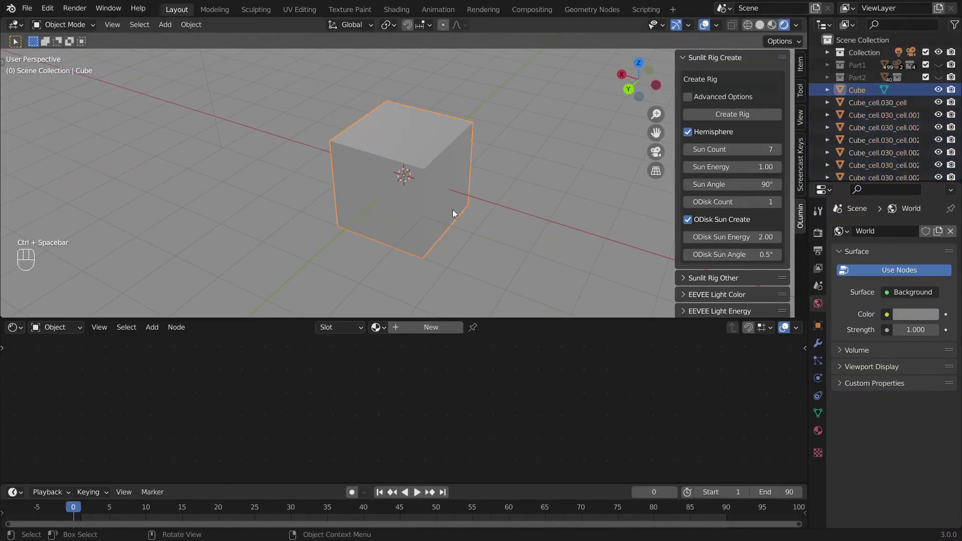
{"action": "key", "text": "Delete"}
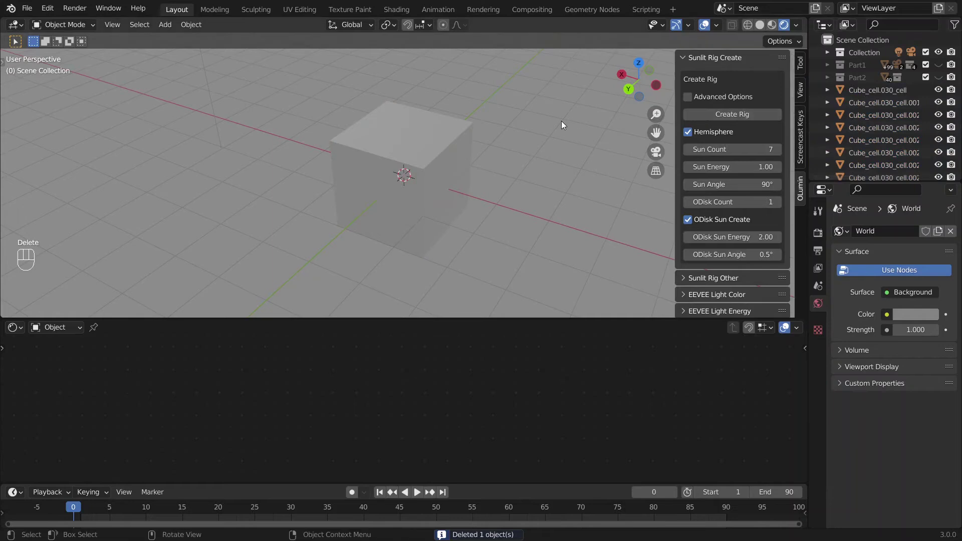
Step: Move all the fracture cells into a new collection named Frac, hiding the lights-and-camera Collection only while selecting them
{"action": "key", "text": "a"}
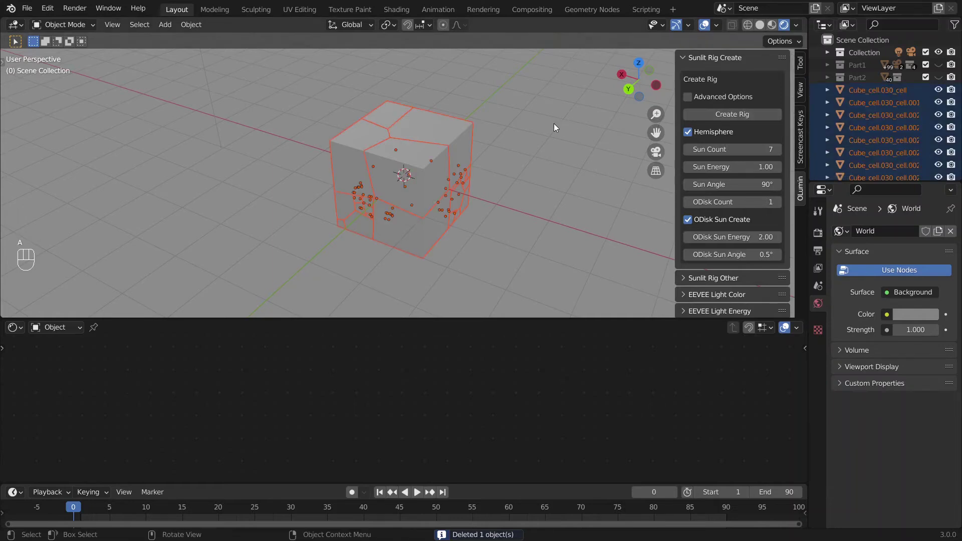
{"action": "scroll", "coordinate": [520, 137], "scroll_direction": "down", "scroll_amount": 4}
{"action": "scroll", "coordinate": [520, 136], "scroll_direction": "up", "scroll_amount": 3}
{"action": "key", "text": "a"}
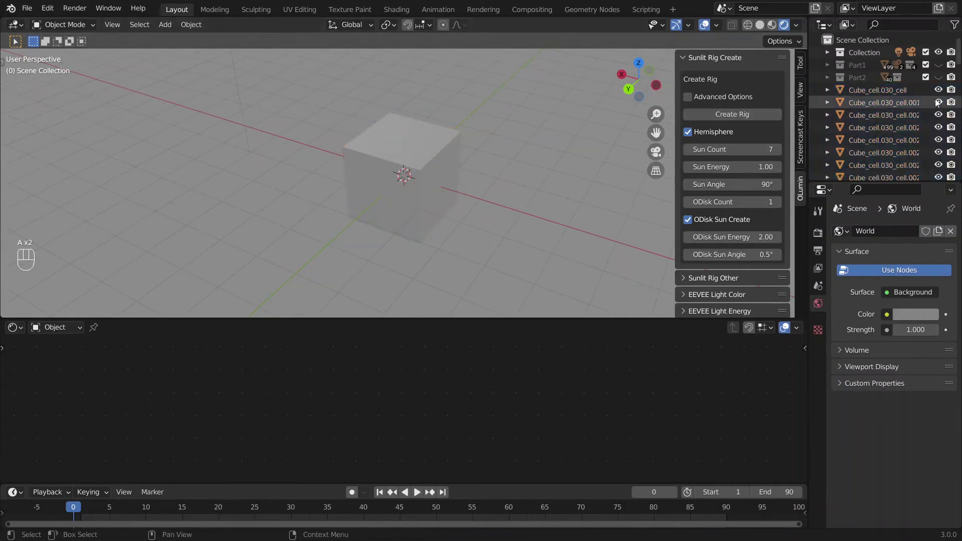
{"action": "left_click", "coordinate": [938, 53]}
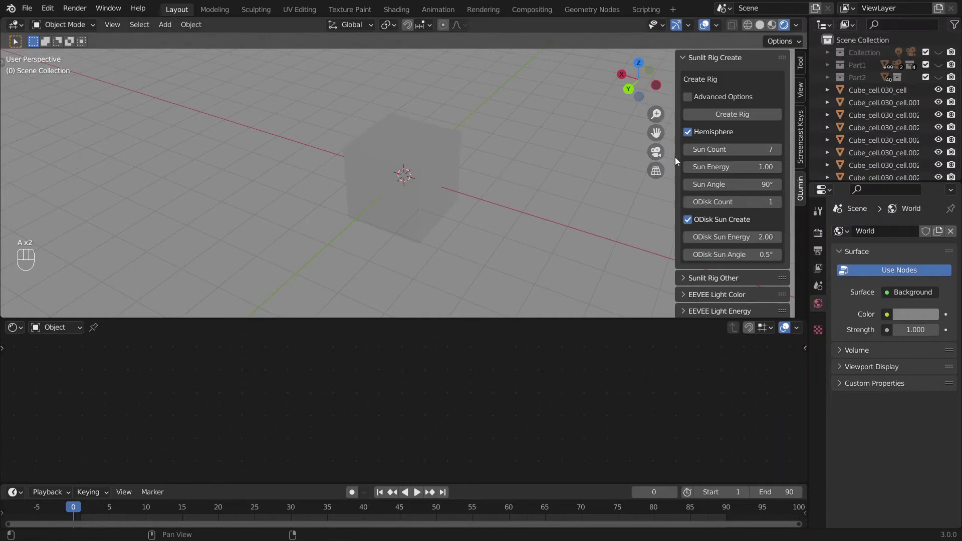
{"action": "key", "text": "a"}
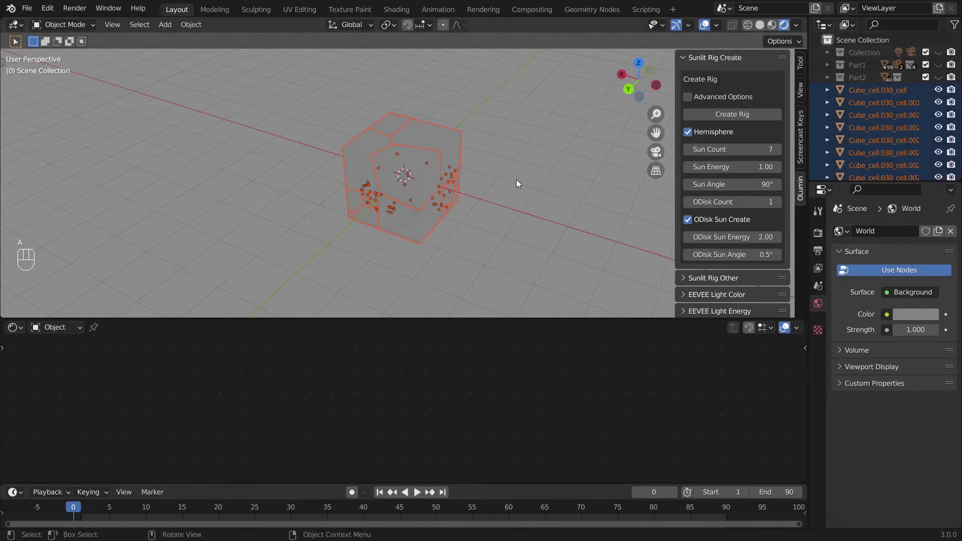
{"action": "key", "text": "m"}
{"action": "left_click", "coordinate": [517, 181]}
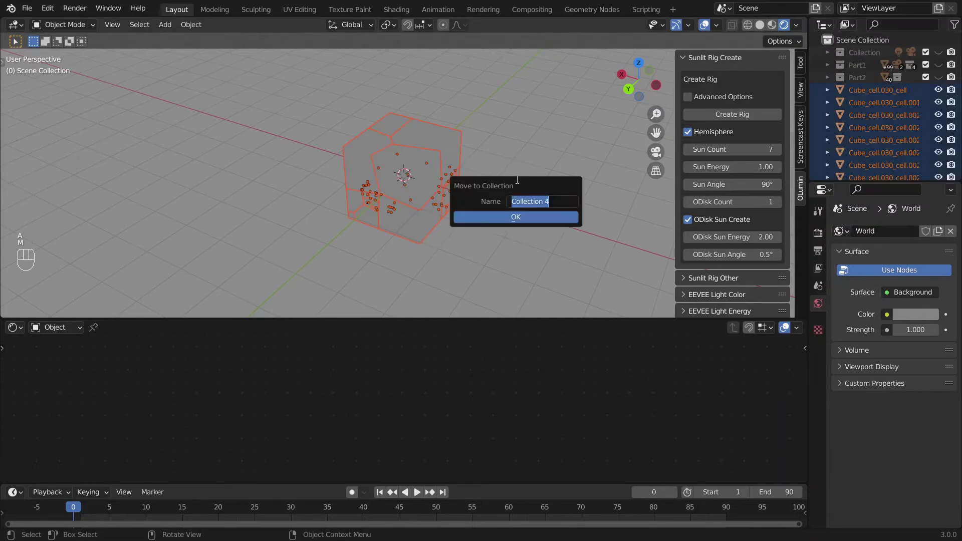
{"action": "type", "text": "Frac"}
{"action": "key", "text": "Return"}
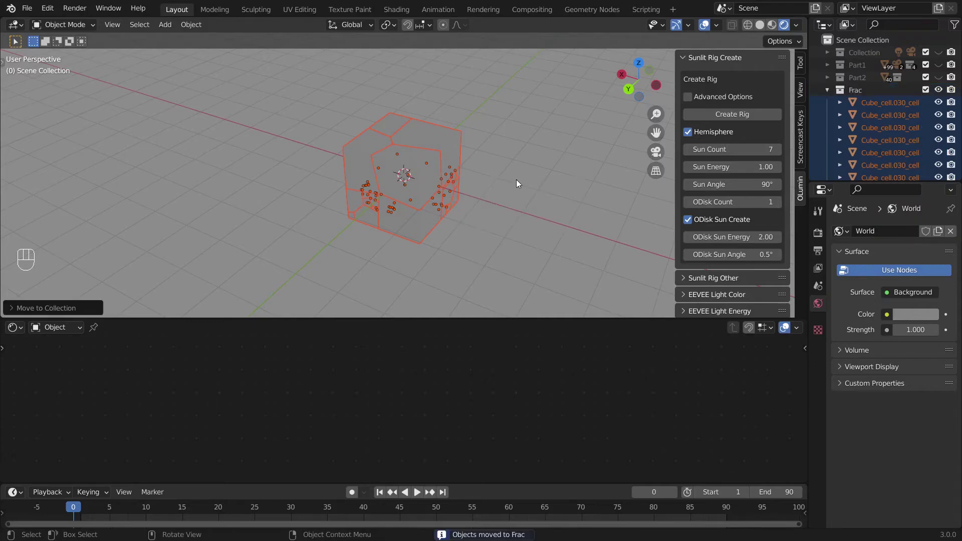
{"action": "left_click", "coordinate": [830, 88]}
{"action": "left_click", "coordinate": [938, 52]}
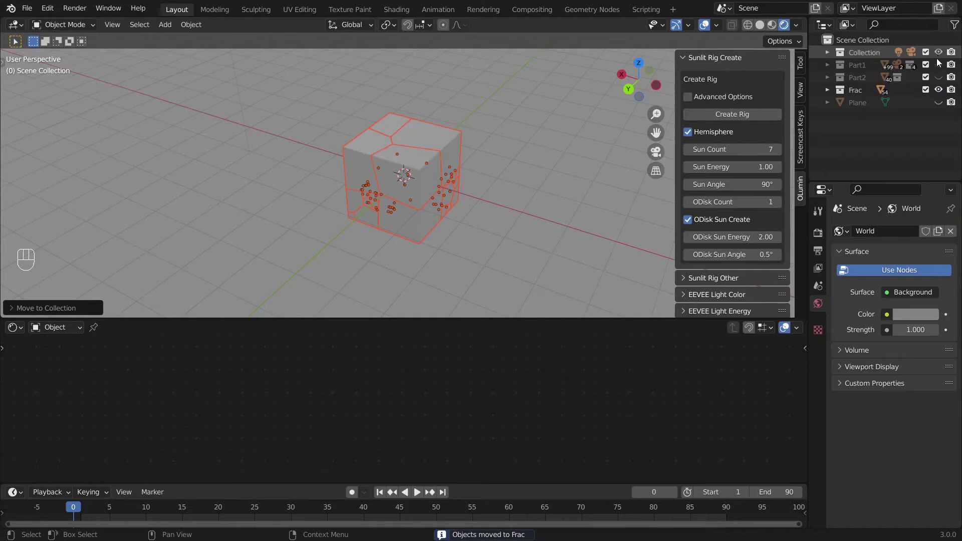
Step: Check the material slots of two upper cells of the fractured cube
{"action": "middle_click_drag", "start_coordinate": [417, 176], "coordinate": [480, 182]}
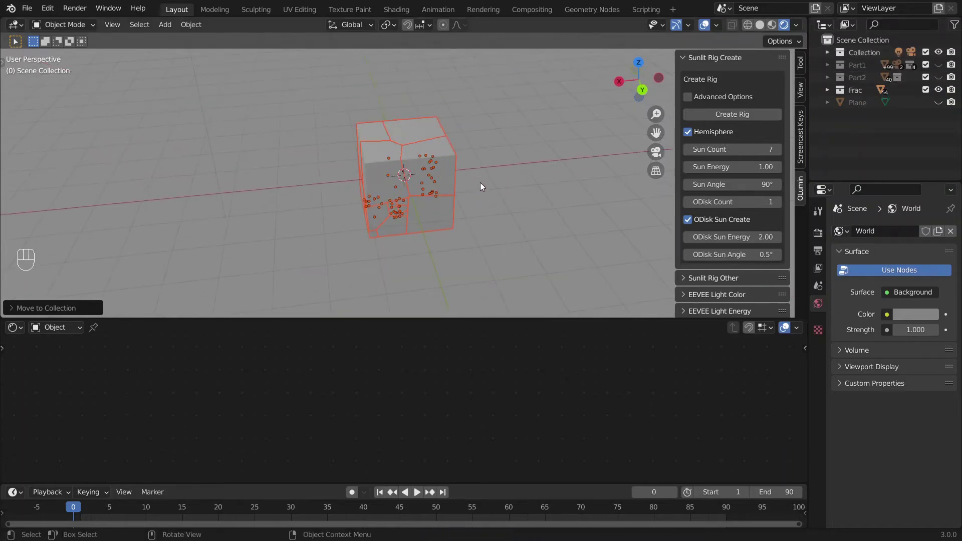
{"action": "left_click", "coordinate": [368, 150]}
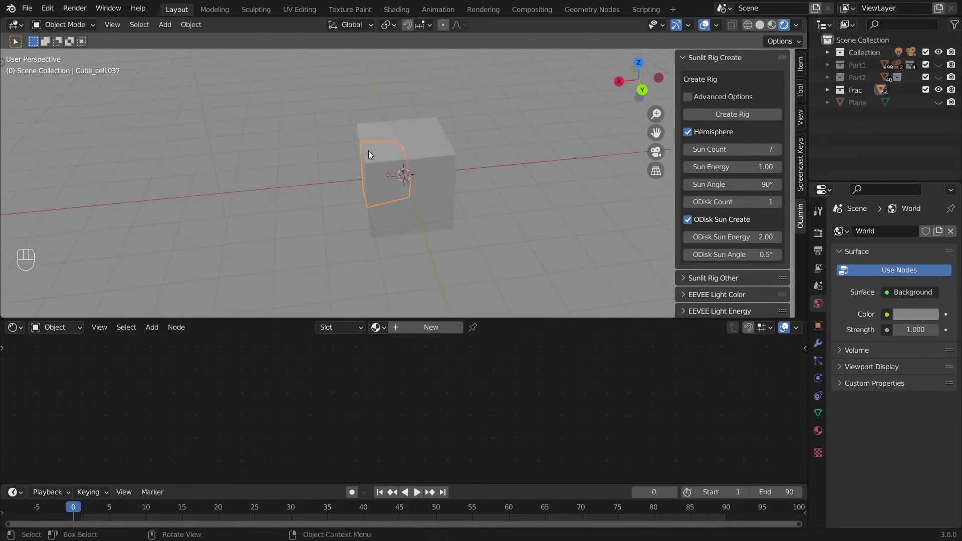
{"action": "left_click", "coordinate": [819, 432]}
{"action": "scroll", "coordinate": [482, 205], "scroll_direction": "up", "scroll_amount": 4}
{"action": "middle_click_drag", "start_coordinate": [528, 193], "coordinate": [477, 218]}
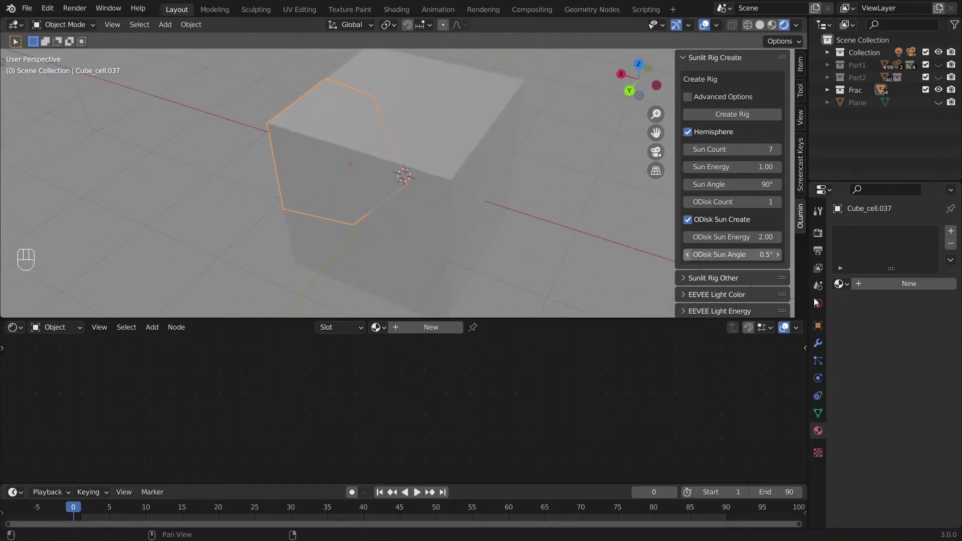
{"action": "left_click", "coordinate": [467, 178]}
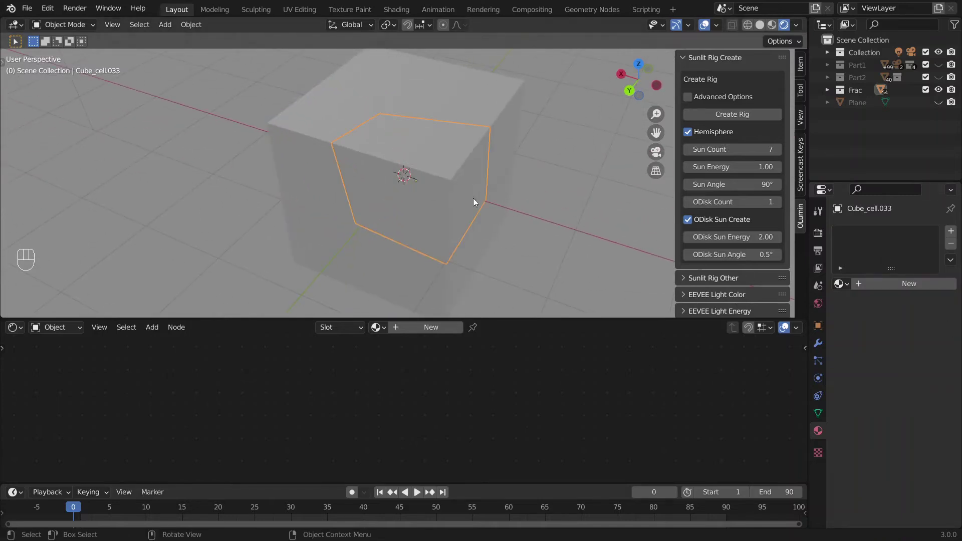
Step: Run XYZ to UVW on all the cells with Append Material enabled and Noise Texture as the colour source
{"action": "key", "text": "a"}
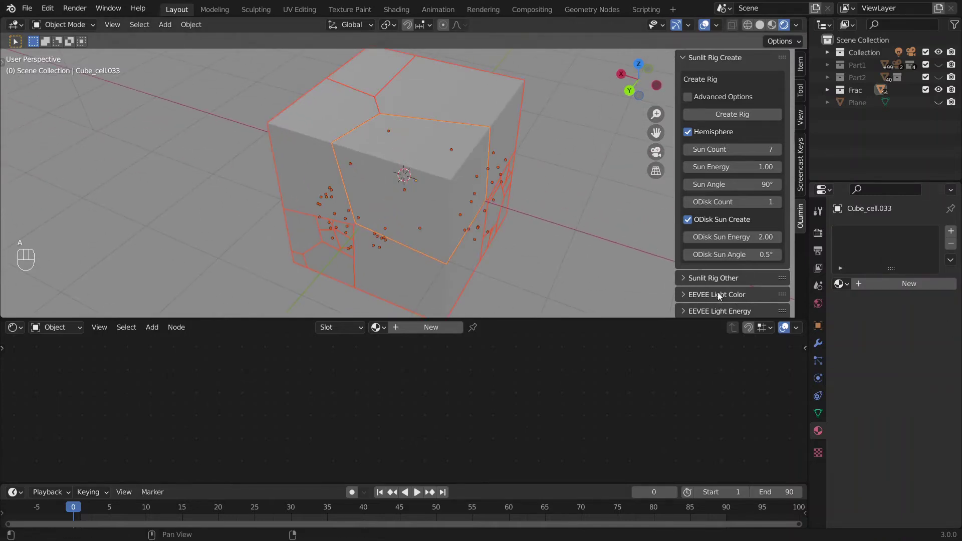
{"action": "left_click", "coordinate": [694, 58]}
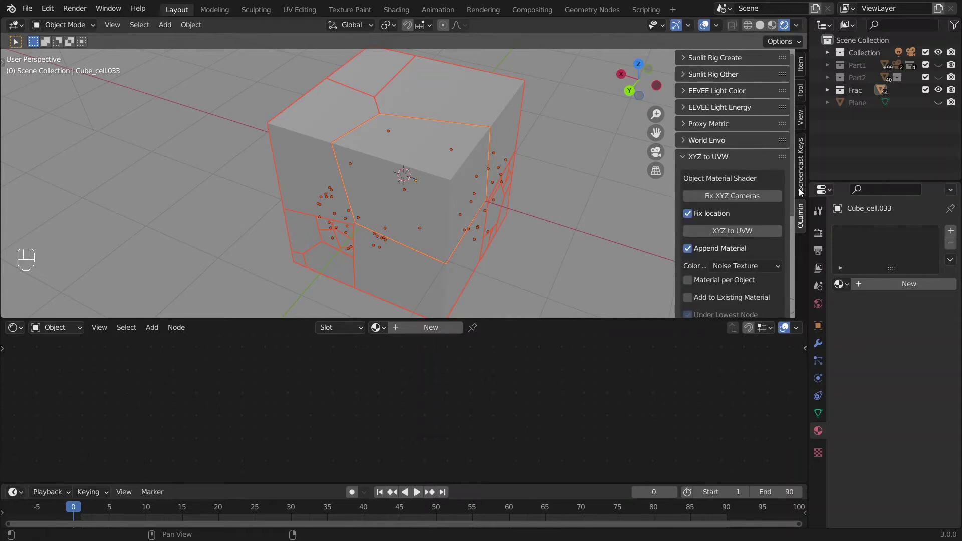
{"action": "left_click", "coordinate": [725, 155]}
{"action": "left_click", "coordinate": [726, 155]}
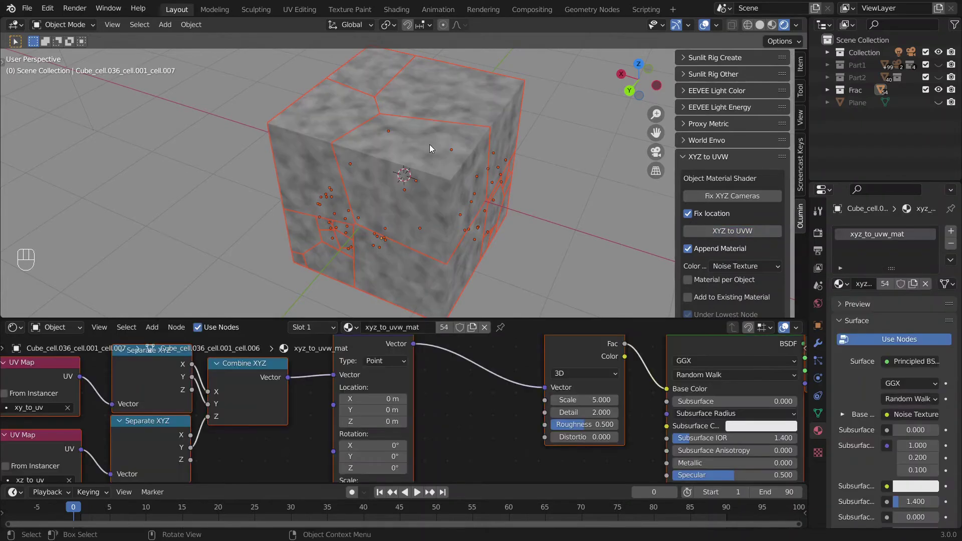
Step: Move two upper cells out of the textured cube in different directions to expose the inner noise texture
{"action": "middle_click_drag", "start_coordinate": [382, 176], "coordinate": [488, 172]}
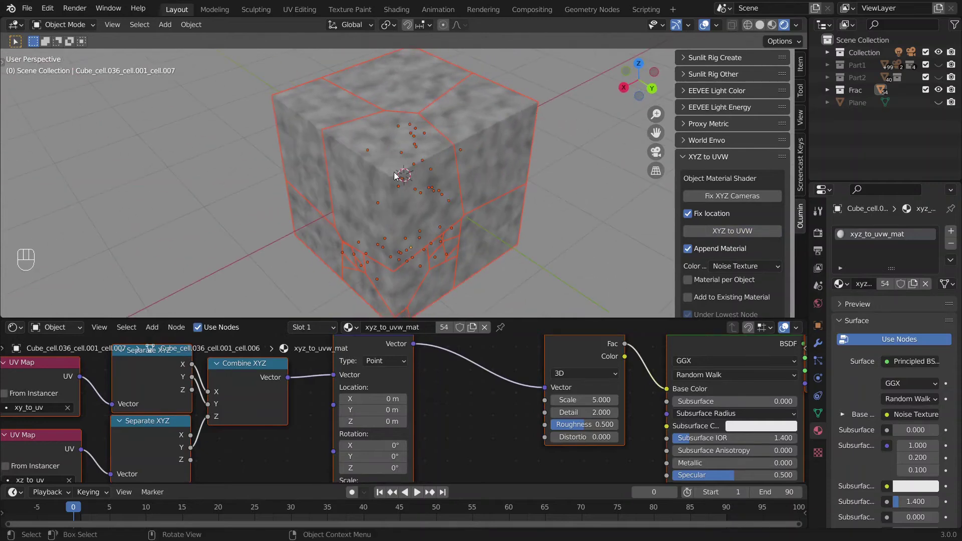
{"action": "left_click", "coordinate": [426, 167]}
{"action": "key", "text": "g"}
{"action": "left_click", "coordinate": [178, 195]}
{"action": "left_click", "coordinate": [284, 167]}
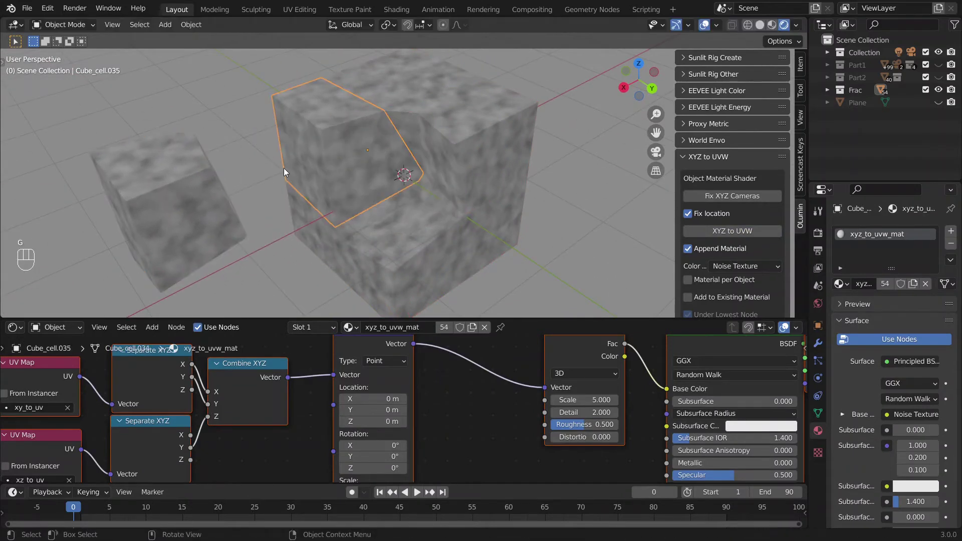
{"action": "key", "text": "g"}
{"action": "left_click", "coordinate": [210, 106]}
Step: Pull the other two upper cells and one lower cell away from the textured cube
{"action": "left_click", "coordinate": [506, 135]}
{"action": "key", "text": "g"}
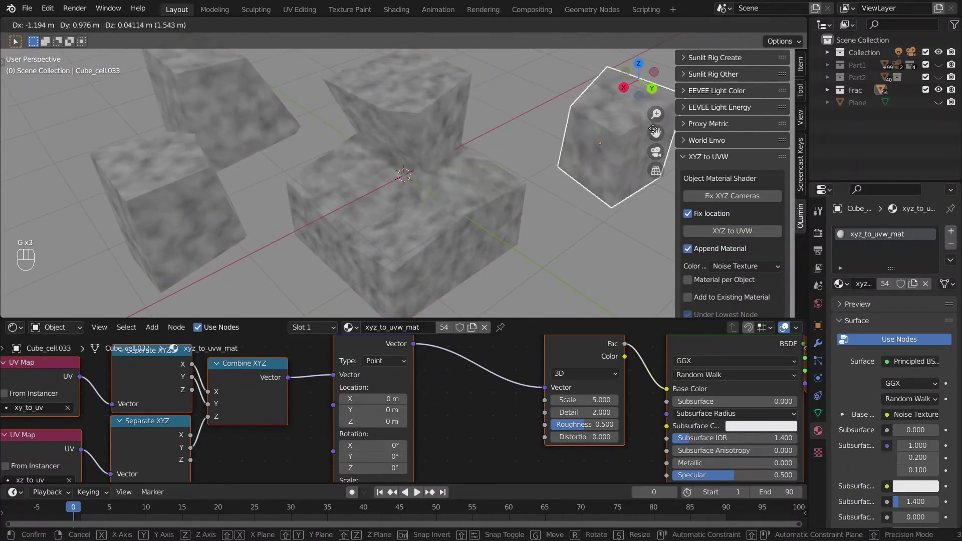
{"action": "left_click", "coordinate": [644, 129]}
{"action": "left_click", "coordinate": [491, 127]}
{"action": "key", "text": "g"}
{"action": "left_click", "coordinate": [401, 98]}
{"action": "left_click", "coordinate": [471, 206]}
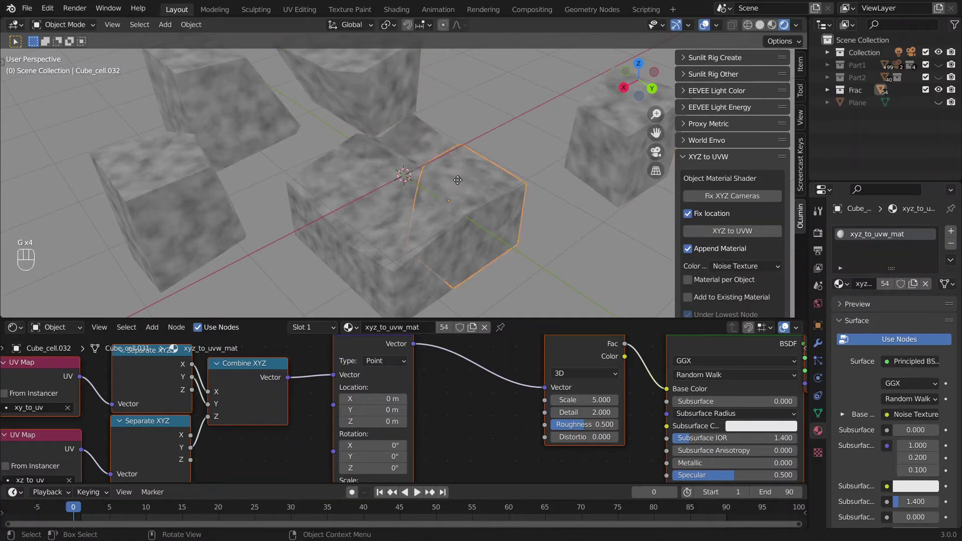
{"action": "key", "text": "g"}
{"action": "left_click", "coordinate": [494, 226]}
Step: Undo all the cell moves back to the assembled textured cube with every cell selected
{"action": "key", "text": "ctrl+z"}
{"action": "key", "text": "ctrl+z"}
{"action": "key", "text": "ctrl+z"}
{"action": "key", "text": "ctrl+z"}
{"action": "key", "text": "ctrl+z"}
{"action": "key", "text": "ctrl+z"}
{"action": "key", "text": "ctrl+z"}
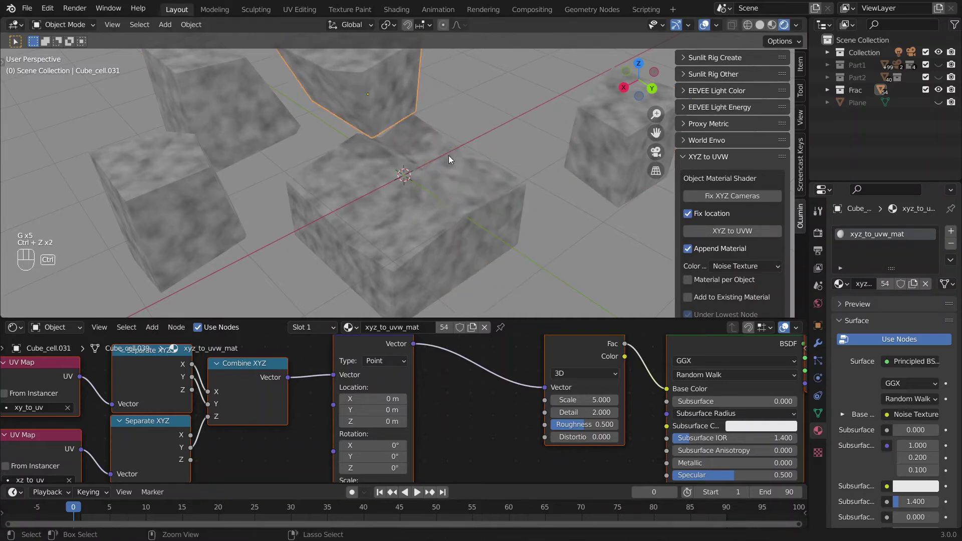
{"action": "key", "text": "ctrl+z"}
{"action": "key", "text": "ctrl+z"}
{"action": "key", "text": "ctrl+z"}
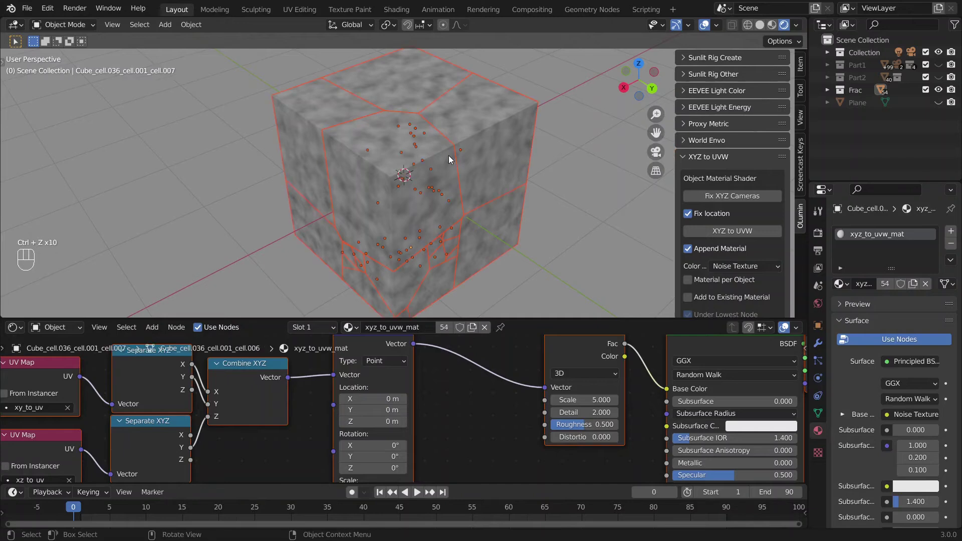
Step: Switch the viewport to wireframe shading and add active rigid bodies to all the selected cells
{"action": "key", "text": "z"}
{"action": "left_click", "coordinate": [395, 162]}
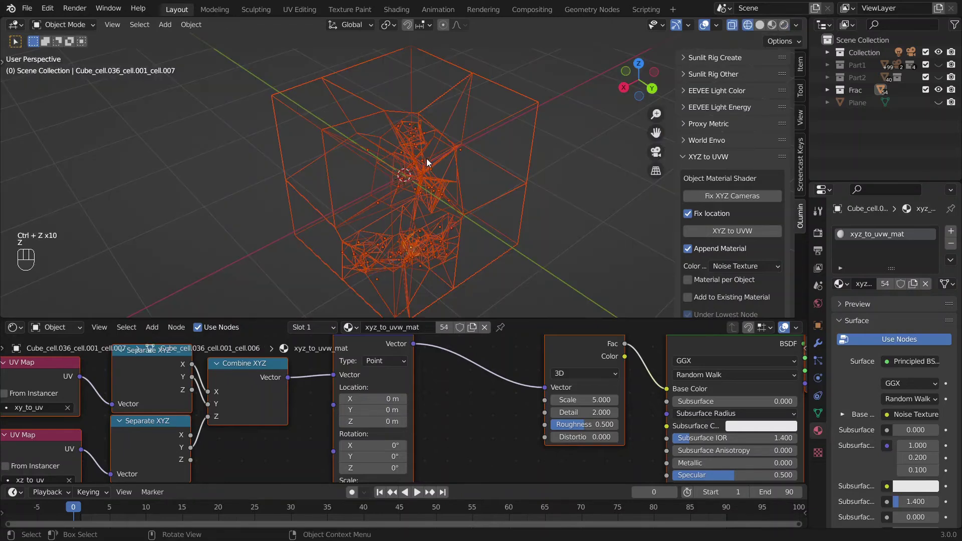
{"action": "key", "text": "F3"}
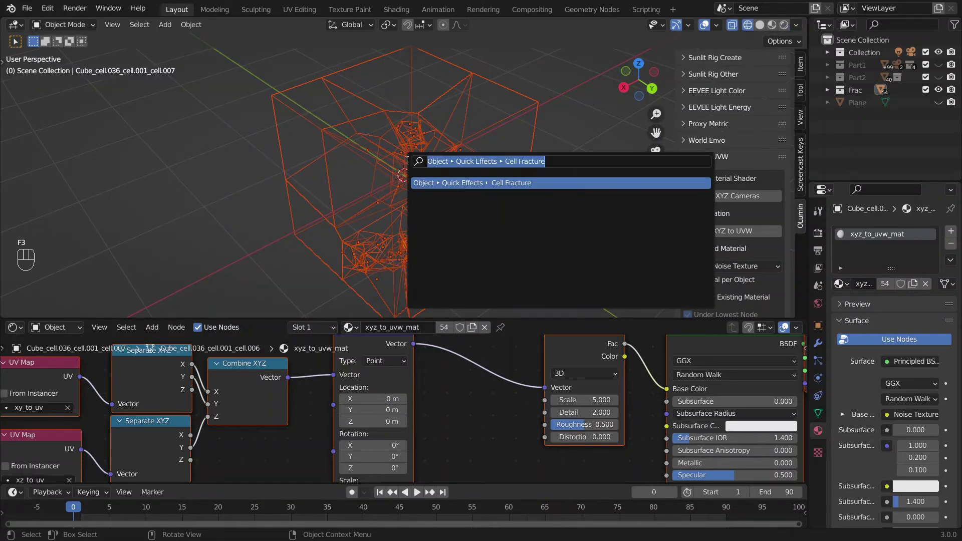
{"action": "type", "text": "rig"}
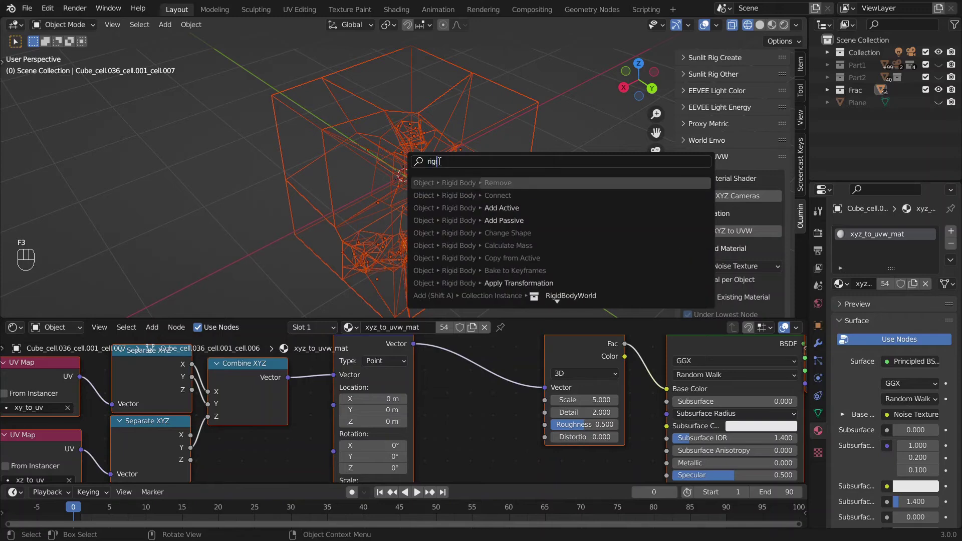
{"action": "key", "text": "BackSpace"}
{"action": "key", "text": "BackSpace"}
{"action": "key", "text": "BackSpace"}
{"action": "type", "text": "add r"}
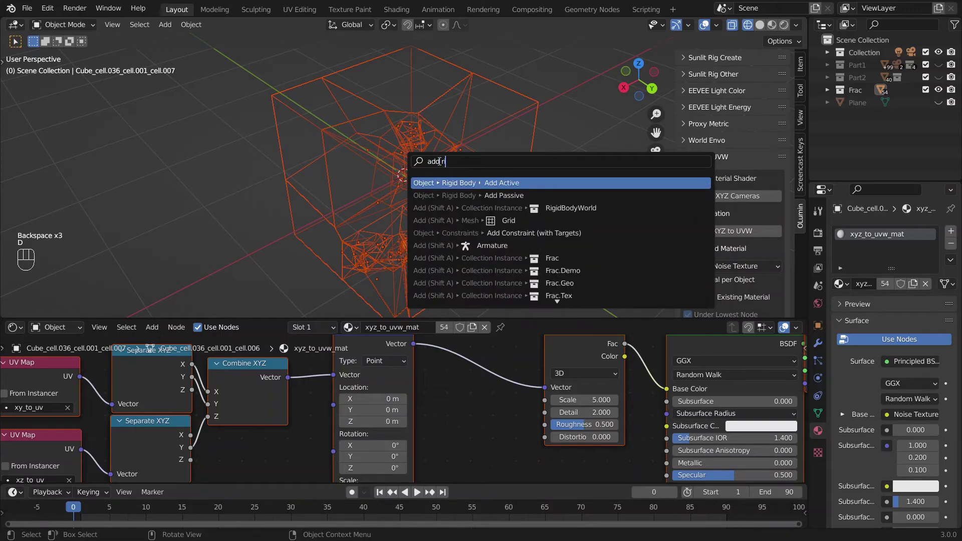
{"action": "type", "text": "igid"}
{"action": "left_click", "coordinate": [503, 184]}
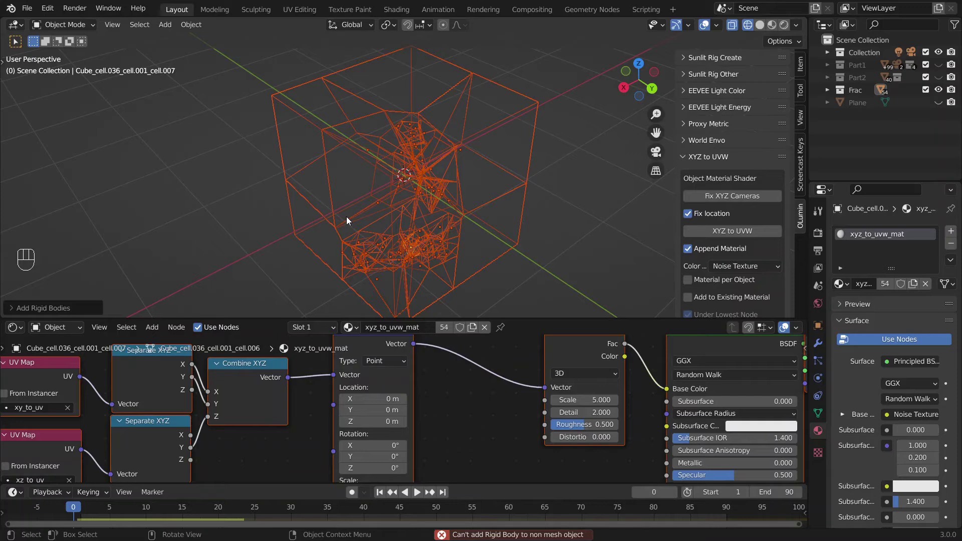
Step: Test-play the rigid body simulation briefly and unhide the Plane plus the Part1 and Part2 collections
{"action": "key", "text": "space"}
{"action": "key", "text": "Escape"}
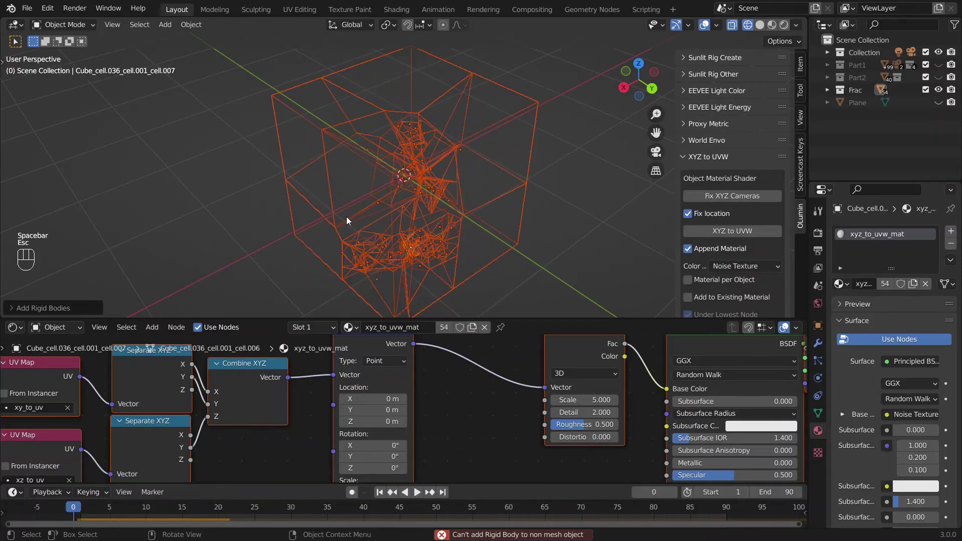
{"action": "middle_click_drag", "start_coordinate": [339, 218], "coordinate": [406, 197]}
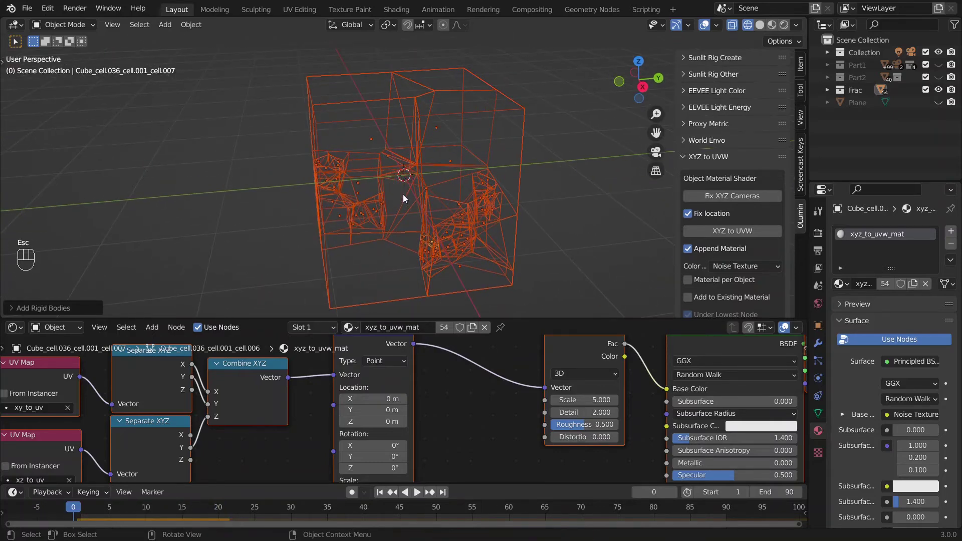
{"action": "left_click", "coordinate": [939, 102]}
{"action": "left_click_drag", "start_coordinate": [938, 78], "coordinate": [939, 65]}
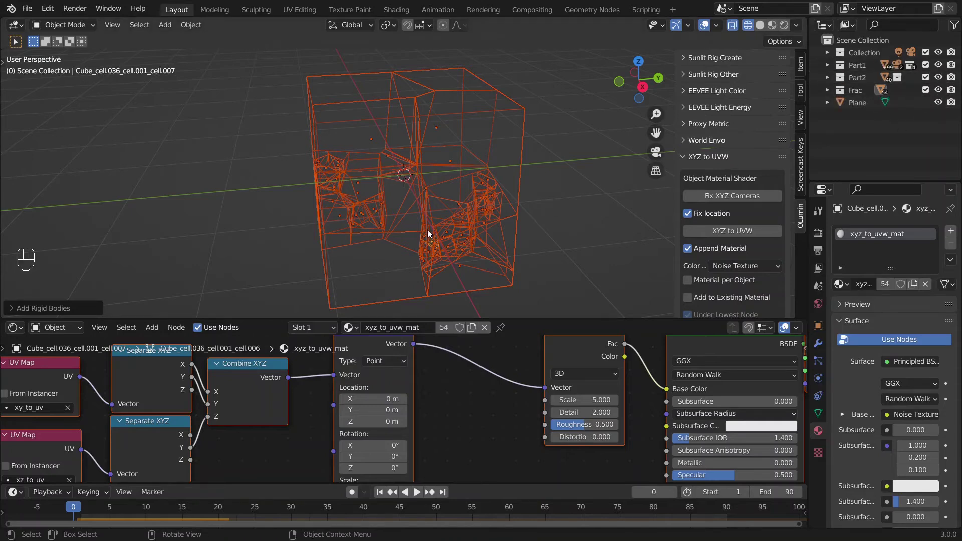
Step: Raise the selected cells along the Z axis and switch the viewport back to rendered shading
{"action": "scroll", "coordinate": [428, 220], "scroll_direction": "down", "scroll_amount": 4}
{"action": "middle_click_drag", "start_coordinate": [413, 208], "coordinate": [512, 206]}
{"action": "key", "text": "g"}
{"action": "key", "text": "z"}
{"action": "left_click", "coordinate": [501, 131]}
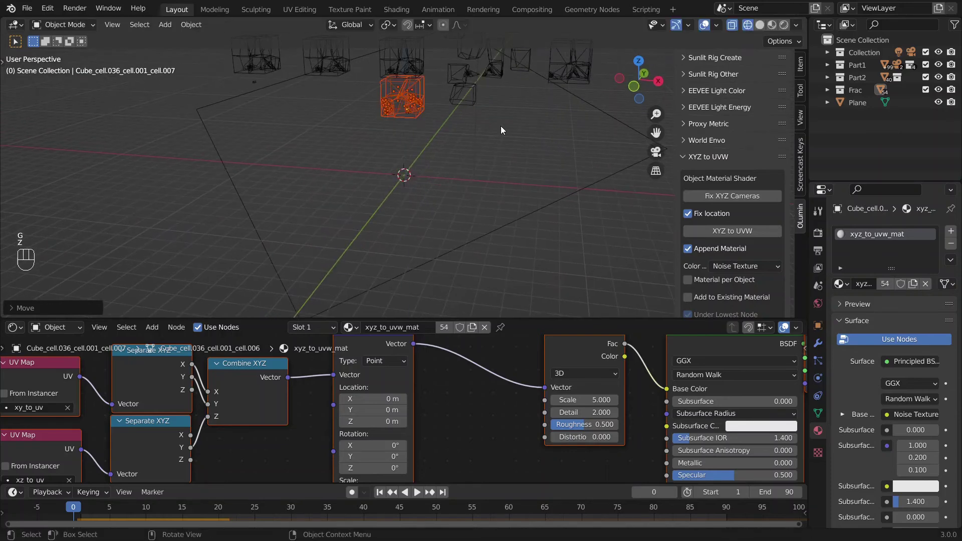
{"action": "middle_click_drag", "start_coordinate": [501, 125], "coordinate": [431, 168]}
{"action": "key", "text": "z"}
{"action": "left_click", "coordinate": [441, 104]}
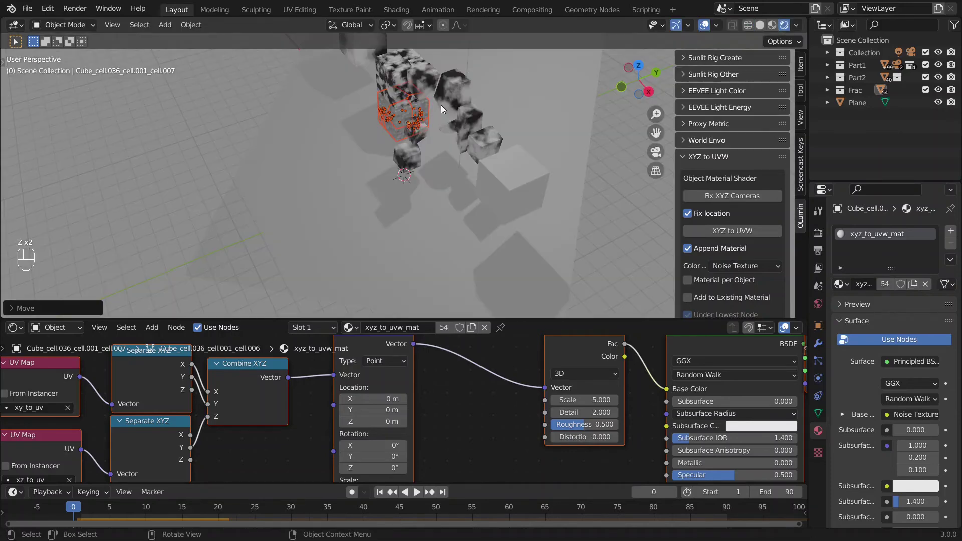
Step: Move the selected cells along Y to the front of the other fractured cubes and adjust their height along Z
{"action": "key", "text": "g"}
{"action": "key", "text": "y"}
{"action": "left_click", "coordinate": [325, 207]}
{"action": "middle_click_drag", "start_coordinate": [326, 207], "coordinate": [408, 187]}
{"action": "key", "text": "g"}
{"action": "key", "text": "z"}
{"action": "left_click", "coordinate": [405, 154]}
Step: Move the selected cells along the Z axis, and shift them along the Y axis relative to the other fractured cubes
{"action": "key", "text": "g"}
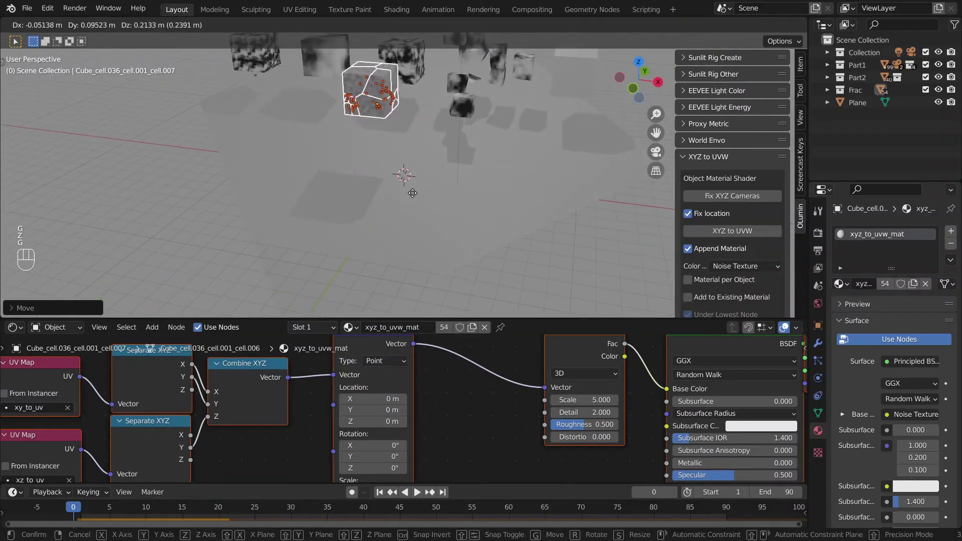
{"action": "key", "text": "z"}
{"action": "left_click", "coordinate": [431, 131]}
{"action": "key", "text": "g"}
{"action": "key", "text": "y"}
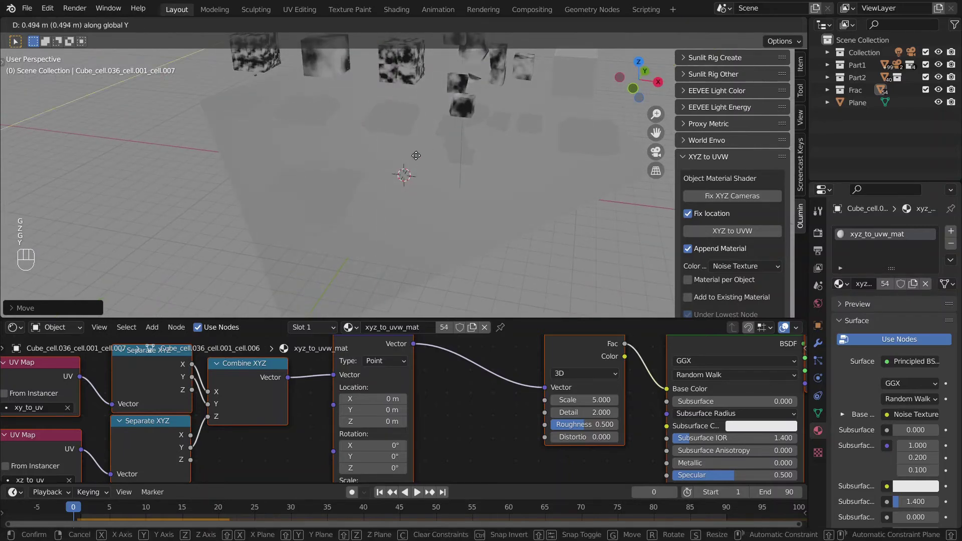
{"action": "left_click", "coordinate": [443, 125]}
{"action": "middle_click_drag", "start_coordinate": [443, 125], "coordinate": [380, 215]}
{"action": "key", "text": "g"}
{"action": "key", "text": "x"}
{"action": "right_click", "coordinate": [399, 227]}
Step: Adjust the height of the selected cells along the Z axis above the other fractured cubes
{"action": "key", "text": "g"}
{"action": "key", "text": "z"}
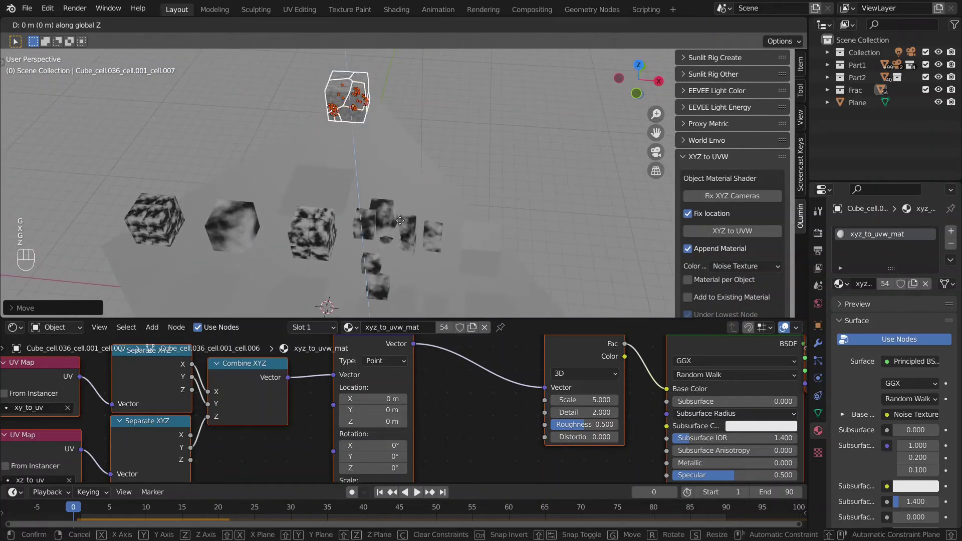
{"action": "left_click", "coordinate": [409, 110]}
{"action": "middle_click_drag", "start_coordinate": [398, 120], "coordinate": [365, 202]}
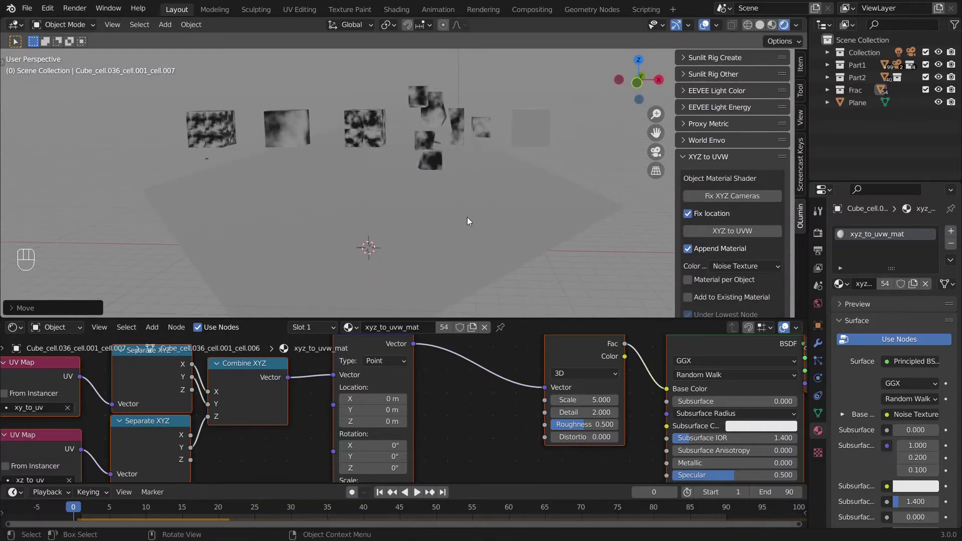
Step: Maximize the viewport, play the rigid body simulation with everything deselected, and pause it at frame 85
{"action": "scroll", "coordinate": [386, 230], "scroll_direction": "up", "scroll_amount": 5}
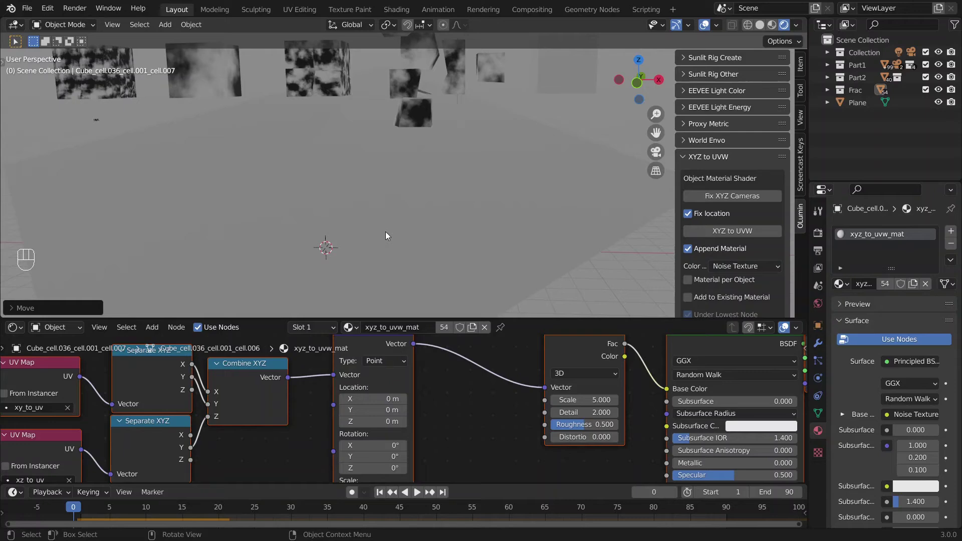
{"action": "key", "text": "ctrl+space"}
{"action": "key", "text": "space"}
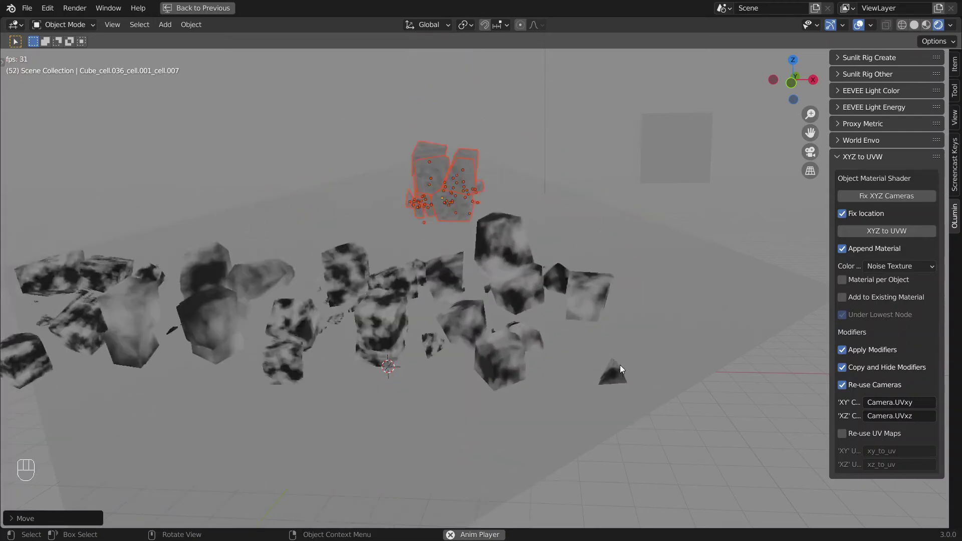
{"action": "key", "text": "a"}
{"action": "key", "text": "a"}
{"action": "key", "text": "space"}
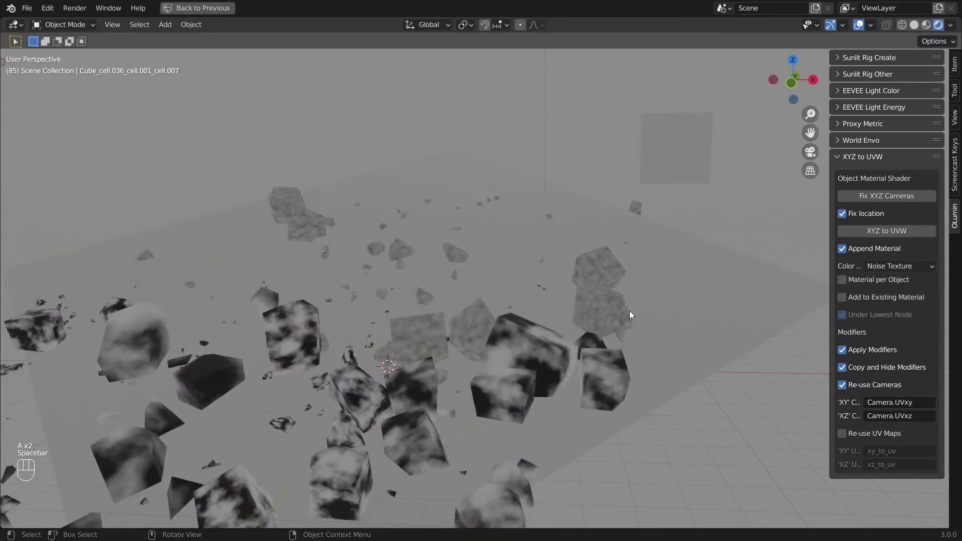
Step: Select one large flying fragment and step through the neighbouring frames to examine how its noise texture follows it
{"action": "middle_click_drag", "start_coordinate": [620, 314], "coordinate": [419, 310]}
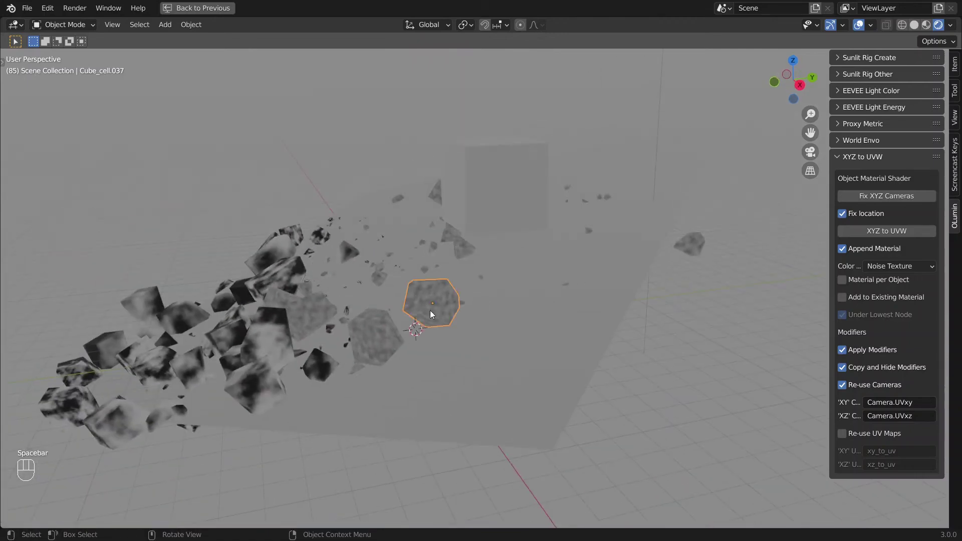
{"action": "middle_click_drag", "start_coordinate": [459, 351], "coordinate": [486, 286], "text": "shift"}
{"action": "scroll", "coordinate": [486, 290], "scroll_direction": "up", "scroll_amount": 5}
{"action": "middle_click_drag", "start_coordinate": [507, 244], "coordinate": [447, 290]}
{"action": "key", "text": "Left"}
{"action": "key", "text": "Left"}
{"action": "key", "text": "Left"}
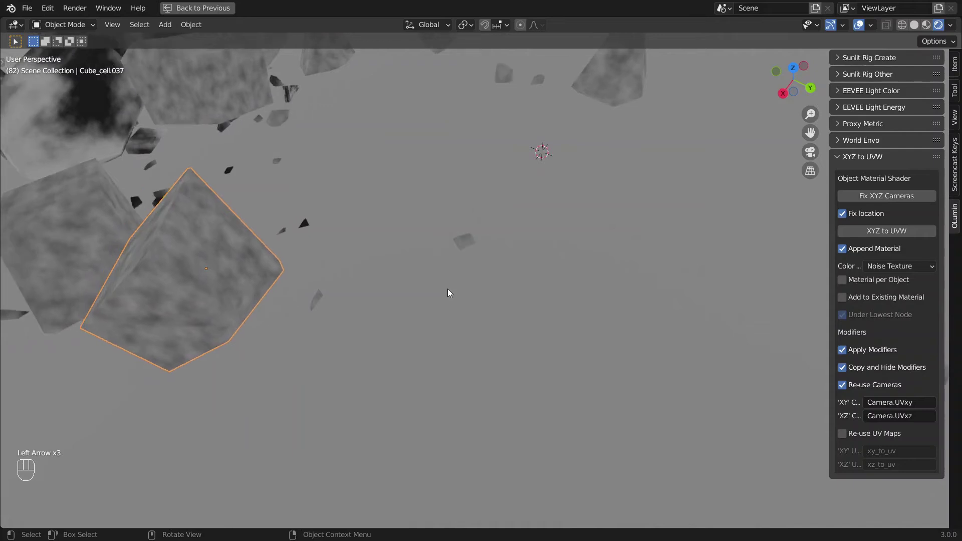
{"action": "key", "text": "Left"}
{"action": "key", "text": "Right"}
{"action": "key", "text": "Right"}
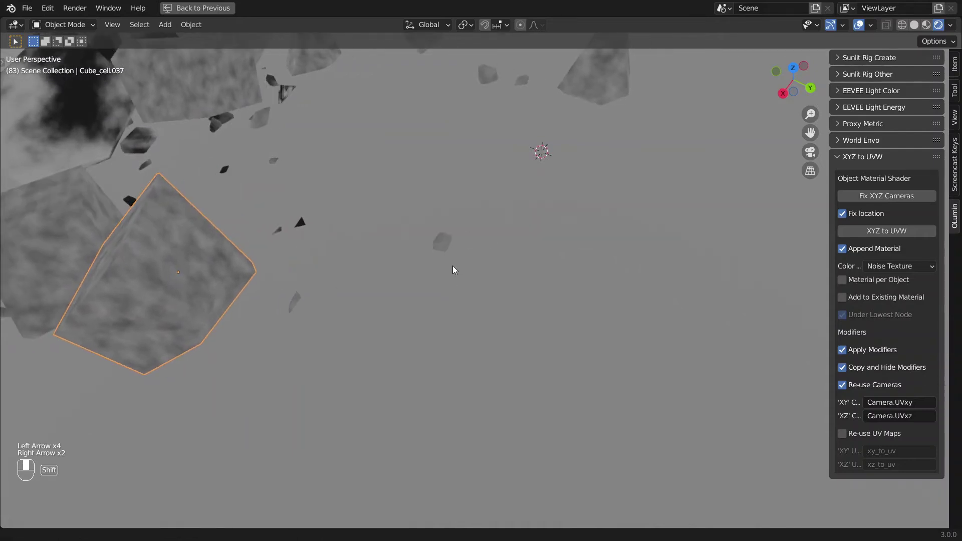
Step: Advance the simulation frame by frame to frame 94 and examine the textures on the scattered fragments
{"action": "middle_click_drag", "start_coordinate": [453, 266], "coordinate": [478, 365], "text": "shift"}
{"action": "scroll", "coordinate": [477, 365], "scroll_direction": "down", "scroll_amount": 2}
{"action": "key", "text": "Right"}
{"action": "key", "text": "Right"}
{"action": "key", "text": "Right"}
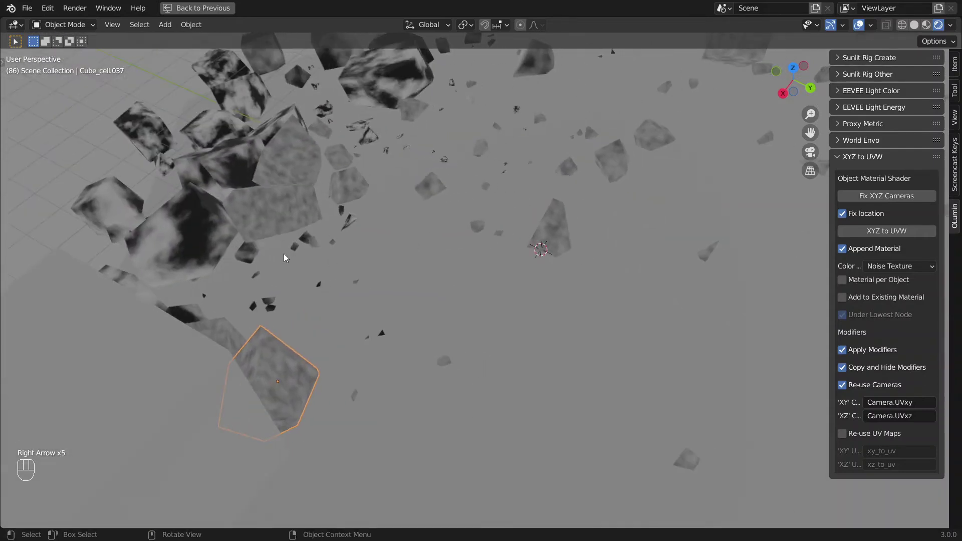
{"action": "key", "text": "Right"}
{"action": "key", "text": "Right"}
{"action": "key", "text": "Right"}
{"action": "key", "text": "Right"}
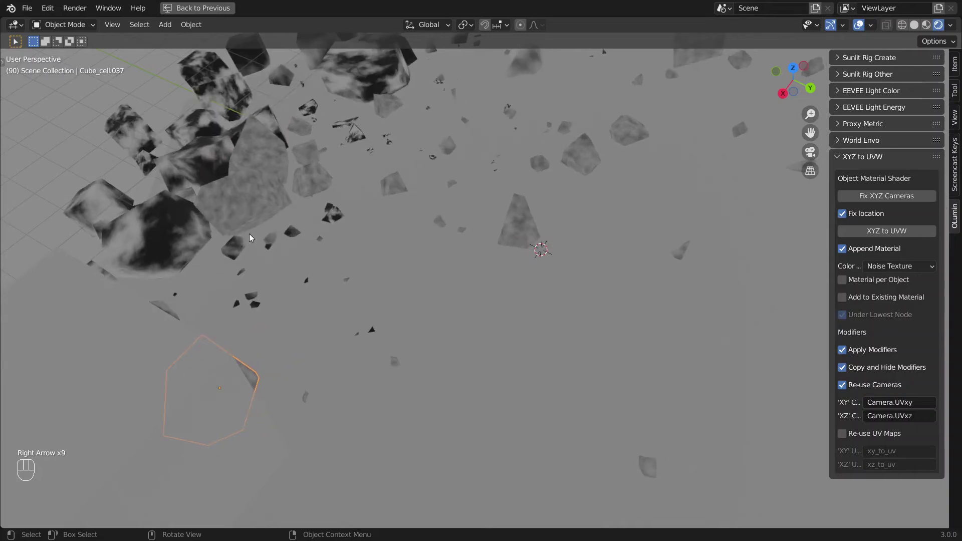
{"action": "middle_click_drag", "start_coordinate": [411, 251], "coordinate": [457, 261]}
{"action": "key", "text": "Right"}
{"action": "key", "text": "Right"}
{"action": "key", "text": "Right"}
{"action": "key", "text": "Right"}
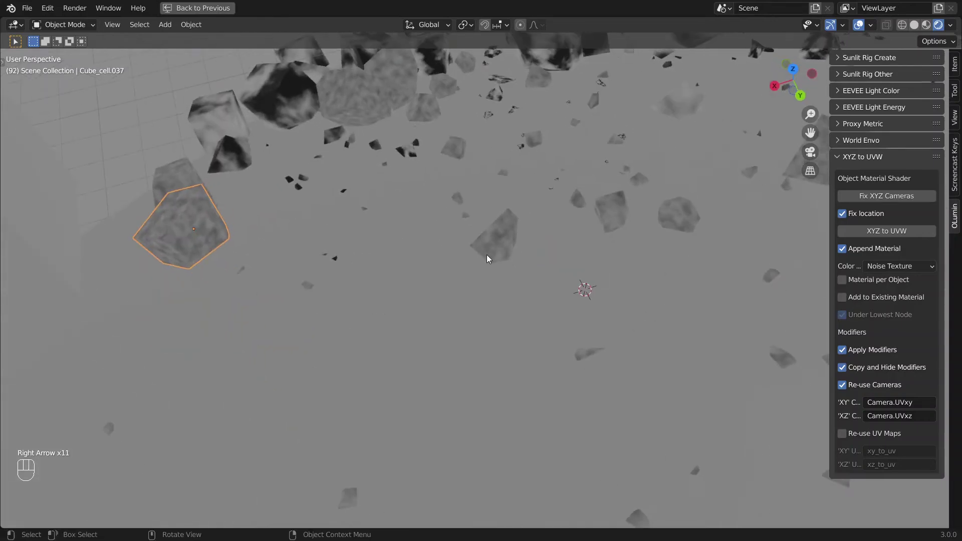
Step: Restore the full window layout and delete the Frac collection together with its hierarchy
{"action": "key", "text": "ctrl+space"}
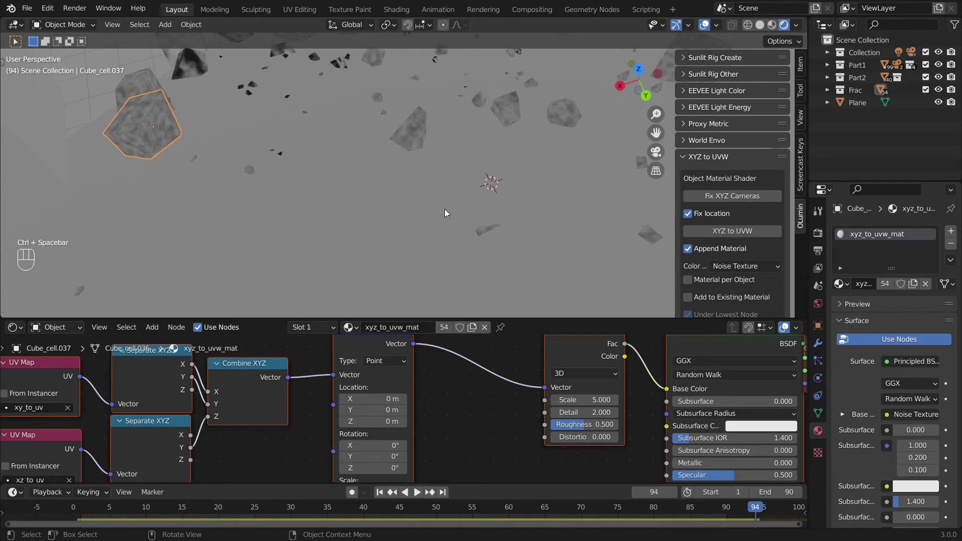
{"action": "key", "text": "ctrl+z"}
{"action": "middle_click_drag", "start_coordinate": [357, 188], "coordinate": [437, 158]}
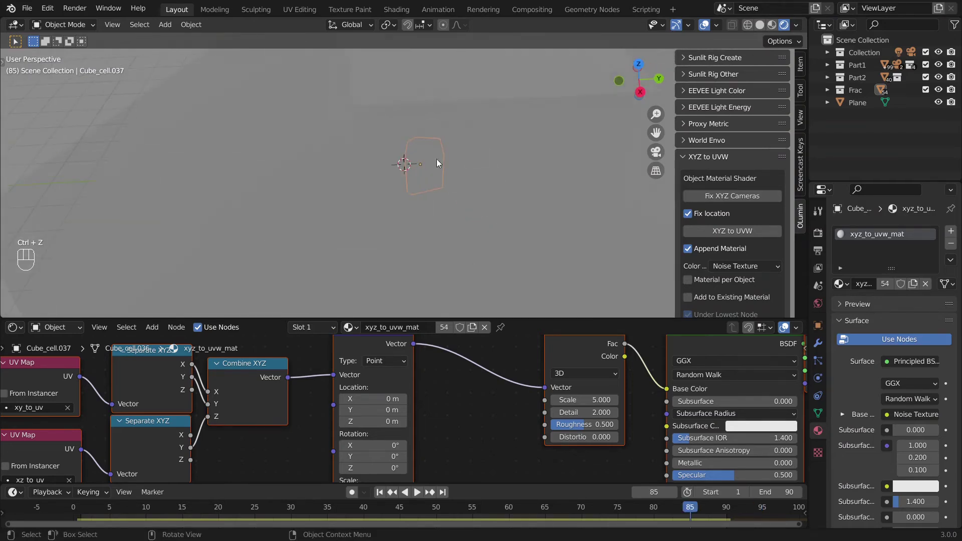
{"action": "right_click", "coordinate": [861, 91]}
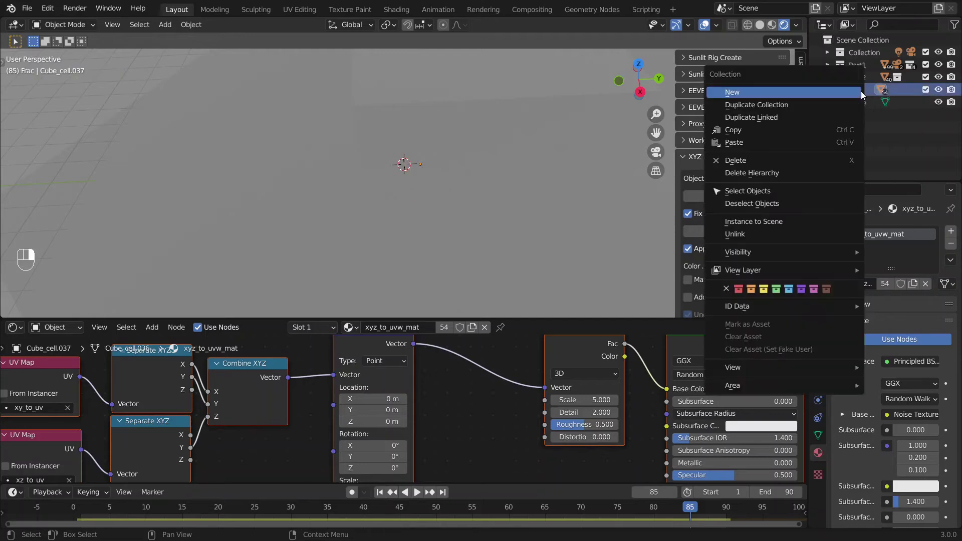
{"action": "left_click", "coordinate": [801, 173]}
Step: Hide the Collection, Part1 and Part2 collections as well as the Plane
{"action": "left_click", "coordinate": [939, 53]}
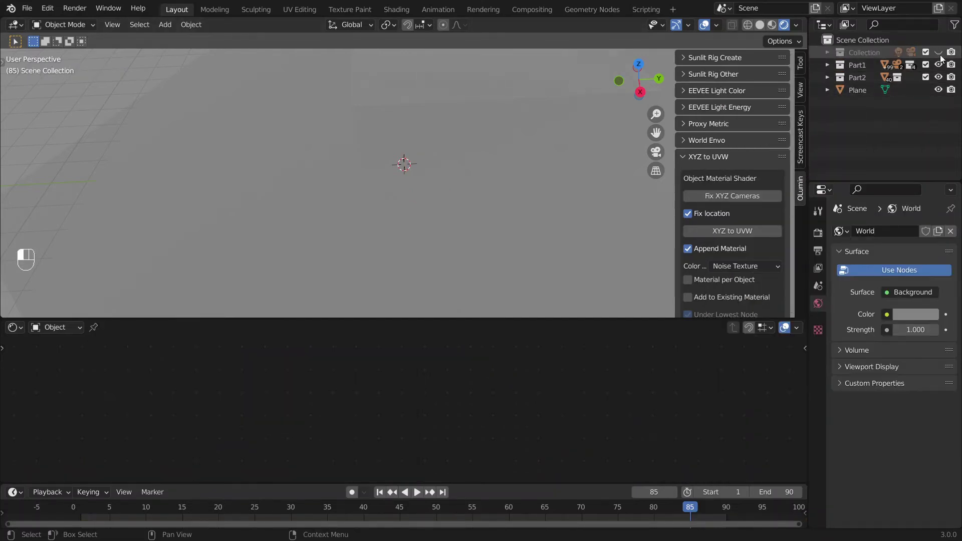
{"action": "left_click", "coordinate": [939, 65]}
{"action": "left_click", "coordinate": [939, 90]}
{"action": "middle_click_drag", "start_coordinate": [249, 187], "coordinate": [326, 167]}
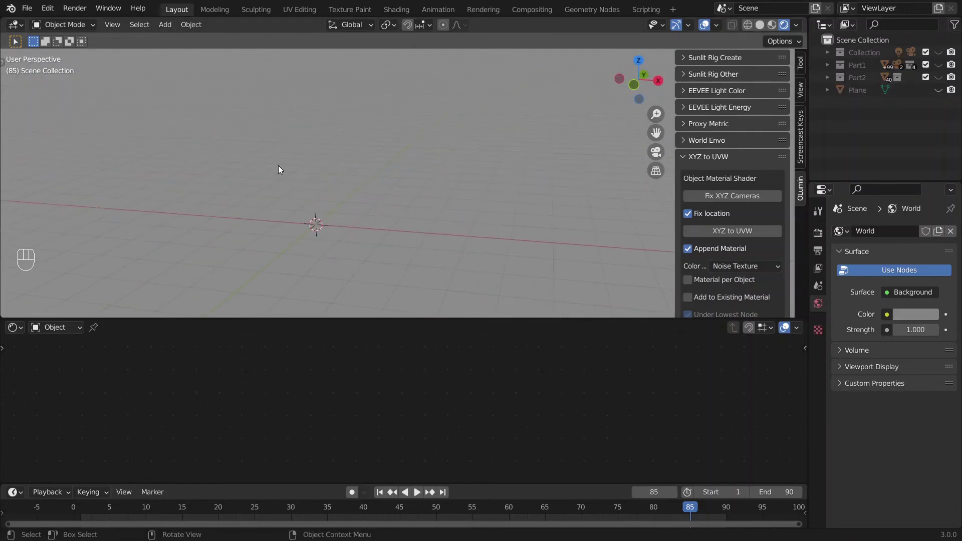
Step: Add a new mesh cube at the 3D cursor
{"action": "left_click", "coordinate": [165, 24]}
{"action": "mouse_move", "coordinate": [176, 38]}
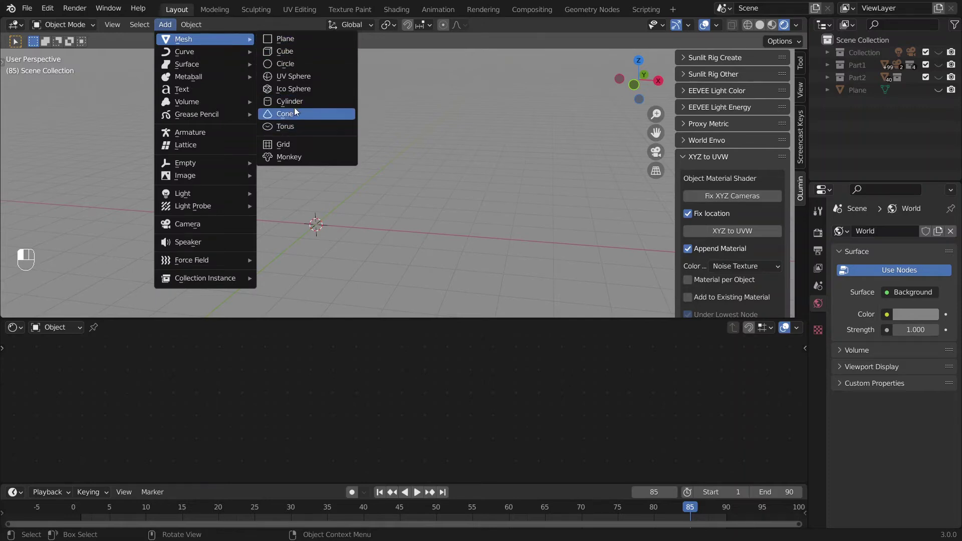
{"action": "left_click", "coordinate": [293, 51]}
{"action": "middle_click_drag", "start_coordinate": [297, 74], "coordinate": [345, 145]}
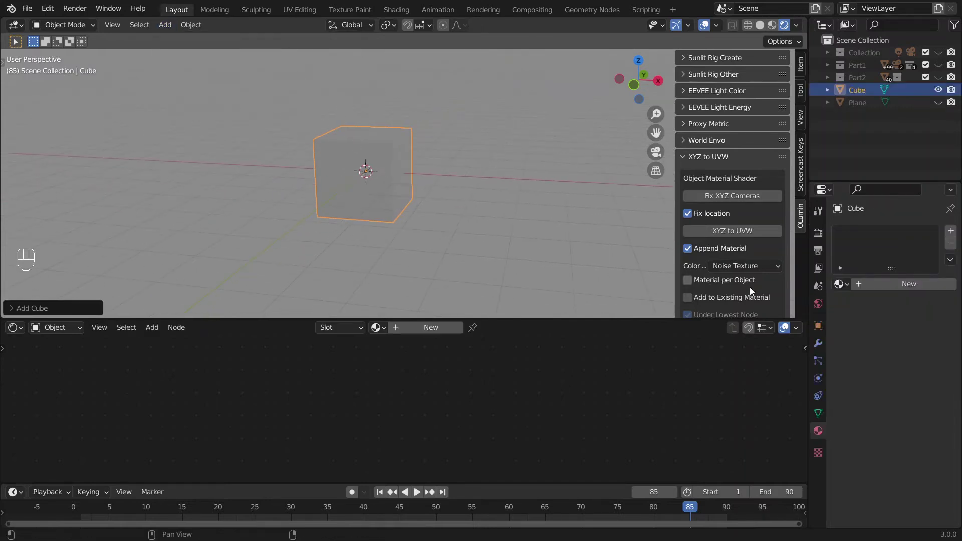
Step: Create a new material on the cube and name it ExampleDiffuse
{"action": "left_click", "coordinate": [880, 286]}
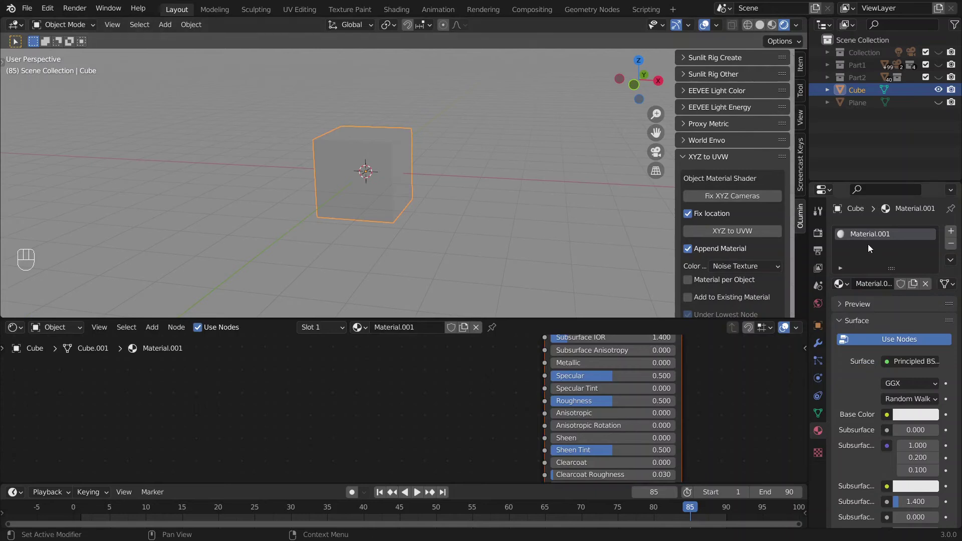
{"action": "double_click", "coordinate": [885, 237]}
{"action": "type", "text": "ExampleDiffuse"}
{"action": "key", "text": "Return"}
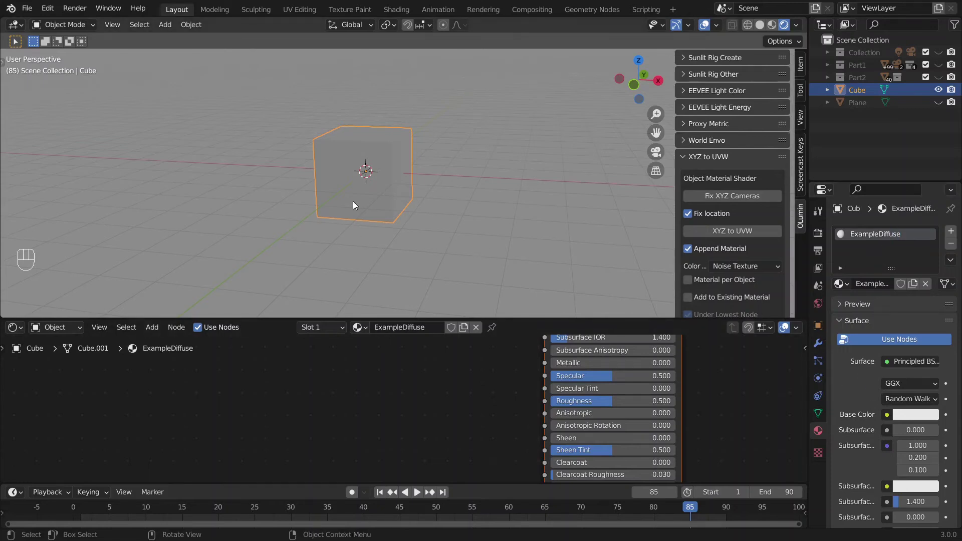
Step: Set the ExampleDiffuse material's base color to a light purple
{"action": "middle_click_drag", "start_coordinate": [353, 201], "coordinate": [399, 240]}
{"action": "scroll", "coordinate": [368, 206], "scroll_direction": "up", "scroll_amount": 4}
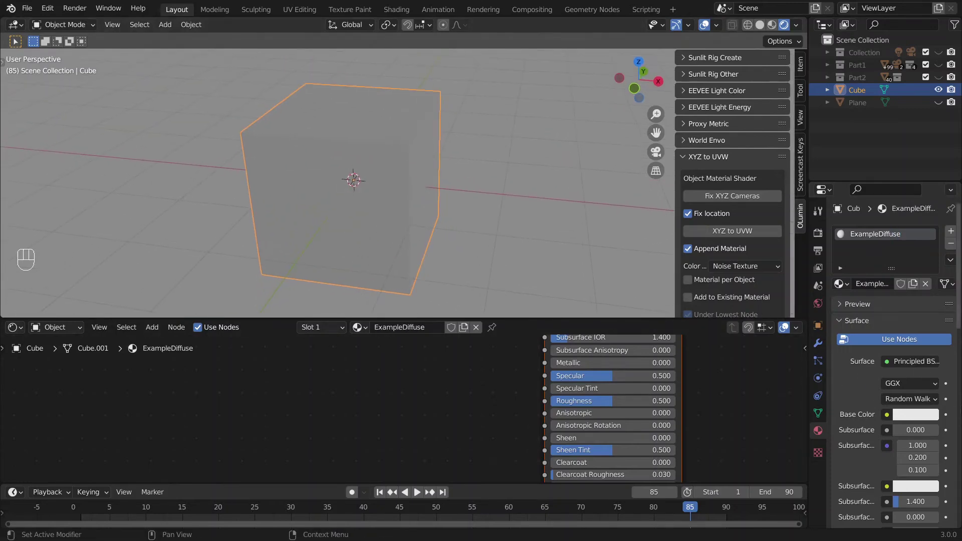
{"action": "left_click", "coordinate": [916, 415]}
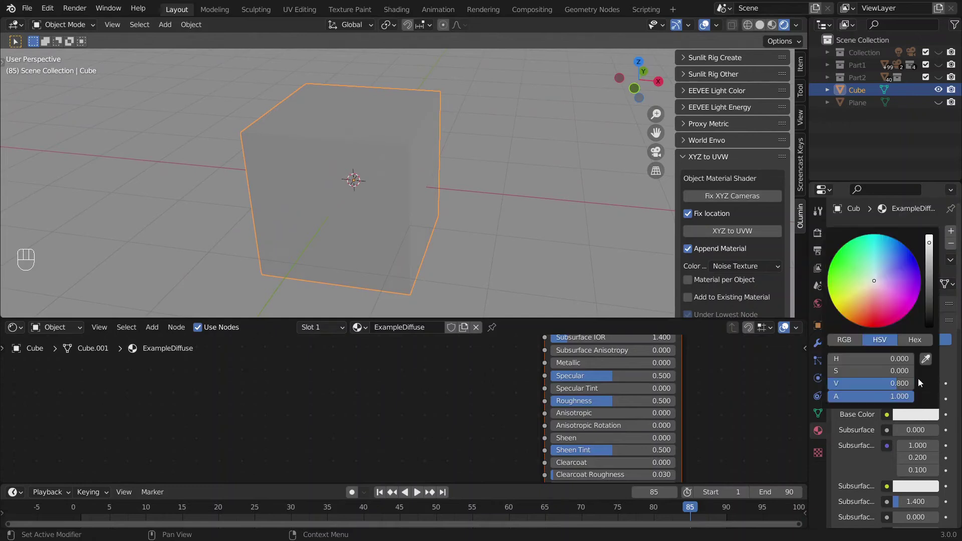
{"action": "left_click", "coordinate": [884, 278]}
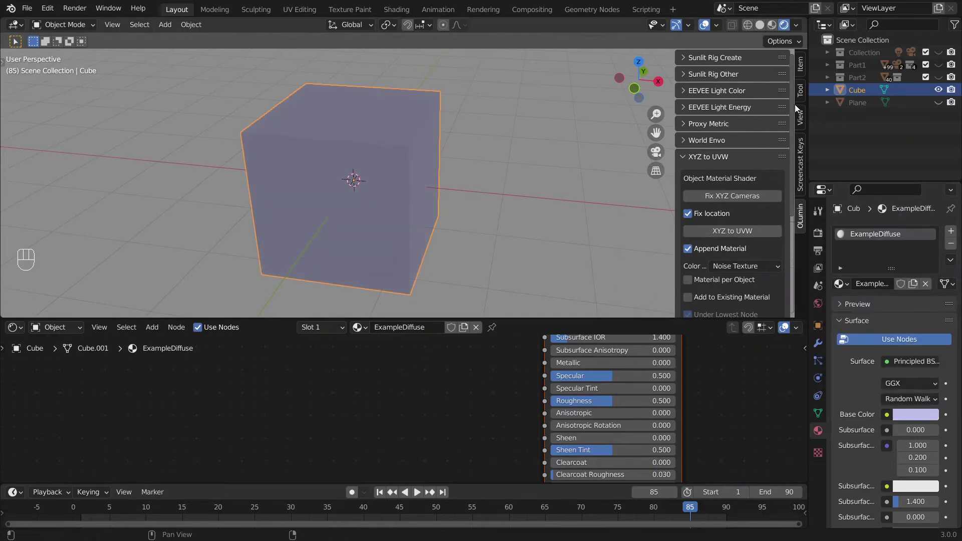
Step: Unhide the Collection holding the lights and cameras while keeping the Plane hidden
{"action": "left_click", "coordinate": [938, 52]}
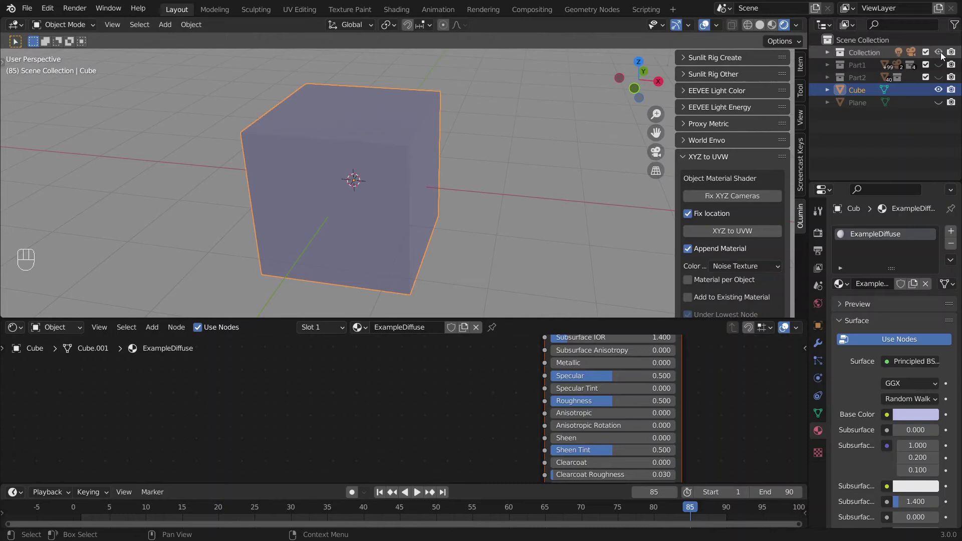
{"action": "key", "text": "alt+h"}
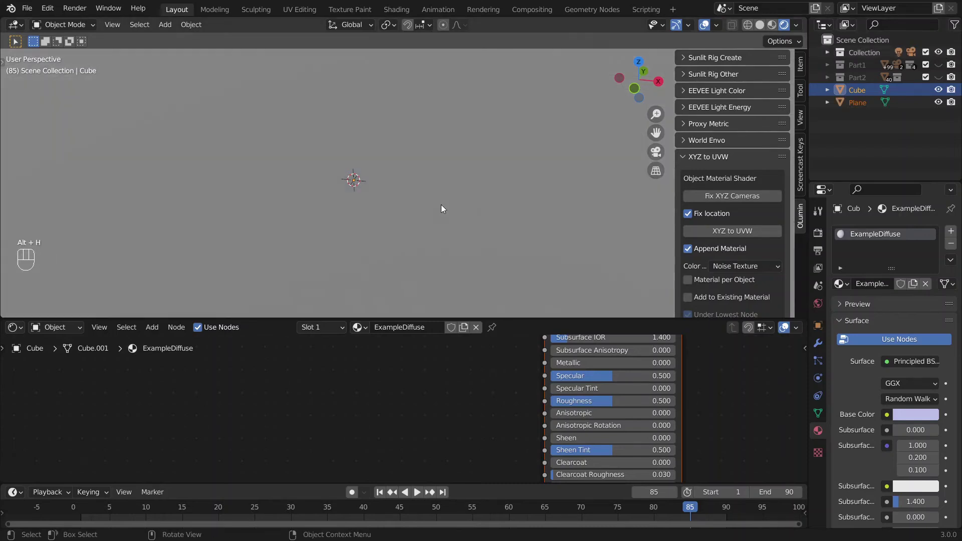
{"action": "left_click", "coordinate": [938, 103]}
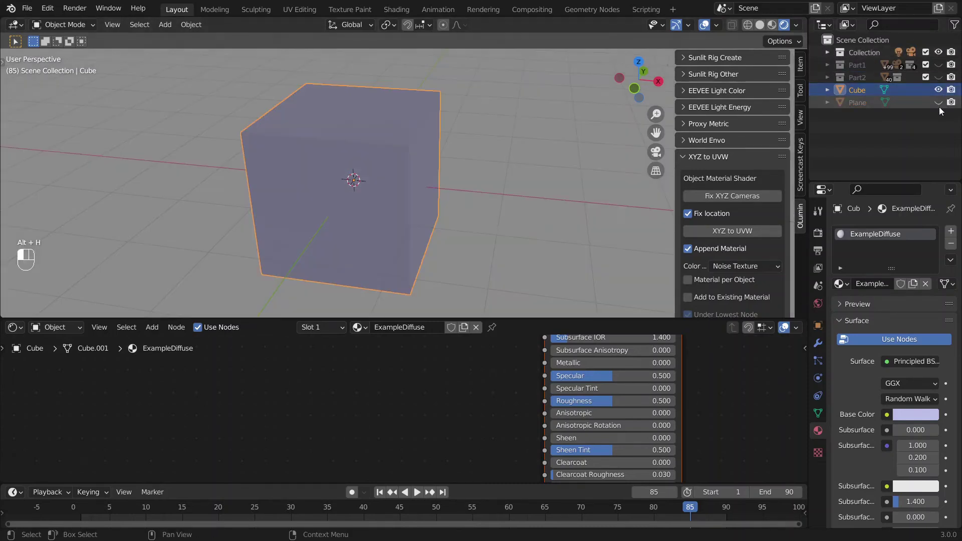
{"action": "middle_click_drag", "start_coordinate": [369, 178], "coordinate": [275, 169]}
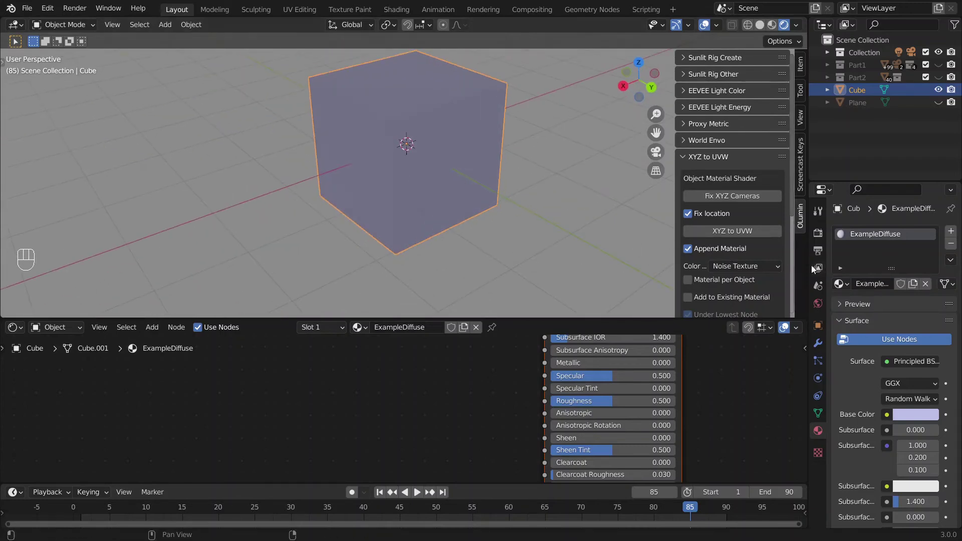
Step: Change the world background color to a darker grey
{"action": "left_click", "coordinate": [819, 304]}
{"action": "left_click", "coordinate": [929, 313]}
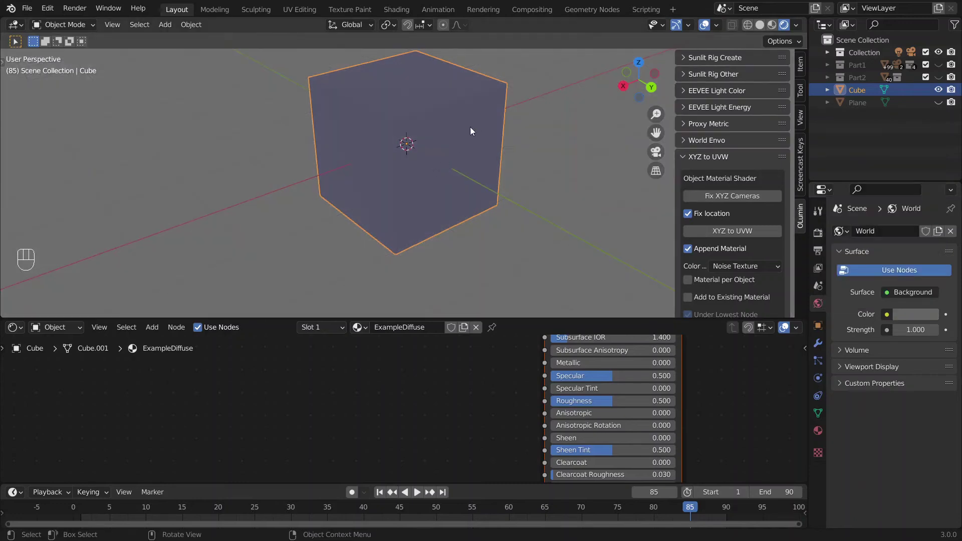
{"action": "middle_click_drag", "start_coordinate": [470, 131], "coordinate": [397, 131]}
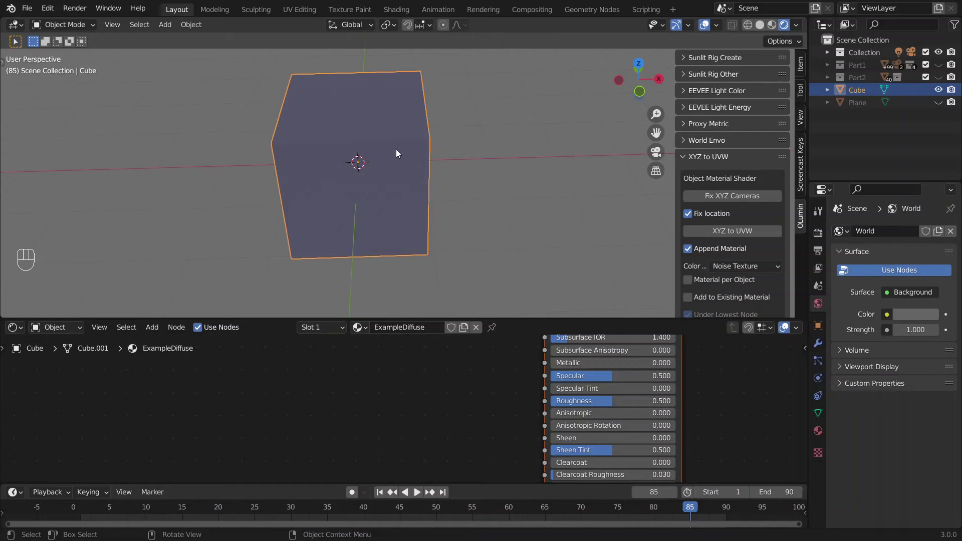
Step: Switch the viewport to wireframe shading and display the cube's material settings
{"action": "key", "text": "z"}
{"action": "left_click", "coordinate": [346, 144]}
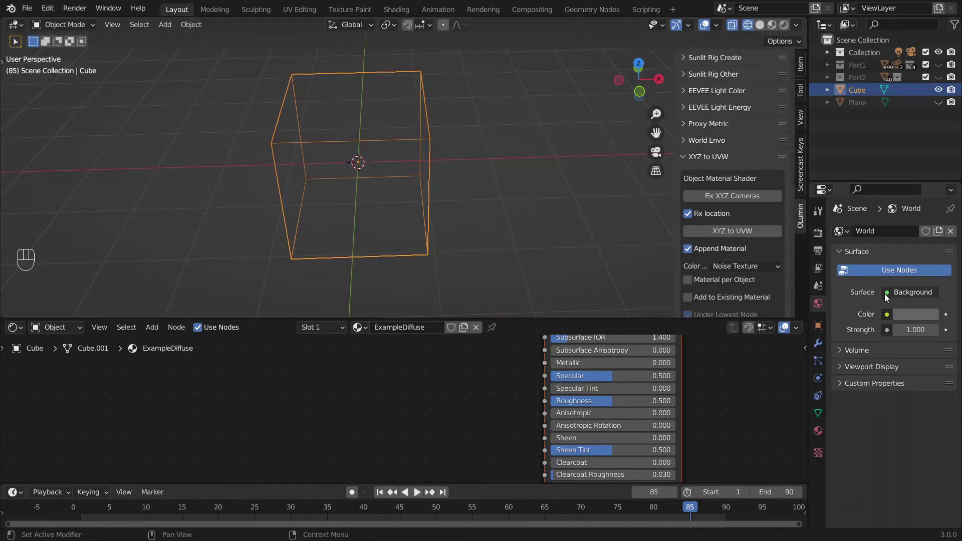
{"action": "left_click", "coordinate": [820, 433]}
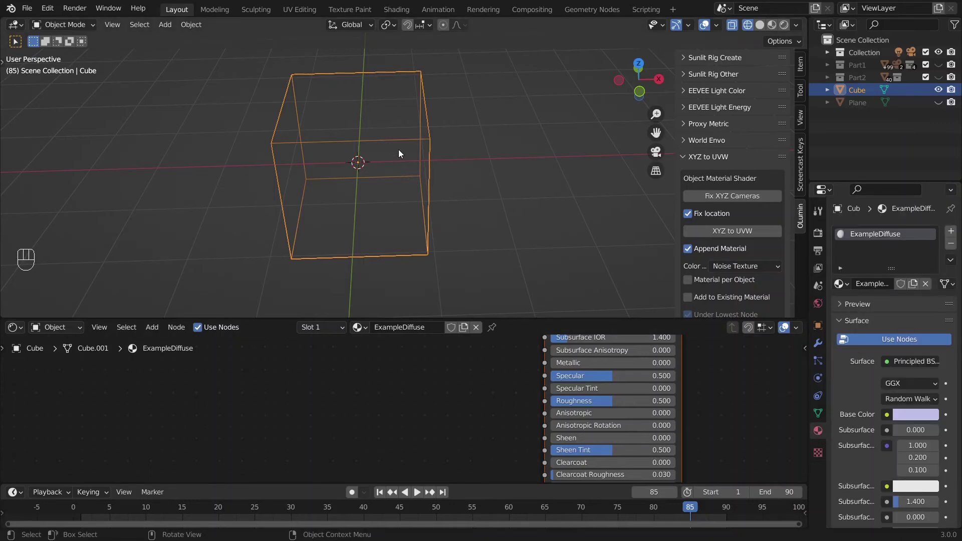
Step: Cell-fracture the cube from its own particles with a source limit of 100, noise 0.50 and recursion 2
{"action": "key", "text": "ctrl+space"}
{"action": "key", "text": "F3"}
{"action": "type", "text": "ce"}
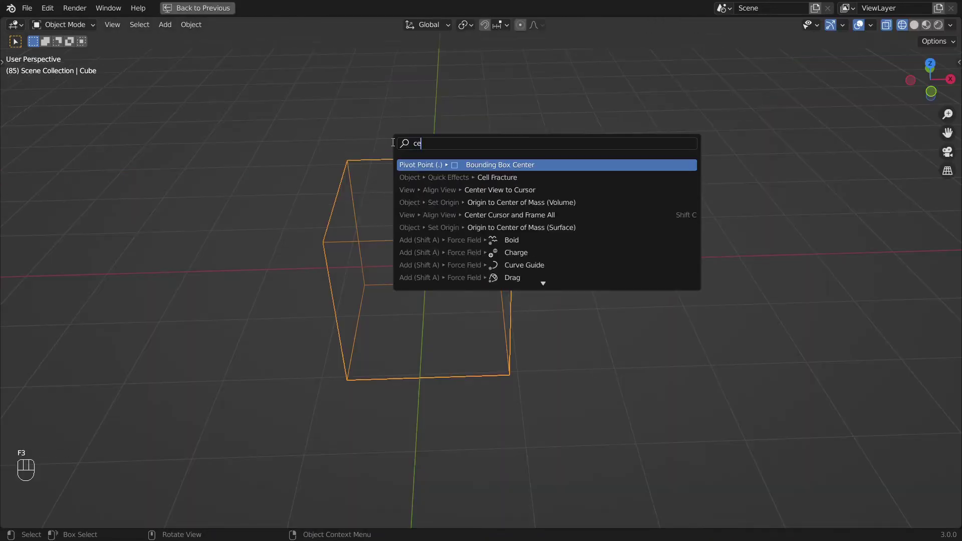
{"action": "type", "text": "ll fra"}
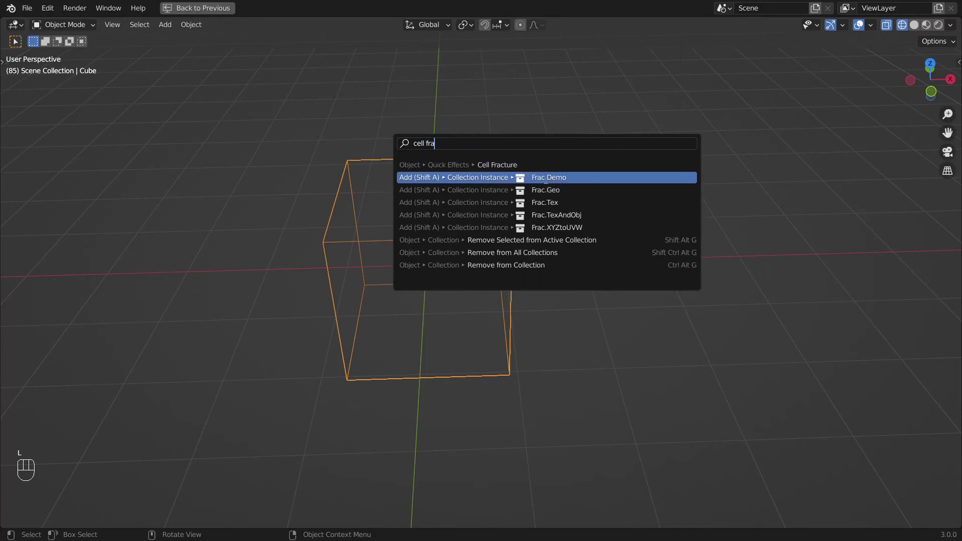
{"action": "key", "text": "Return"}
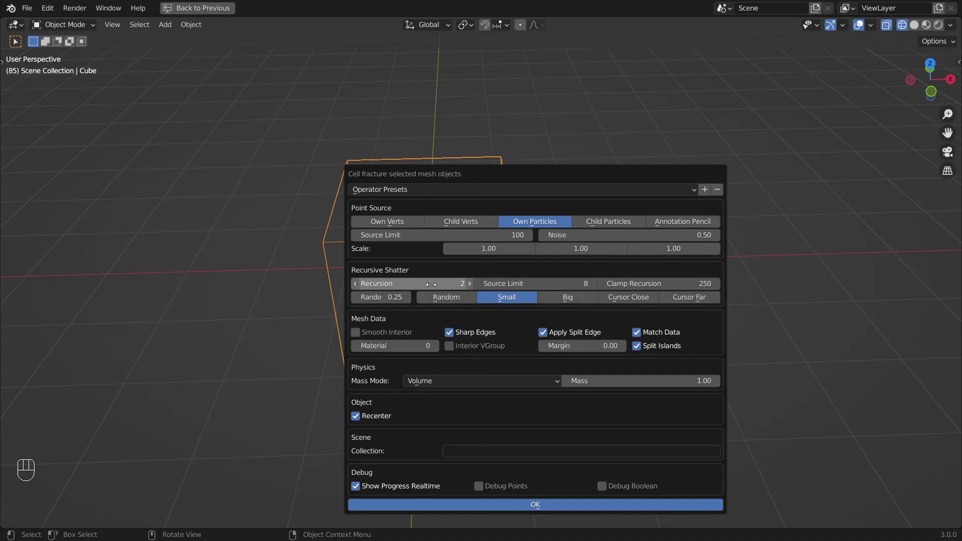
{"action": "left_click", "coordinate": [531, 505]}
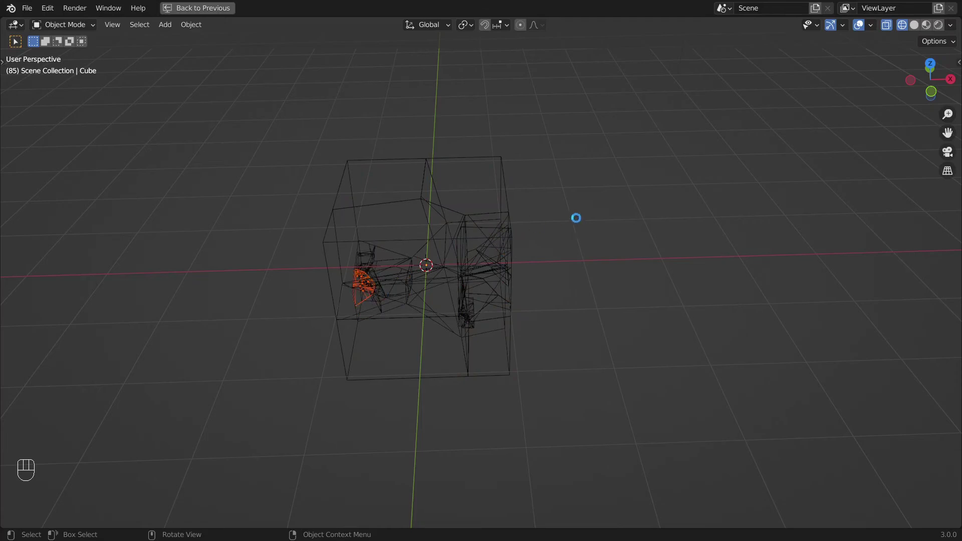
{"action": "key", "text": "ctrl+space"}
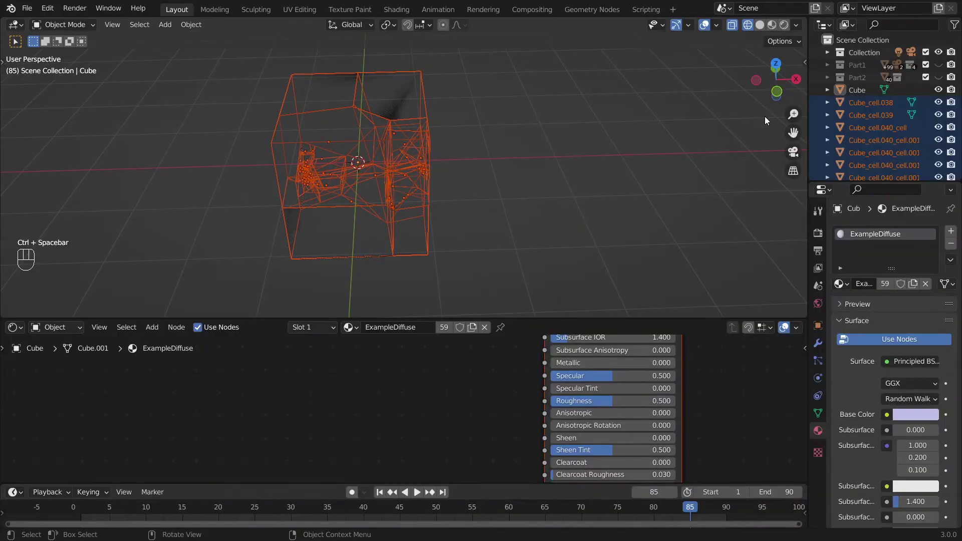
Step: Delete the original unfractured Cube and display its fractured pieces in rendered shading
{"action": "left_click", "coordinate": [855, 92]}
{"action": "key", "text": "Delete"}
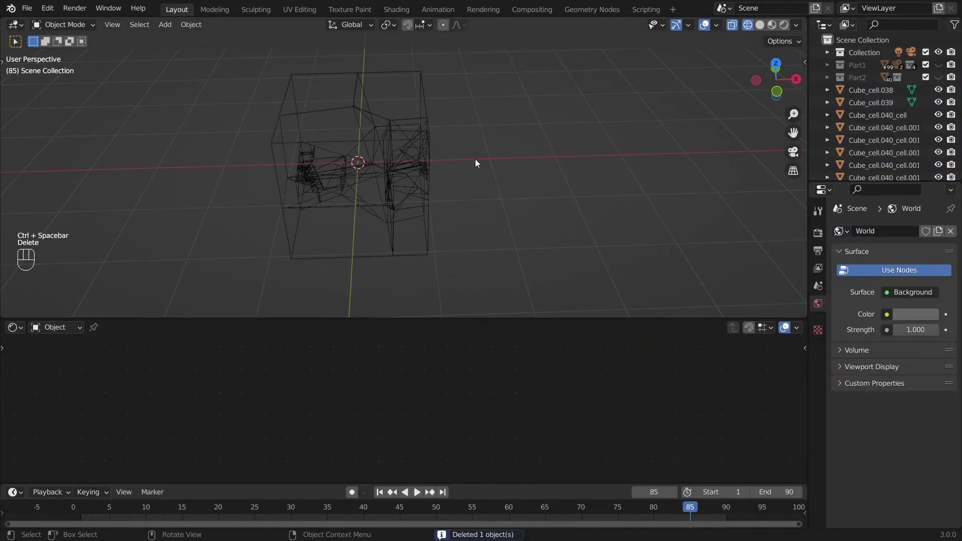
{"action": "left_click", "coordinate": [403, 167]}
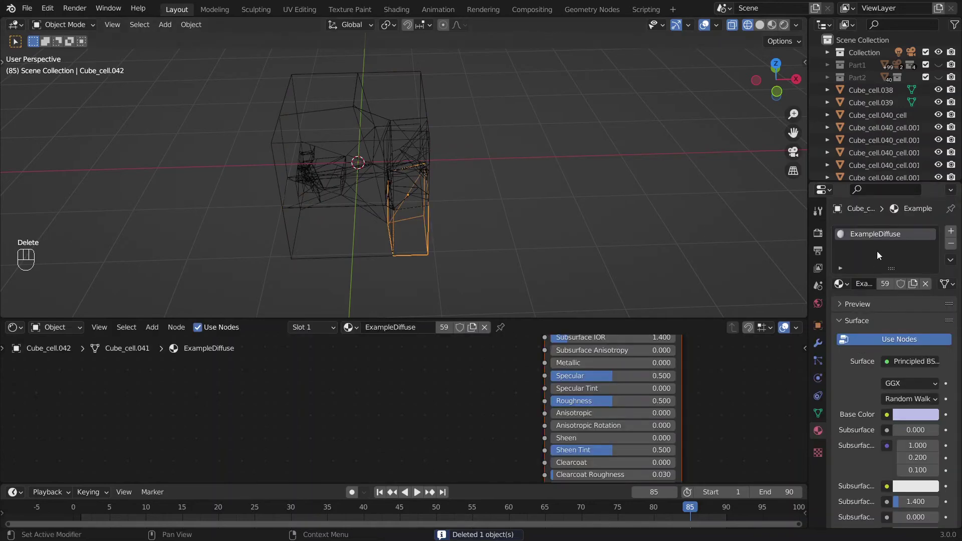
{"action": "left_click", "coordinate": [354, 119]}
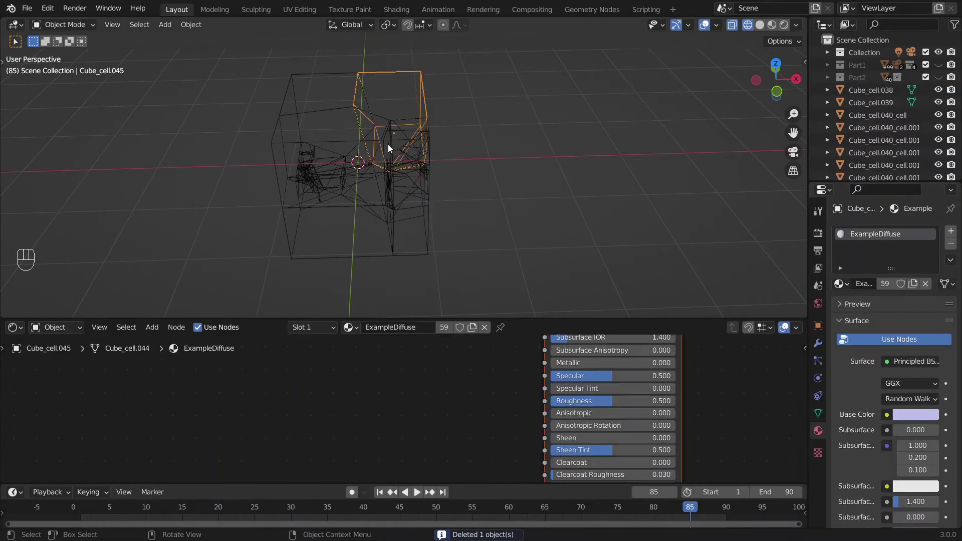
{"action": "key", "text": "z"}
{"action": "left_click", "coordinate": [406, 89]}
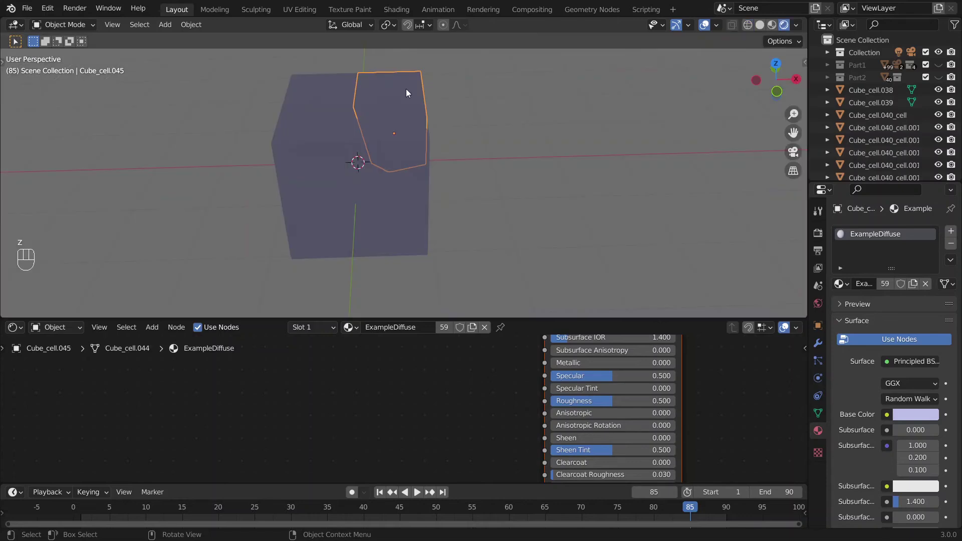
Step: Try pulling two large fractured pieces away from opposite sides of the cube in the enlarged viewport
{"action": "key", "text": "g"}
{"action": "left_click", "coordinate": [504, 130]}
{"action": "left_click", "coordinate": [318, 138]}
{"action": "key", "text": "g"}
{"action": "left_click", "coordinate": [222, 167]}
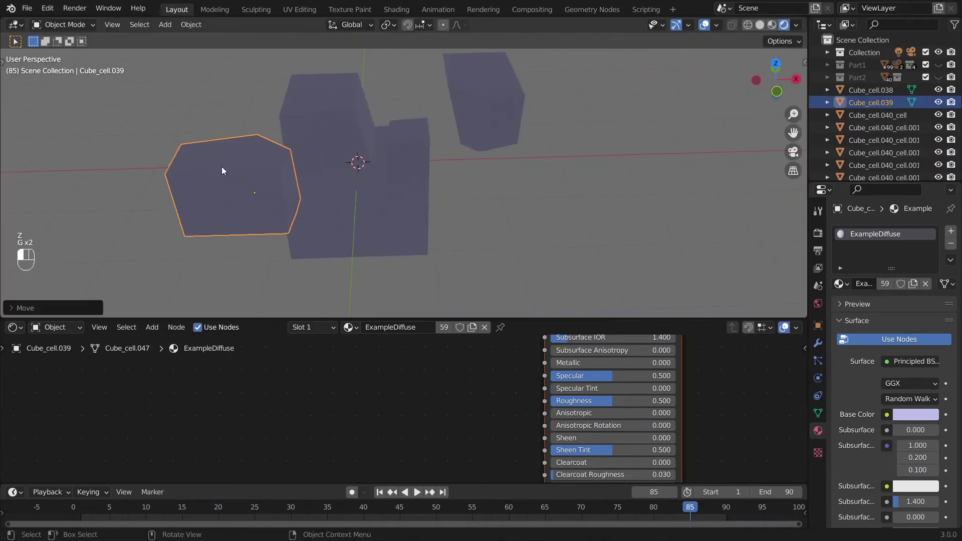
{"action": "key", "text": "ctrl+space"}
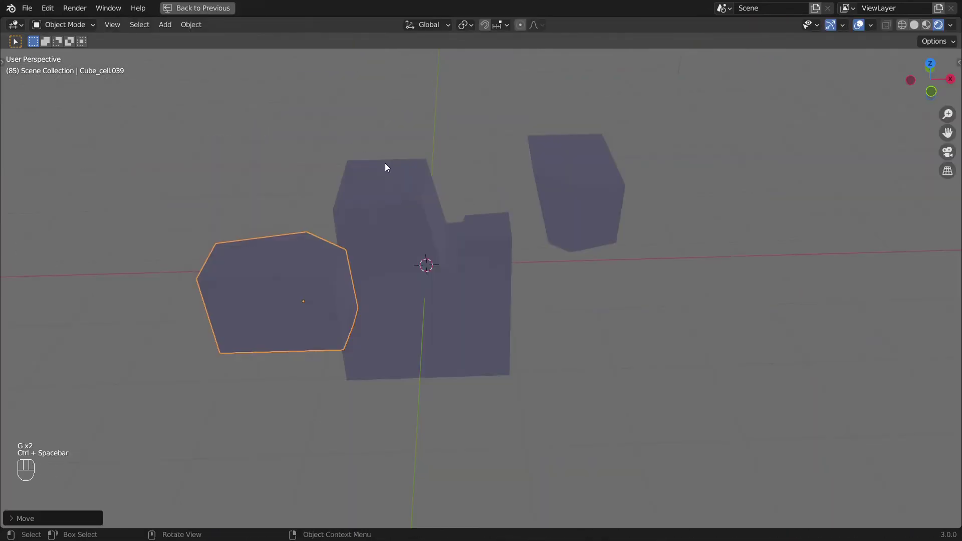
Step: Undo the moves of the two large pieces and return to the full workspace layout
{"action": "key", "text": "ctrl+z"}
{"action": "key", "text": "ctrl+z"}
{"action": "key", "text": "ctrl+z"}
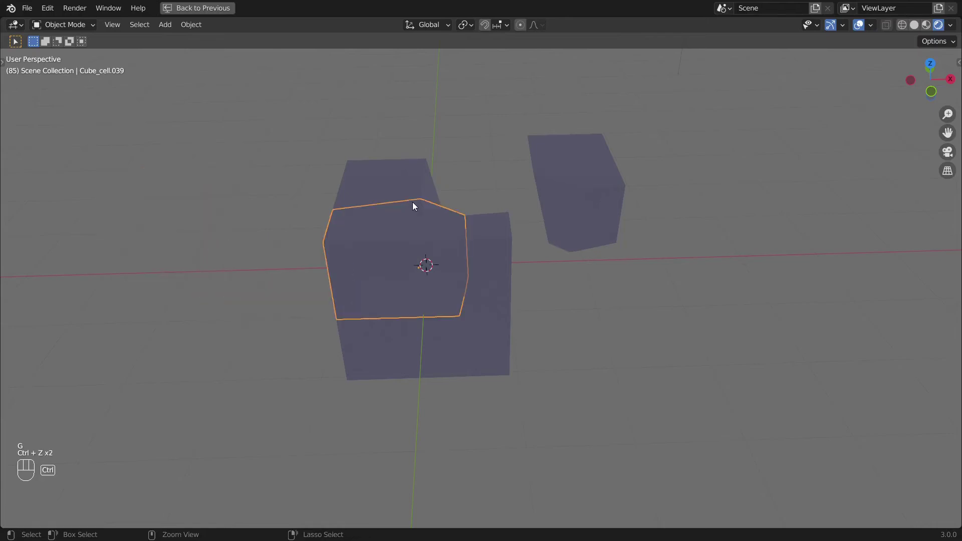
{"action": "key", "text": "ctrl+z"}
{"action": "key", "text": "ctrl+space"}
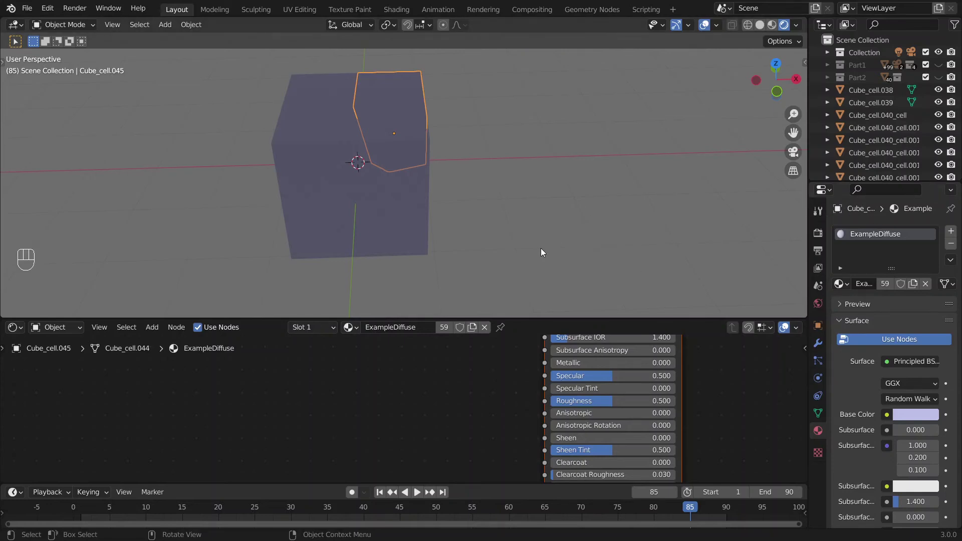
Step: Select all the fractured cube pieces and display the XYZ to UVW settings
{"action": "key", "text": "n"}
{"action": "key", "text": "a"}
{"action": "middle_click_drag", "start_coordinate": [393, 161], "coordinate": [419, 159]}
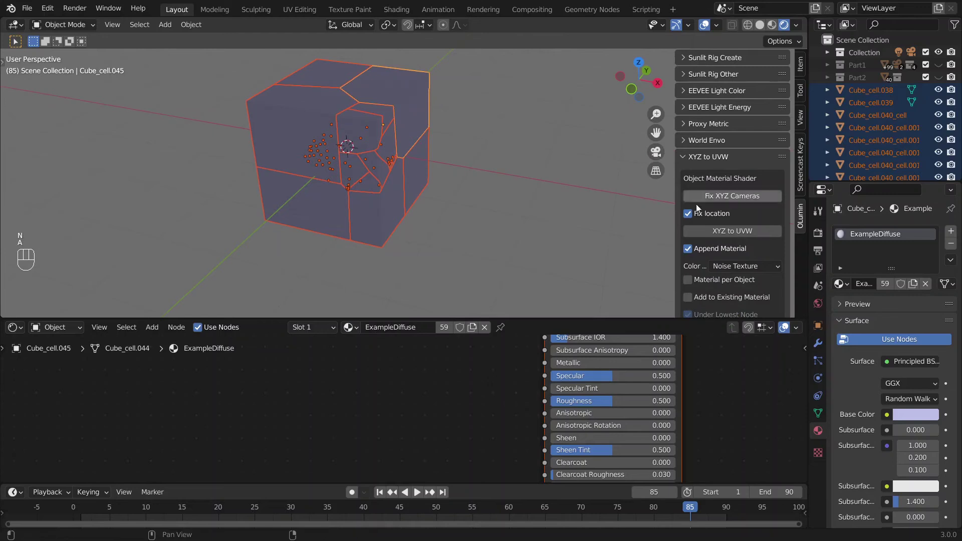
Step: Run XYZ to UVW on all pieces with an appended Noise Texture material, and pull two large pieces off the cube
{"action": "left_click", "coordinate": [750, 232]}
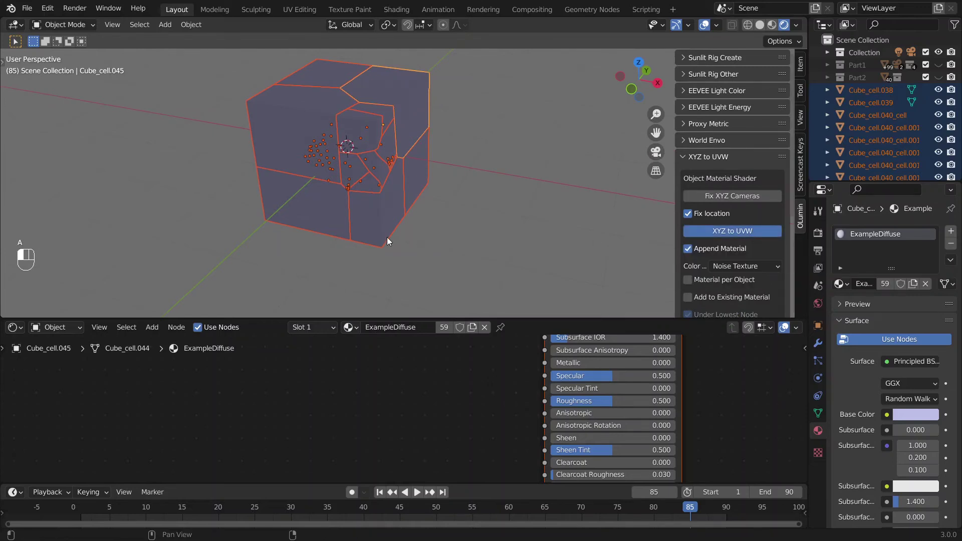
{"action": "left_click", "coordinate": [290, 132]}
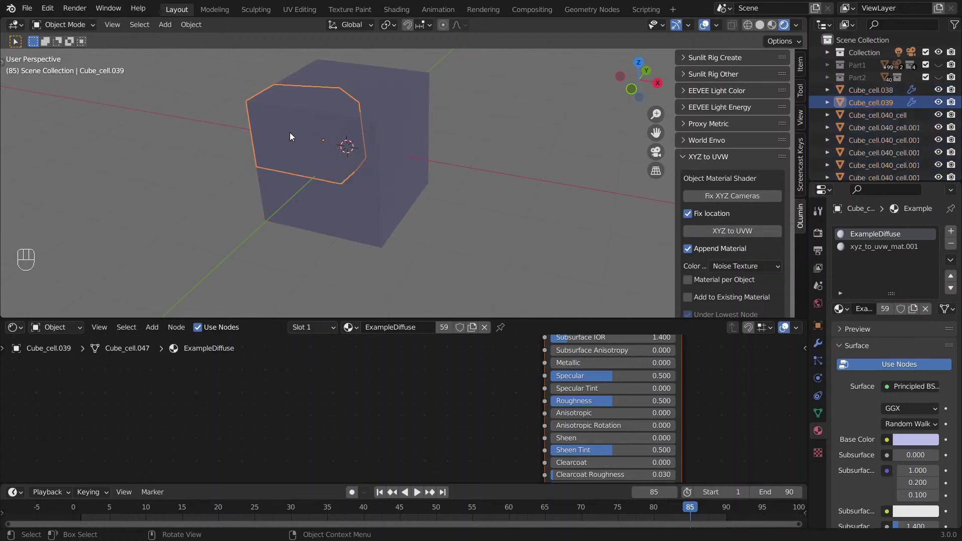
{"action": "key", "text": "g"}
{"action": "left_click", "coordinate": [267, 206]}
{"action": "left_click", "coordinate": [269, 205]}
{"action": "key", "text": "g"}
{"action": "left_click", "coordinate": [253, 260]}
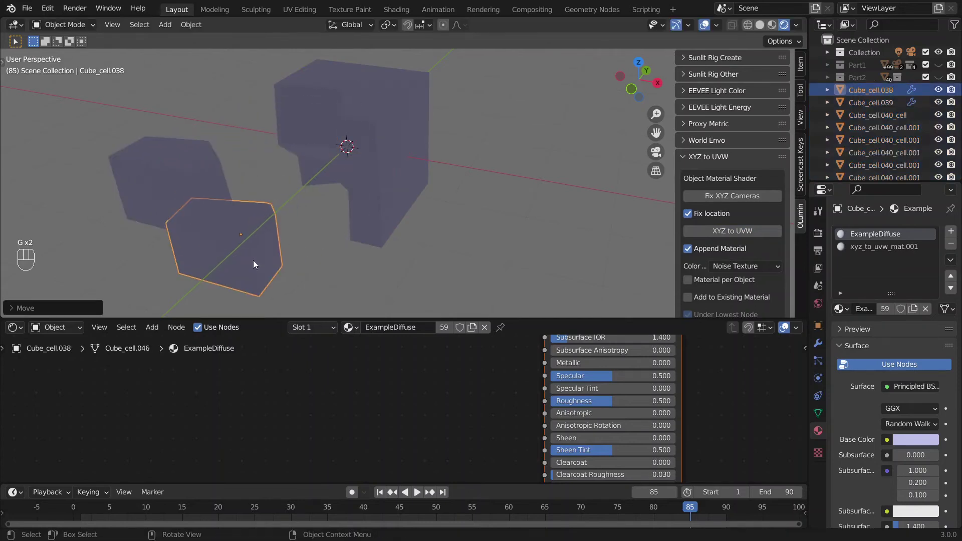
{"action": "middle_click_drag", "start_coordinate": [399, 377], "coordinate": [144, 496], "text": "shift"}
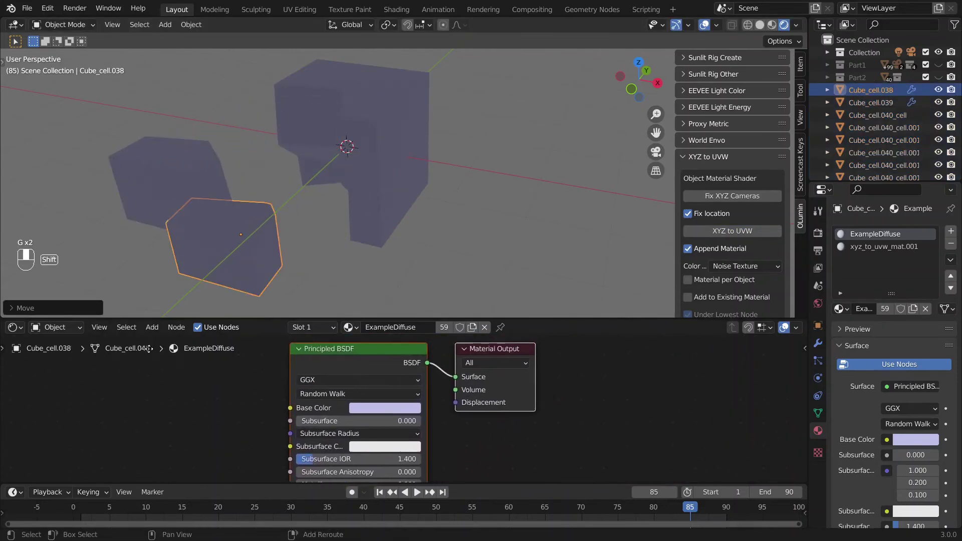
Step: Move a small fragment out of the cube and remove its ExampleDiffuse material slot, leaving xyz_to_uvw_mat.001
{"action": "left_click", "coordinate": [349, 113]}
{"action": "key", "text": "g"}
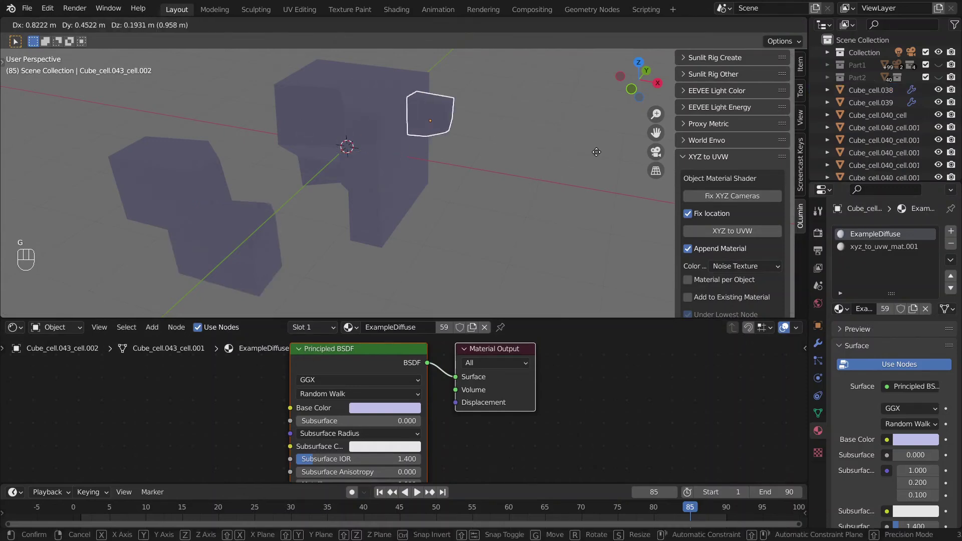
{"action": "left_click", "coordinate": [600, 155]}
{"action": "left_click", "coordinate": [891, 247]}
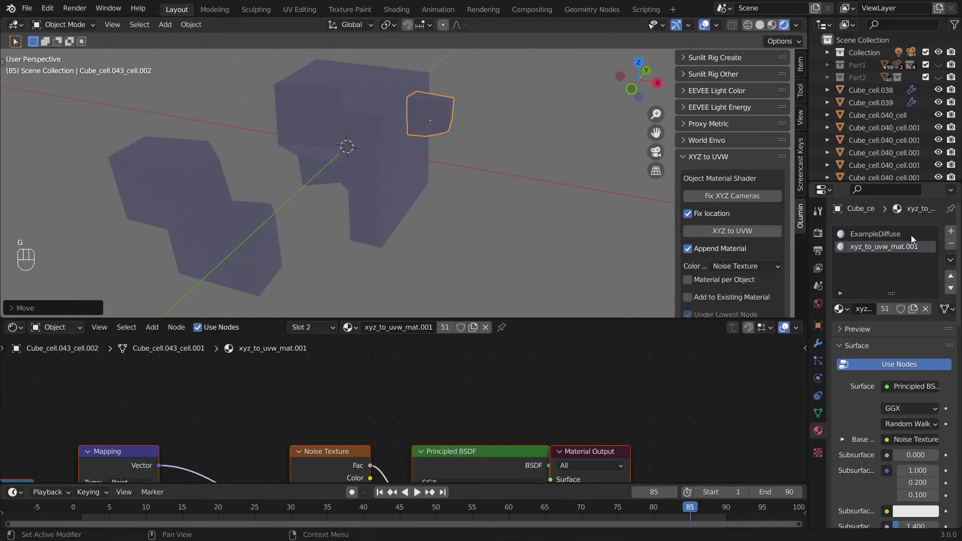
{"action": "left_click", "coordinate": [911, 234]}
{"action": "left_click", "coordinate": [951, 243]}
Step: Move the noise-textured fragment around and inspect its texture from several angles
{"action": "key", "text": "g"}
{"action": "key", "text": "g"}
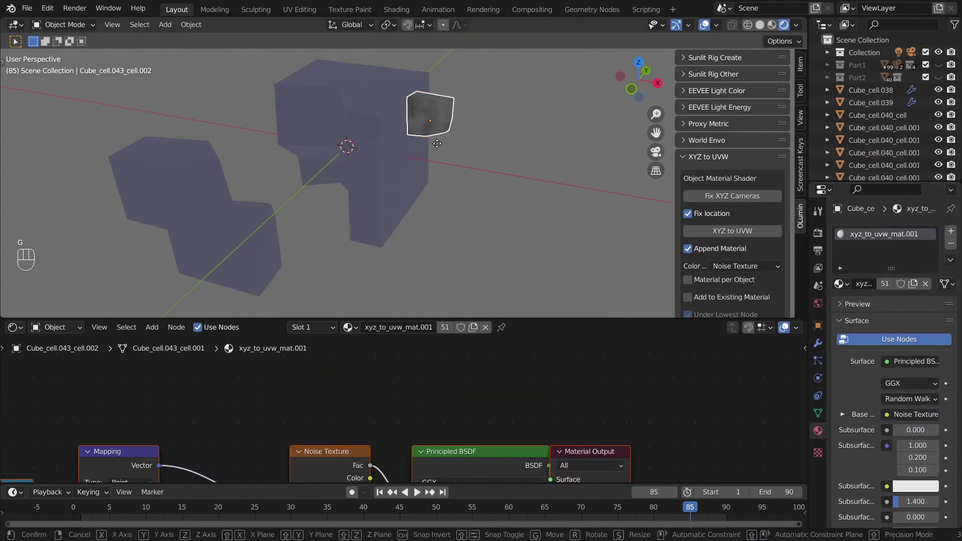
{"action": "left_click", "coordinate": [486, 201]}
{"action": "middle_click_drag", "start_coordinate": [354, 195], "coordinate": [469, 193]}
{"action": "key", "text": "g"}
{"action": "left_click", "coordinate": [262, 260]}
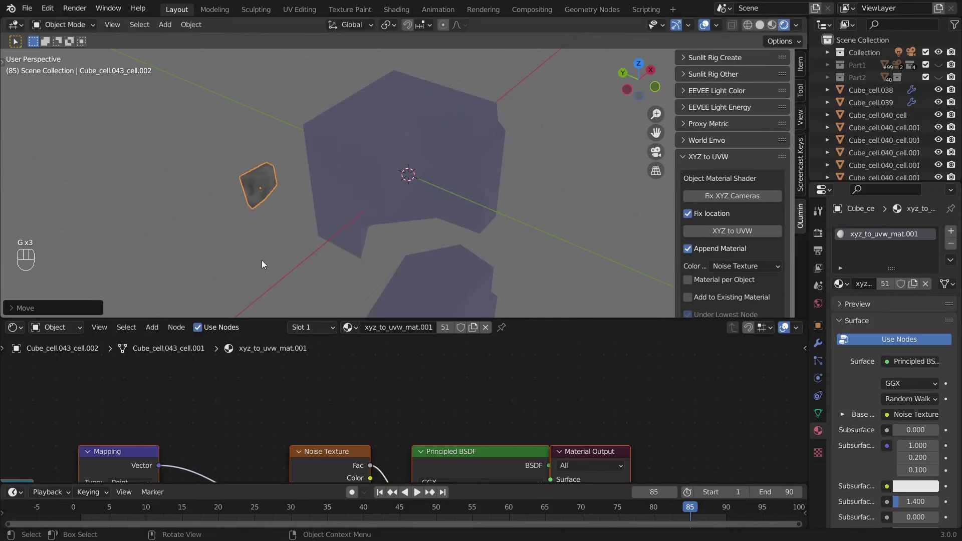
{"action": "middle_click_drag", "start_coordinate": [262, 260], "coordinate": [426, 177]}
{"action": "key", "text": "g"}
{"action": "left_click", "coordinate": [437, 187]}
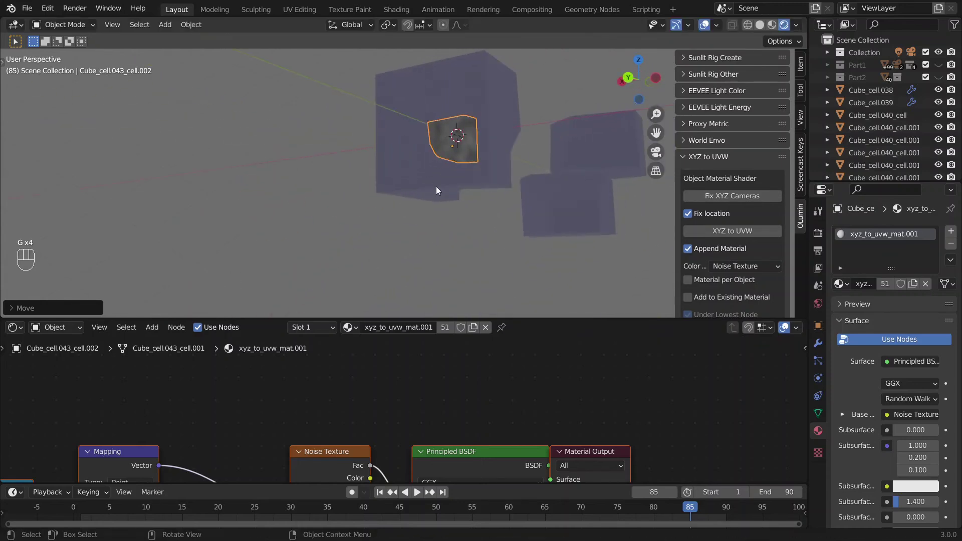
Step: Undo the fragment moves, the material slot removal and the XYZ to UVW operation, with all pieces selected again
{"action": "key", "text": "ctrl+z"}
{"action": "key", "text": "ctrl+z"}
{"action": "key", "text": "ctrl+z"}
{"action": "key", "text": "ctrl+z"}
{"action": "key", "text": "ctrl+z"}
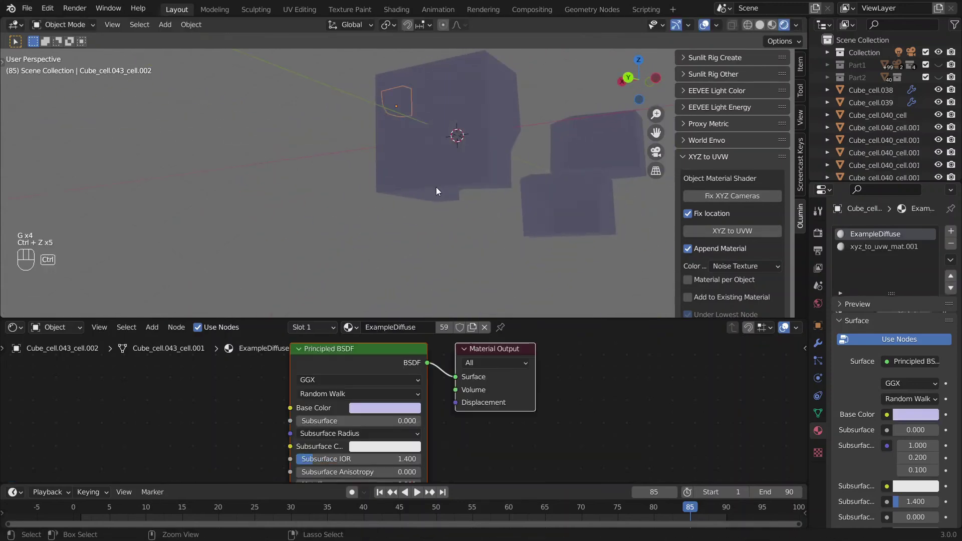
{"action": "key", "text": "ctrl+z"}
{"action": "key", "text": "ctrl+z"}
{"action": "key", "text": "ctrl+z"}
{"action": "key", "text": "ctrl+z"}
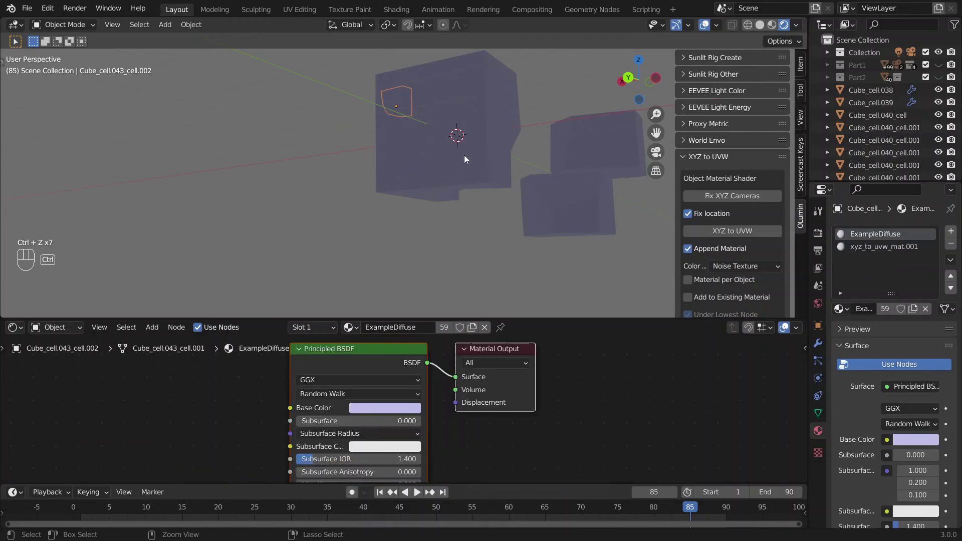
{"action": "key", "text": "ctrl+z"}
{"action": "key", "text": "ctrl+z"}
{"action": "key", "text": "ctrl+z"}
{"action": "key", "text": "ctrl+z"}
{"action": "key", "text": "ctrl+z"}
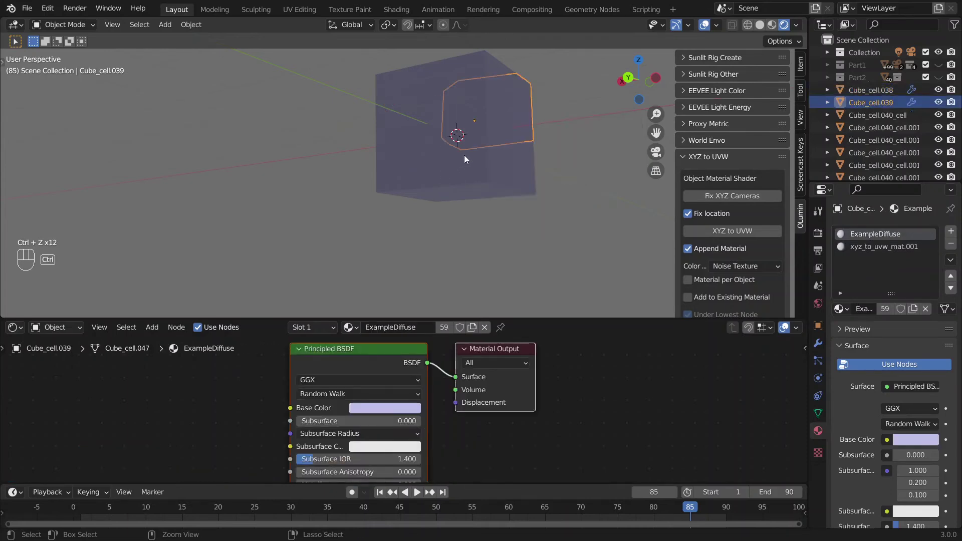
{"action": "middle_click_drag", "start_coordinate": [503, 152], "coordinate": [682, 222]}
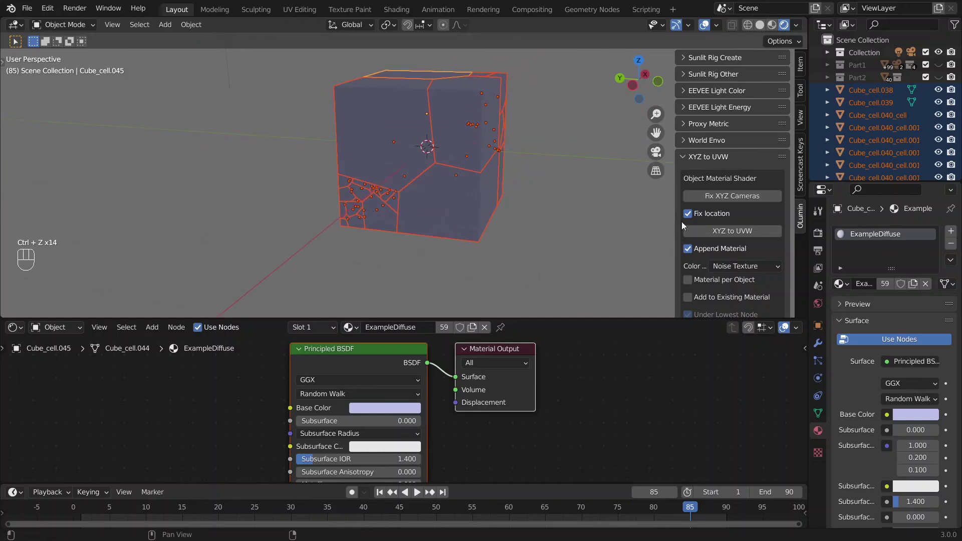
Step: Run XYZ to UVW on all pieces with Add to Existing Material enabled and the color texture type set to Unconnected
{"action": "scroll", "coordinate": [718, 250], "scroll_direction": "down", "scroll_amount": 1}
{"action": "scroll", "coordinate": [719, 248], "scroll_direction": "down", "scroll_amount": 1}
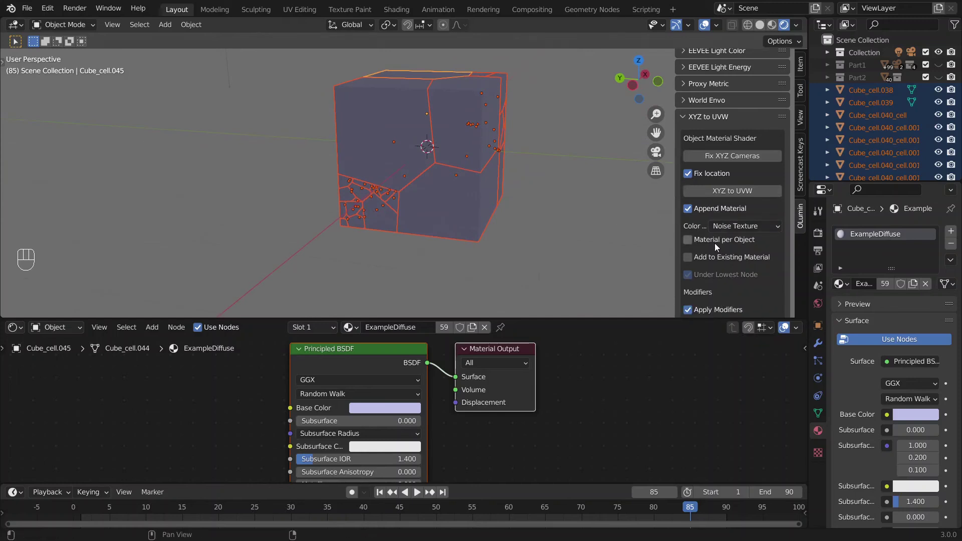
{"action": "left_click", "coordinate": [730, 262]}
{"action": "scroll", "coordinate": [417, 375], "scroll_direction": "down", "scroll_amount": 1}
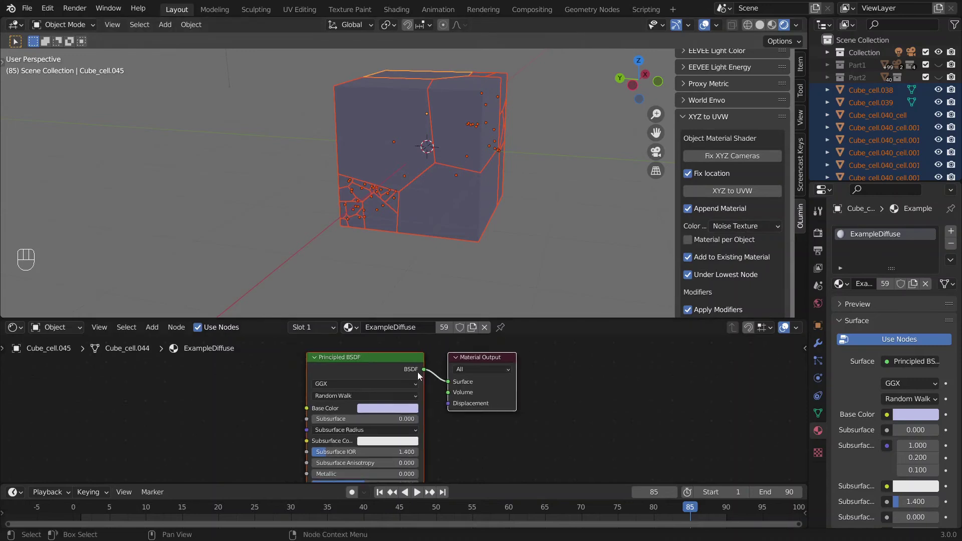
{"action": "middle_click_drag", "start_coordinate": [373, 403], "coordinate": [467, 384], "text": "shift"}
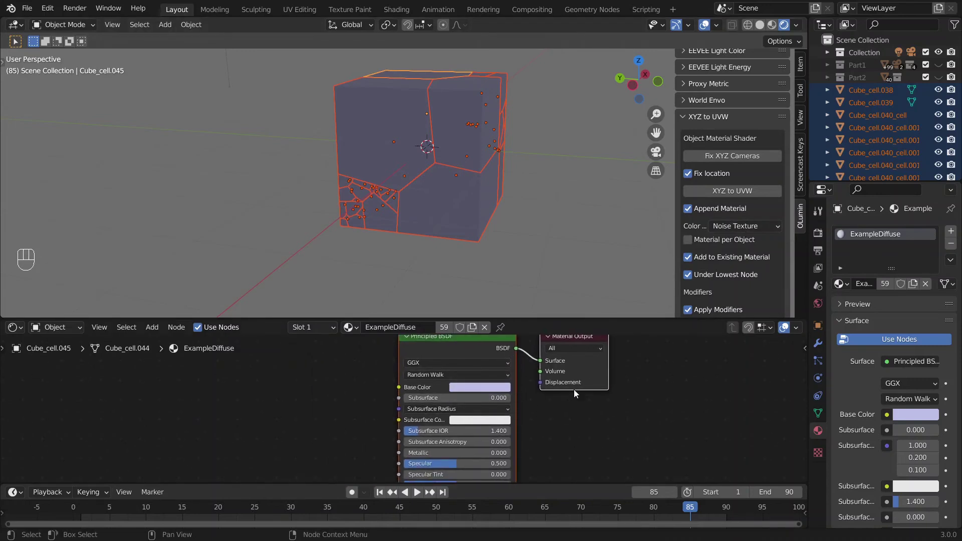
{"action": "left_click", "coordinate": [739, 226]}
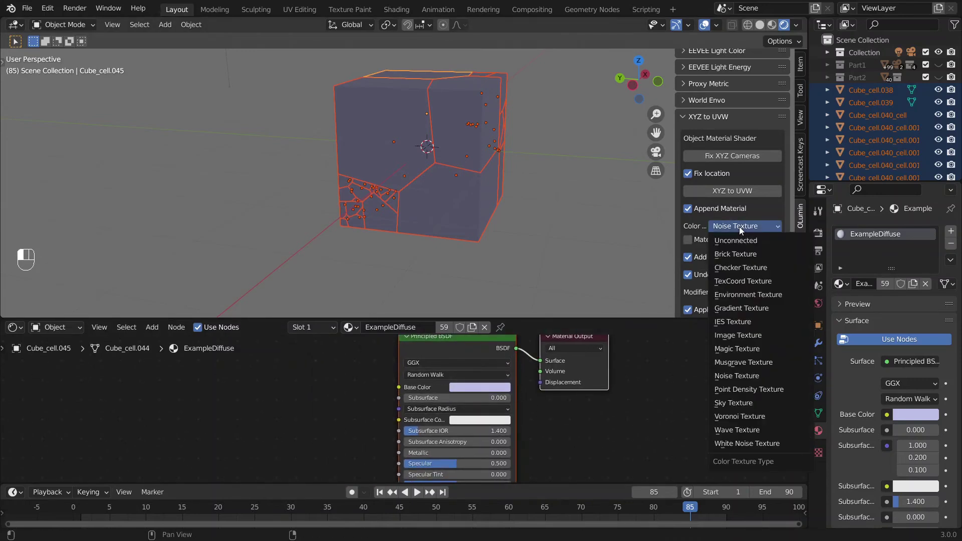
{"action": "left_click", "coordinate": [736, 241]}
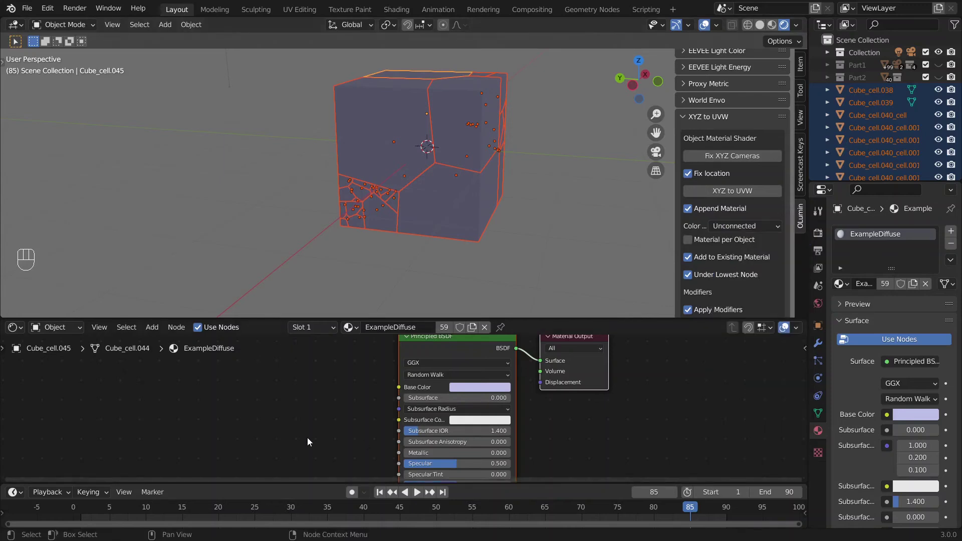
{"action": "left_click", "coordinate": [727, 192]}
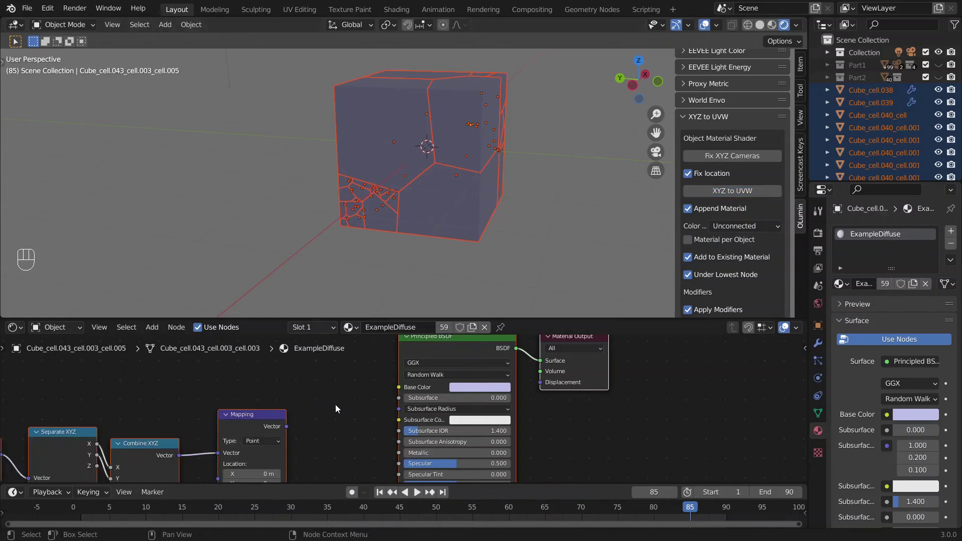
Step: Reposition the Mapping node slightly beside the Combine XYZ node in the ExampleDiffuse node tree
{"action": "left_click", "coordinate": [868, 234]}
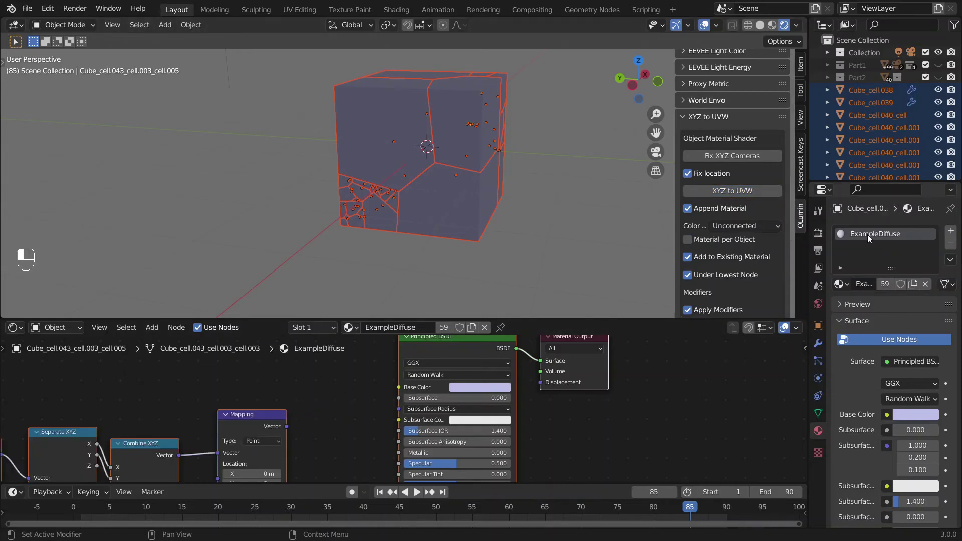
{"action": "left_click", "coordinate": [258, 423]}
{"action": "key", "text": "g"}
{"action": "key", "text": "Escape"}
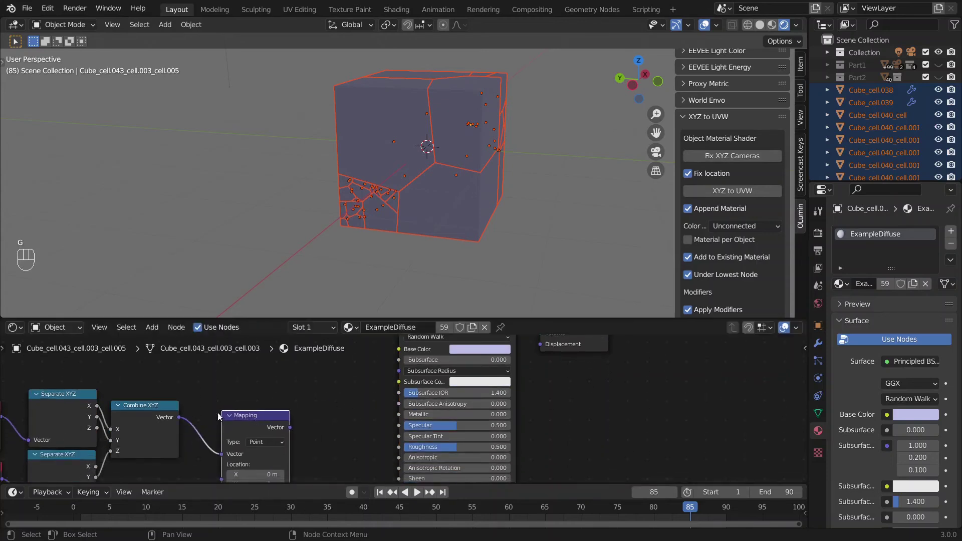
Step: Raise the Mapping node so it sits above the level of the Combine XYZ node in the ExampleDiffuse node tree
{"action": "left_click", "coordinate": [164, 421]}
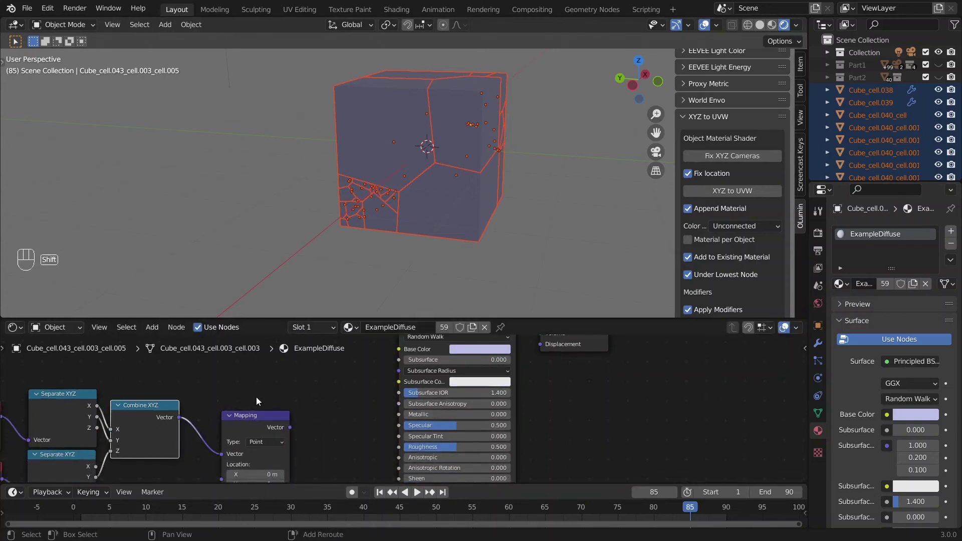
{"action": "middle_click_drag", "start_coordinate": [303, 401], "coordinate": [338, 430]}
{"action": "left_click", "coordinate": [271, 452]}
{"action": "key", "text": "g"}
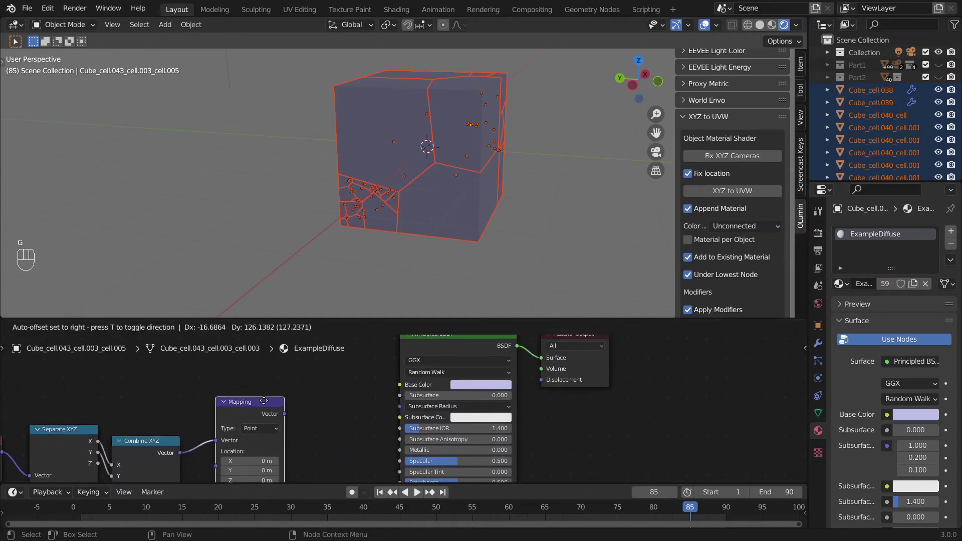
{"action": "left_click", "coordinate": [263, 394]}
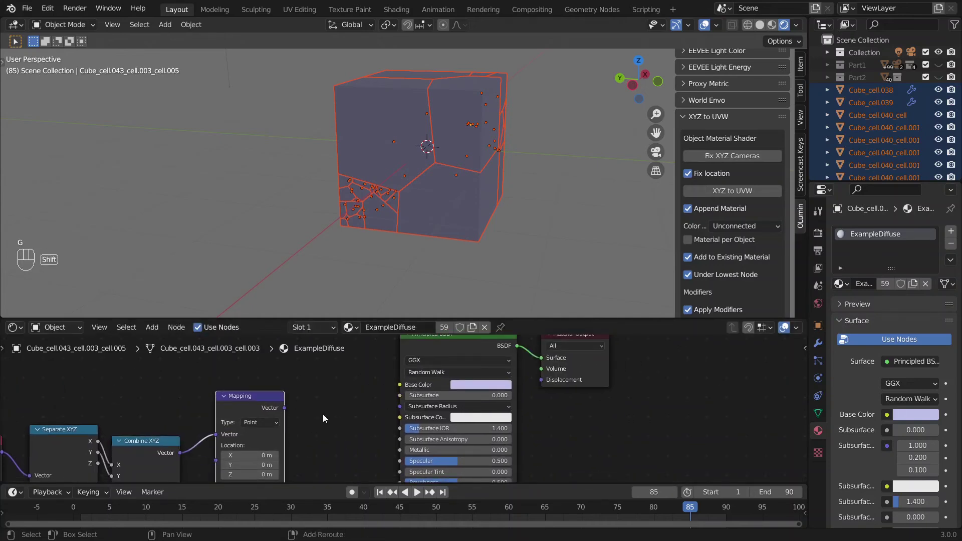
Step: Add a Musgrave Texture node, feed it the Mapping node's Vector, and connect its Height to the Principled BSDF's Base Color
{"action": "key", "text": "shift+a"}
{"action": "mouse_move", "coordinate": [309, 450]}
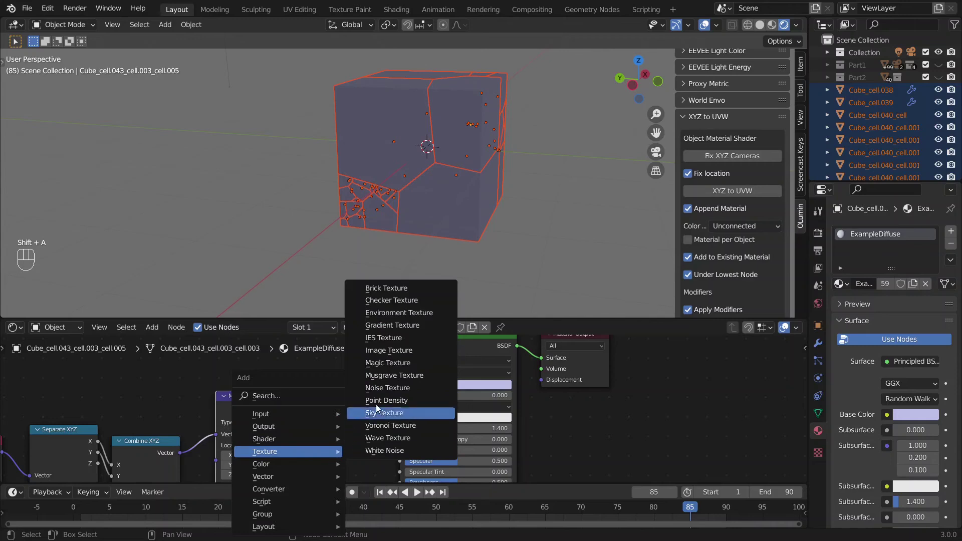
{"action": "left_click", "coordinate": [389, 374]}
{"action": "left_click", "coordinate": [301, 376]}
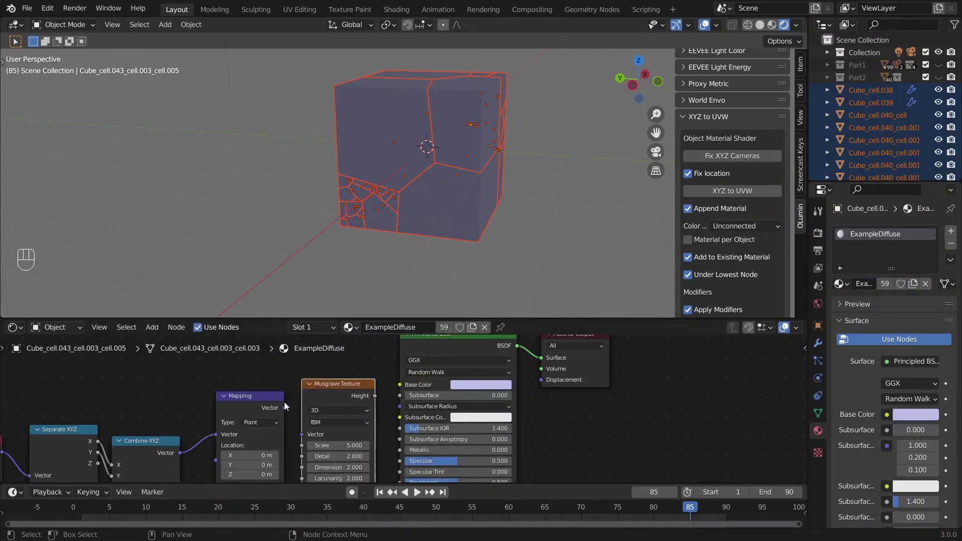
{"action": "left_click_drag", "start_coordinate": [284, 408], "coordinate": [302, 436]}
{"action": "left_click_drag", "start_coordinate": [378, 399], "coordinate": [398, 387]}
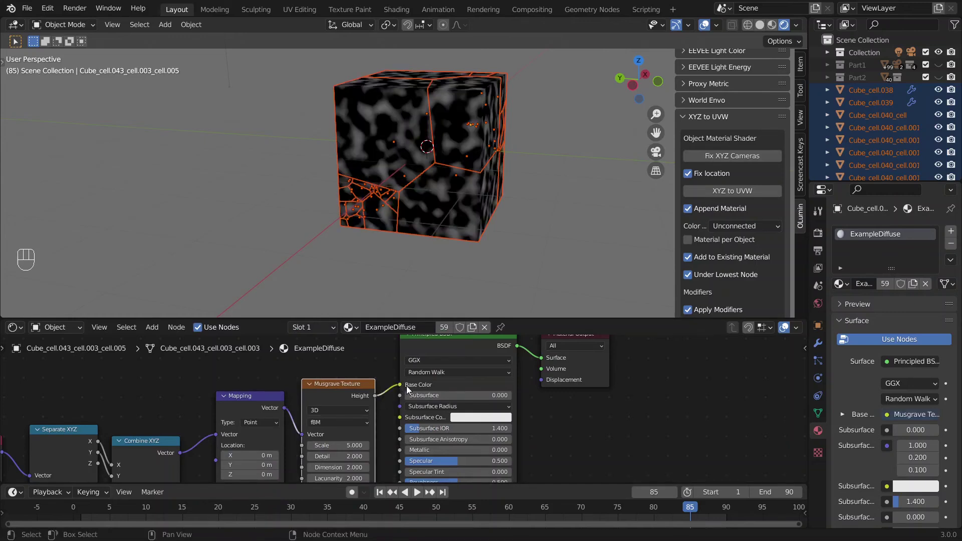
Step: Search for the rigid body operators and add all selected fracture pieces as active rigid bodies
{"action": "middle_click_drag", "start_coordinate": [519, 242], "coordinate": [403, 192]}
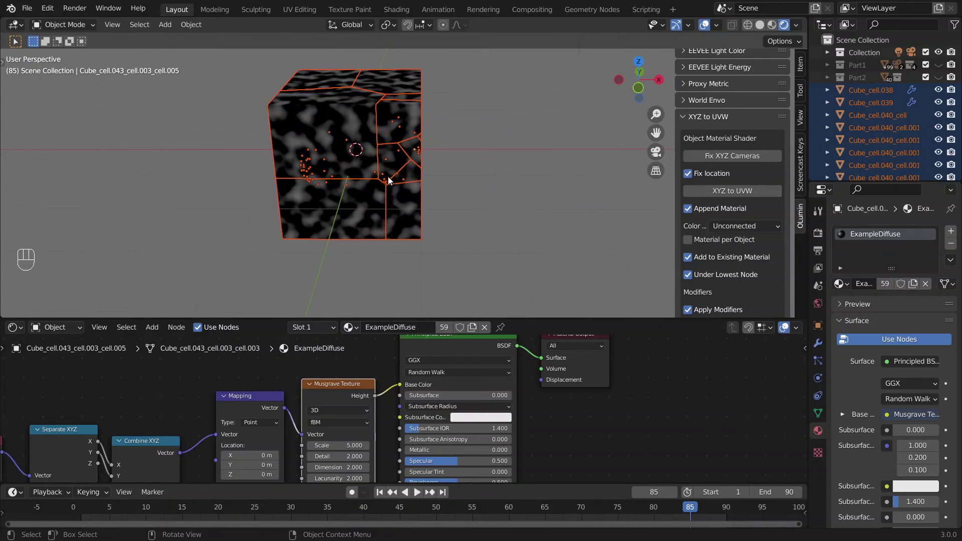
{"action": "key", "text": "F3"}
{"action": "key", "text": "BackSpace"}
{"action": "key", "text": "BackSpace"}
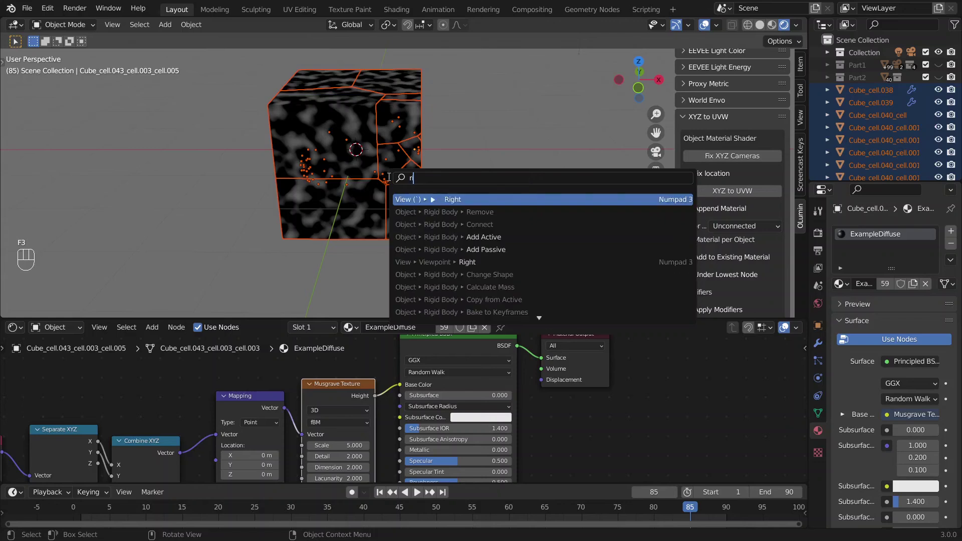
{"action": "type", "text": "add rigid"}
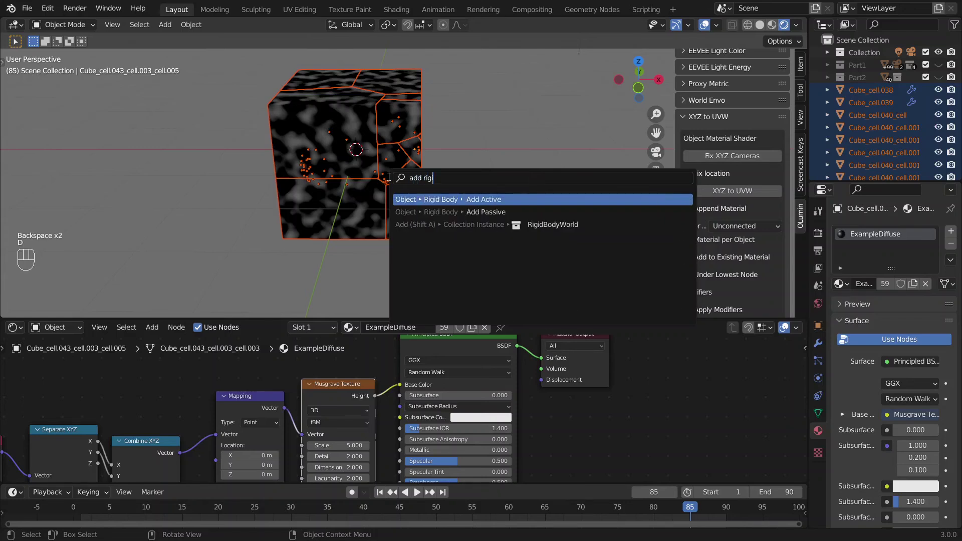
{"action": "left_click", "coordinate": [502, 201]}
Step: Deselect the group by picking one large piece, play the rigid body simulation briefly, and cancel playback
{"action": "middle_click_drag", "start_coordinate": [284, 149], "coordinate": [354, 161]}
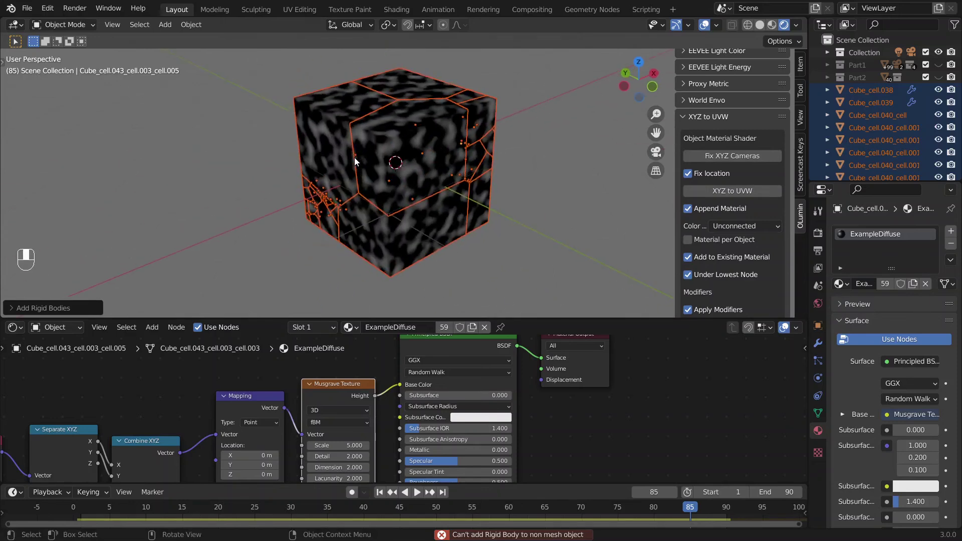
{"action": "left_click", "coordinate": [338, 141]}
{"action": "key", "text": "space"}
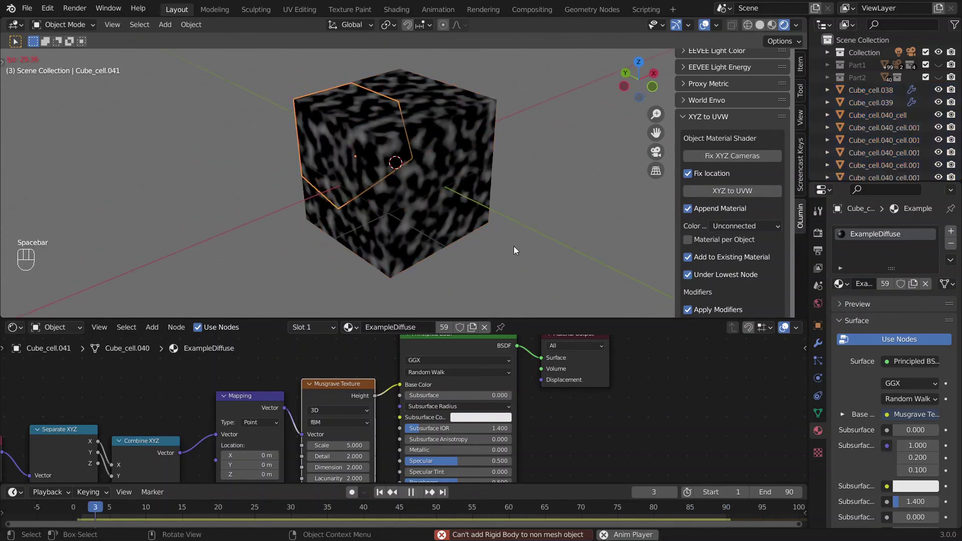
{"action": "key", "text": "Escape"}
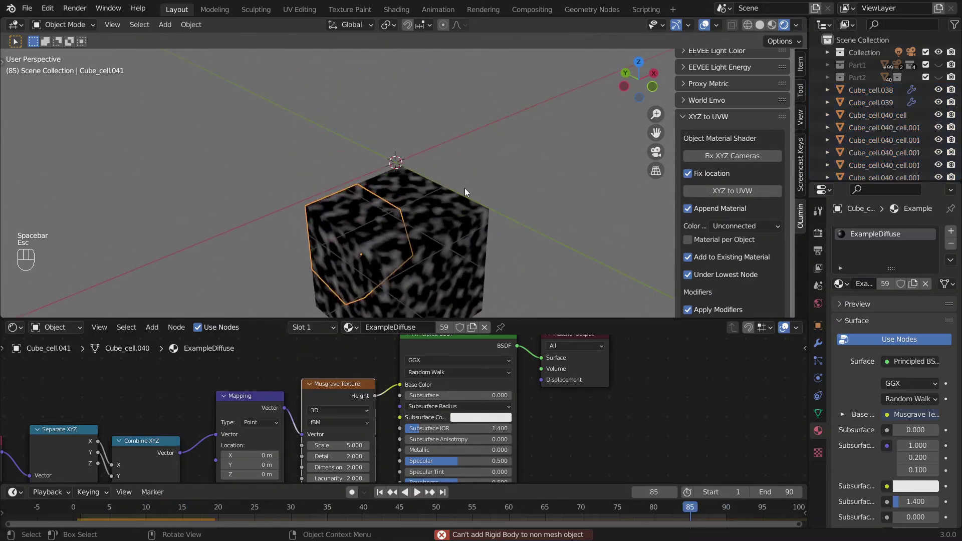
Step: Select all pieces, move them into a new collection named Frac2, and collapse that collection in the outliner
{"action": "key", "text": "a"}
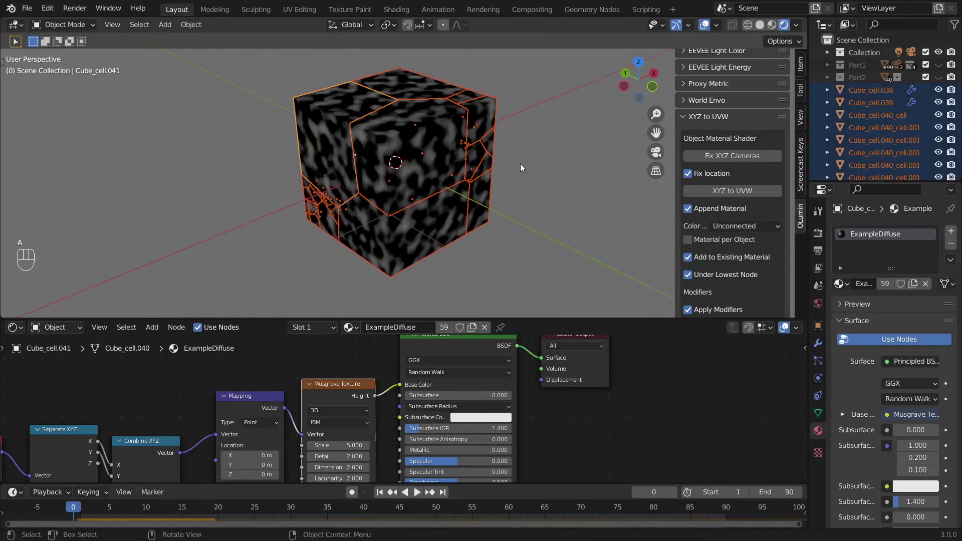
{"action": "key", "text": "m"}
{"action": "left_click", "coordinate": [520, 163]}
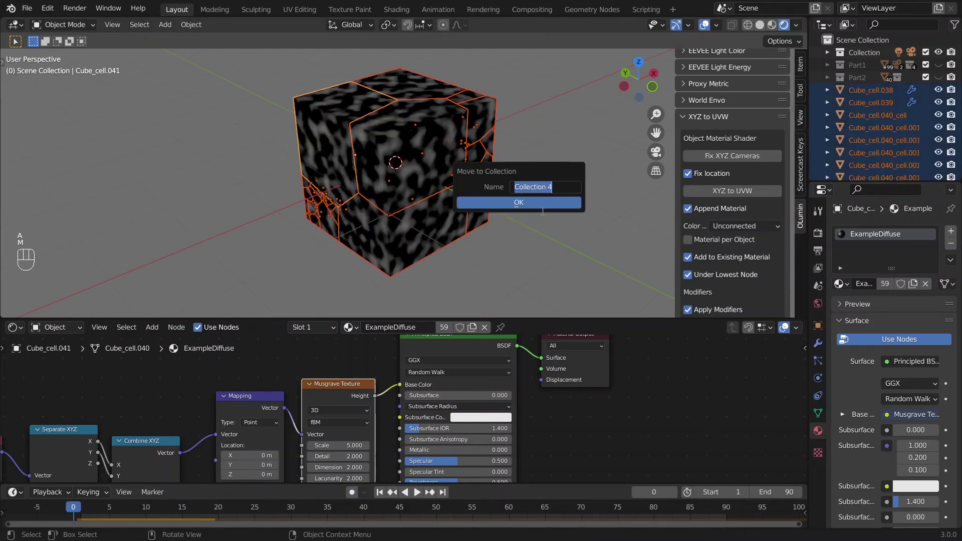
{"action": "type", "text": "Frac"}
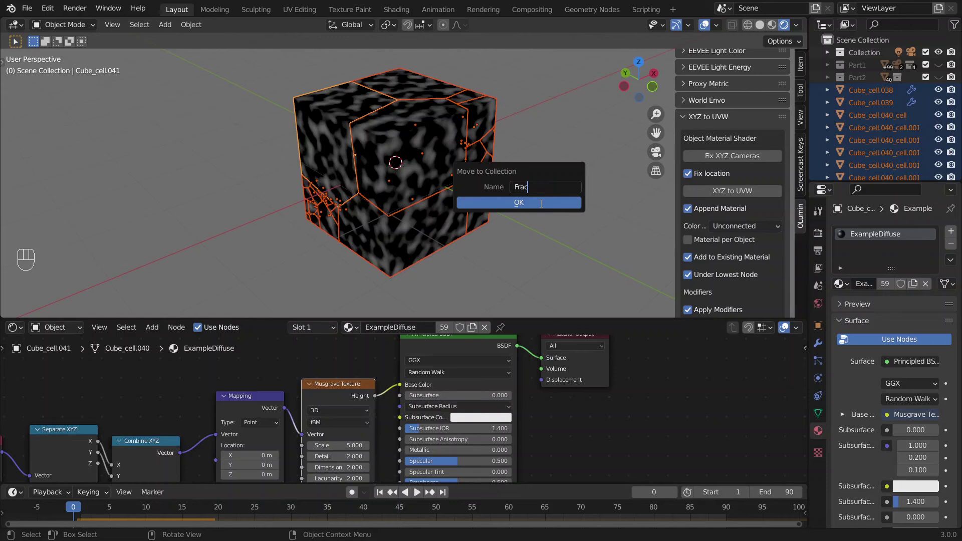
{"action": "type", "text": "2"}
{"action": "left_click", "coordinate": [541, 203]}
{"action": "left_click", "coordinate": [834, 90]}
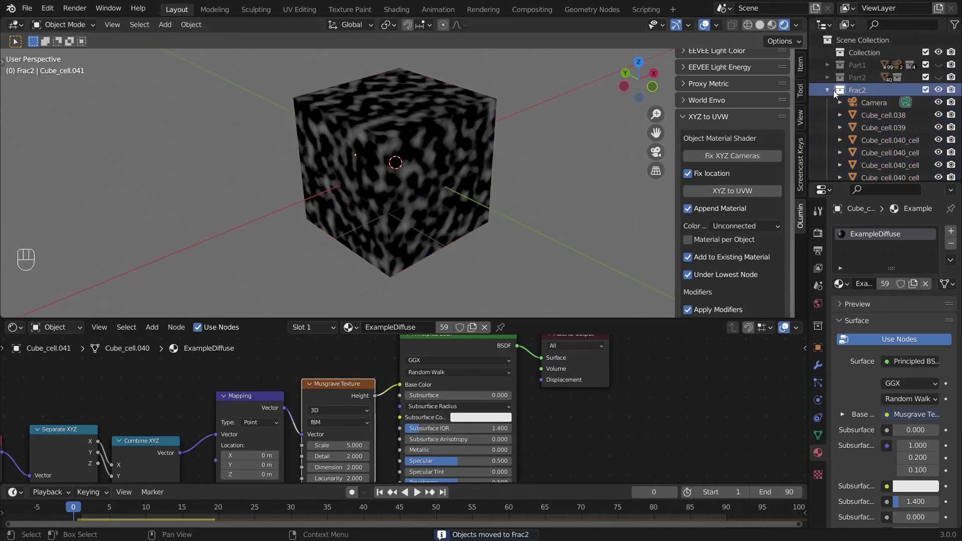
{"action": "left_click", "coordinate": [828, 89]}
Step: Show the Part1 and Part2 collections and the Plane in the viewport
{"action": "left_click", "coordinate": [938, 77]}
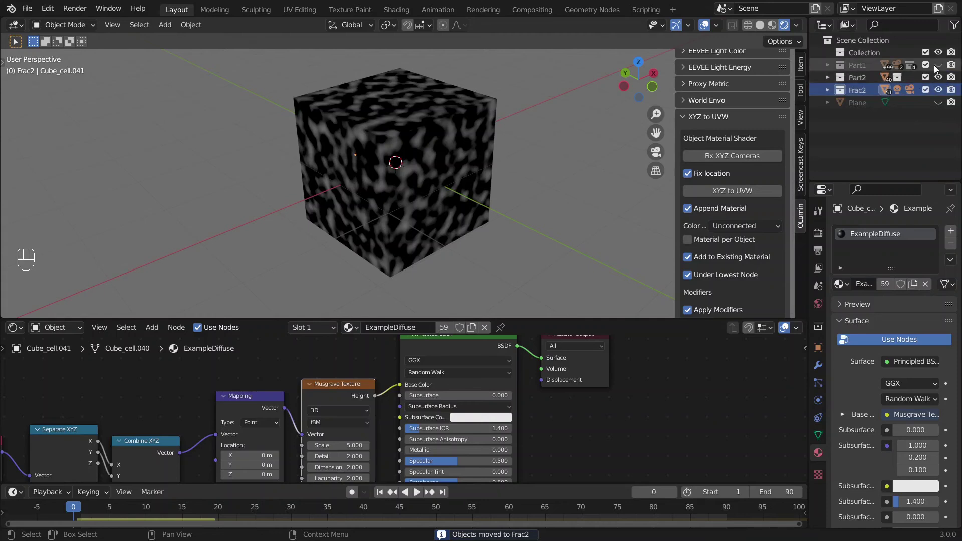
{"action": "left_click", "coordinate": [938, 65]}
{"action": "left_click", "coordinate": [938, 102]}
{"action": "middle_click_drag", "start_coordinate": [368, 177], "coordinate": [440, 154]}
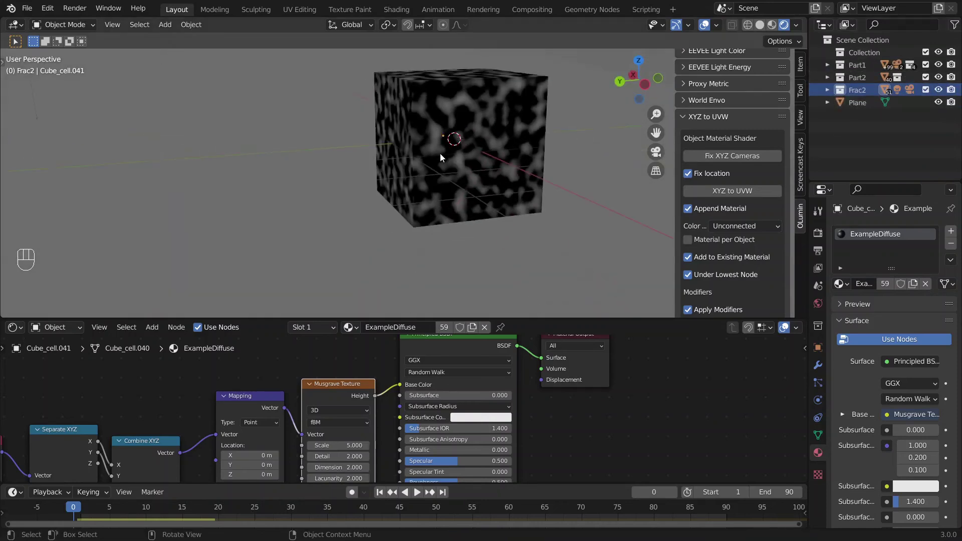
{"action": "scroll", "coordinate": [444, 153], "scroll_direction": "down", "scroll_amount": 5}
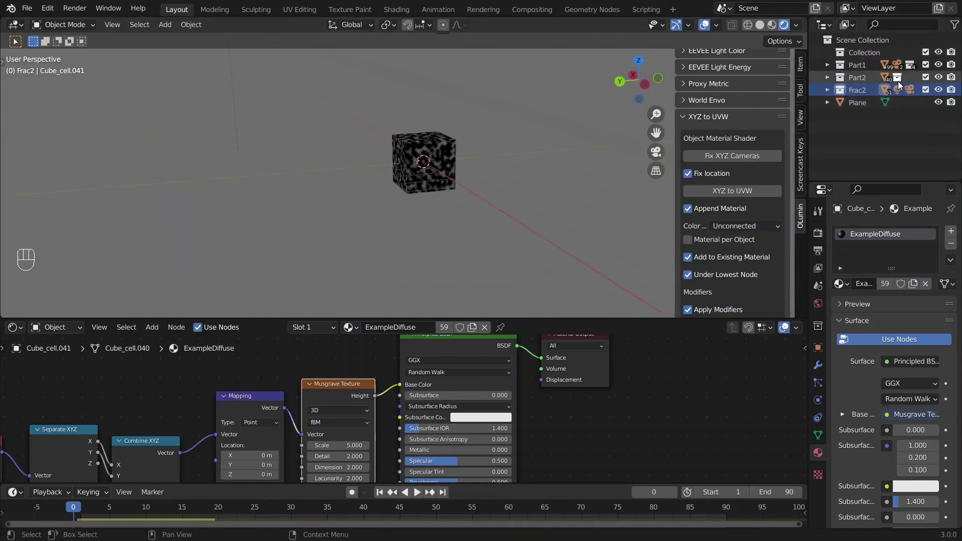
Step: Hide everything except the Frac2 collection and select all of its objects
{"action": "left_click", "coordinate": [939, 76]}
{"action": "left_click", "coordinate": [938, 64]}
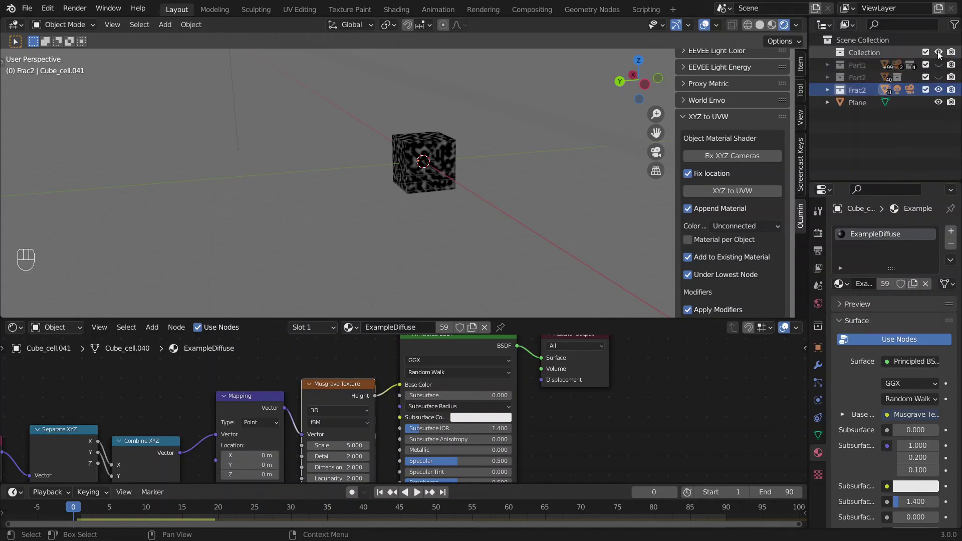
{"action": "left_click", "coordinate": [939, 52]}
{"action": "key", "text": "a"}
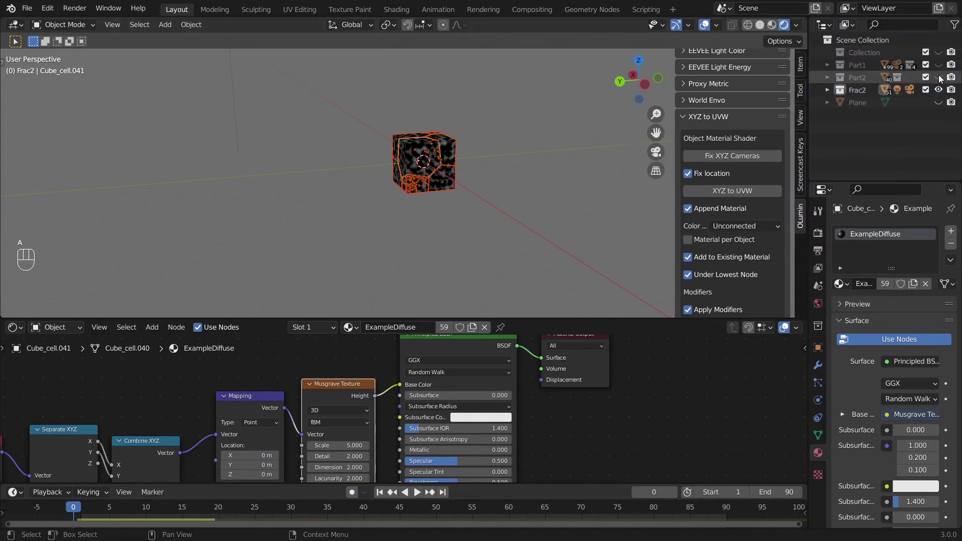
Step: Make the Plane, Part2, Part1 and Collection visible again, keeping the Frac2 objects selected
{"action": "left_click", "coordinate": [939, 102]}
{"action": "left_click", "coordinate": [939, 77]}
{"action": "left_click", "coordinate": [939, 65]}
{"action": "left_click", "coordinate": [938, 53]}
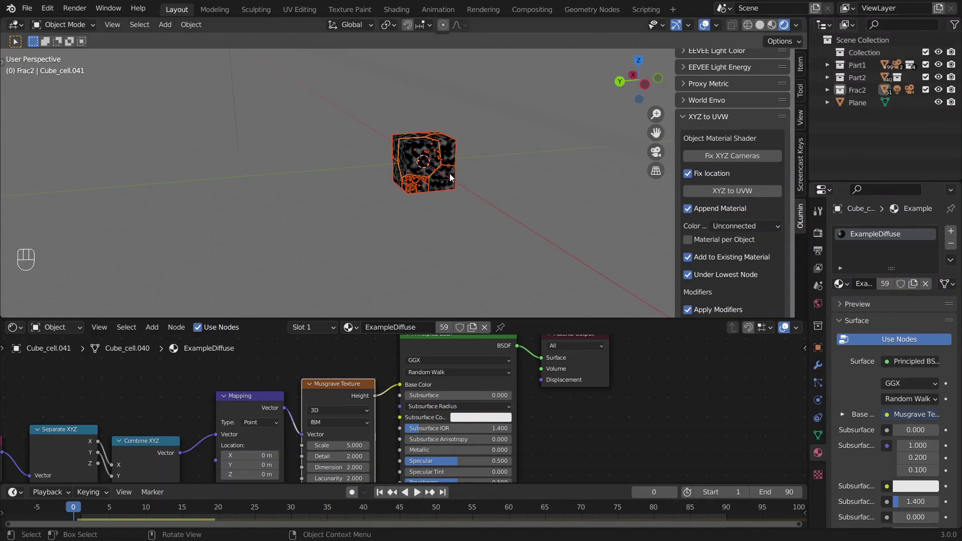
Step: Raise the selected Frac2 objects along the global Z axis in two moves, above the row of sample cubes
{"action": "middle_click_drag", "start_coordinate": [449, 173], "coordinate": [360, 185]}
{"action": "key", "text": "g"}
{"action": "key", "text": "z"}
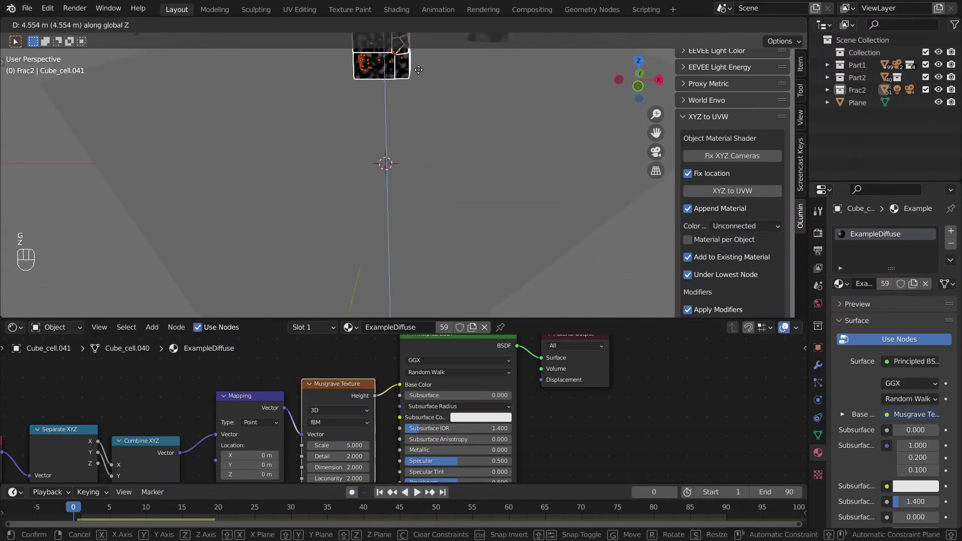
{"action": "left_click", "coordinate": [433, 85]}
{"action": "middle_click_drag", "start_coordinate": [433, 86], "coordinate": [419, 229], "text": "shift"}
{"action": "key", "text": "g"}
{"action": "key", "text": "z"}
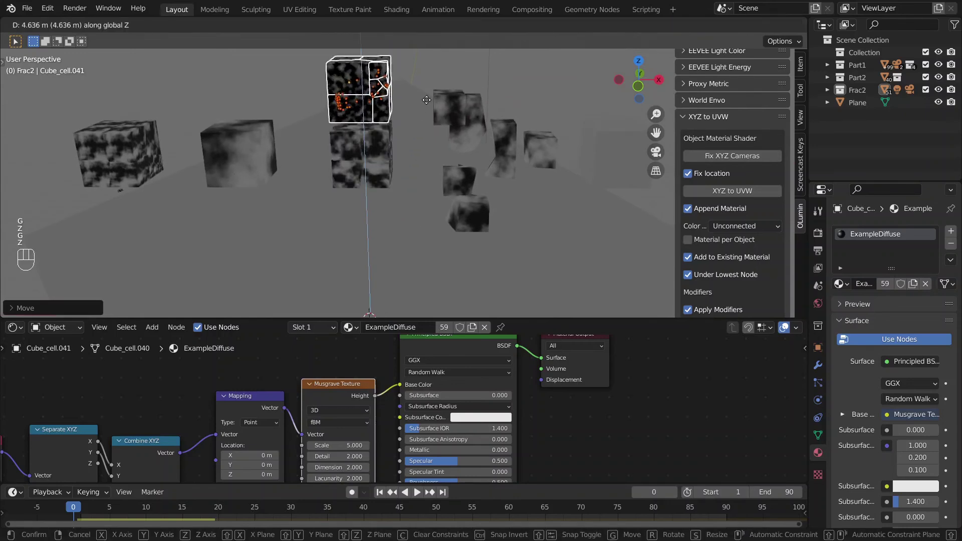
{"action": "left_click", "coordinate": [434, 57]}
Step: Shift the Frac2 objects along the global Y axis and adjust their height along Z
{"action": "middle_click_drag", "start_coordinate": [434, 57], "coordinate": [327, 136]}
{"action": "key", "text": "g"}
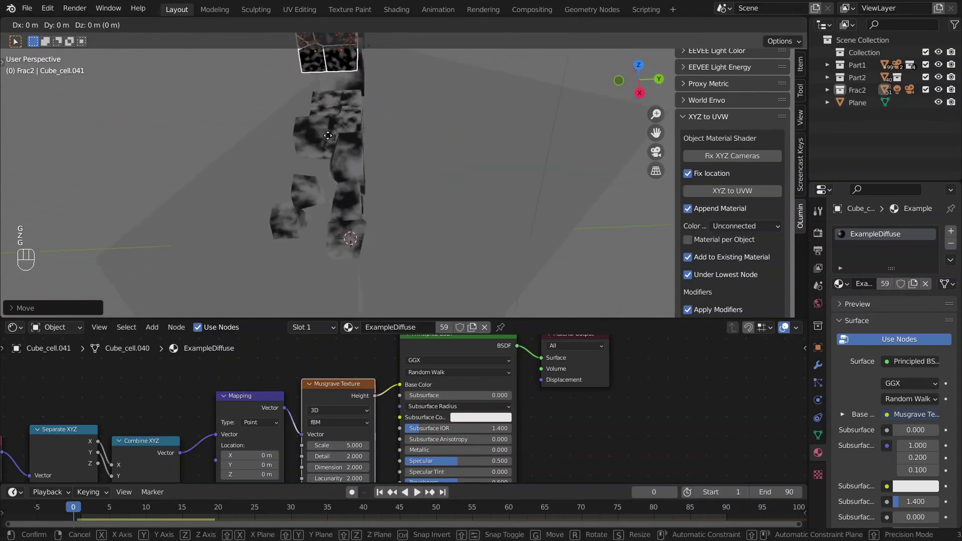
{"action": "key", "text": "x"}
{"action": "key", "text": "y"}
{"action": "left_click", "coordinate": [478, 146]}
{"action": "key", "text": "g"}
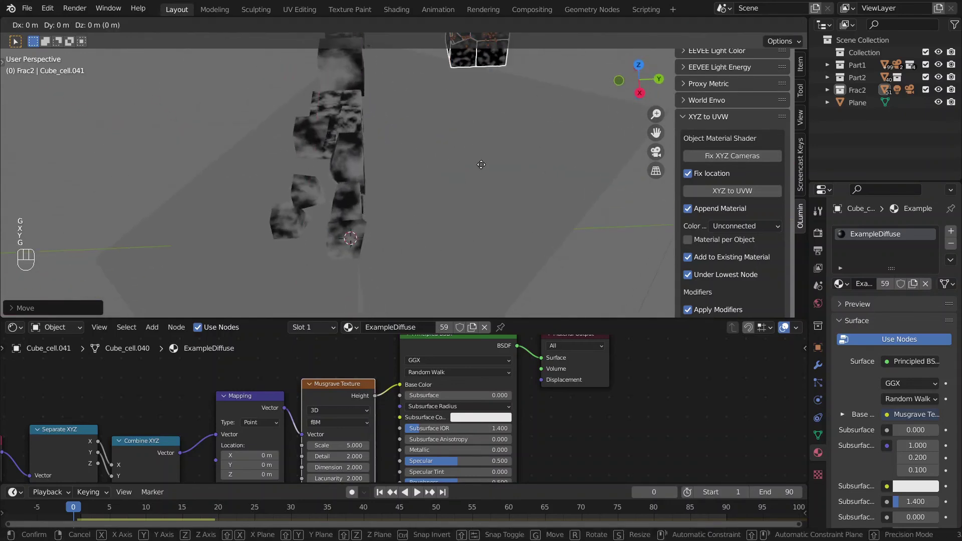
{"action": "key", "text": "z"}
{"action": "left_click", "coordinate": [281, 226]}
Step: Select only the point light high above the scene and lower it along Z to near the raised fractured cube
{"action": "middle_click_drag", "start_coordinate": [281, 225], "coordinate": [639, 141]}
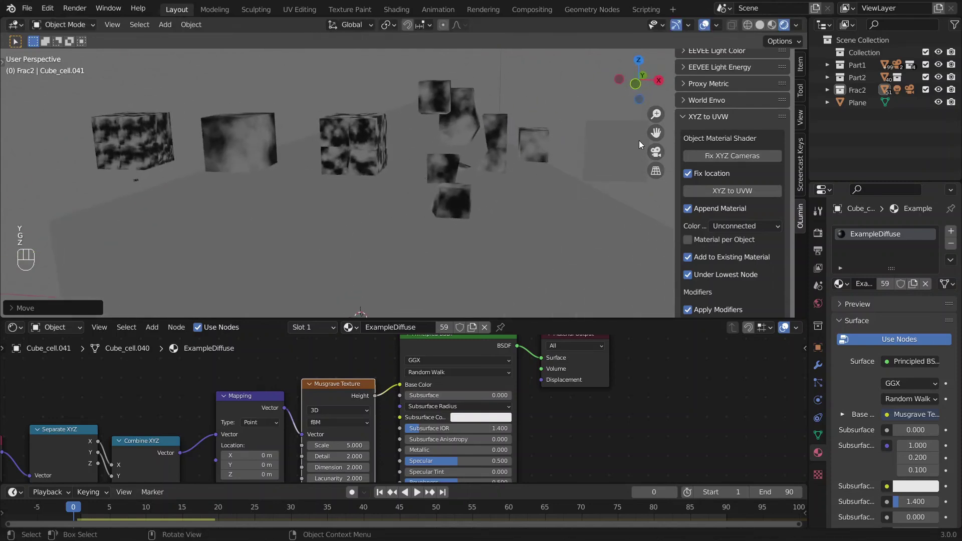
{"action": "middle_click_drag", "start_coordinate": [533, 191], "coordinate": [541, 147], "text": "shift"}
{"action": "scroll", "coordinate": [534, 143], "scroll_direction": "down", "scroll_amount": 5}
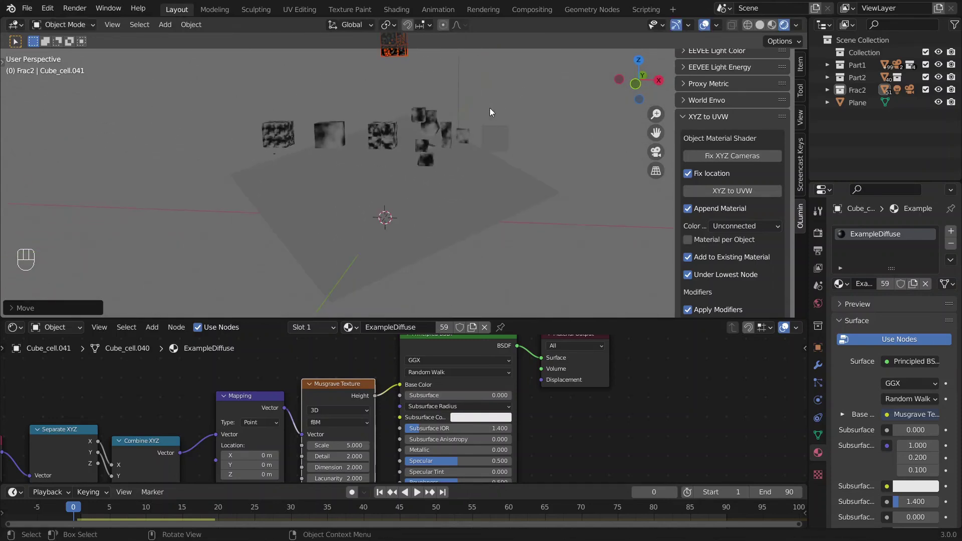
{"action": "middle_click_drag", "start_coordinate": [489, 107], "coordinate": [530, 332], "text": "shift"}
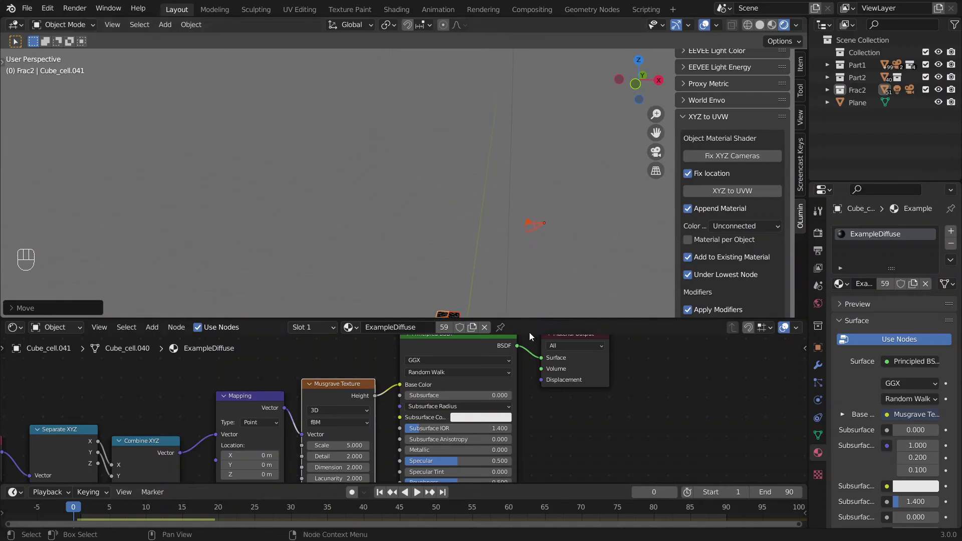
{"action": "scroll", "coordinate": [509, 271], "scroll_direction": "down", "scroll_amount": 5}
{"action": "left_click", "coordinate": [437, 104]}
{"action": "key", "text": "g"}
{"action": "key", "text": "z"}
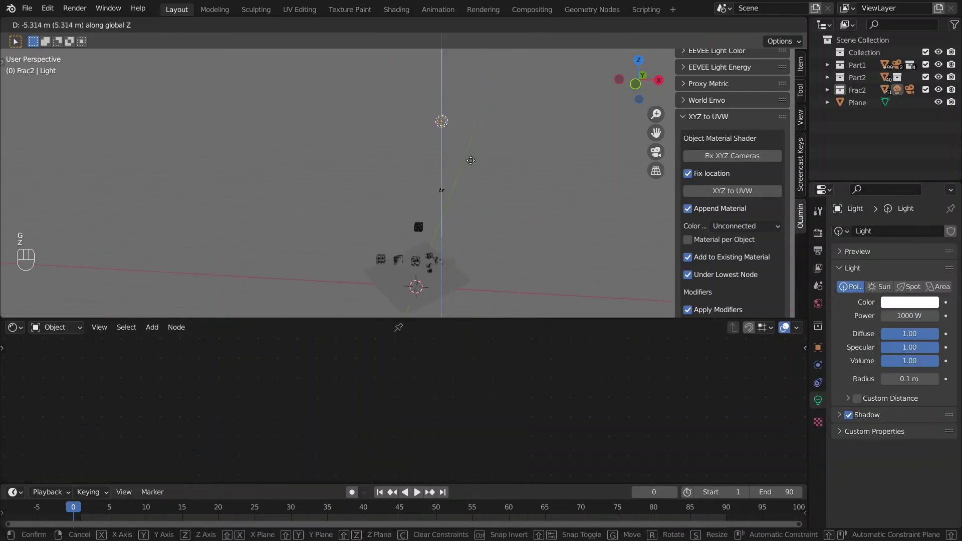
{"action": "left_click", "coordinate": [468, 251]}
Step: Maximize the 3D viewport and move the light along the global X axis toward the raised cube, and along Y
{"action": "key", "text": "KP_Decimal"}
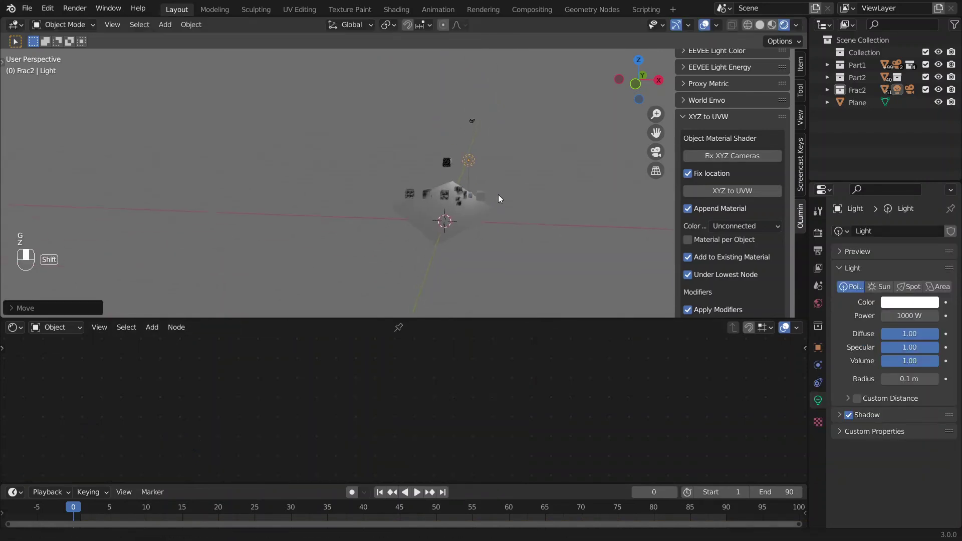
{"action": "key", "text": "ctrl+space"}
{"action": "scroll", "coordinate": [502, 189], "scroll_direction": "down", "scroll_amount": 8}
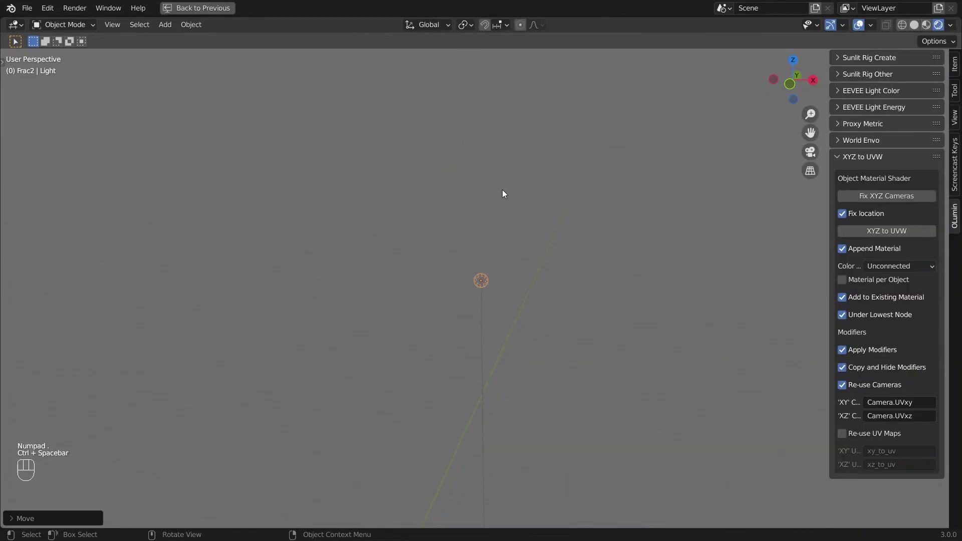
{"action": "middle_click_drag", "start_coordinate": [482, 323], "coordinate": [527, 179], "text": "shift"}
{"action": "key", "text": "g"}
{"action": "key", "text": "x"}
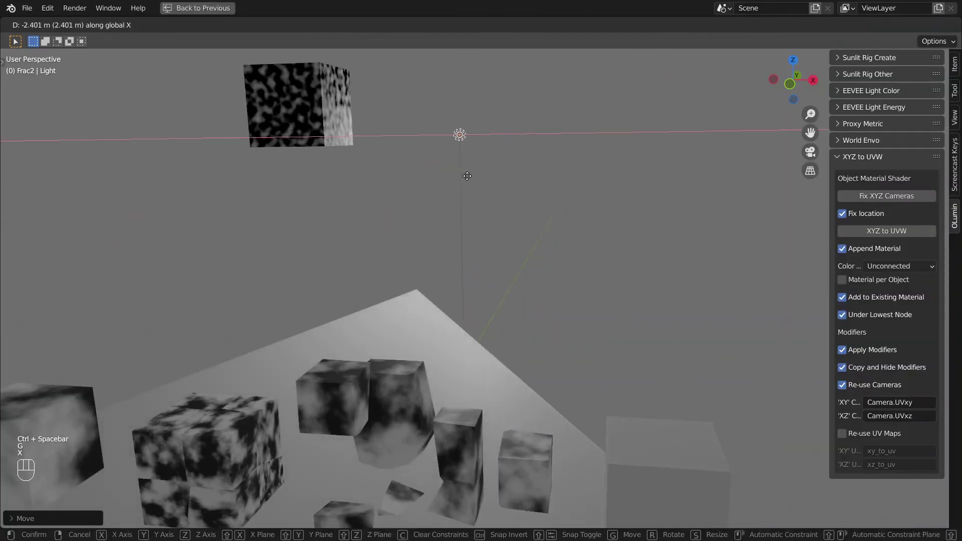
{"action": "key", "text": "g"}
{"action": "key", "text": "y"}
{"action": "left_click", "coordinate": [410, 270]}
Step: Move the point light further along the negative global Y axis, beside the raised fractured cube
{"action": "scroll", "coordinate": [468, 207], "scroll_direction": "down", "scroll_amount": 4}
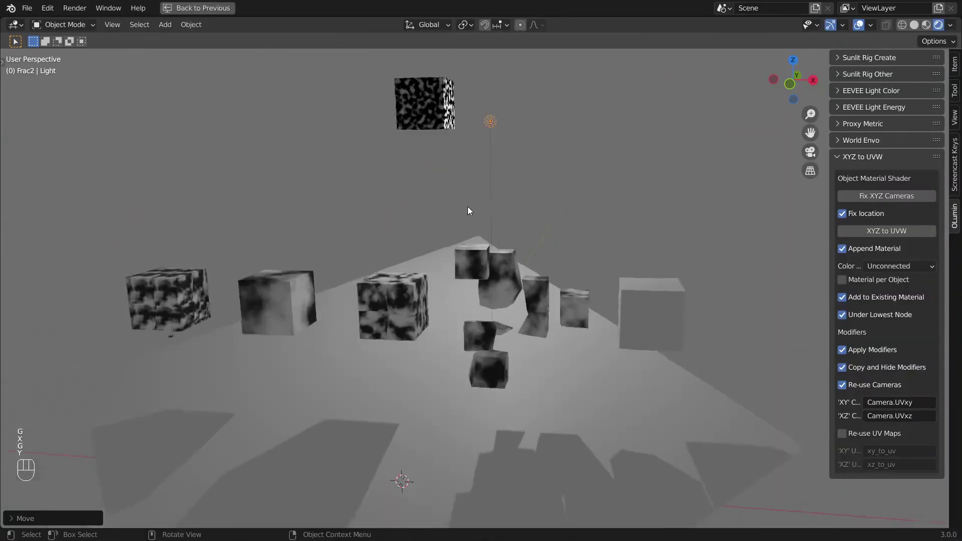
{"action": "middle_click_drag", "start_coordinate": [467, 206], "coordinate": [481, 239], "text": "shift"}
{"action": "key", "text": "g"}
{"action": "key", "text": "y"}
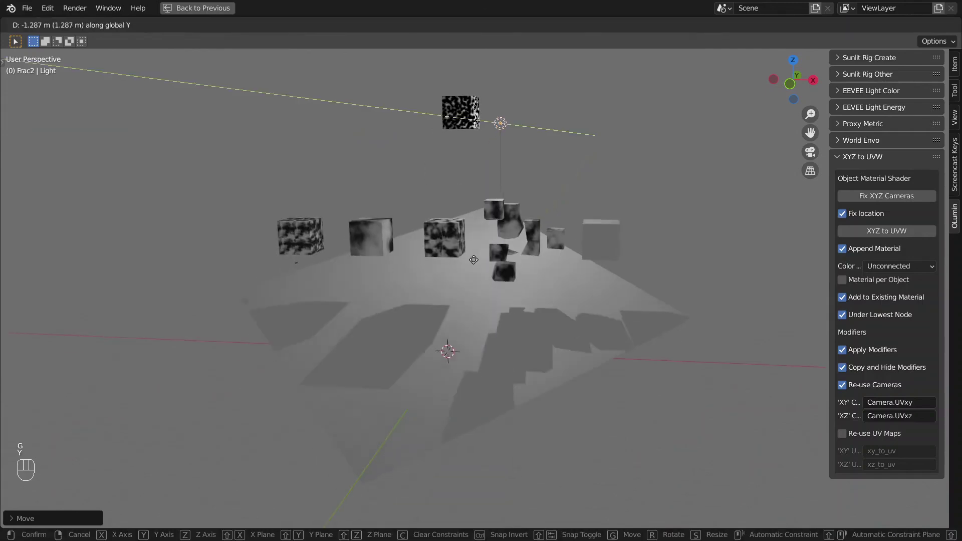
{"action": "left_click", "coordinate": [471, 266]}
{"action": "middle_click_drag", "start_coordinate": [510, 194], "coordinate": [494, 168]}
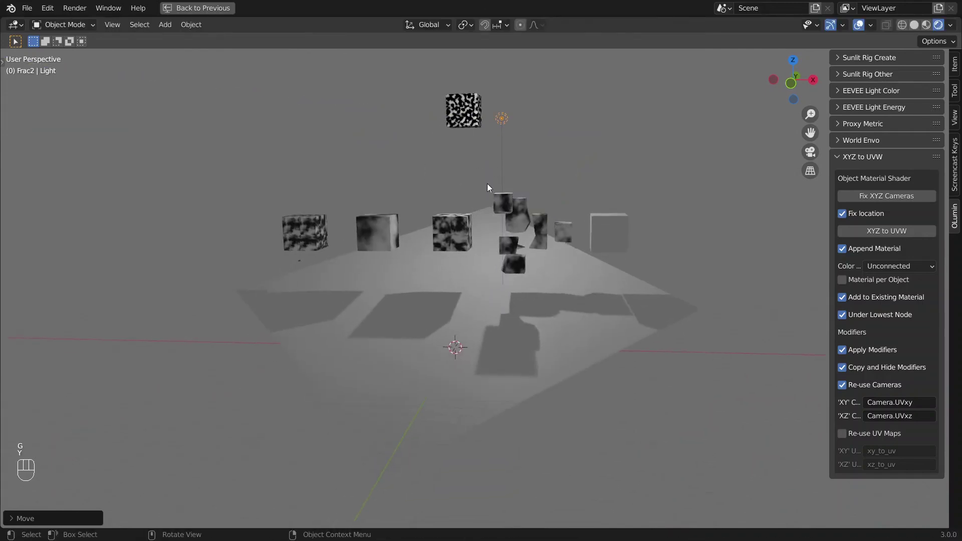
{"action": "scroll", "coordinate": [505, 275], "scroll_direction": "up", "scroll_amount": 2}
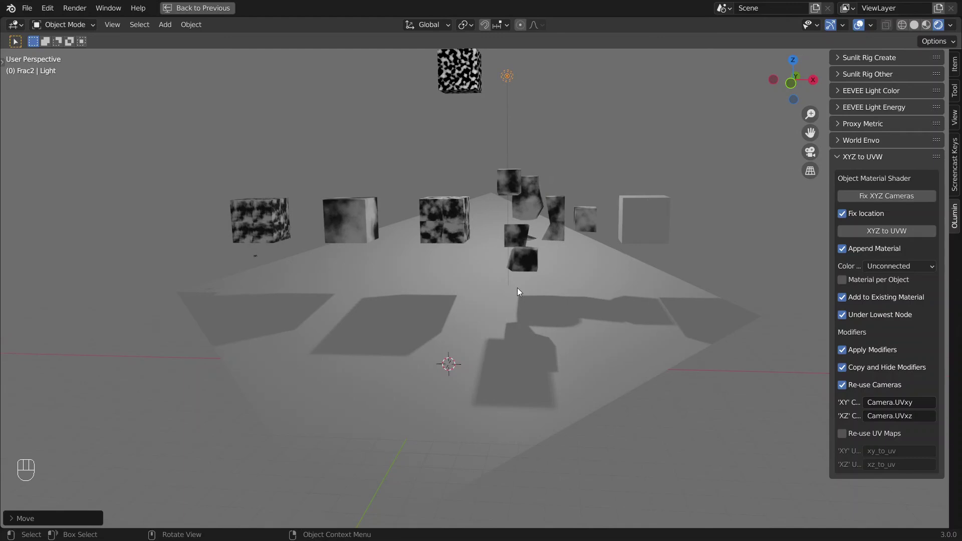
Step: Play the rigid body simulation in the maximized viewport without the sidebar and pause it at frame 68
{"action": "key", "text": "ctrl+space"}
{"action": "key", "text": "ctrl+space"}
{"action": "key", "text": "space"}
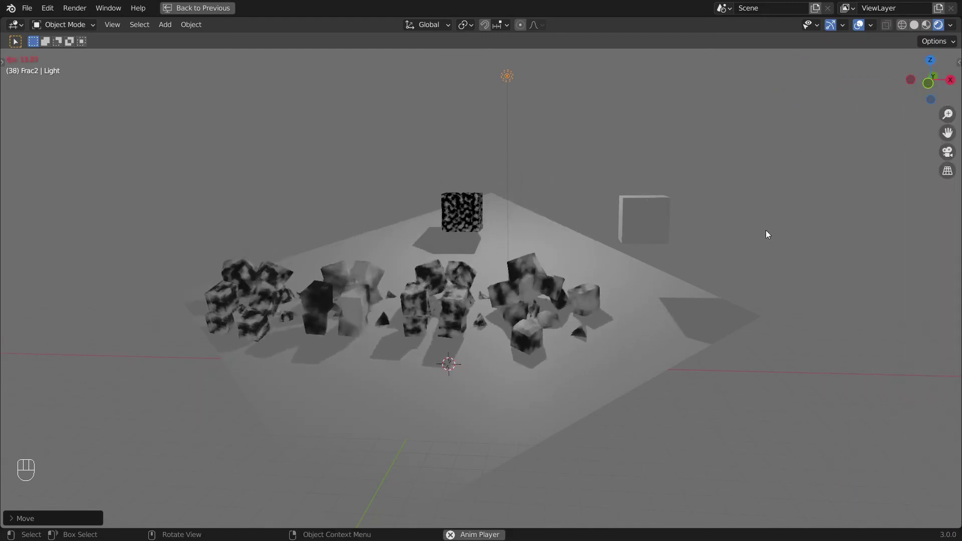
{"action": "key", "text": "space"}
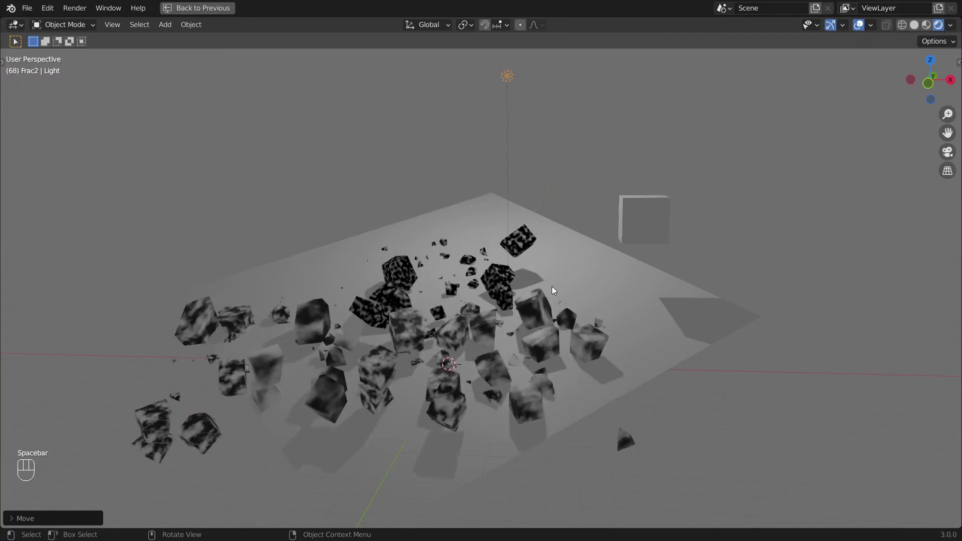
Step: Inspect the fallen pieces up close, select a dark Frac2 piece, and restore the full layout to check its ExampleDiffuse shader nodes
{"action": "middle_click_drag", "start_coordinate": [435, 261], "coordinate": [416, 178]}
{"action": "scroll", "coordinate": [455, 203], "scroll_direction": "up", "scroll_amount": 4}
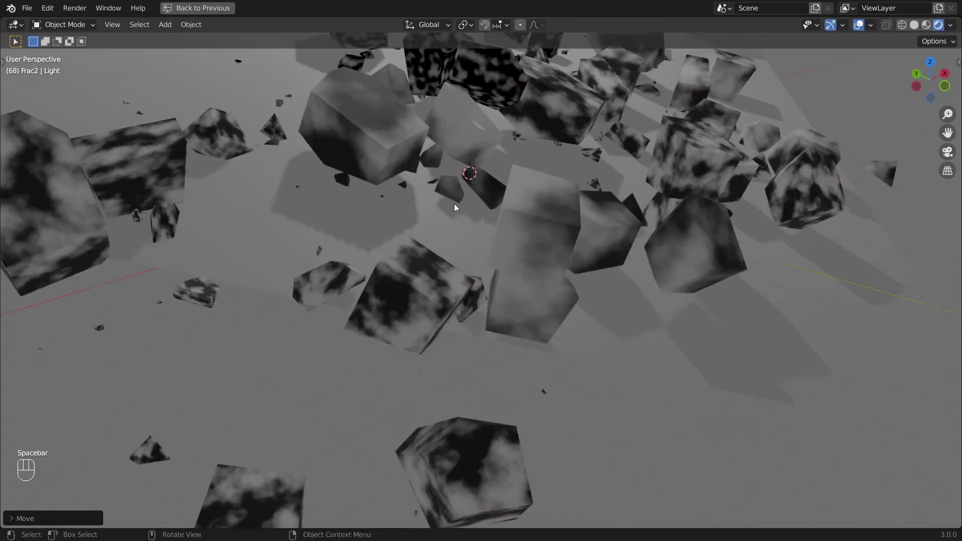
{"action": "middle_click_drag", "start_coordinate": [476, 197], "coordinate": [481, 293], "text": "shift"}
{"action": "left_click", "coordinate": [491, 285]}
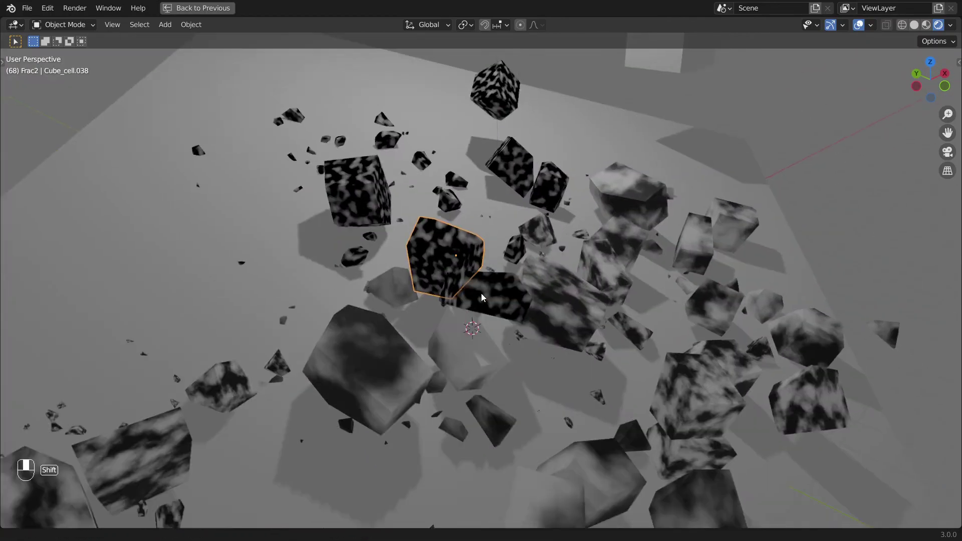
{"action": "scroll", "coordinate": [481, 294], "scroll_direction": "up", "scroll_amount": 2}
{"action": "key", "text": "ctrl+space"}
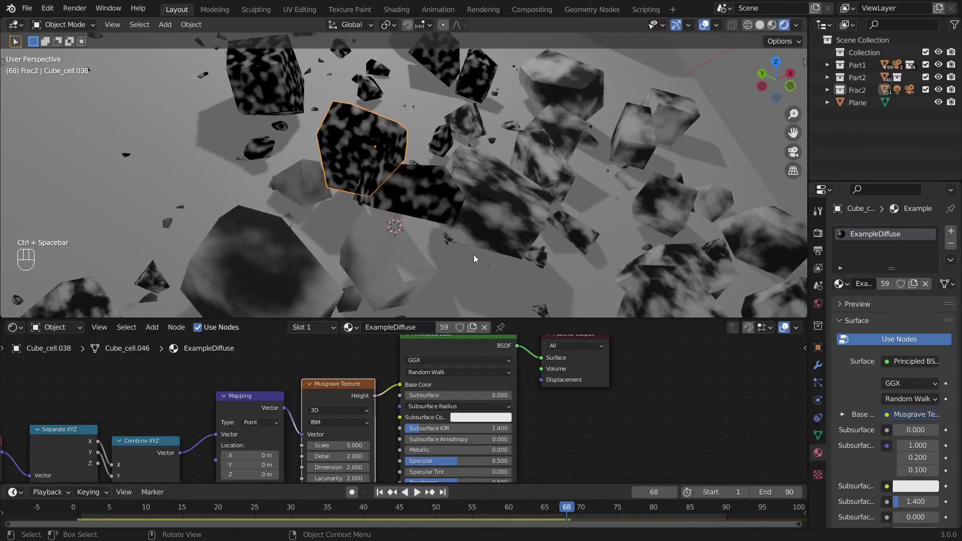
{"action": "middle_click_drag", "start_coordinate": [321, 408], "coordinate": [267, 444], "text": "shift"}
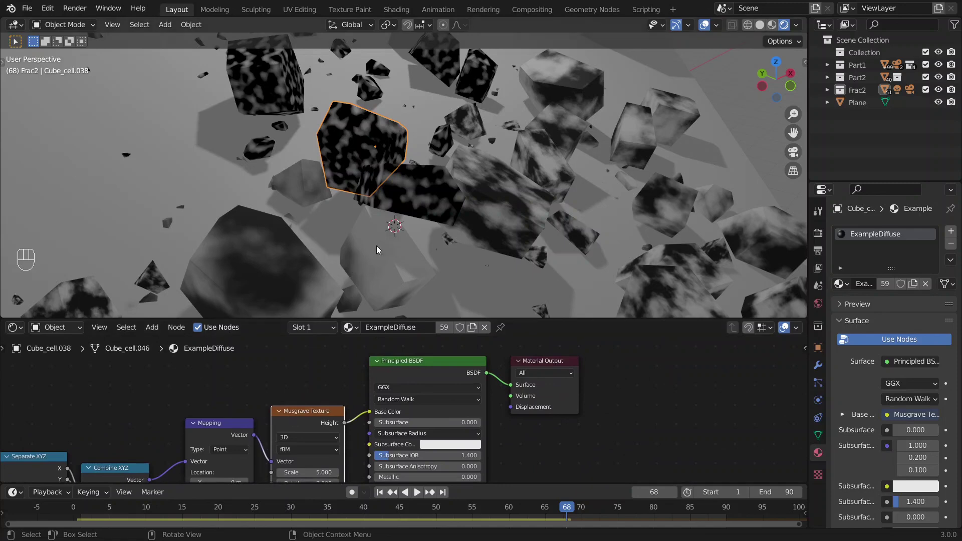
{"action": "middle_click_drag", "start_coordinate": [356, 158], "coordinate": [390, 182]}
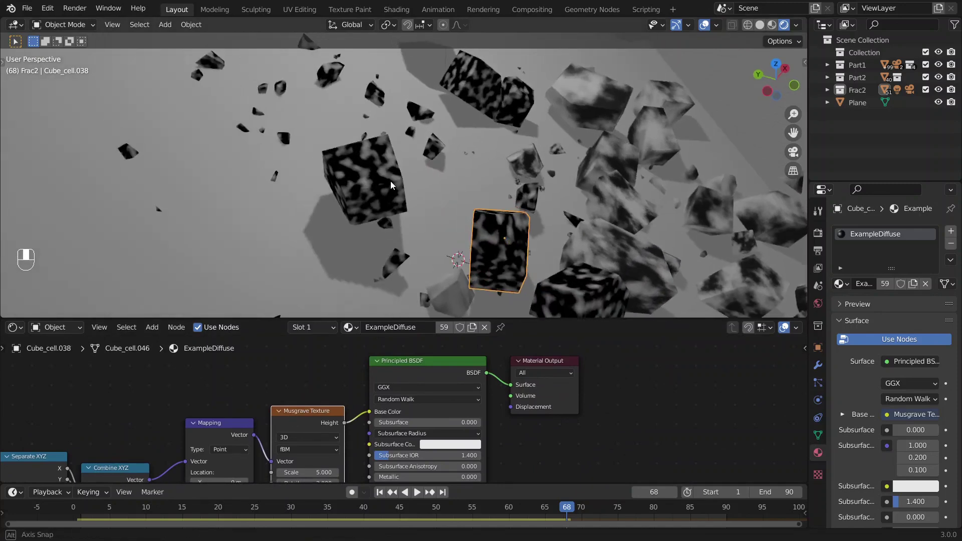
Step: Step the simulation forward frame by frame from frame 68 to 76, selecting another dark Frac2 piece to follow its texture
{"action": "key", "text": "Right"}
{"action": "key", "text": "Right"}
{"action": "key", "text": "Right"}
{"action": "key", "text": "Right"}
{"action": "key", "text": "Right"}
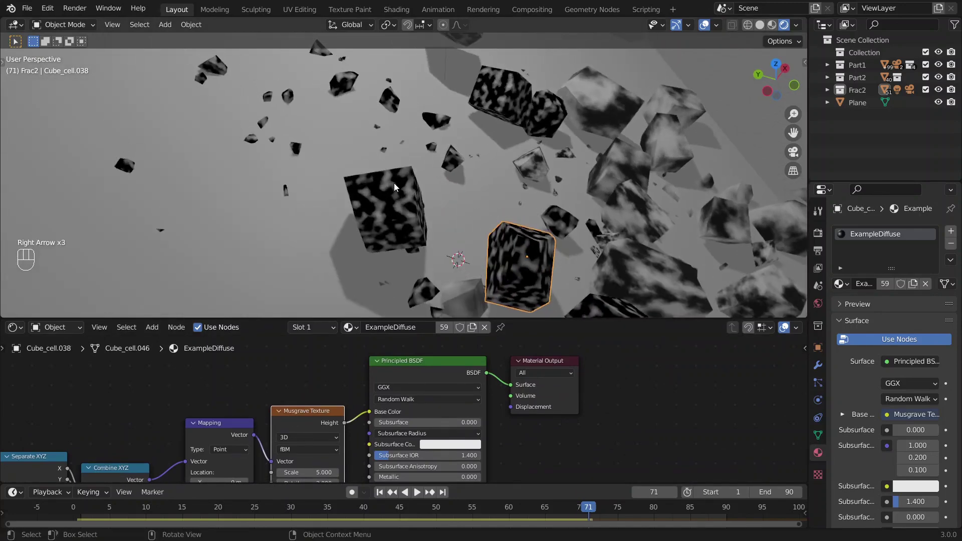
{"action": "key", "text": "Right"}
{"action": "key", "text": "Right"}
{"action": "key", "text": "Right"}
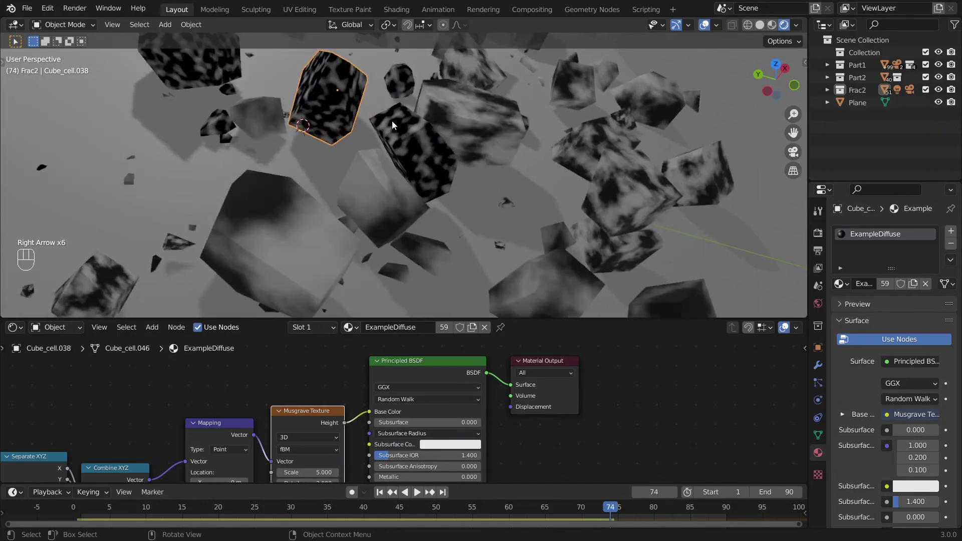
{"action": "left_click", "coordinate": [231, 86]}
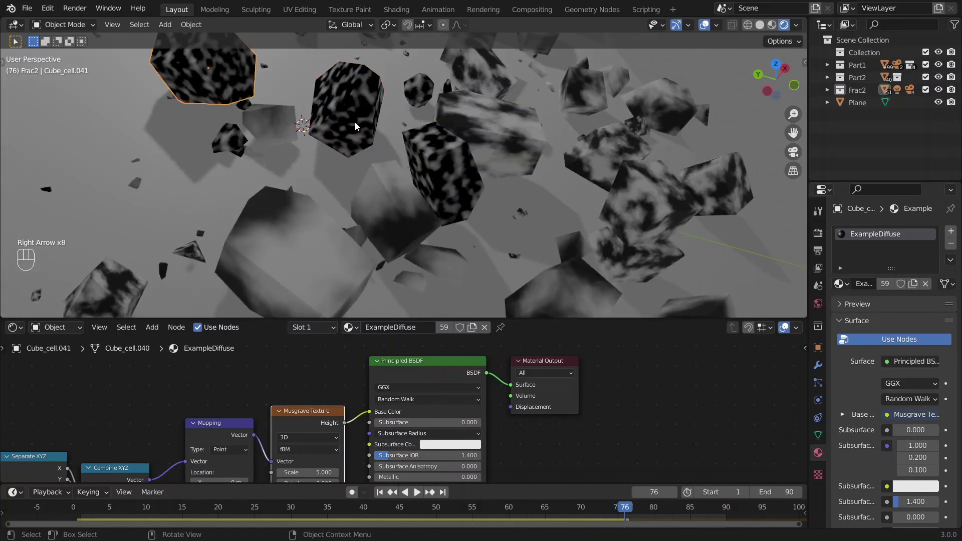
Step: Step the simulation back to frame 0, following the selected piece as it rejoins the raised cube
{"action": "key", "text": "Left"}
{"action": "key", "text": "Left"}
{"action": "key", "text": "Left"}
{"action": "middle_click_drag", "start_coordinate": [339, 112], "coordinate": [545, 257], "text": "shift"}
{"action": "key", "text": "Left"}
{"action": "key", "text": "Left"}
{"action": "key", "text": "Left"}
{"action": "key", "text": "Left"}
{"action": "key", "text": "Left"}
{"action": "key", "text": "Left"}
{"action": "key", "text": "Left"}
{"action": "key", "text": "Left"}
{"action": "key", "text": "Left"}
{"action": "key", "text": "Left"}
{"action": "key", "text": "Left"}
{"action": "key", "text": "Left"}
{"action": "key", "text": "Left"}
{"action": "key", "text": "Left"}
{"action": "key", "text": "Left"}
{"action": "key", "text": "Left"}
{"action": "key", "text": "Left"}
{"action": "key", "text": "Left"}
{"action": "key", "text": "Left"}
{"action": "key", "text": "Left"}
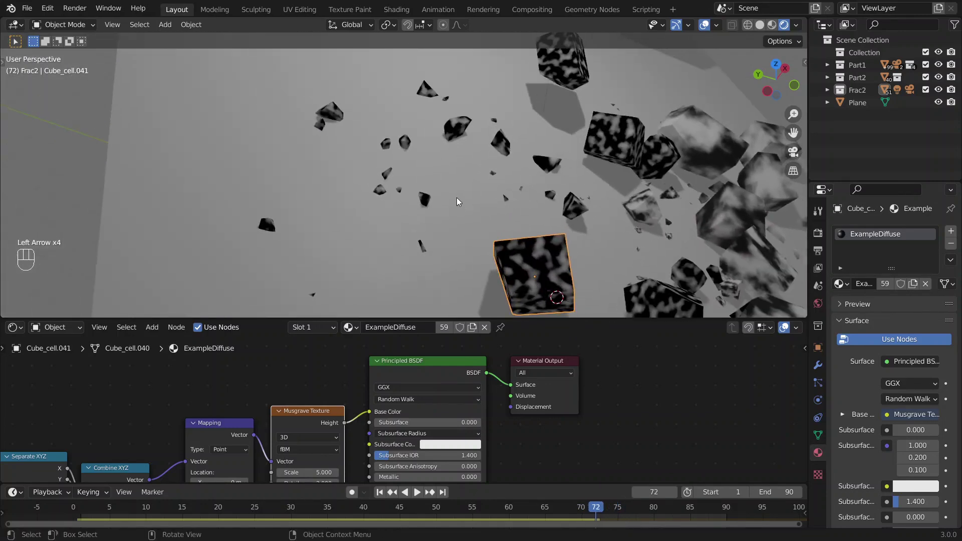
{"action": "middle_click_drag", "start_coordinate": [426, 124], "coordinate": [482, 258], "text": "shift"}
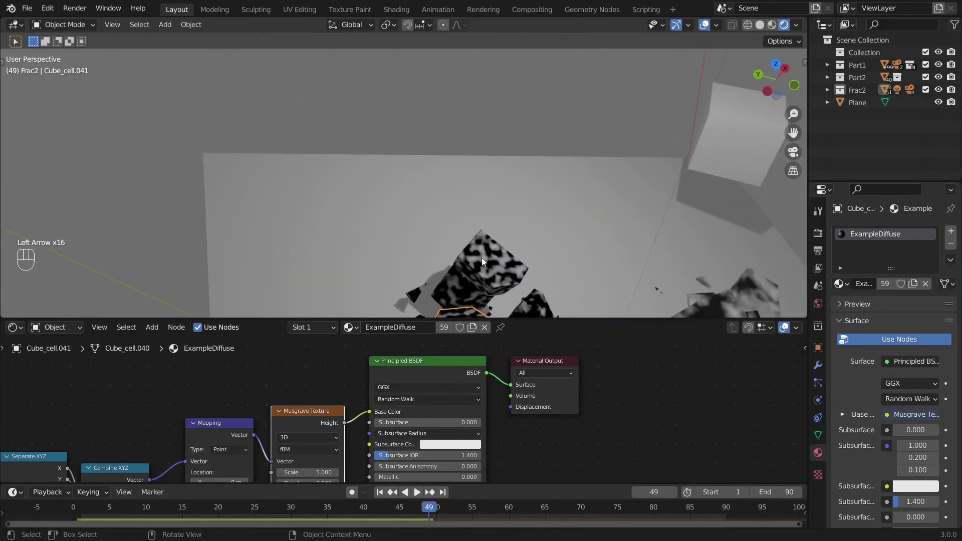
{"action": "key", "text": "Left"}
{"action": "key", "text": "Left"}
{"action": "key", "text": "Left"}
{"action": "key", "text": "Left"}
{"action": "key", "text": "Left"}
{"action": "key", "text": "Left"}
{"action": "key", "text": "Left"}
{"action": "key", "text": "Left"}
{"action": "key", "text": "Left"}
{"action": "key", "text": "Left"}
{"action": "key", "text": "Left"}
{"action": "key", "text": "Left"}
{"action": "key", "text": "Left"}
{"action": "key", "text": "Left"}
{"action": "key", "text": "Left"}
{"action": "key", "text": "Left"}
{"action": "key", "text": "Left"}
{"action": "key", "text": "Left"}
{"action": "key", "text": "Left"}
{"action": "key", "text": "Left"}
{"action": "key", "text": "Left"}
{"action": "key", "text": "Left"}
{"action": "key", "text": "Left"}
{"action": "key", "text": "Left"}
{"action": "key", "text": "Left"}
{"action": "key", "text": "Left"}
{"action": "key", "text": "Left"}
{"action": "key", "text": "Left"}
{"action": "key", "text": "Left"}
{"action": "key", "text": "Left"}
{"action": "key", "text": "Left"}
{"action": "key", "text": "Left"}
{"action": "key", "text": "Left"}
{"action": "key", "text": "Left"}
{"action": "key", "text": "Left"}
{"action": "key", "text": "Left"}
{"action": "key", "text": "Left"}
{"action": "key", "text": "Left"}
{"action": "key", "text": "Left"}
{"action": "key", "text": "Left"}
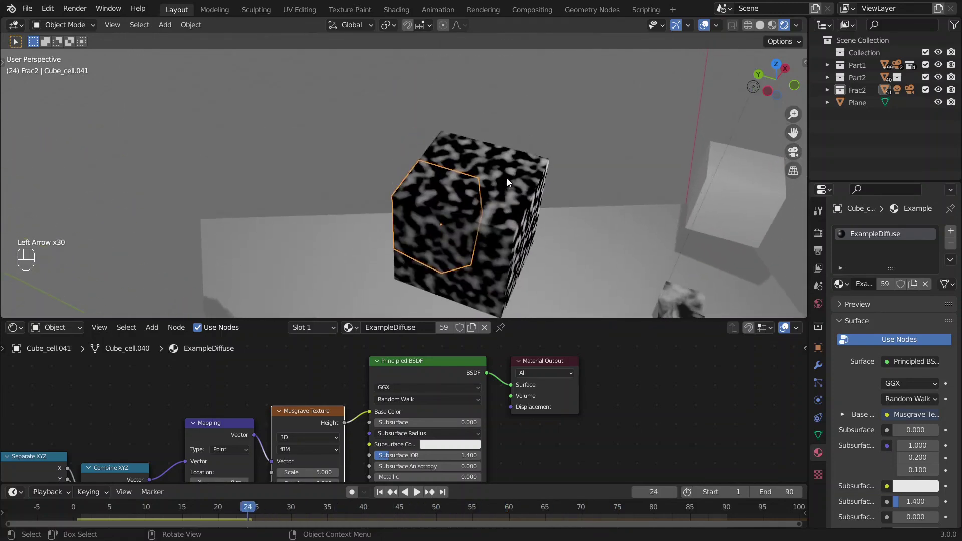
{"action": "key", "text": "Left"}
{"action": "key", "text": "Left"}
{"action": "key", "text": "Left"}
{"action": "key", "text": "Left"}
{"action": "key", "text": "Left"}
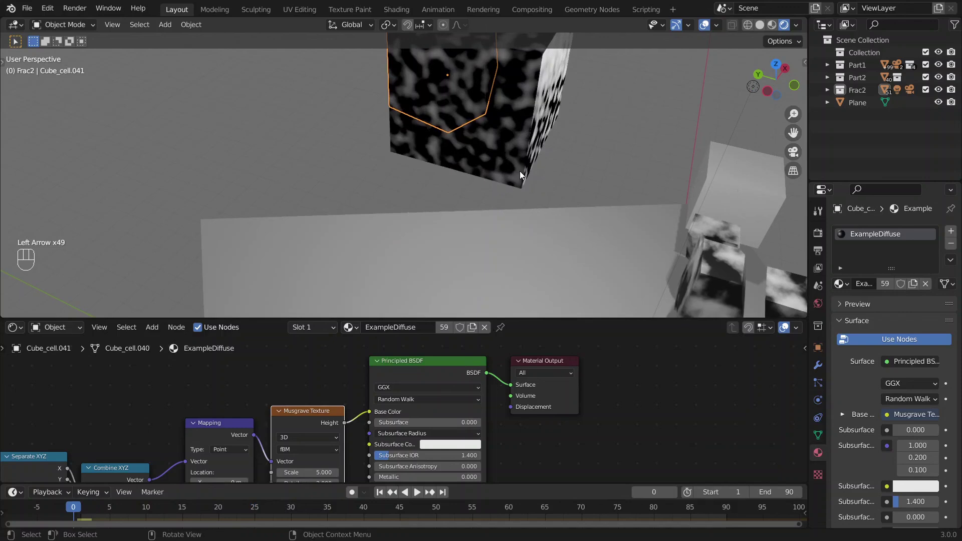
Step: Examine the intact raised cube closely, framing the view on one of its cells and toggling the selection of all objects
{"action": "key", "text": "a"}
{"action": "key", "text": "a"}
{"action": "middle_click_drag", "start_coordinate": [522, 169], "coordinate": [641, 242]}
{"action": "scroll", "coordinate": [471, 212], "scroll_direction": "up", "scroll_amount": 2}
{"action": "middle_click_drag", "start_coordinate": [459, 221], "coordinate": [476, 170]}
{"action": "left_click", "coordinate": [454, 210]}
{"action": "key", "text": "KP_Decimal"}
{"action": "key", "text": "a"}
{"action": "key", "text": "a"}
{"action": "key", "text": "a"}
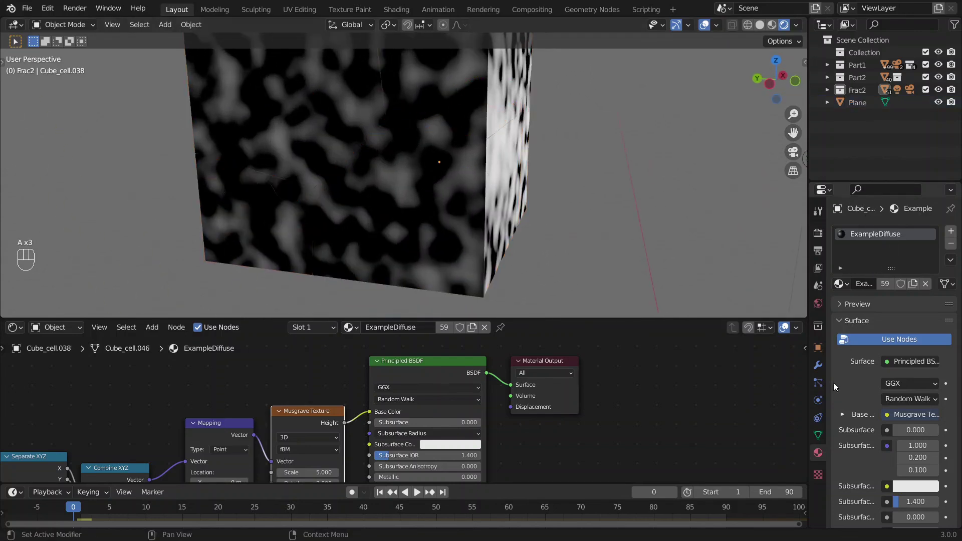
Step: Show the XYZ to UVW options and review the available color texture types, keeping Unconnected
{"action": "key", "text": "n"}
{"action": "scroll", "coordinate": [745, 225], "scroll_direction": "down", "scroll_amount": 3}
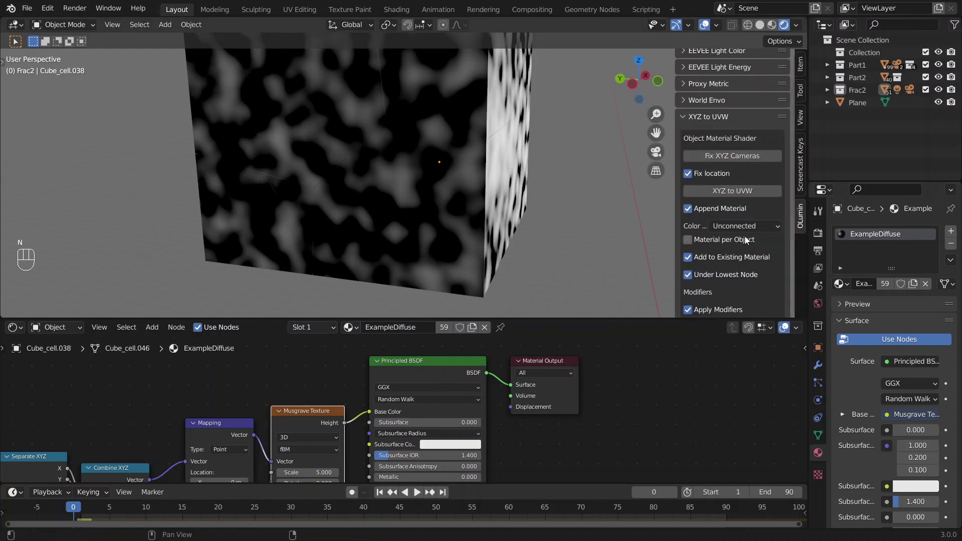
{"action": "scroll", "coordinate": [741, 236], "scroll_direction": "down", "scroll_amount": 1}
{"action": "scroll", "coordinate": [734, 215], "scroll_direction": "down", "scroll_amount": 2}
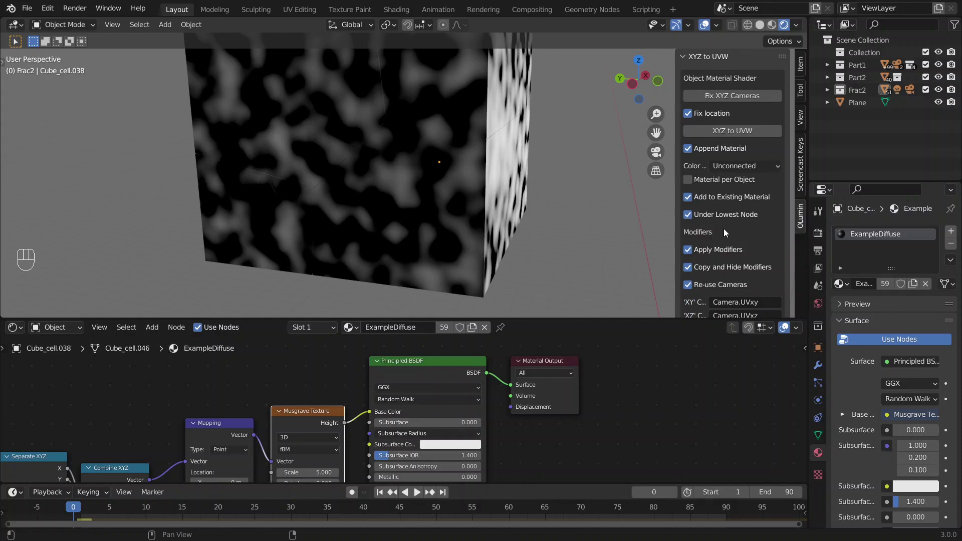
{"action": "left_click", "coordinate": [755, 167]}
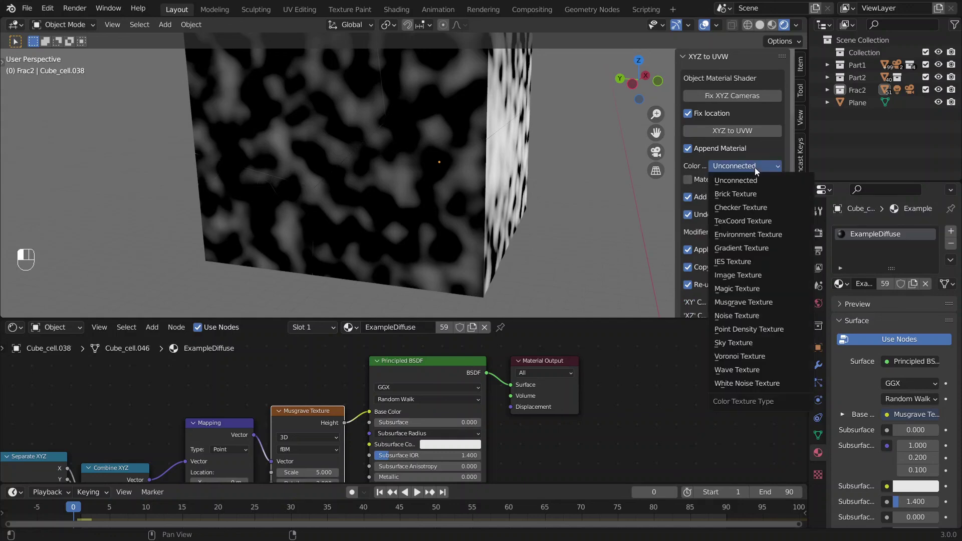
{"action": "left_click", "coordinate": [738, 182]}
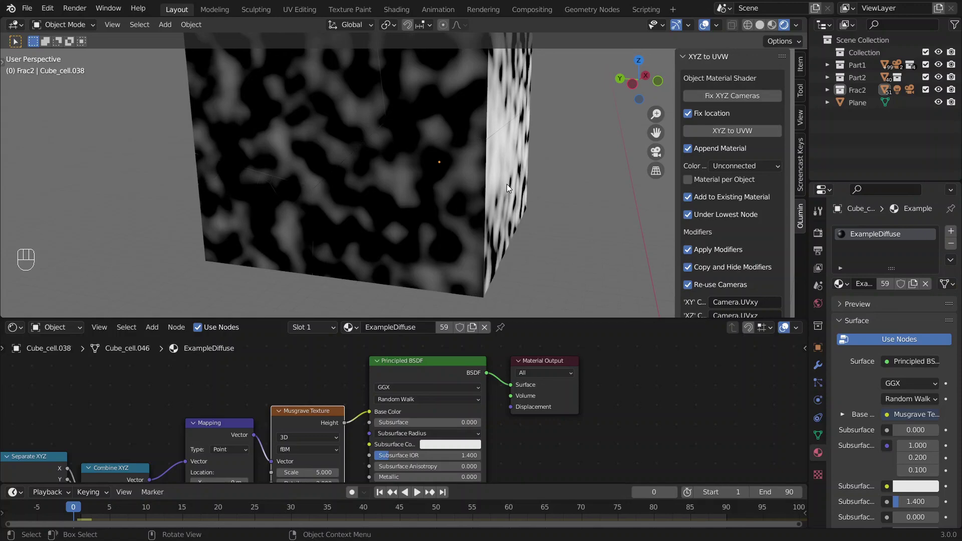
Step: Maximize the 3D viewport and view the raised cube together with the whole row of sample cubes
{"action": "middle_click_drag", "start_coordinate": [517, 145], "coordinate": [459, 273]}
{"action": "key", "text": "ctrl+space"}
{"action": "scroll", "coordinate": [491, 205], "scroll_direction": "down", "scroll_amount": 5}
{"action": "scroll", "coordinate": [494, 203], "scroll_direction": "down", "scroll_amount": 4}
{"action": "scroll", "coordinate": [418, 289], "scroll_direction": "down", "scroll_amount": 4}
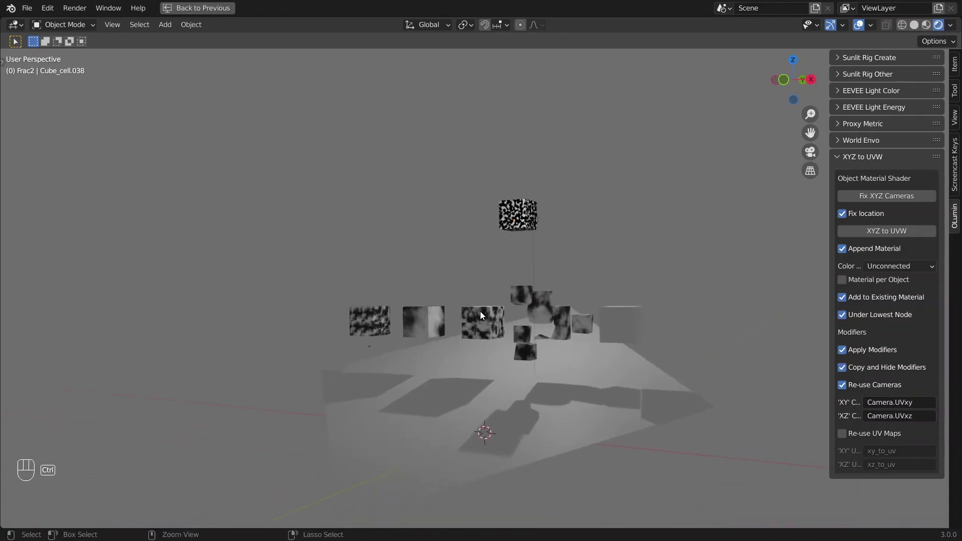